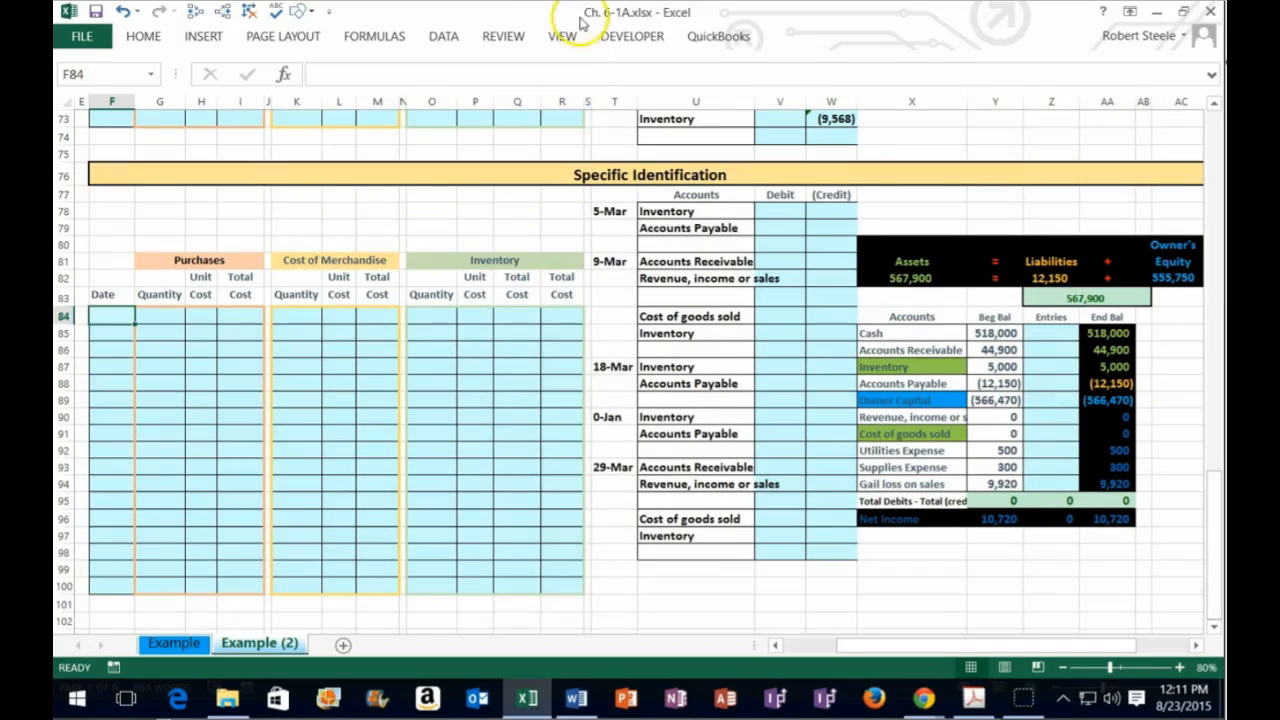
- Place the workbook beside the assignment PDF and enter the date 3/1 in the first row of the Specific Identification table, cell F84
drag(572, 8, 1218, 68)
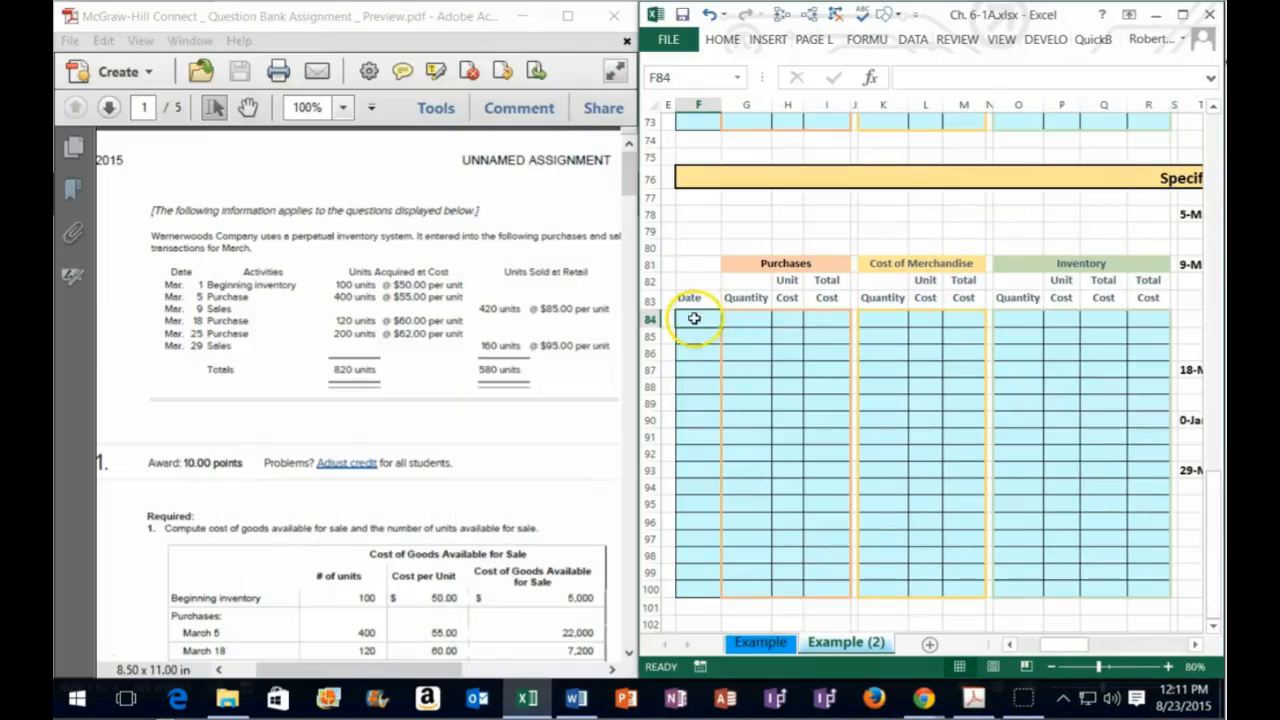
text(3/)
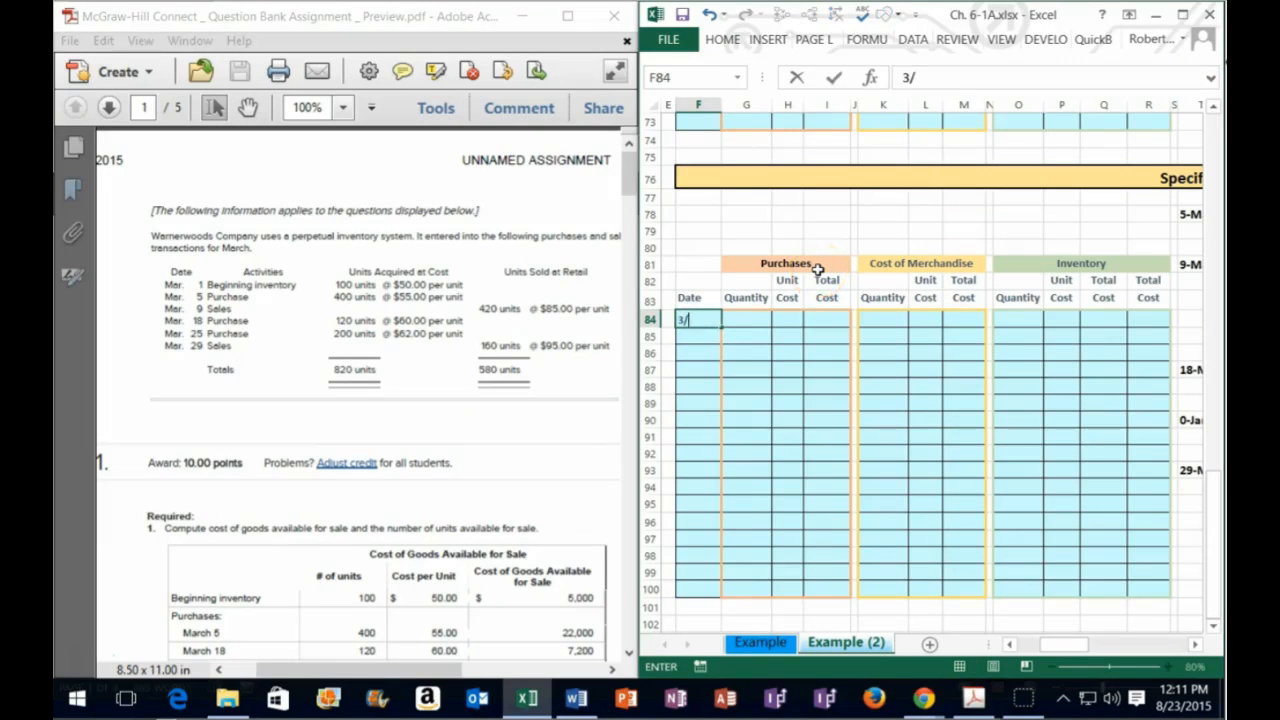
key(Tab)
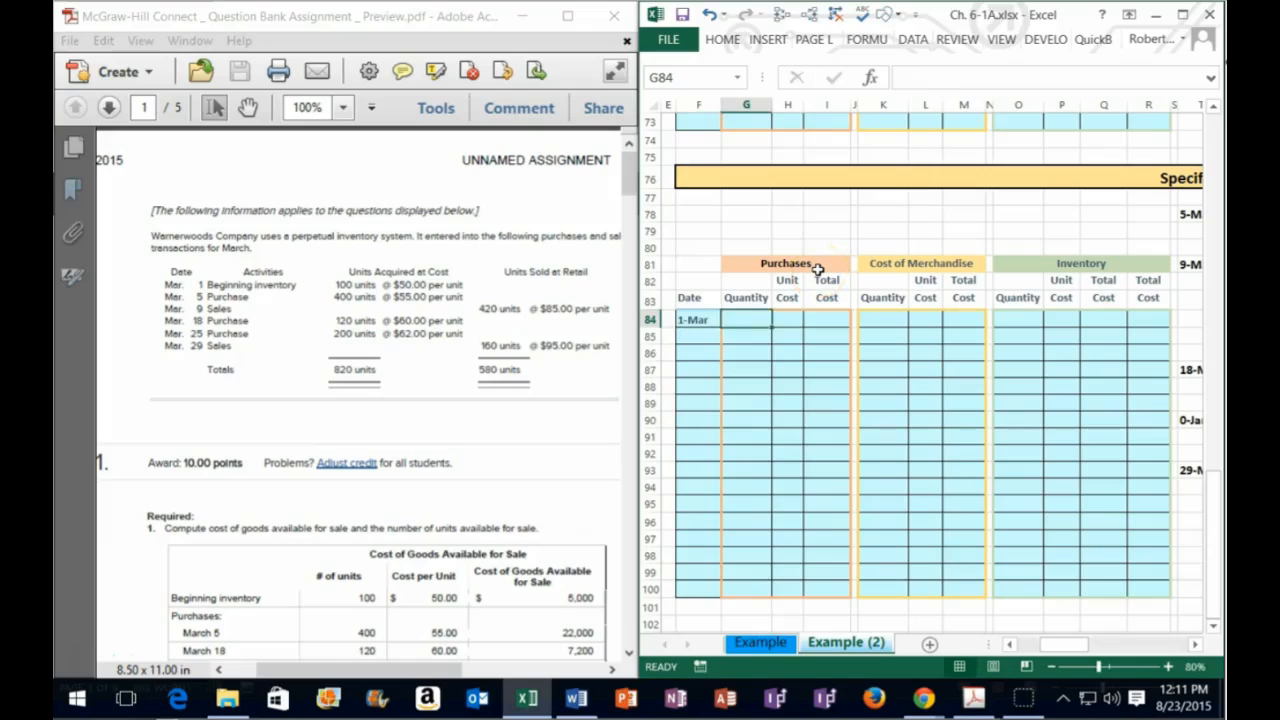
- Enter the beginning inventory for 1-Mar in row 84's Inventory section: quantity 100 and unit cost 50
key(Right)
key(Right)
key(Right)
key(Right)
key(Right)
key(Right)
key(Right)
key(Right)
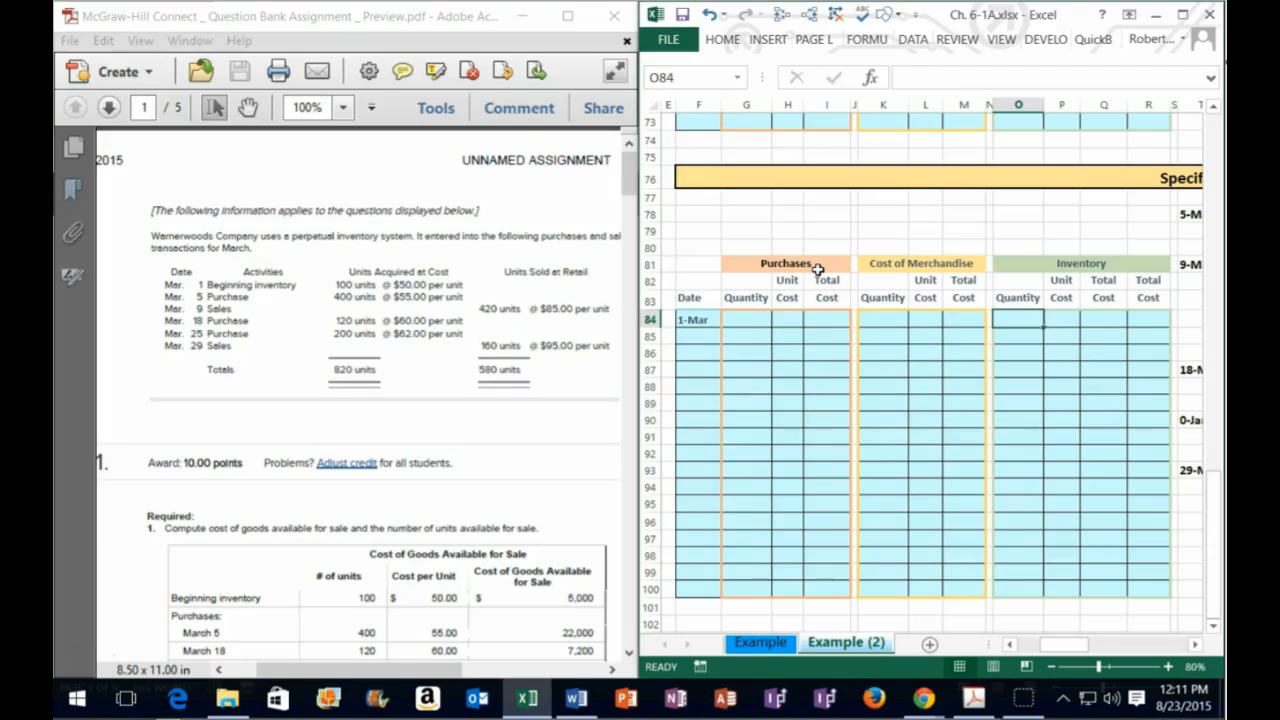
text(100)
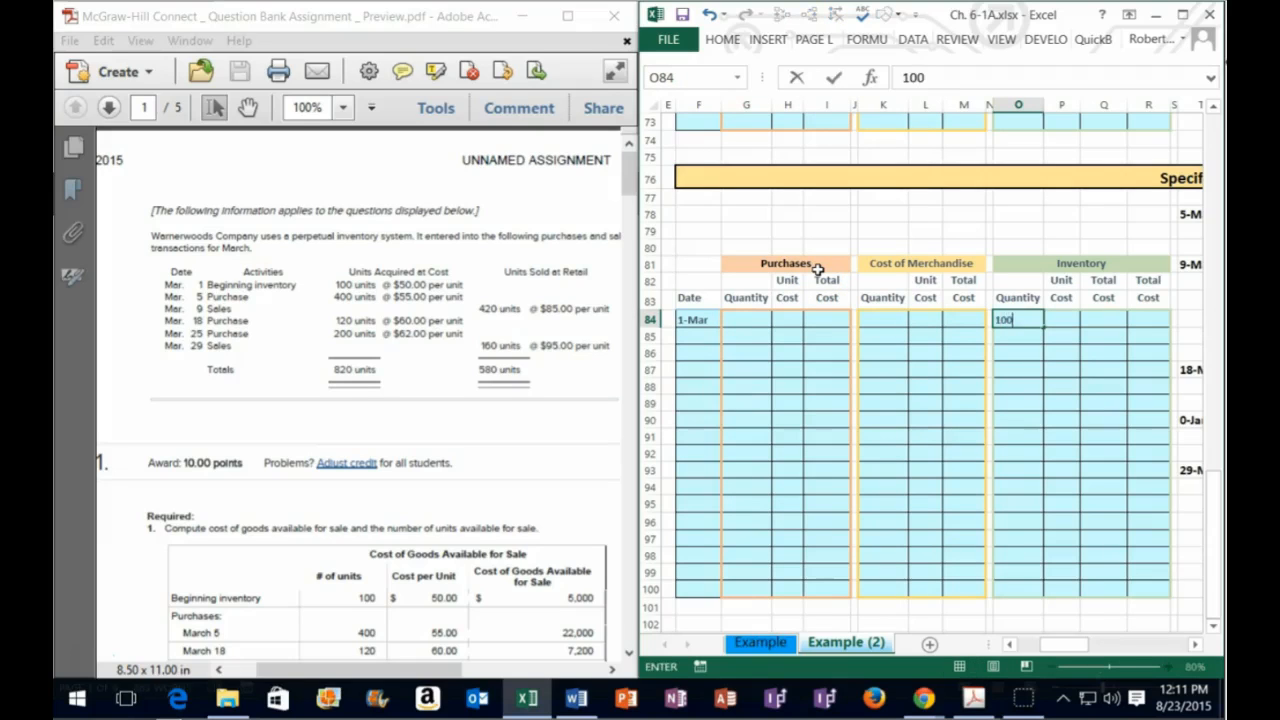
key(Tab)
text(50)
key(Tab)
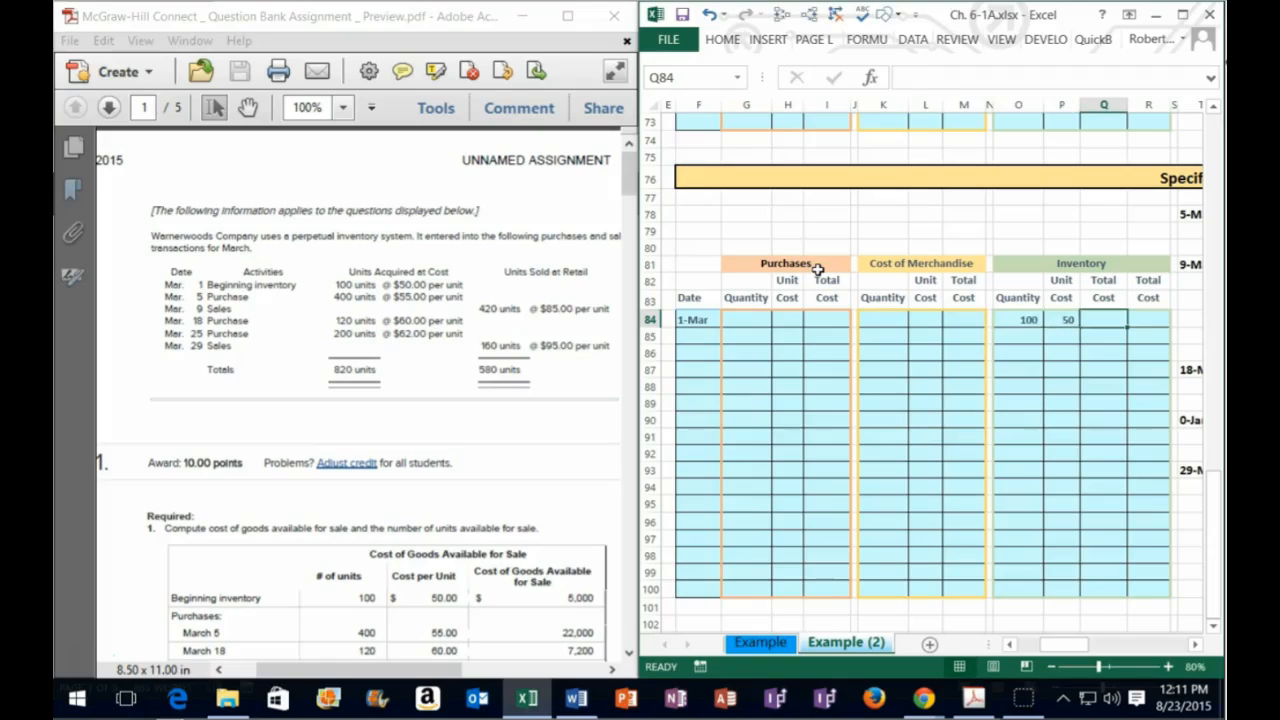
- Calculate the 1-Mar inventory's total cost in Q84 as quantity times unit cost, and link R84 to that amount
text(=)
key(Left)
key(Left)
text(*)
key(Left)
key(Tab)
text(=)
key(Left)
key(Return)
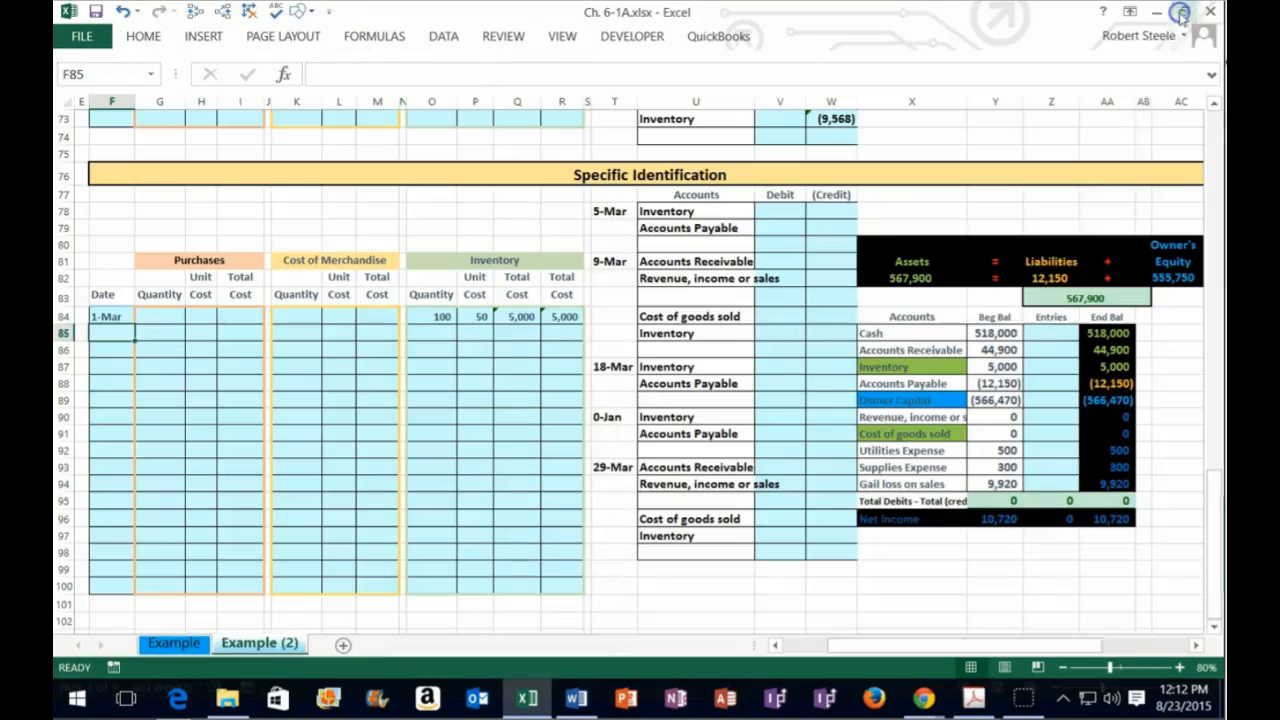
click(1182, 15)
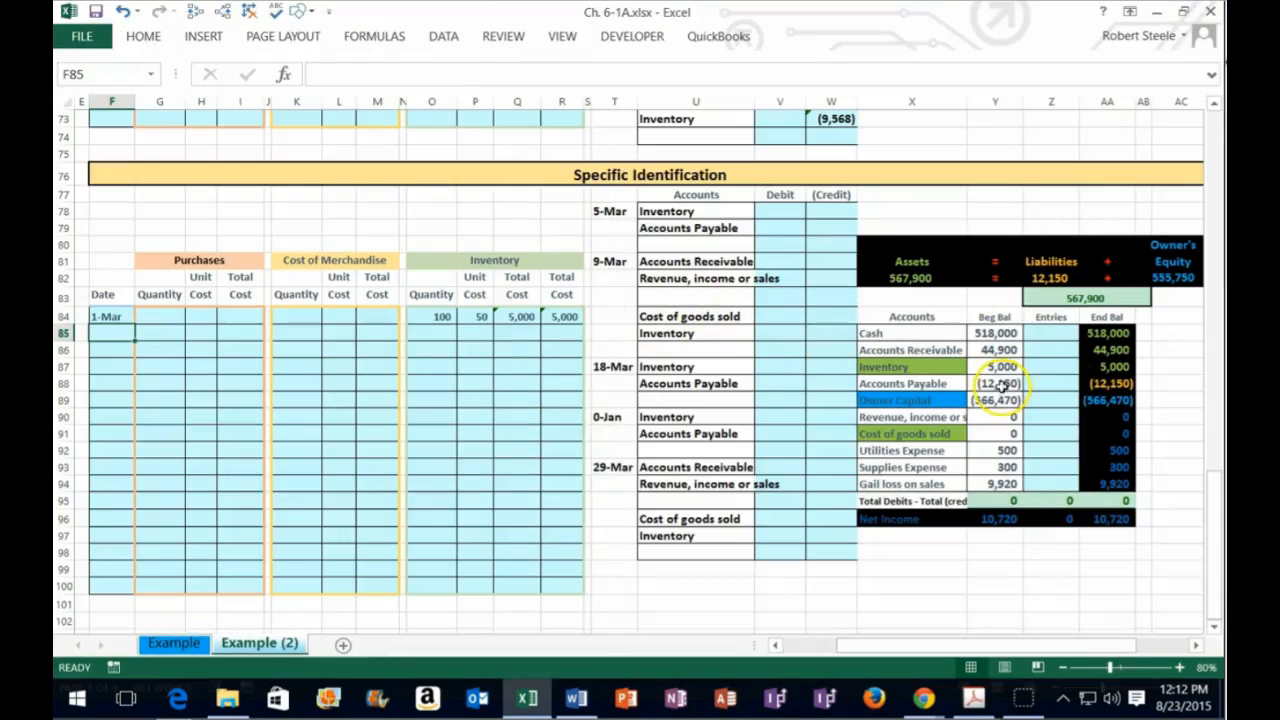
- With the assignment PDF alongside, record the 3/5 purchase in row 85 with quantity 400 and unit cost 55
drag(474, 11, 1272, 12)
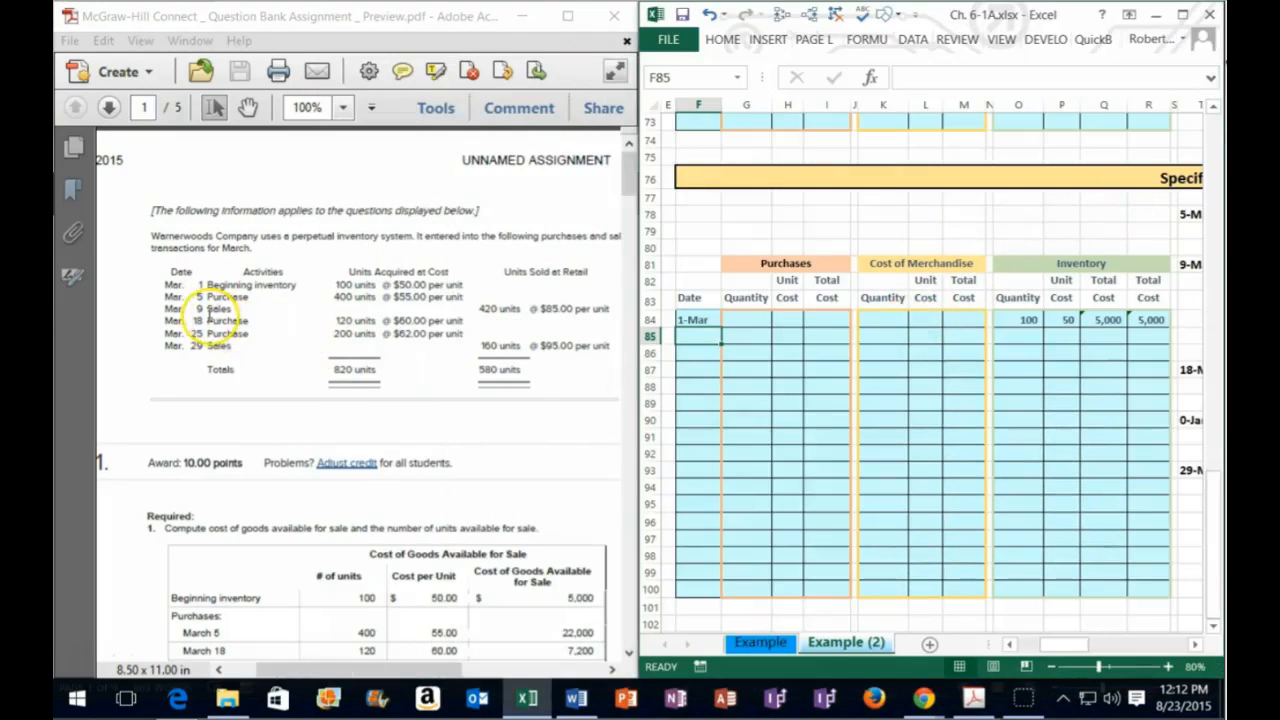
click(678, 335)
text(3/5)
key(Tab)
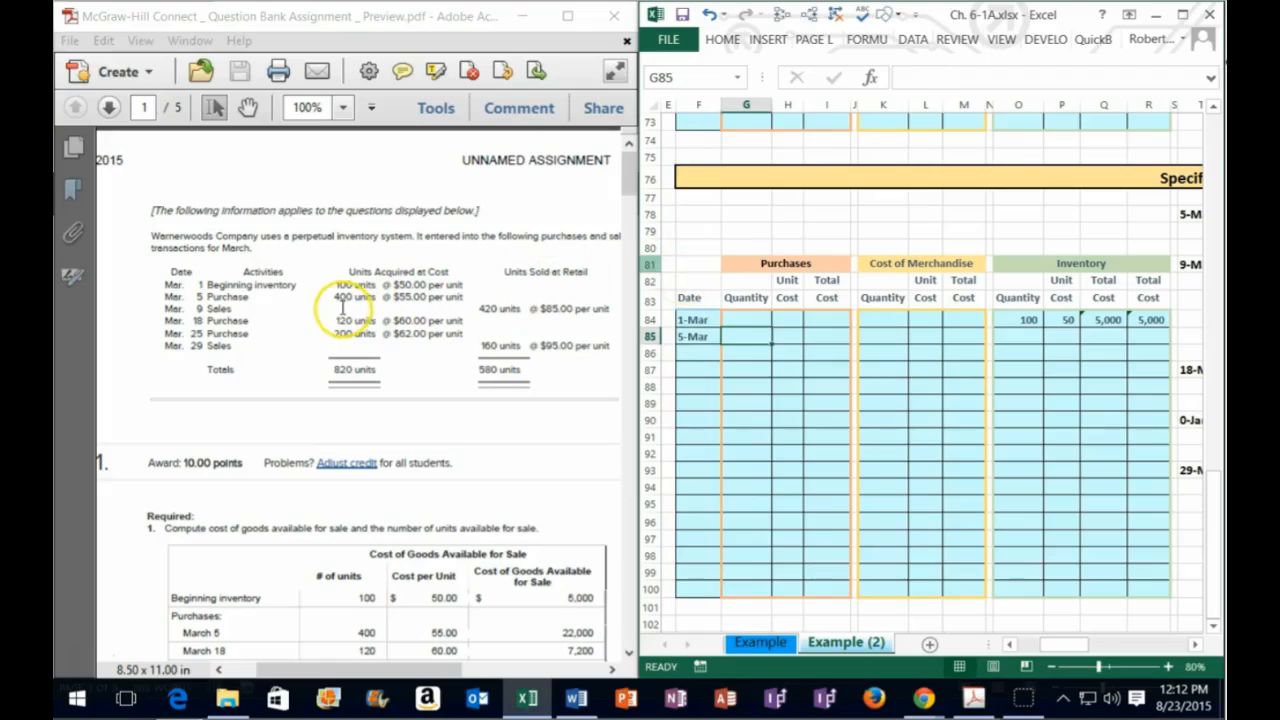
text(400)
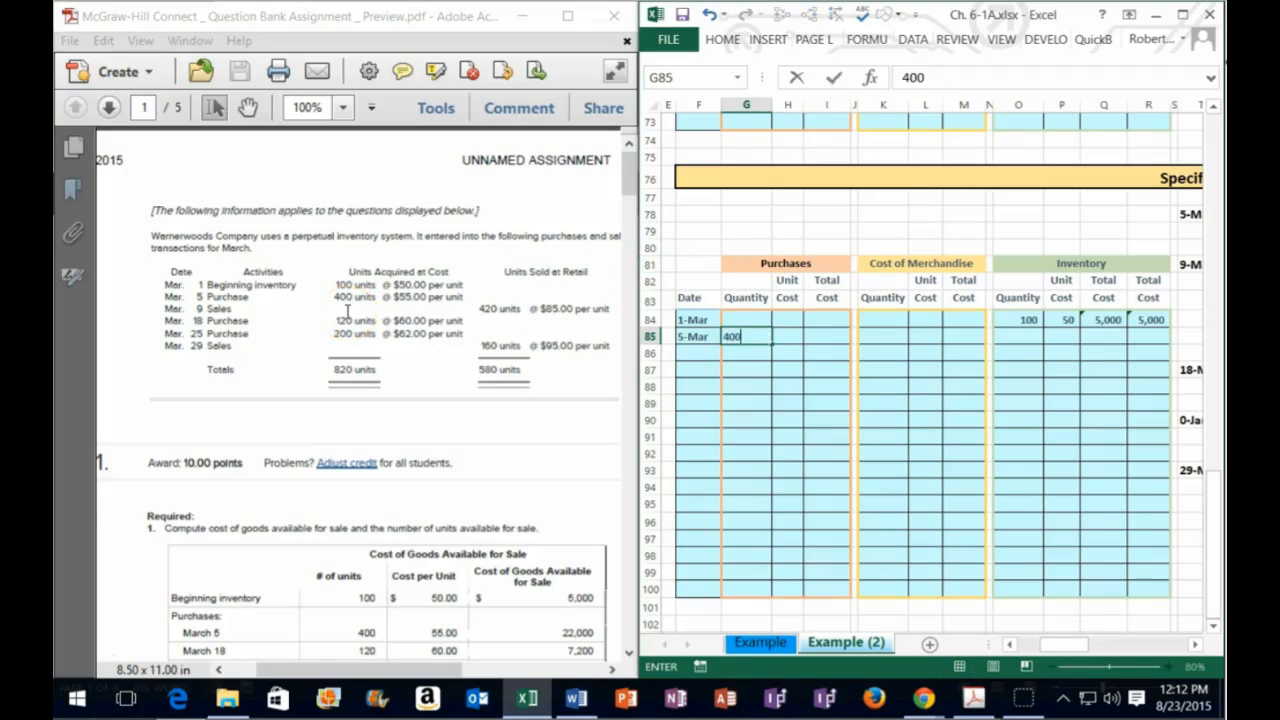
key(Tab)
text(55)
key(Tab)
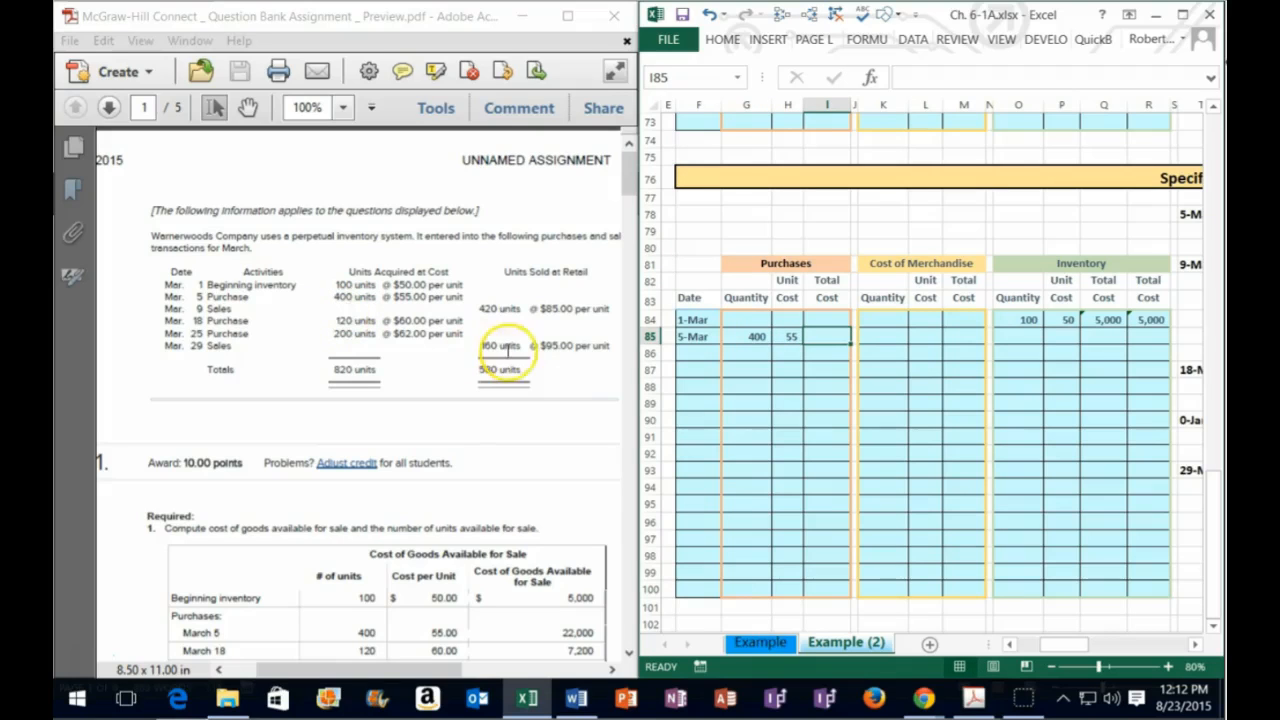
- Calculate the 5-Mar purchase's total cost in I85 with the formula =G85*H85
text(=)
key(Left)
key(Left)
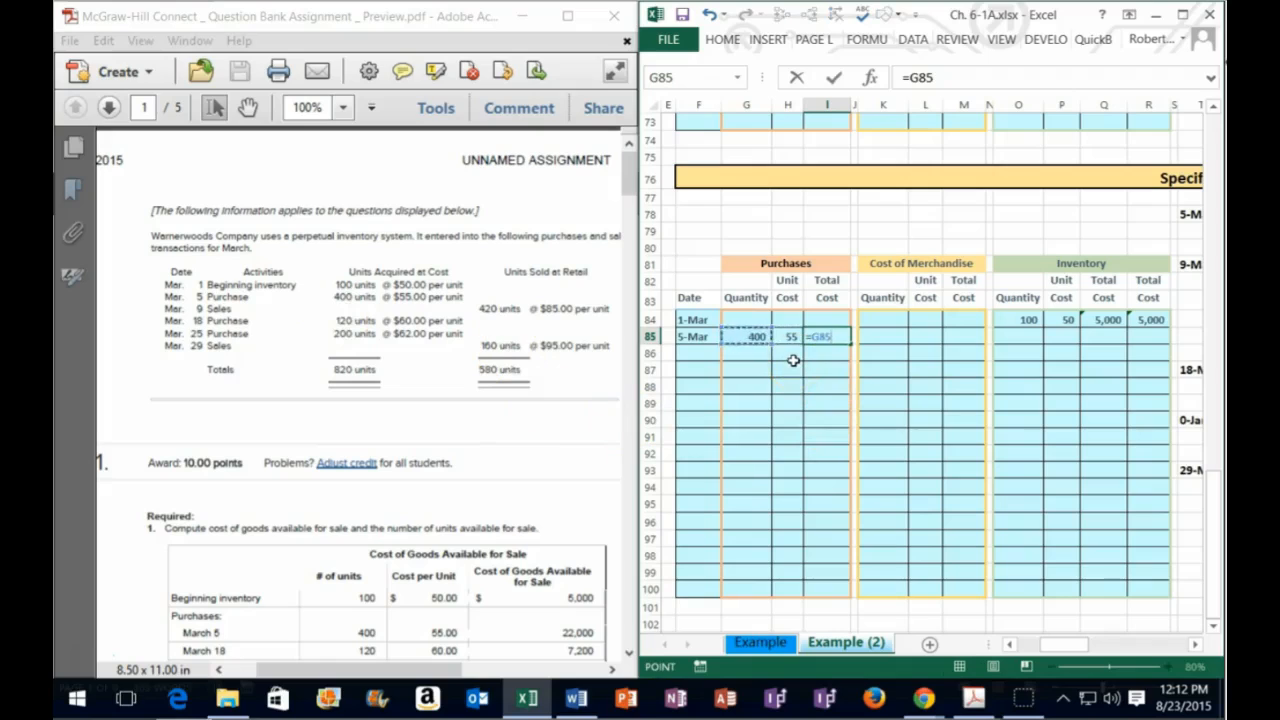
text(*)
key(Left)
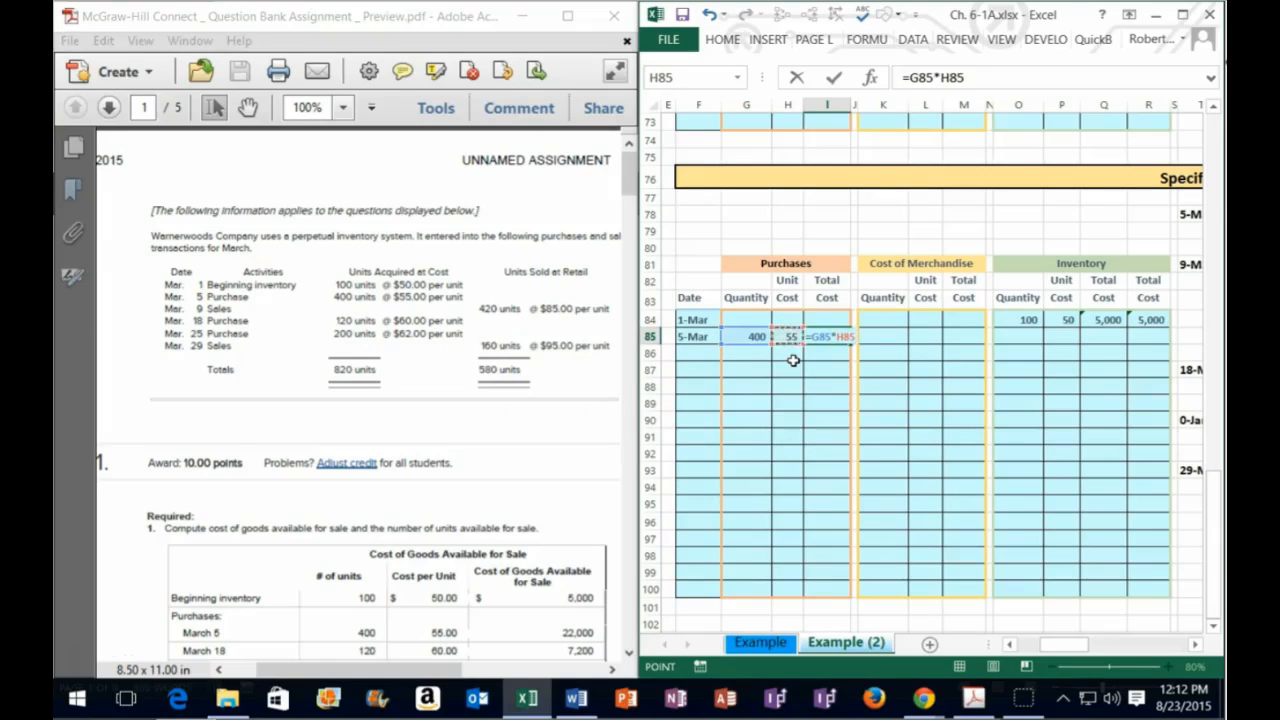
key(Return)
- Review the beginning inventory line, the 5-Mar purchase line and the empty inventory rows beside it
key(Right)
key(Right)
key(Right)
key(Right)
key(Right)
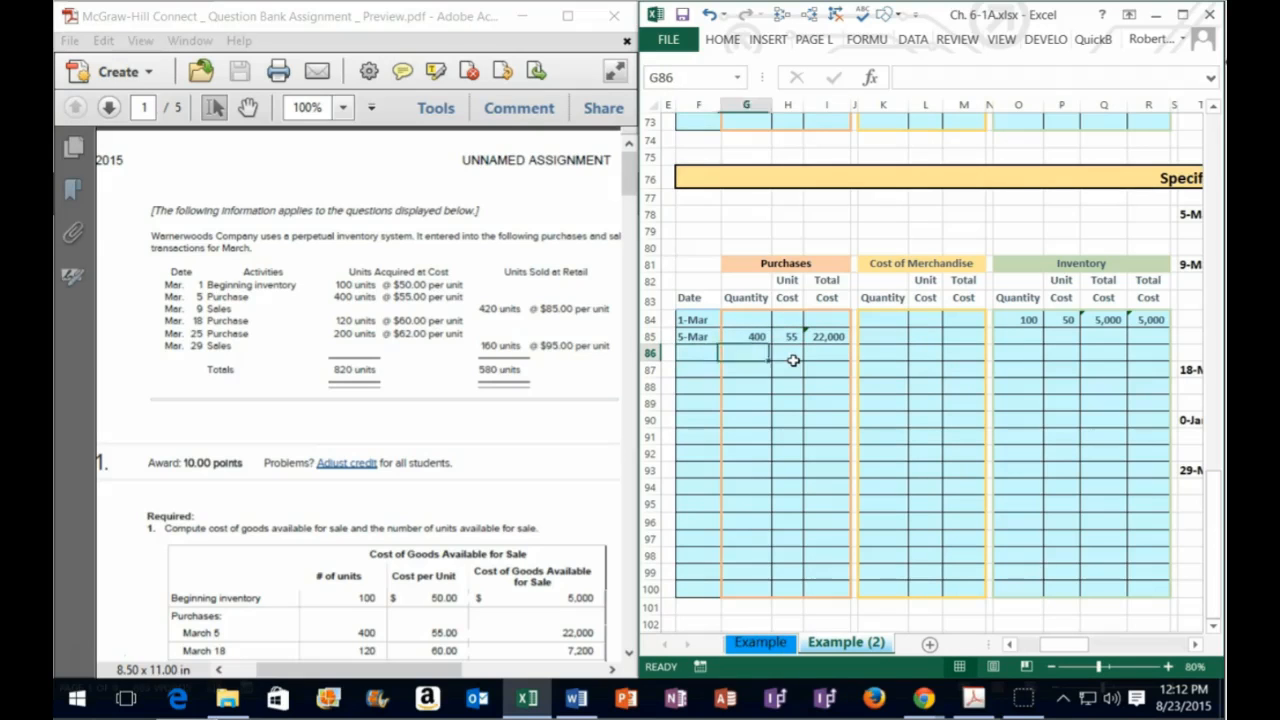
key(Right)
key(Right)
key(Right)
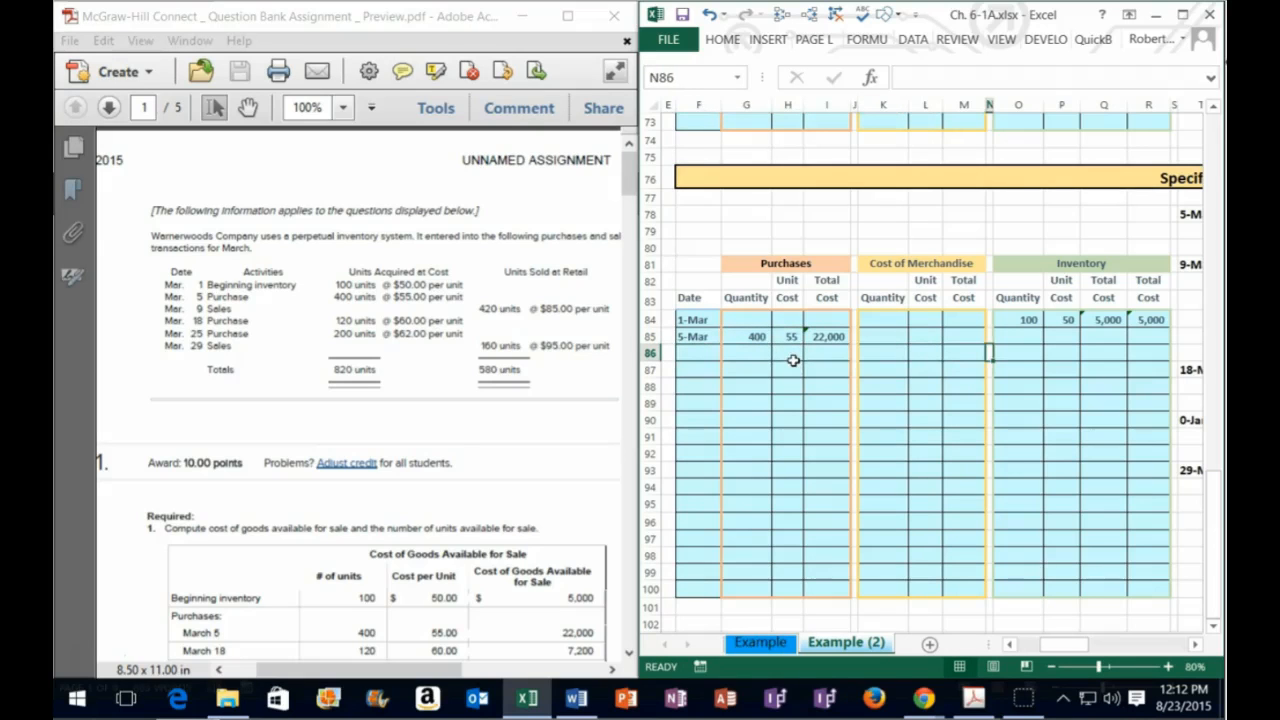
drag(1020, 318, 1114, 320)
drag(745, 337, 826, 343)
drag(700, 337, 1150, 337)
drag(1016, 336, 1100, 349)
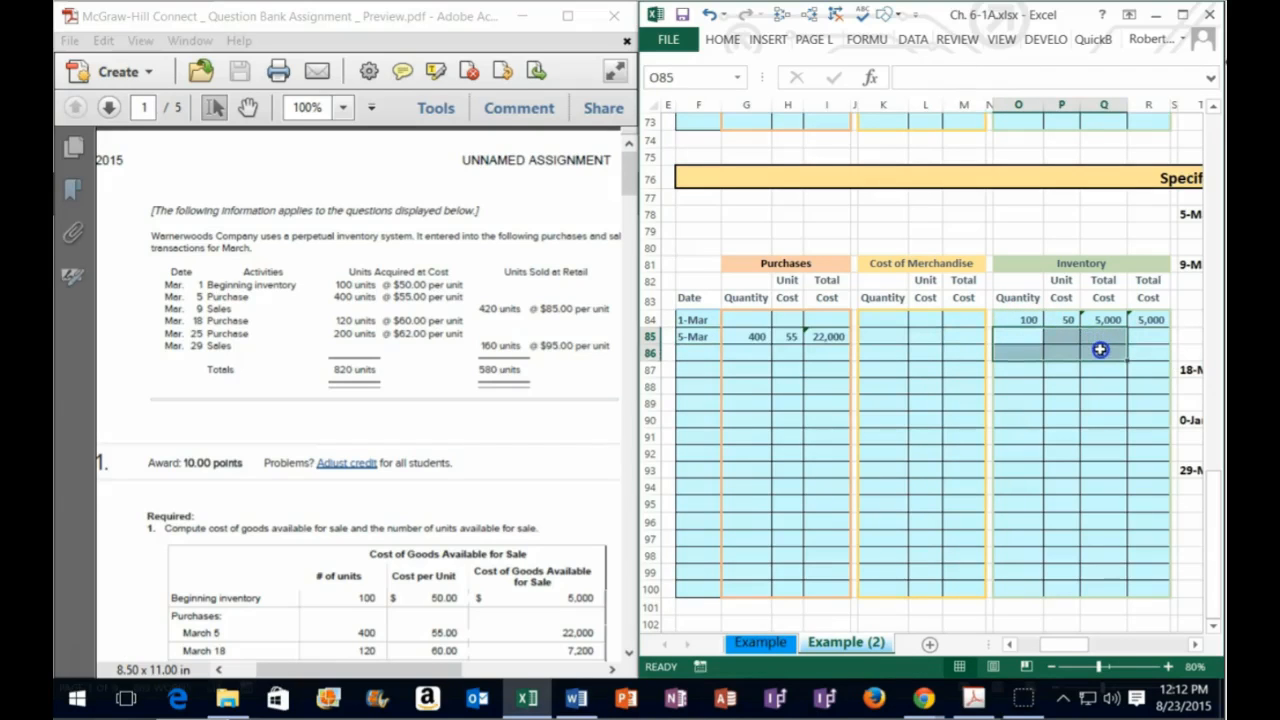
- Copy the 1-Mar inventory's quantity, unit cost and total cost, and paste them as values starting at O85
click(1034, 320)
drag(1034, 320, 1088, 320)
right_click(1088, 320)
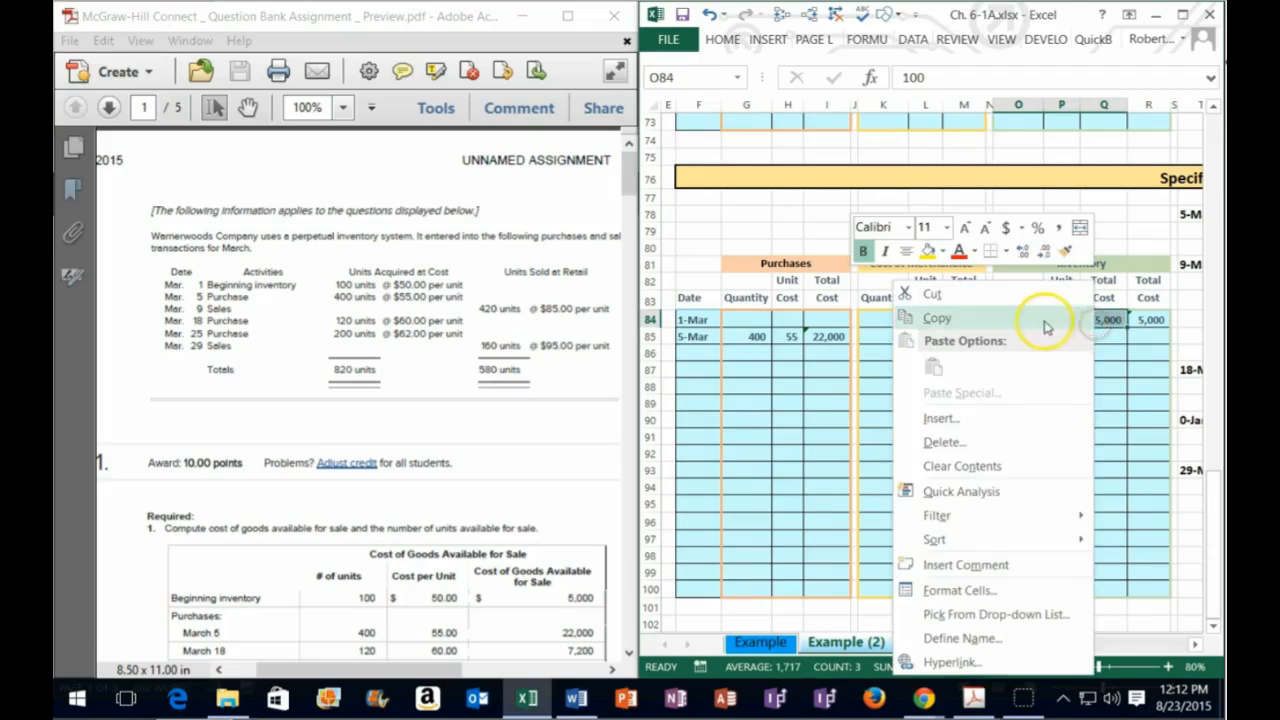
click(1045, 320)
click(1027, 336)
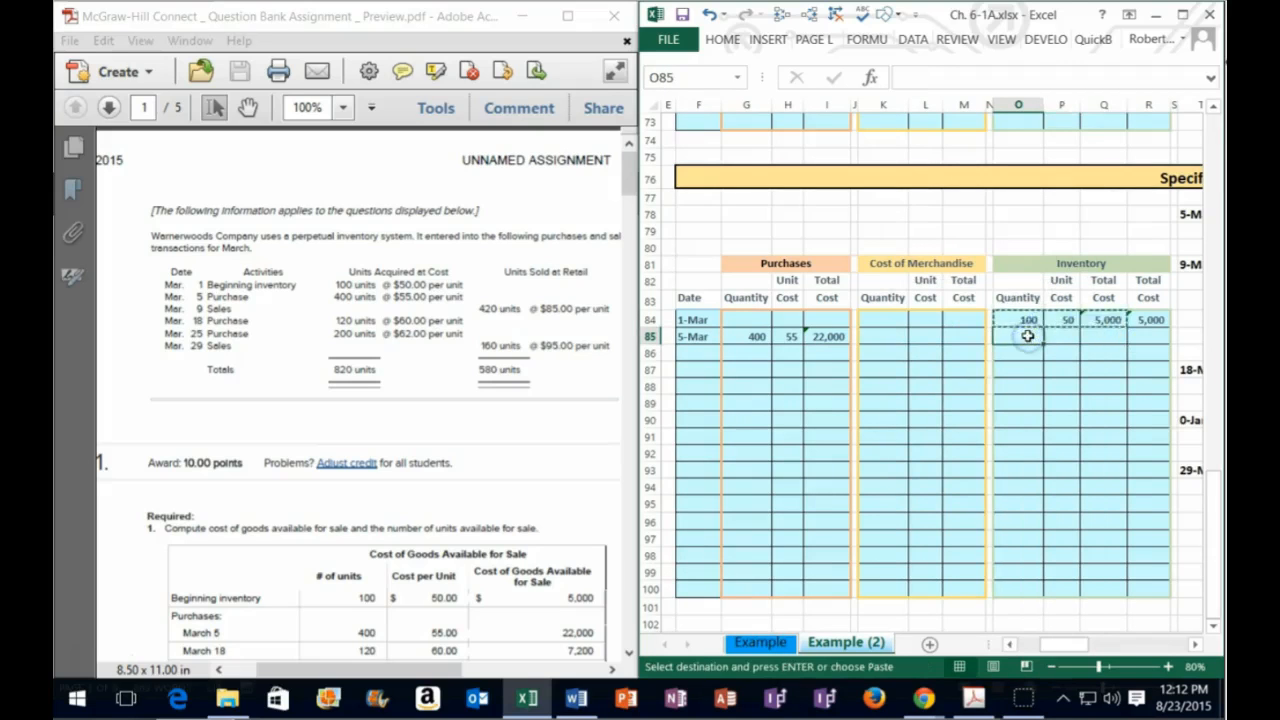
right_click(1027, 336)
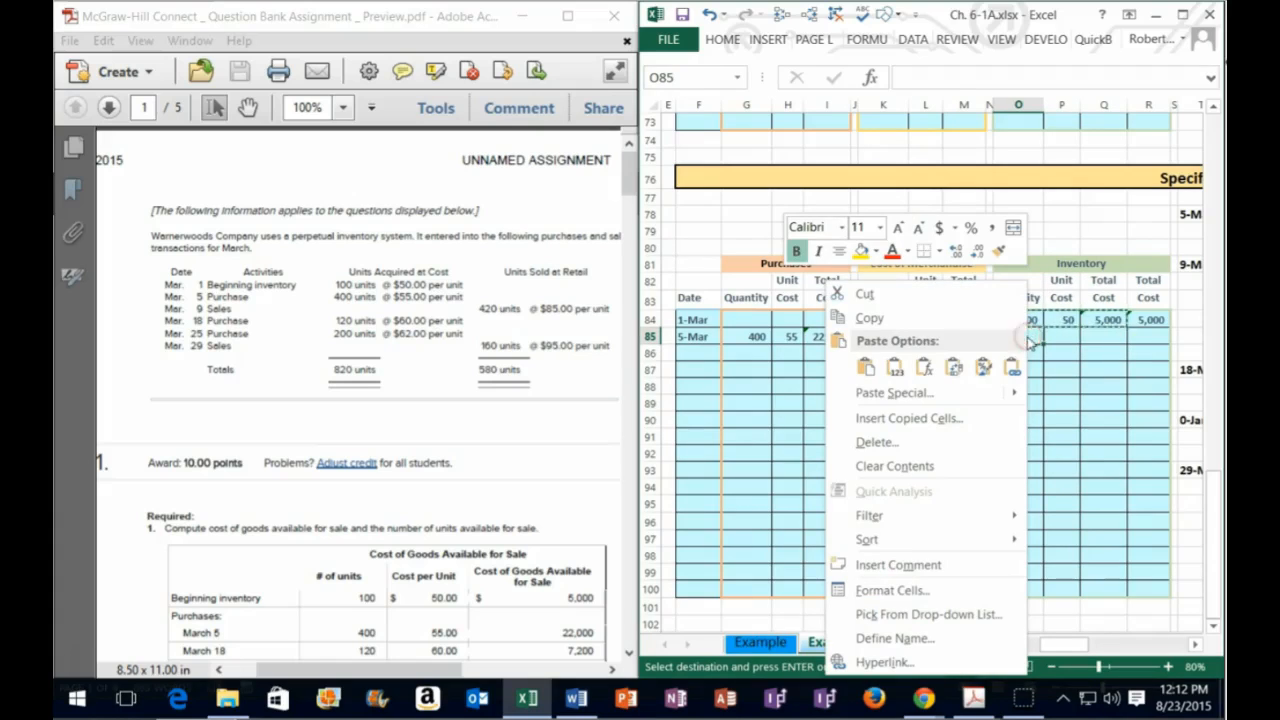
click(902, 367)
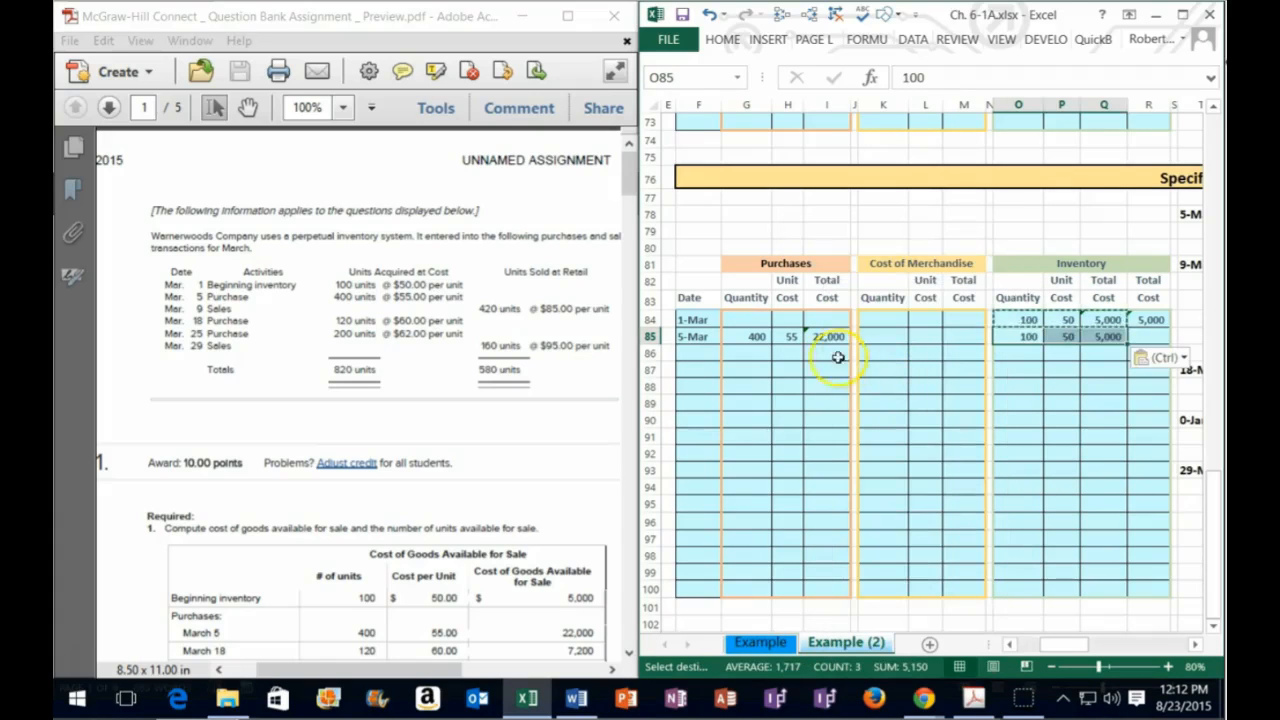
- Copy the 5-Mar purchase's quantity, unit cost and total cost, and paste them as values starting at O86
click(751, 337)
drag(750, 337, 818, 337)
right_click(818, 337)
click(858, 318)
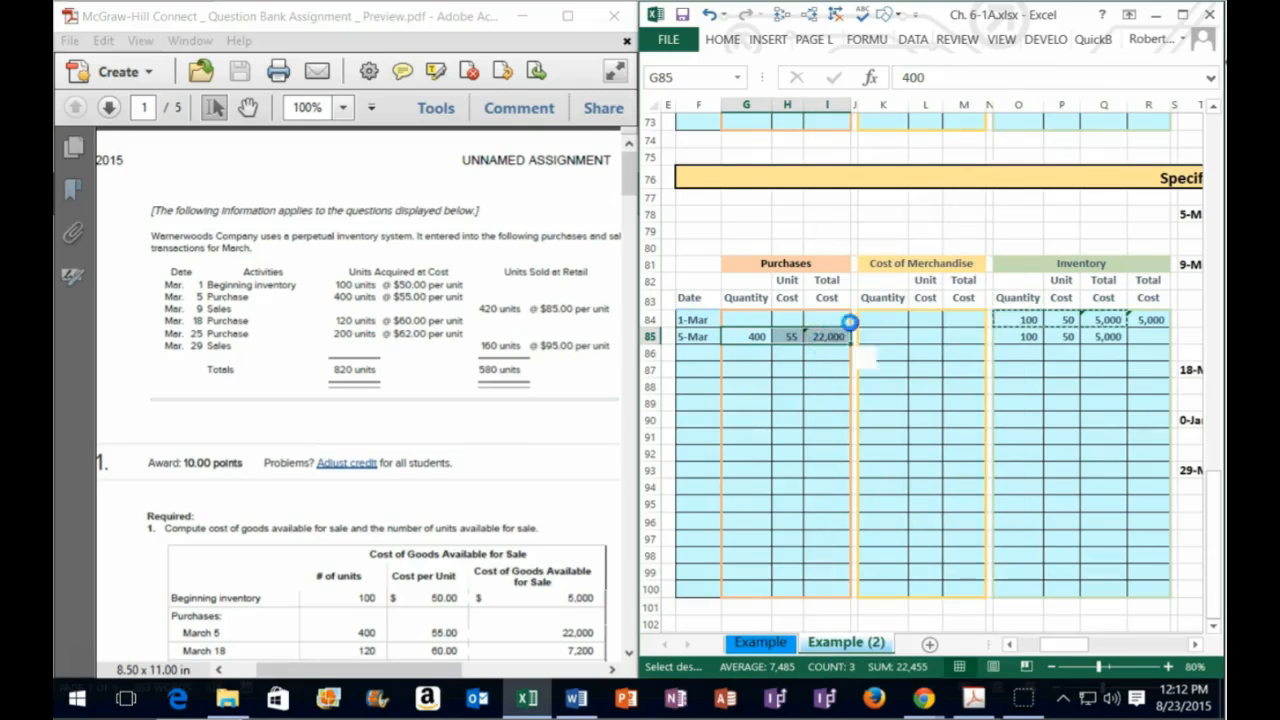
click(1012, 351)
right_click(1012, 351)
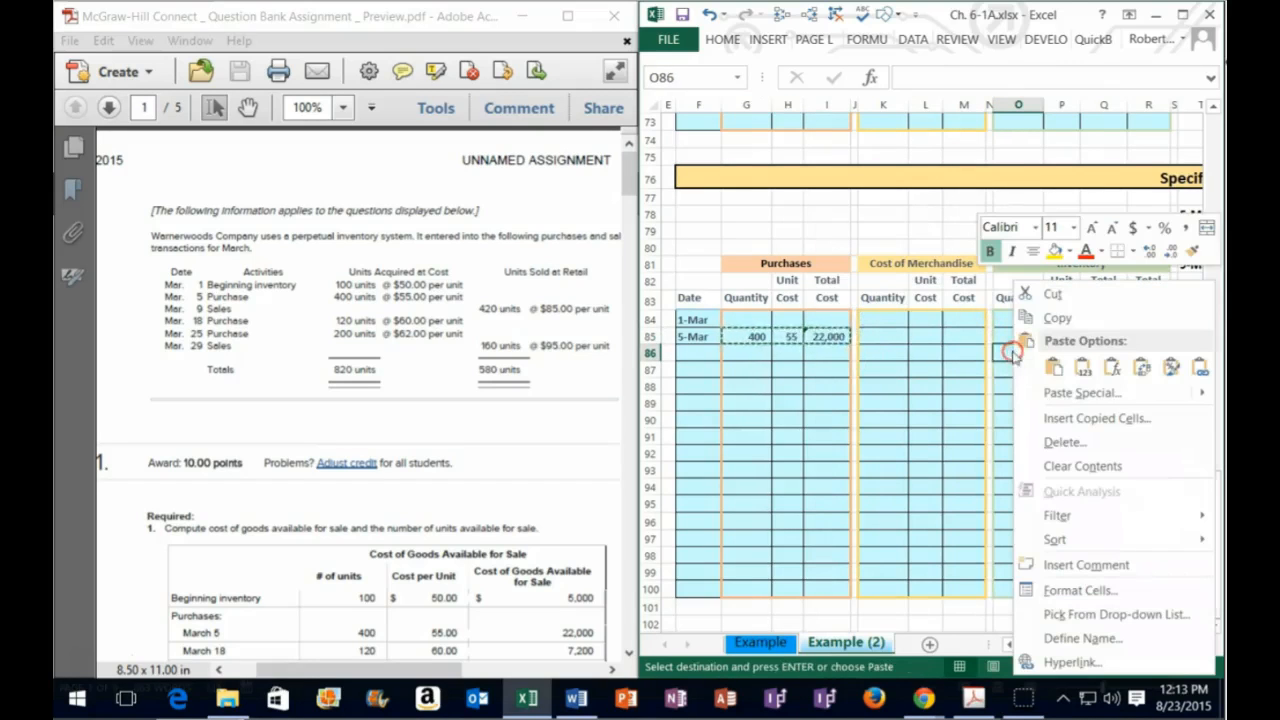
click(1082, 367)
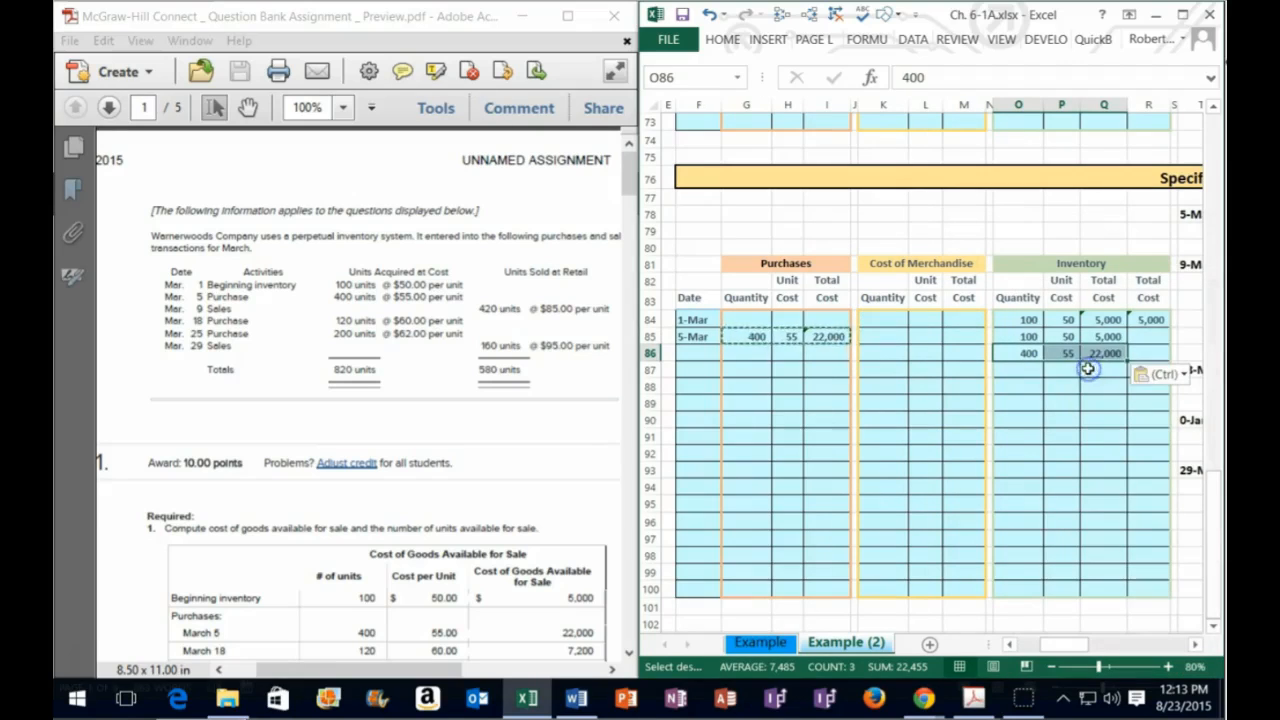
- Total the two 5-Mar inventory layers in R86 by summing Q85:Q86
drag(1019, 336, 1061, 351)
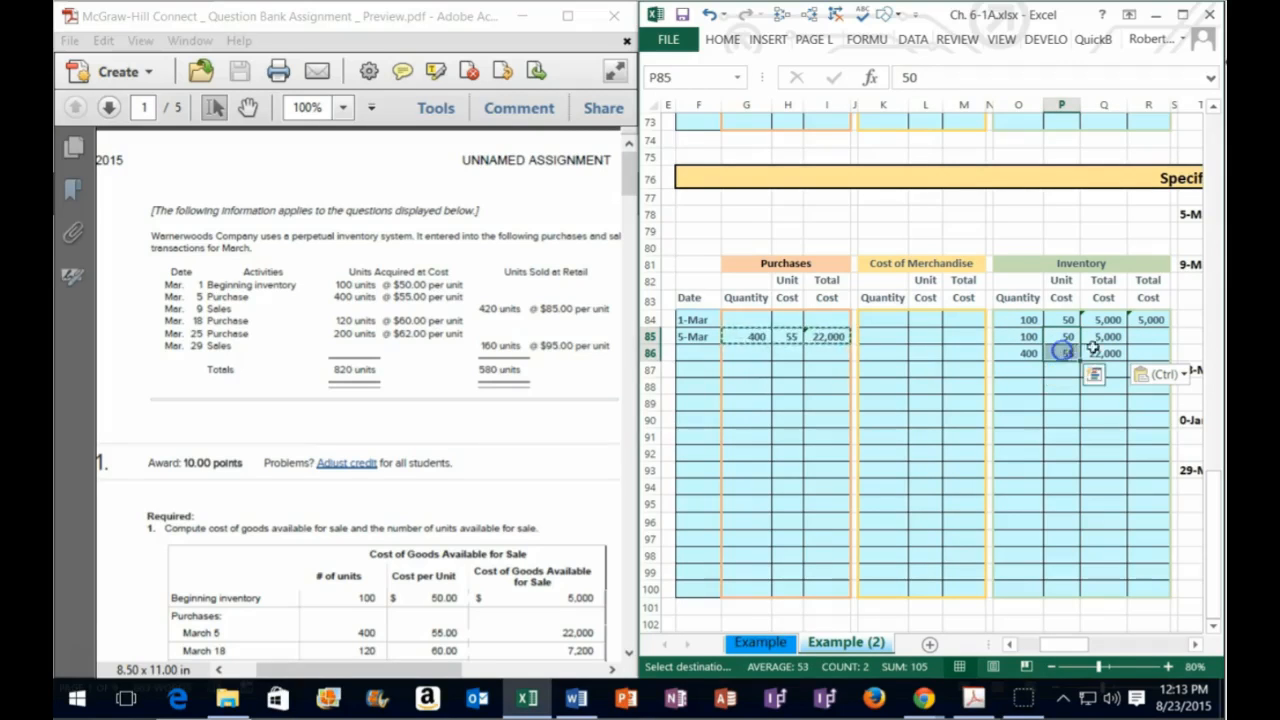
click(1113, 335)
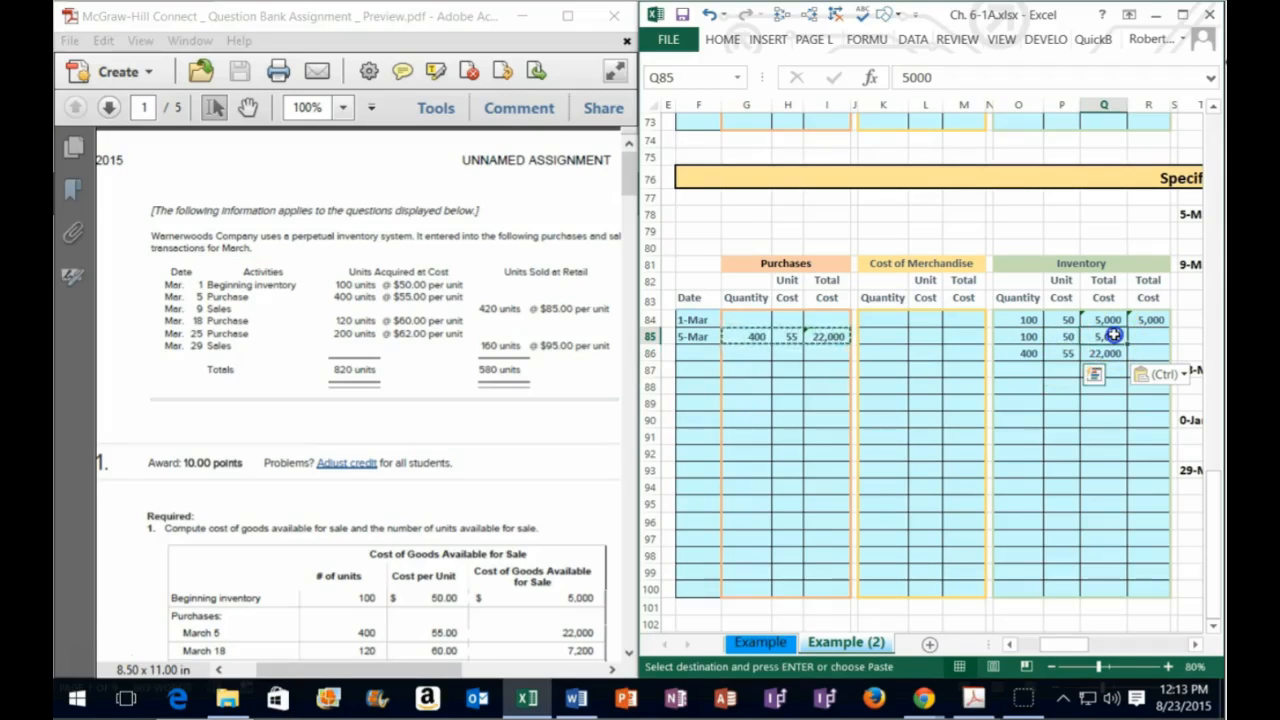
drag(1113, 335, 1110, 352)
click(1135, 354)
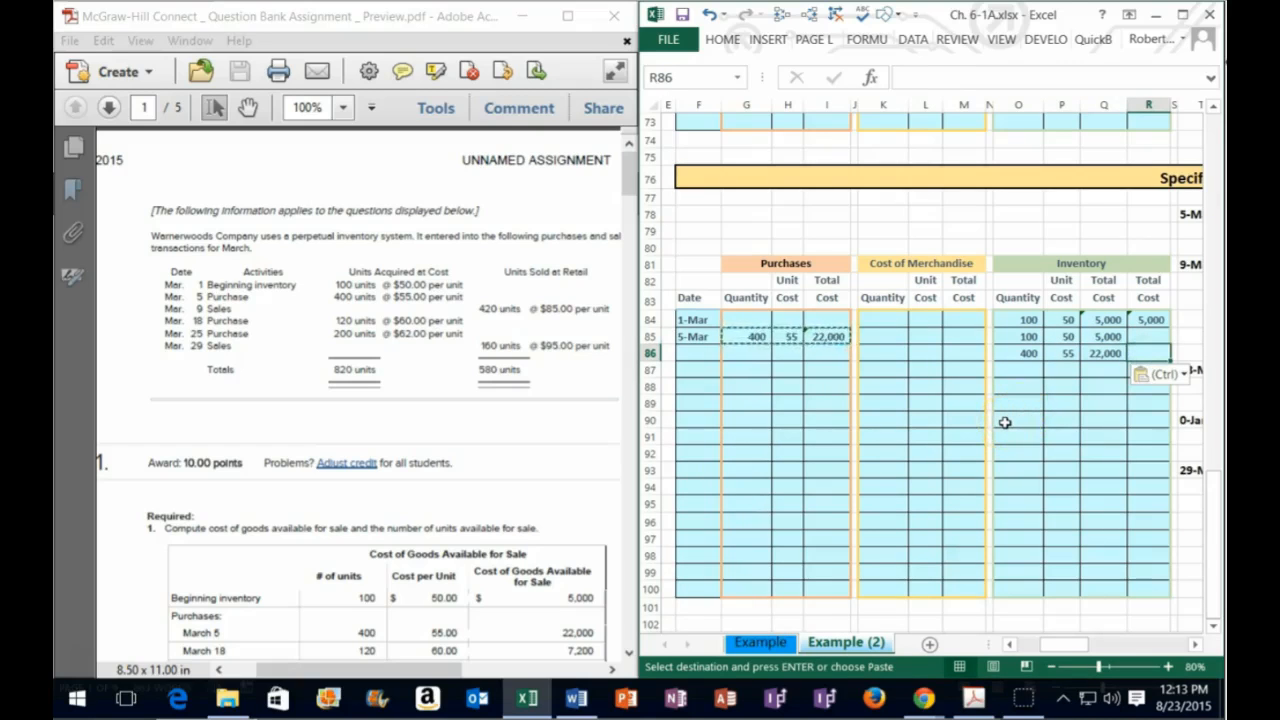
text(=)
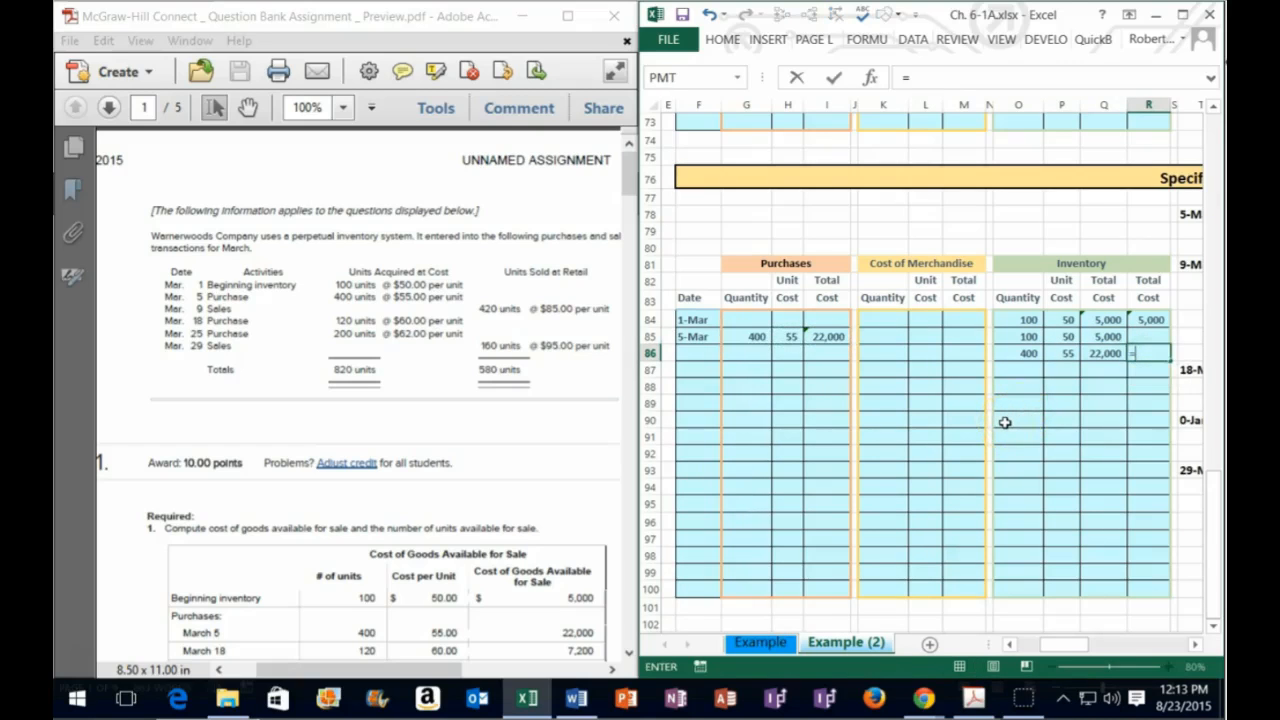
text(sum()
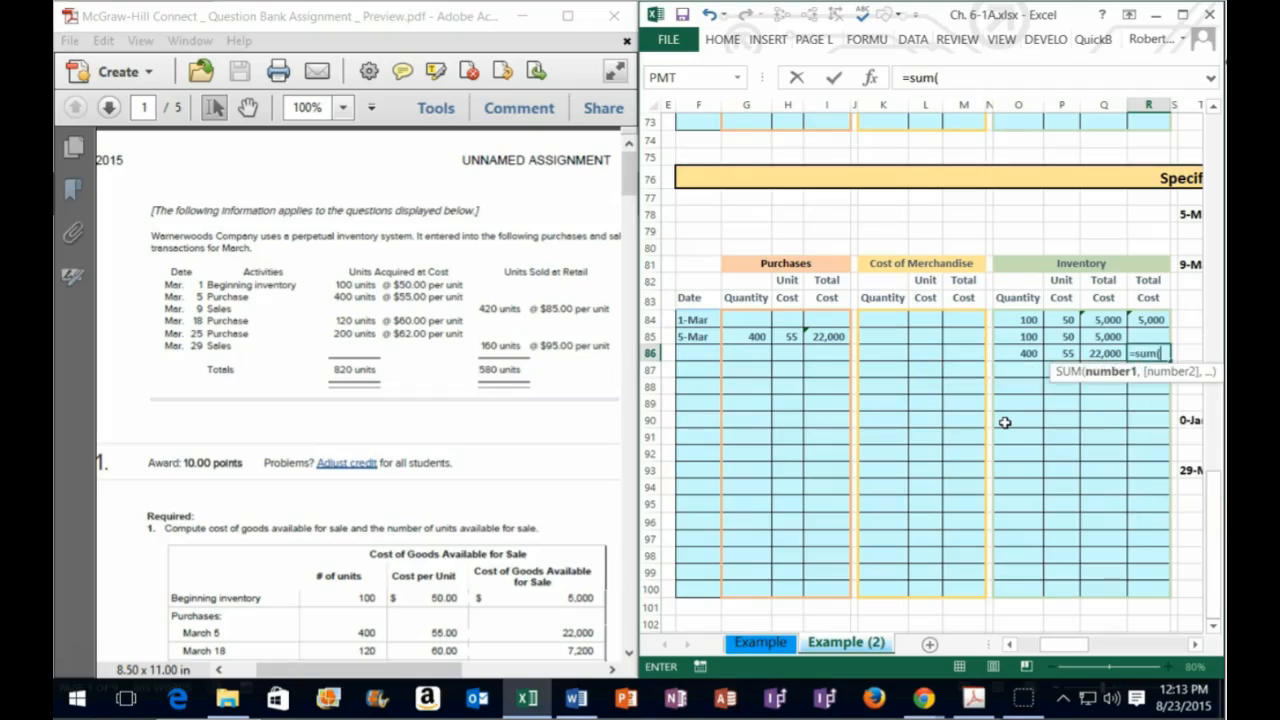
drag(1105, 336, 1100, 355)
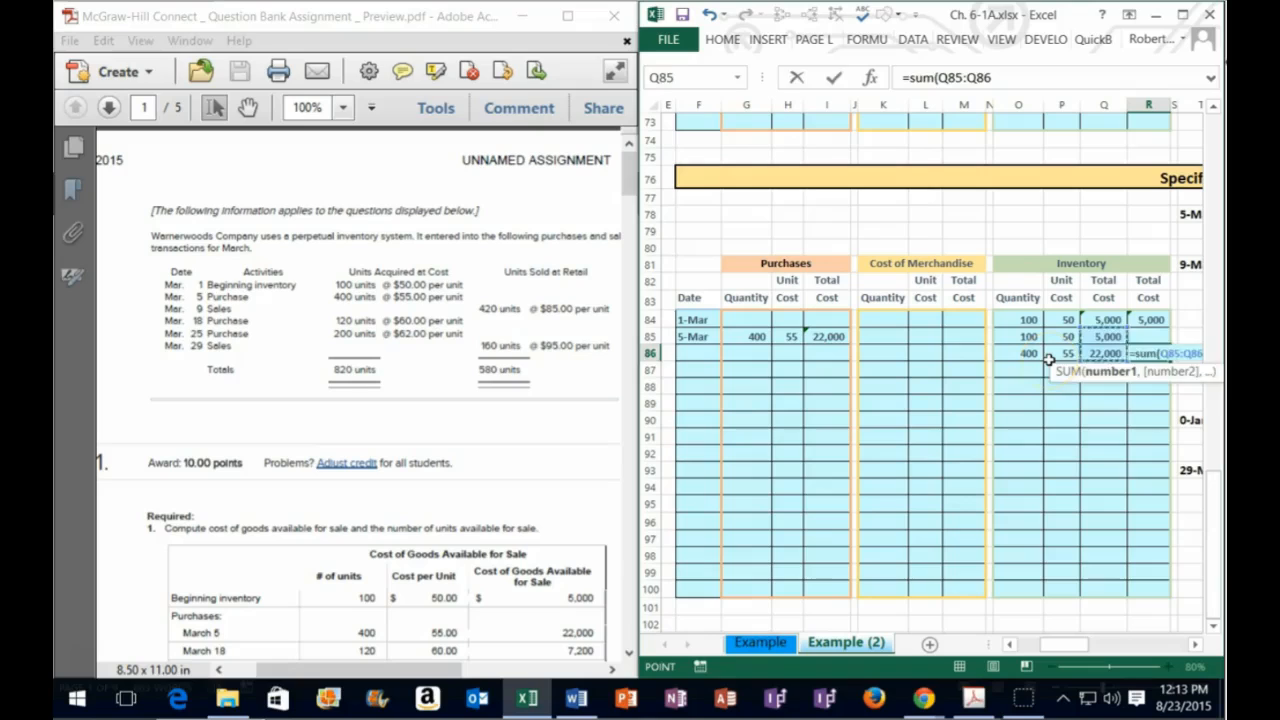
key(Return)
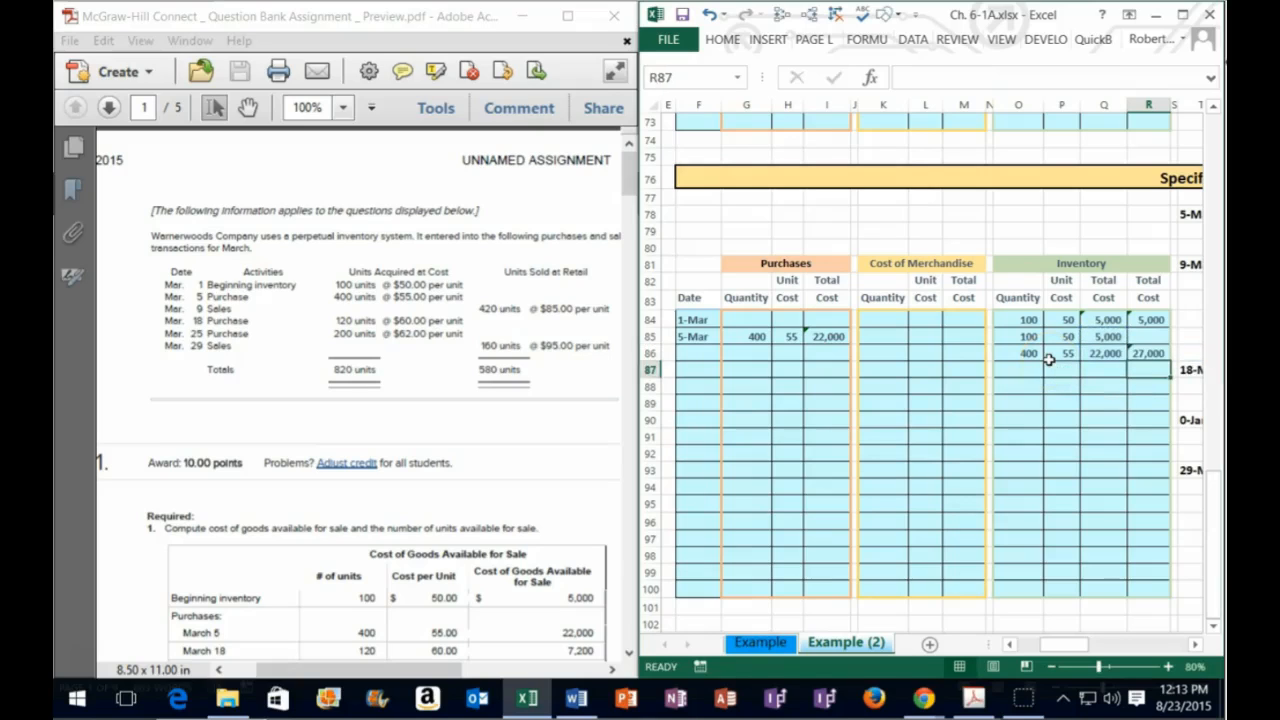
- Maximize the workbook and link the 5-Mar journal entry's Inventory debit in V78 to the purchase total in I85
click(1037, 374)
click(1182, 14)
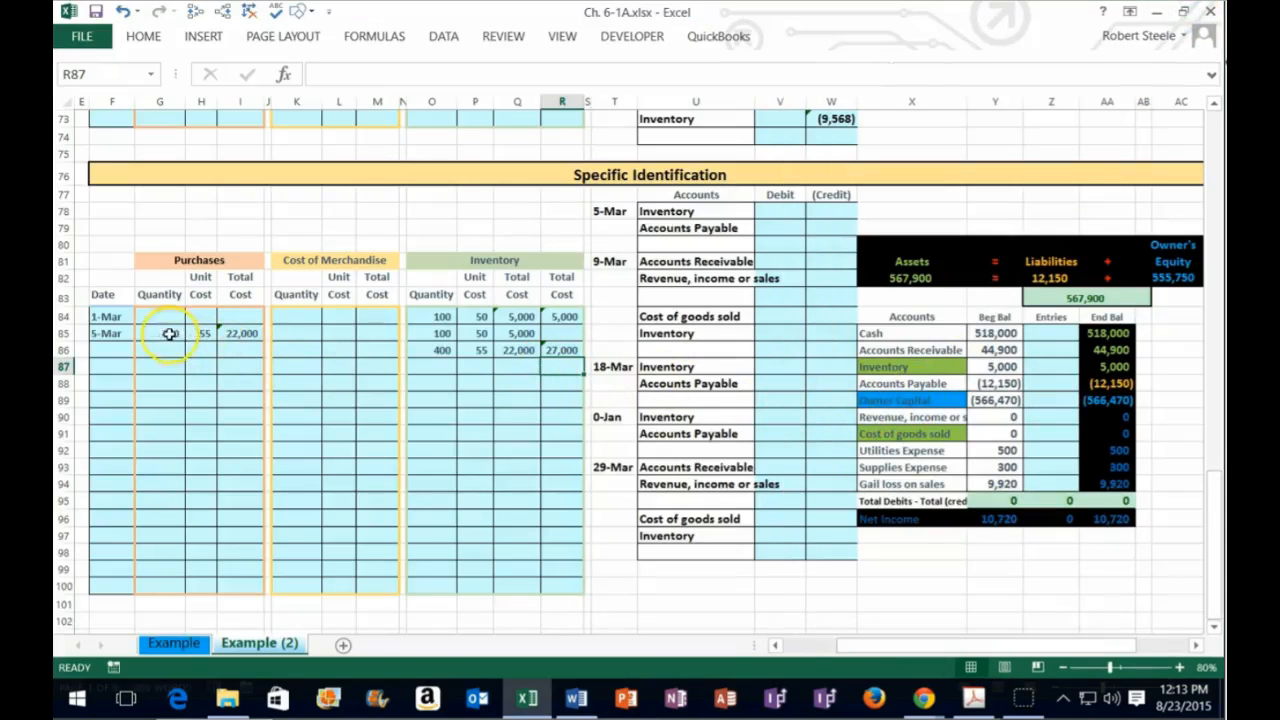
drag(170, 334, 223, 331)
click(771, 210)
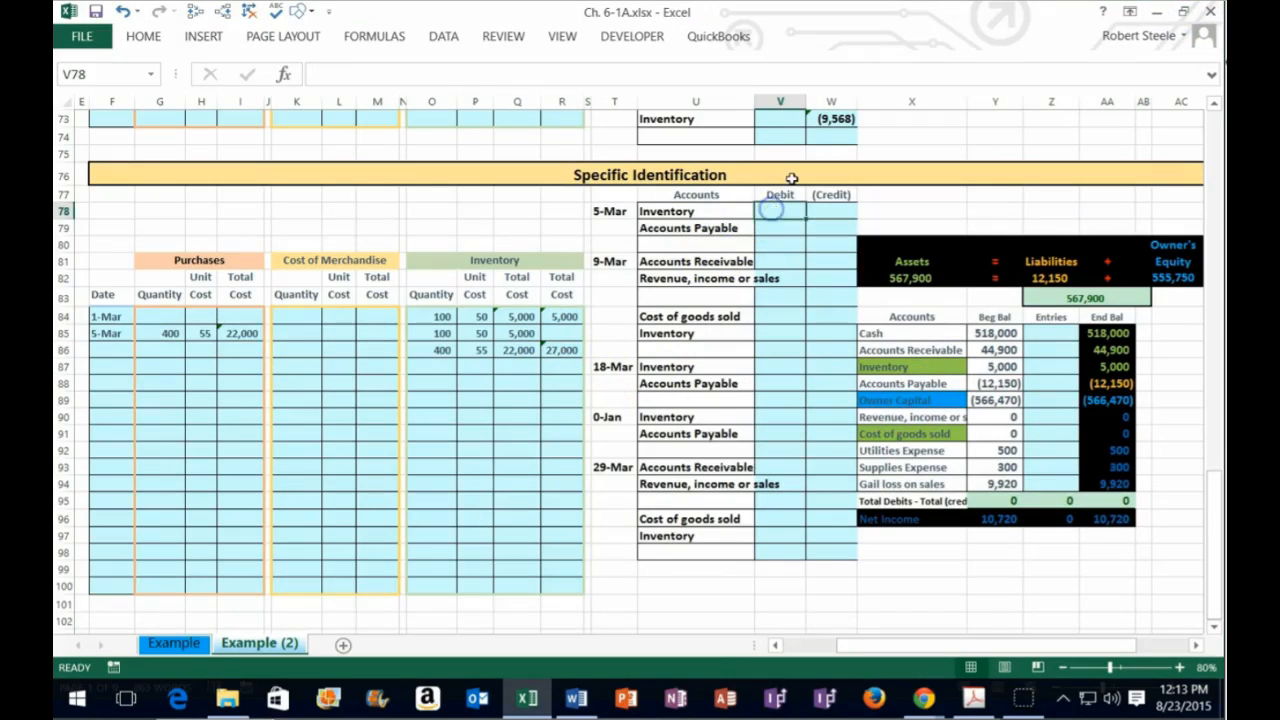
text(=)
click(245, 334)
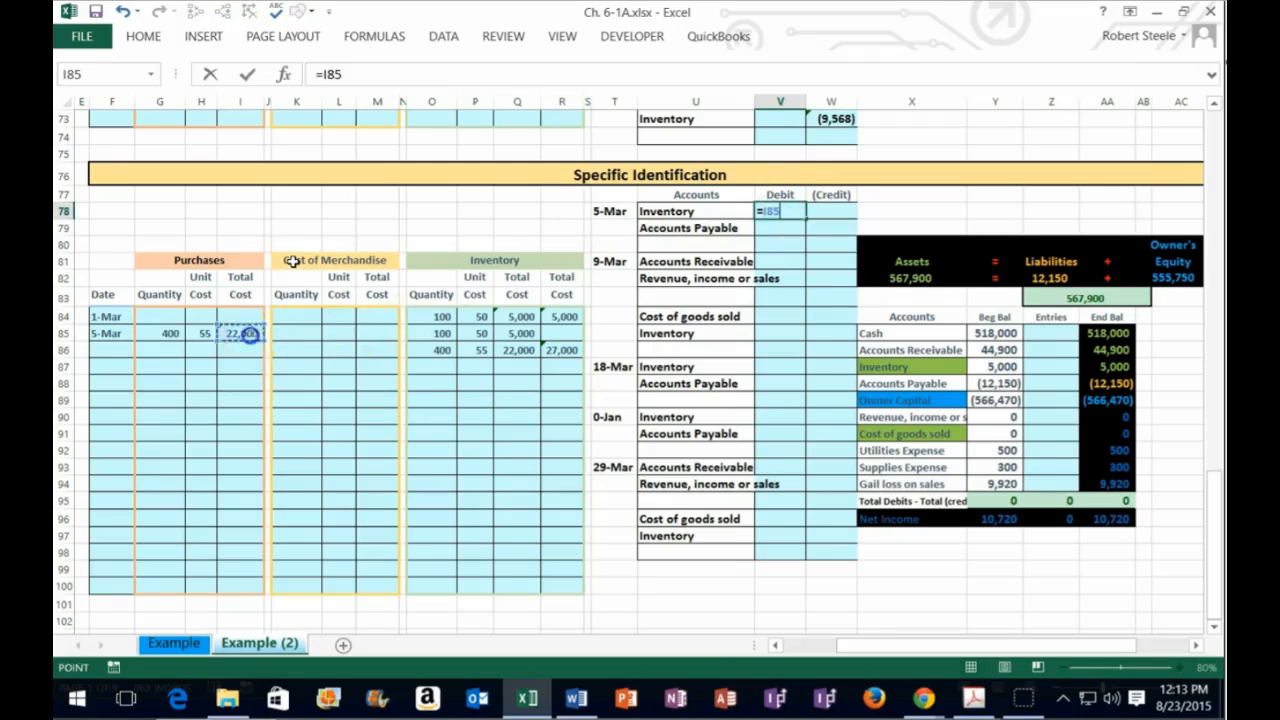
key(Return)
- Enter the 5-Mar Accounts Payable credit in W79 as the negative of the Inventory debit in V78
key(Right)
text(-)
key(Left)
key(Up)
key(Return)
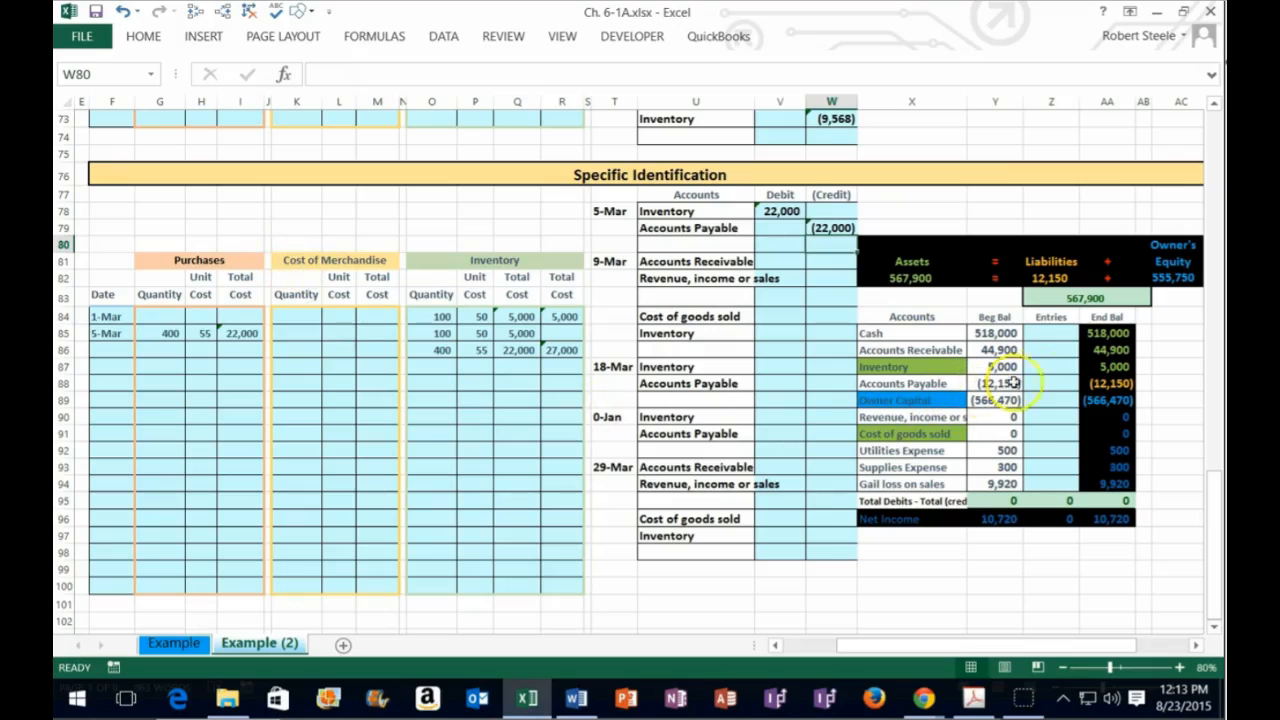
- Post the 5-Mar Inventory debit by linking Z87 to V78, and compare the ending balance in AA87 with R86
click(1052, 364)
text(=)
click(780, 211)
key(Return)
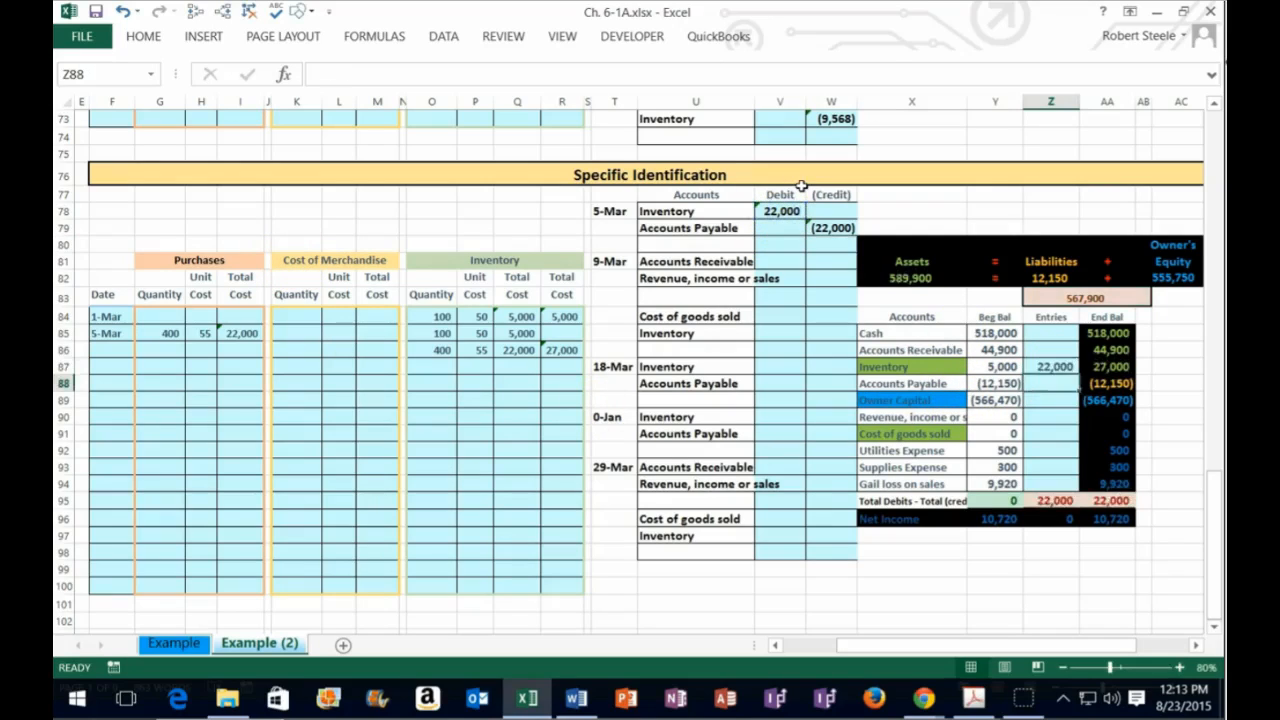
click(1107, 367)
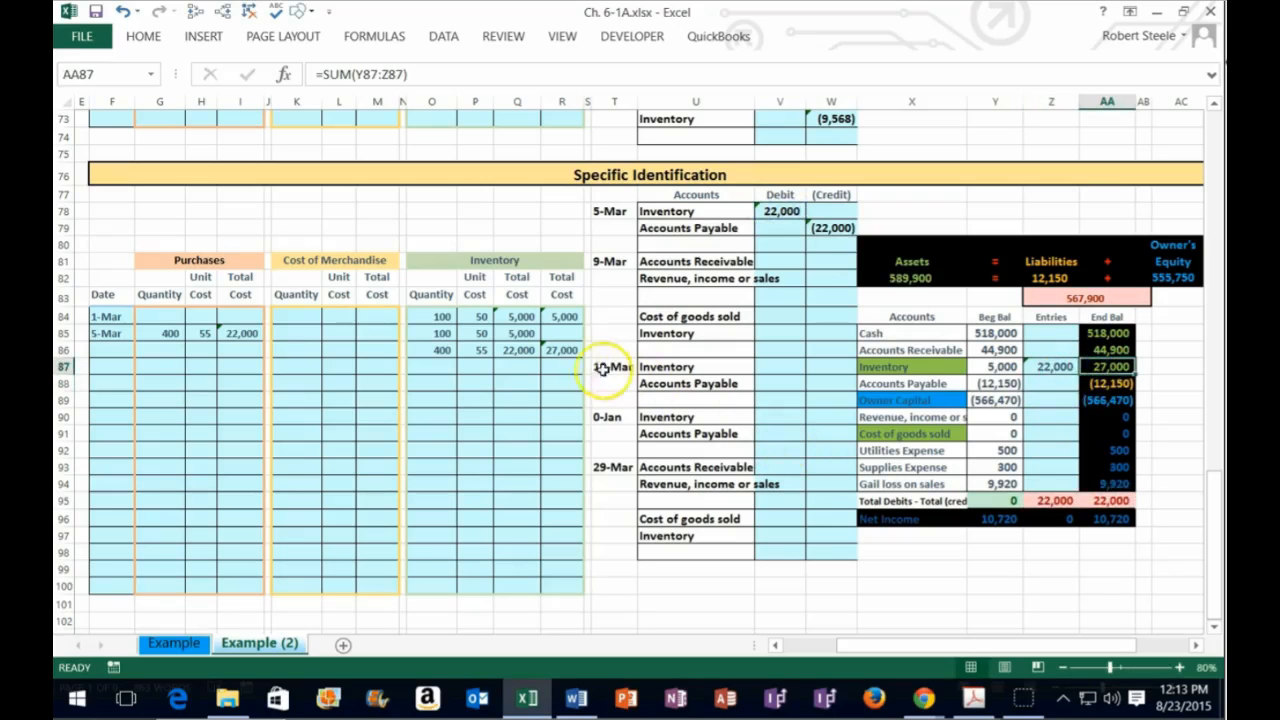
click(562, 350)
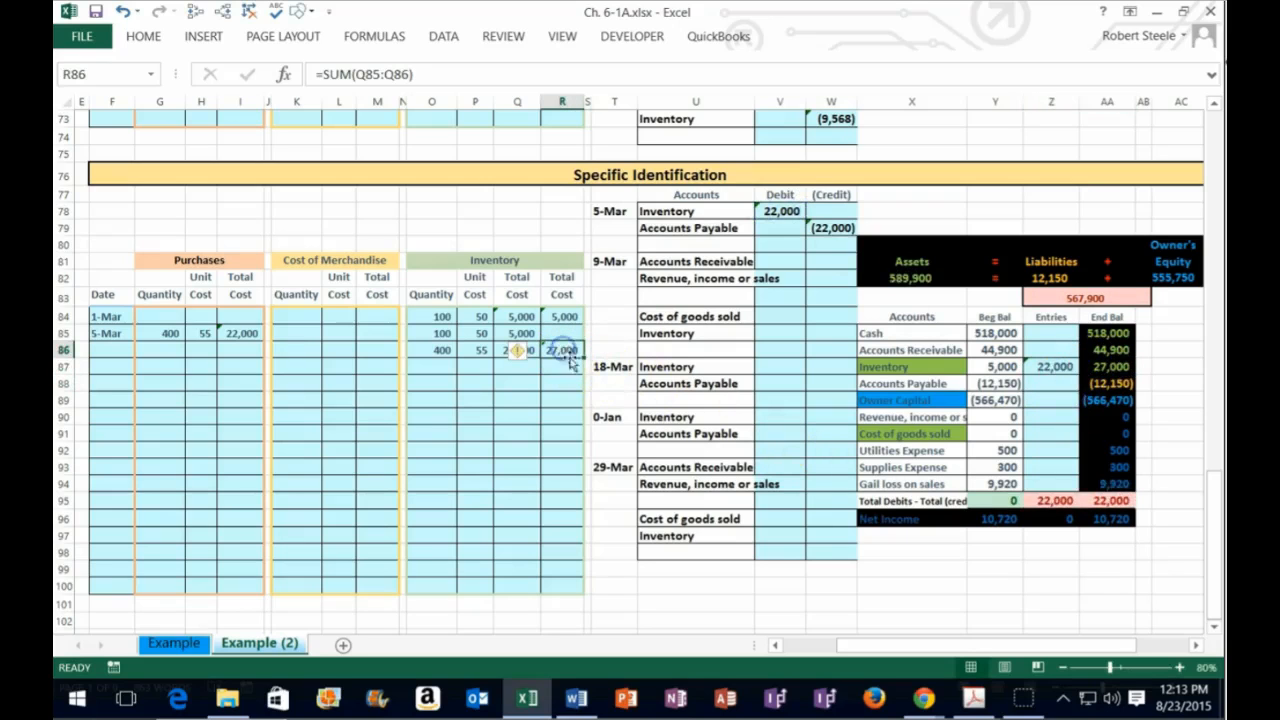
- Post the 5-Mar Accounts Payable credit by linking its entry in Z88 to W79
click(1036, 384)
text(=)
click(838, 228)
key(Return)
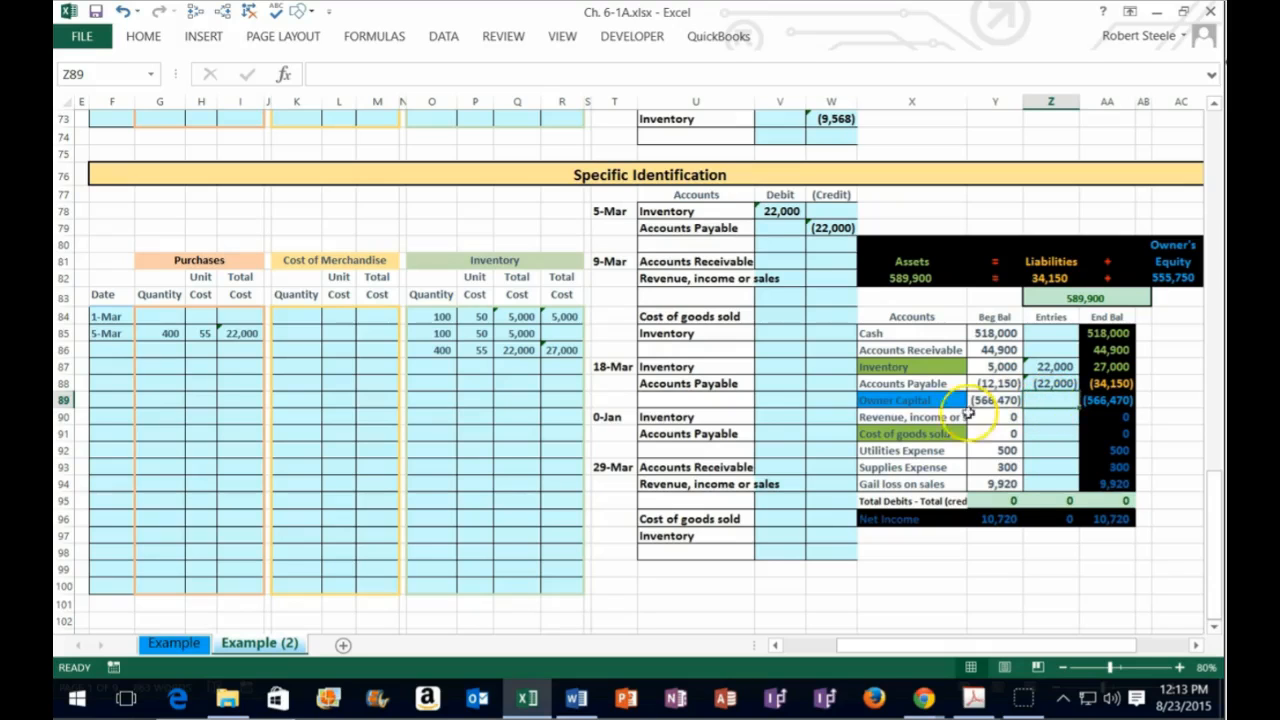
drag(480, 333, 481, 352)
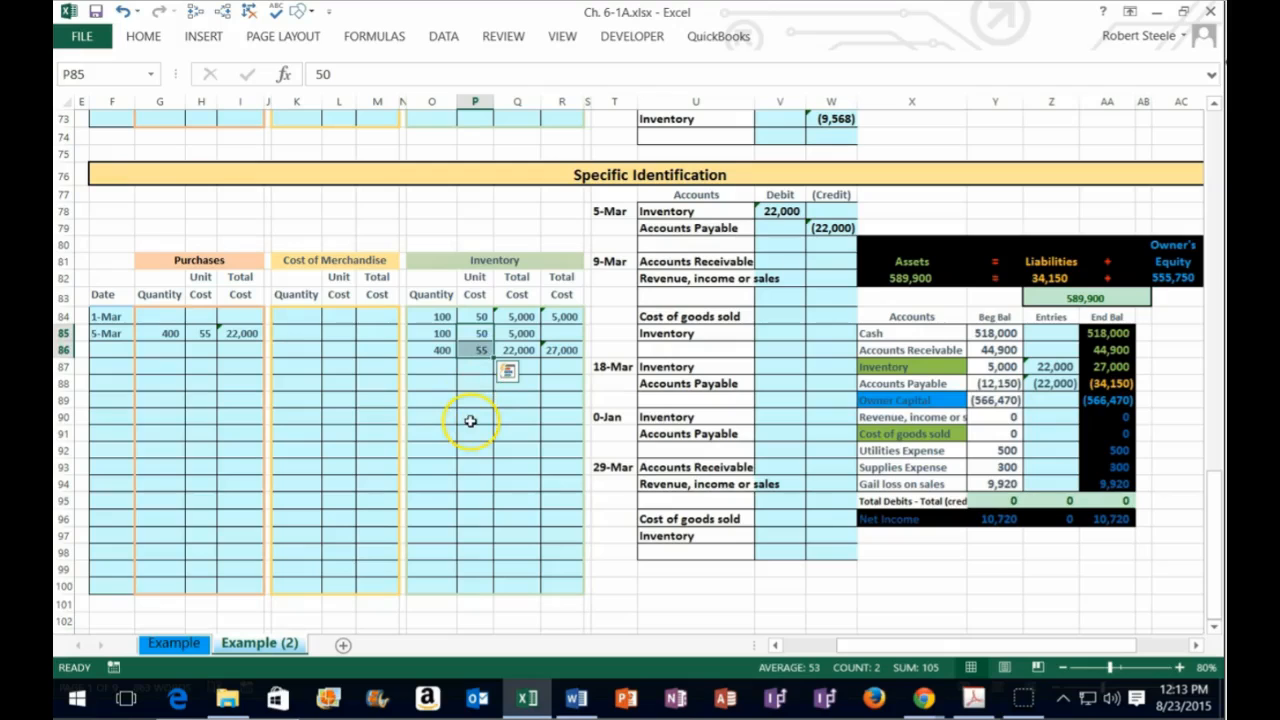
click(433, 351)
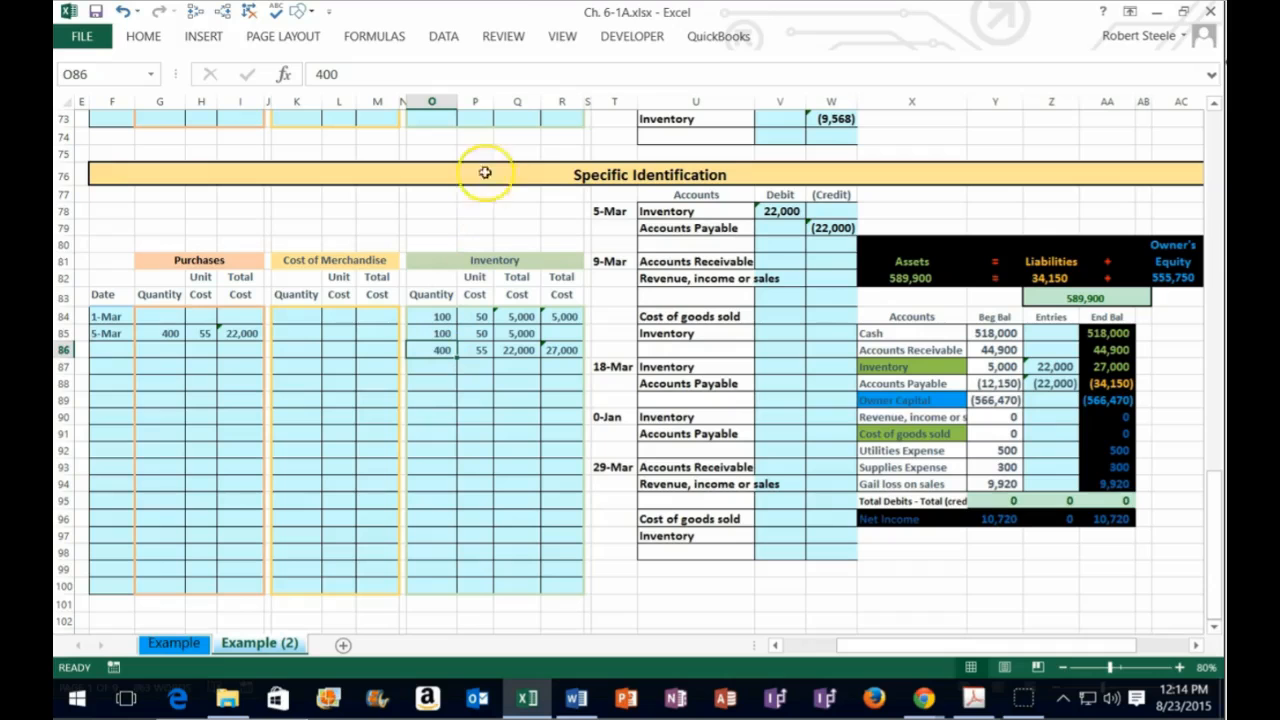
- Place the workbook side by side with the assignment PDF and enter the date 3/9 in F87
drag(500, 12, 1220, 50)
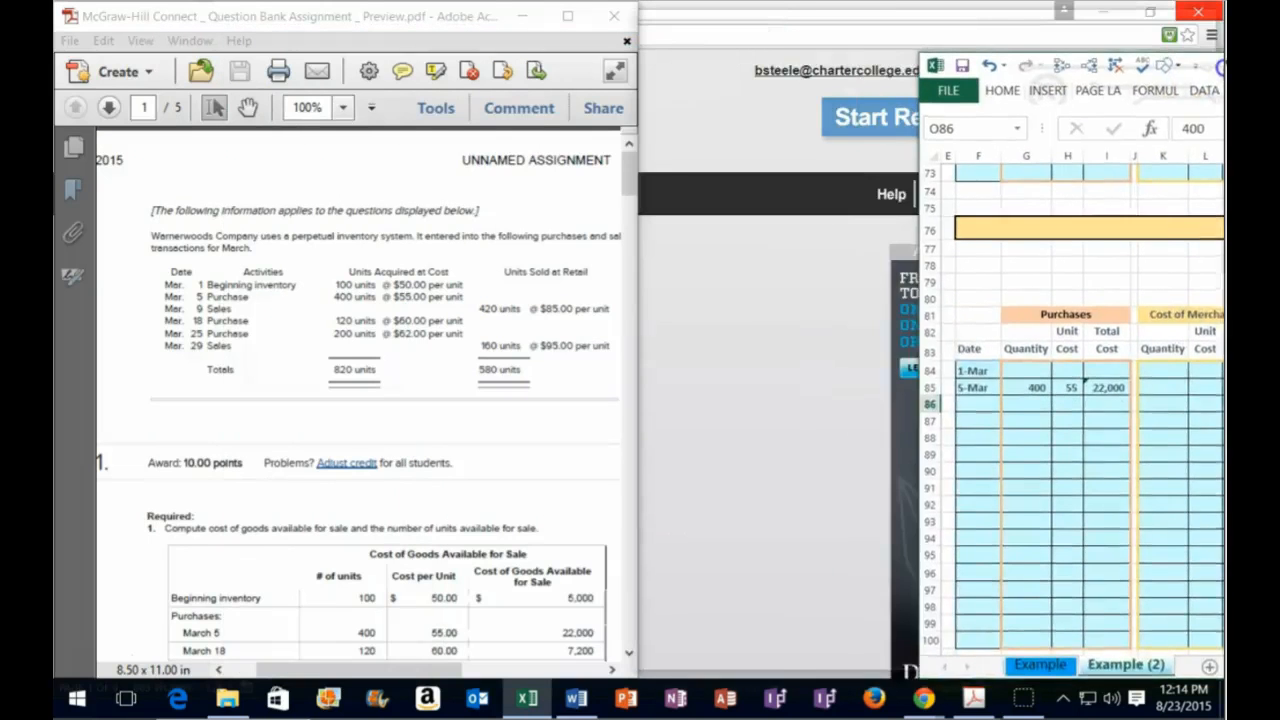
drag(1148, 370, 691, 371)
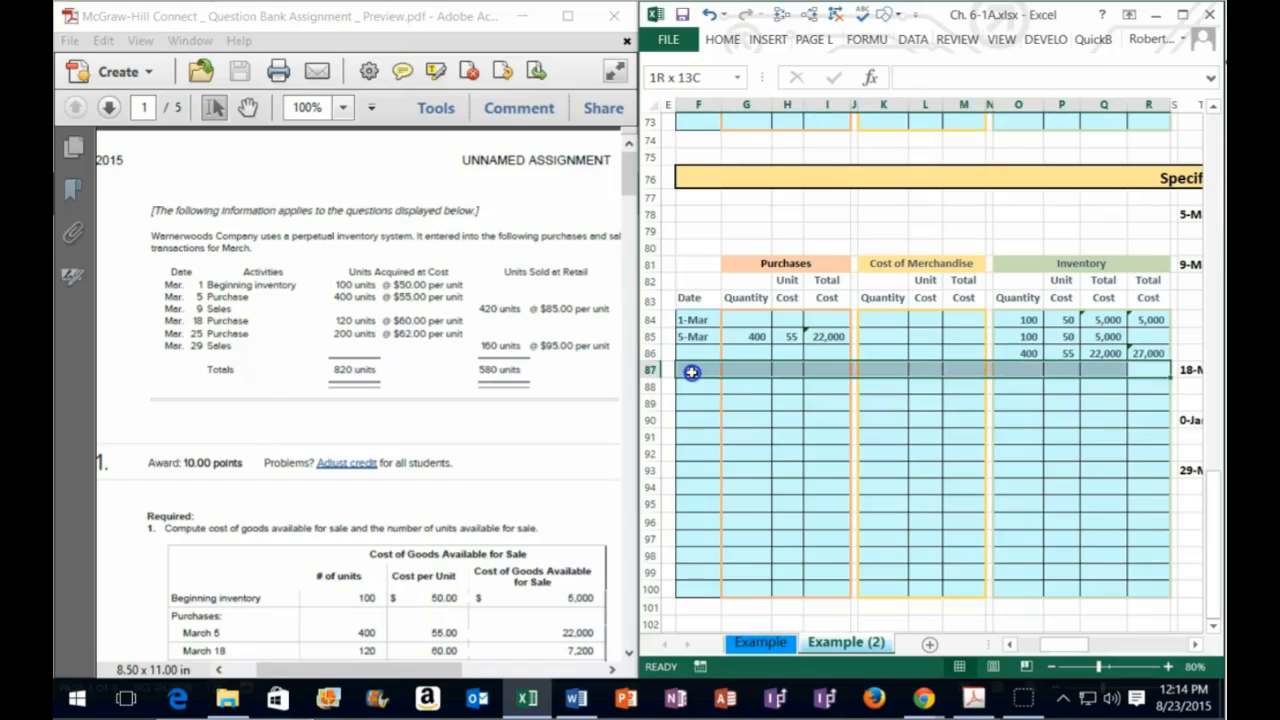
click(691, 371)
text(3/9)
key(Return)
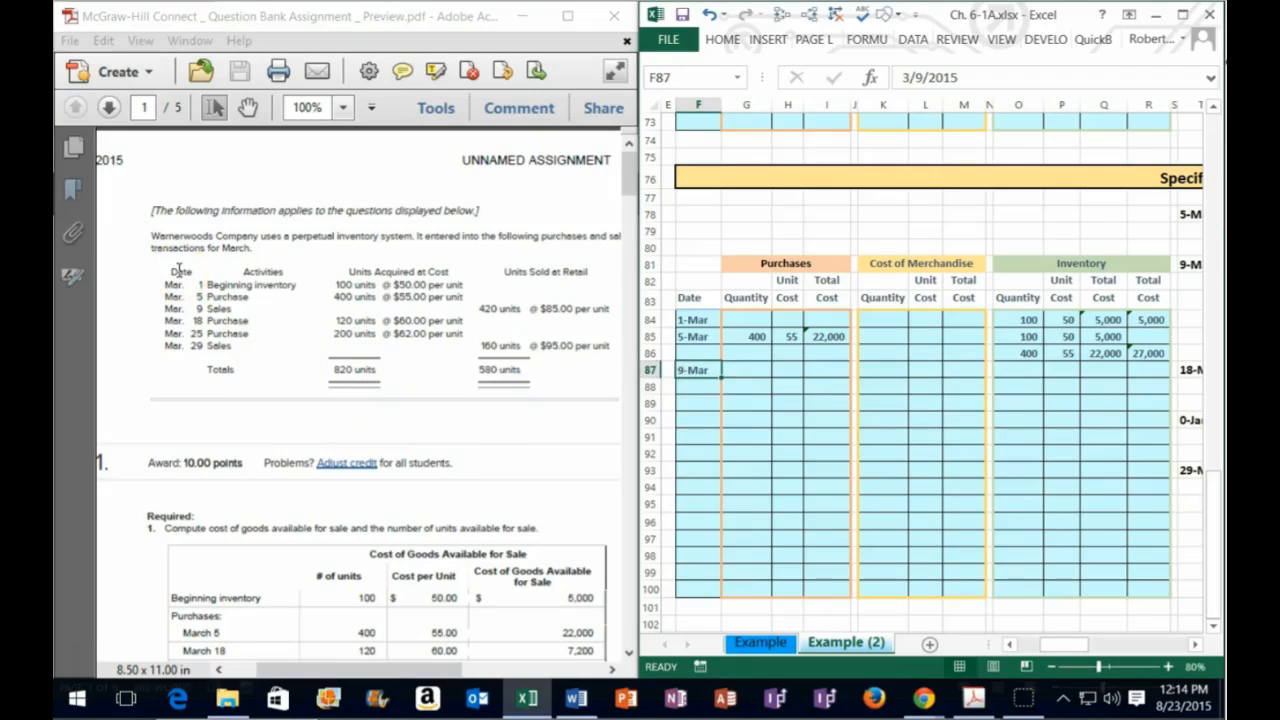
- Enter the first 9-Mar cost of merchandise layer in K87:L87 as 80 units at a unit cost of 50
click(197, 272)
click(925, 264)
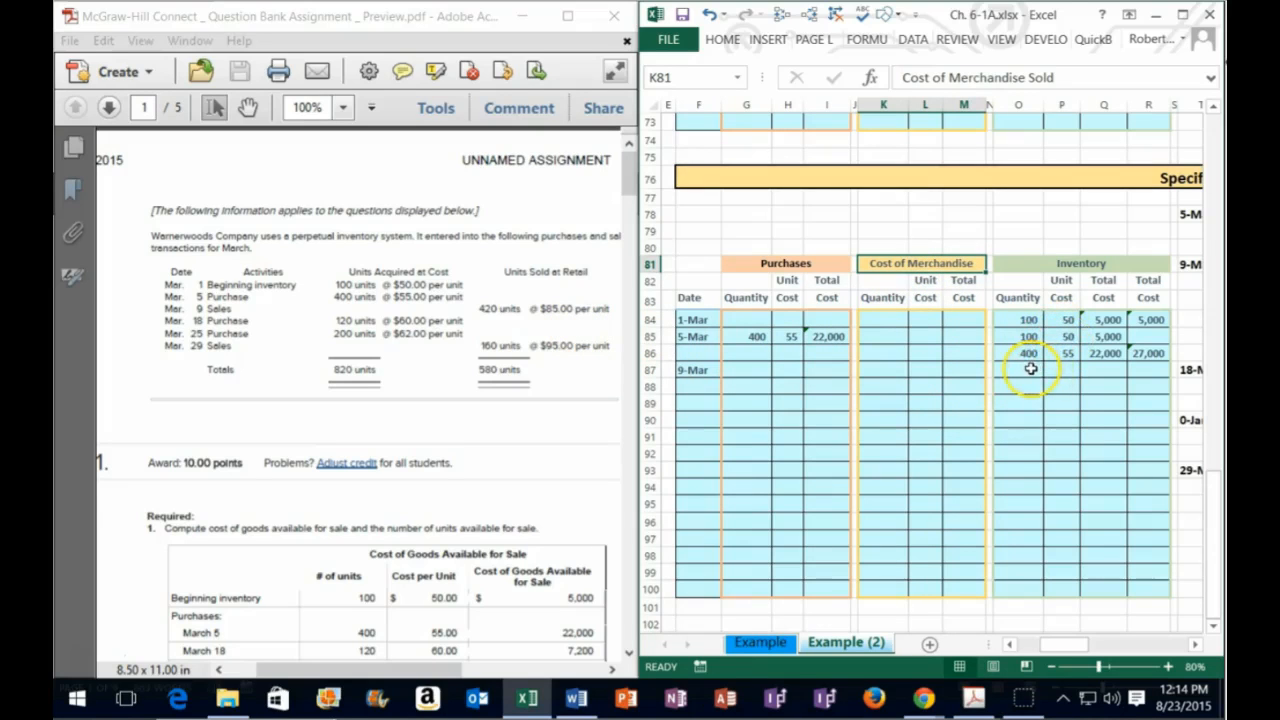
click(884, 370)
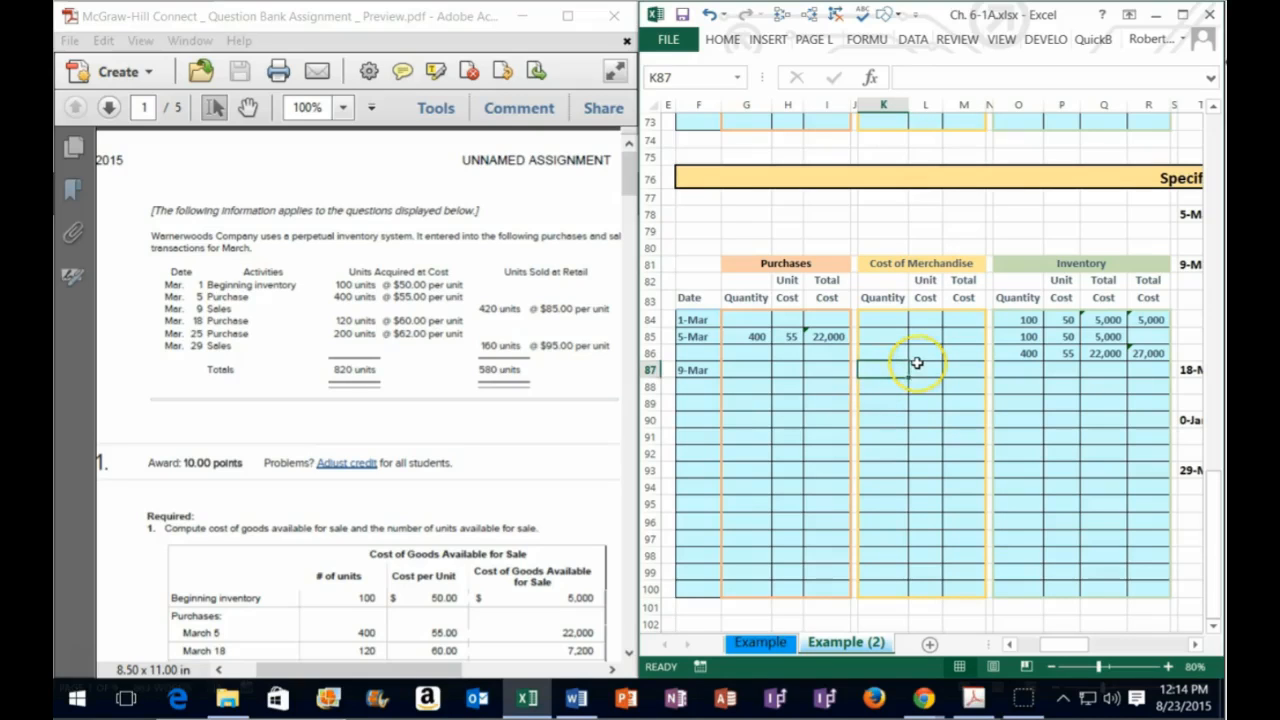
click(919, 368)
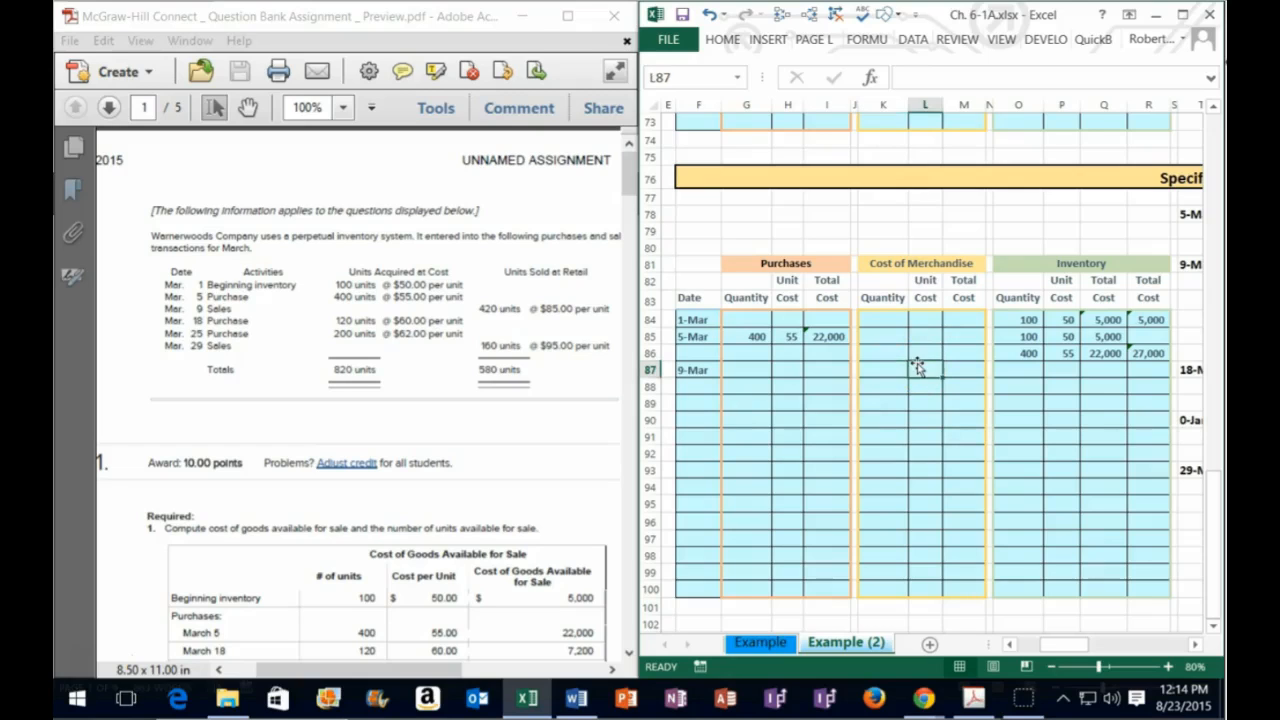
key(Left)
text(8)
key(Right)
text(5)
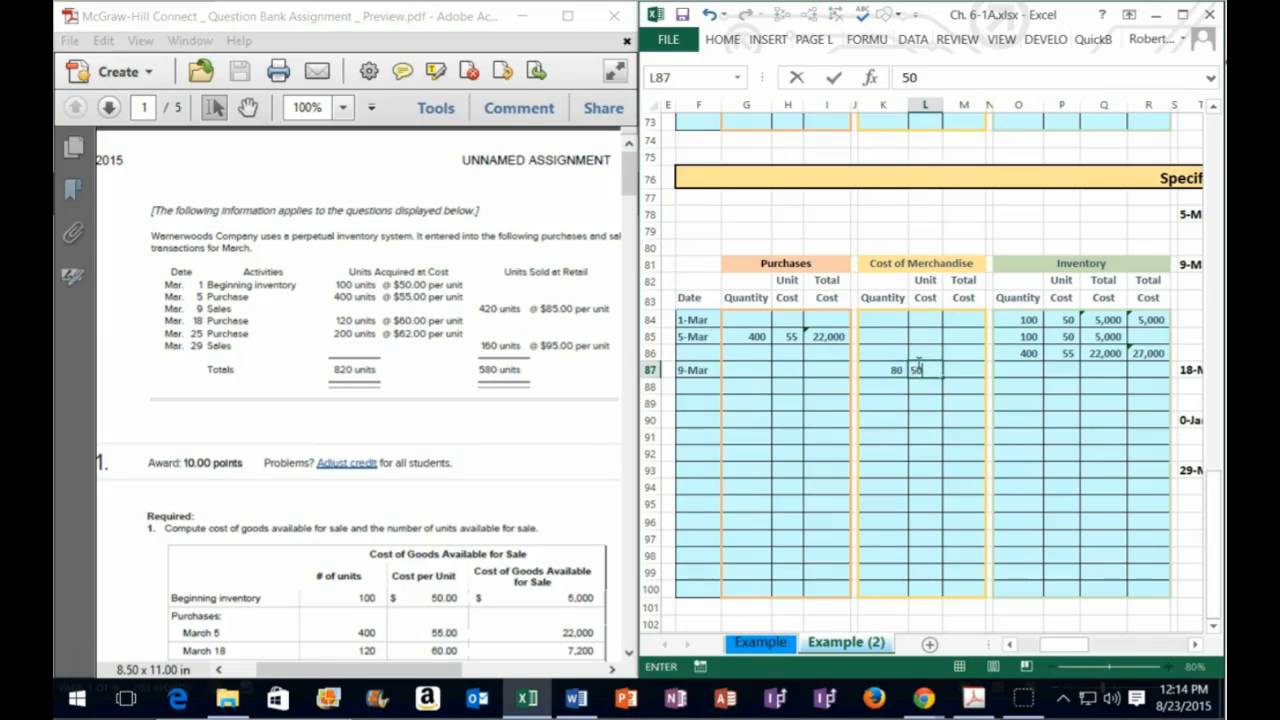
key(Right)
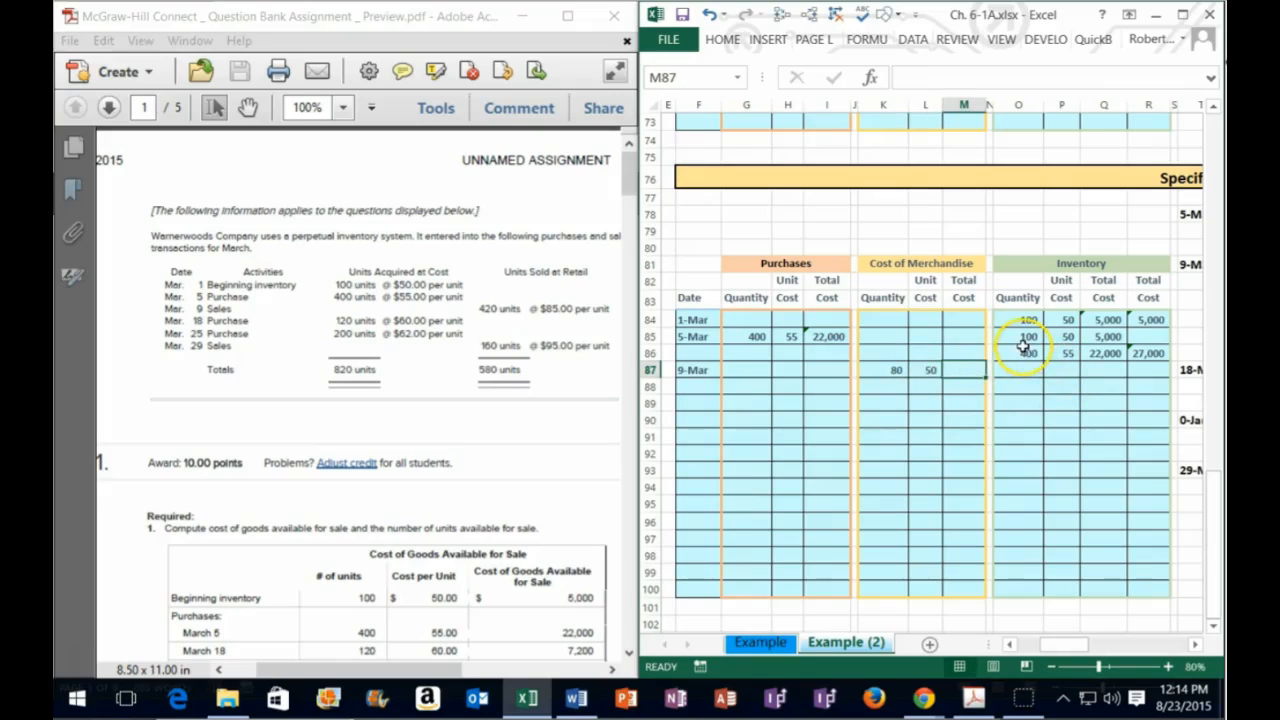
- Enter the second 9-Mar cost of merchandise layer in K88:L88 as 340 units at a unit cost of 55
drag(1022, 340, 1069, 339)
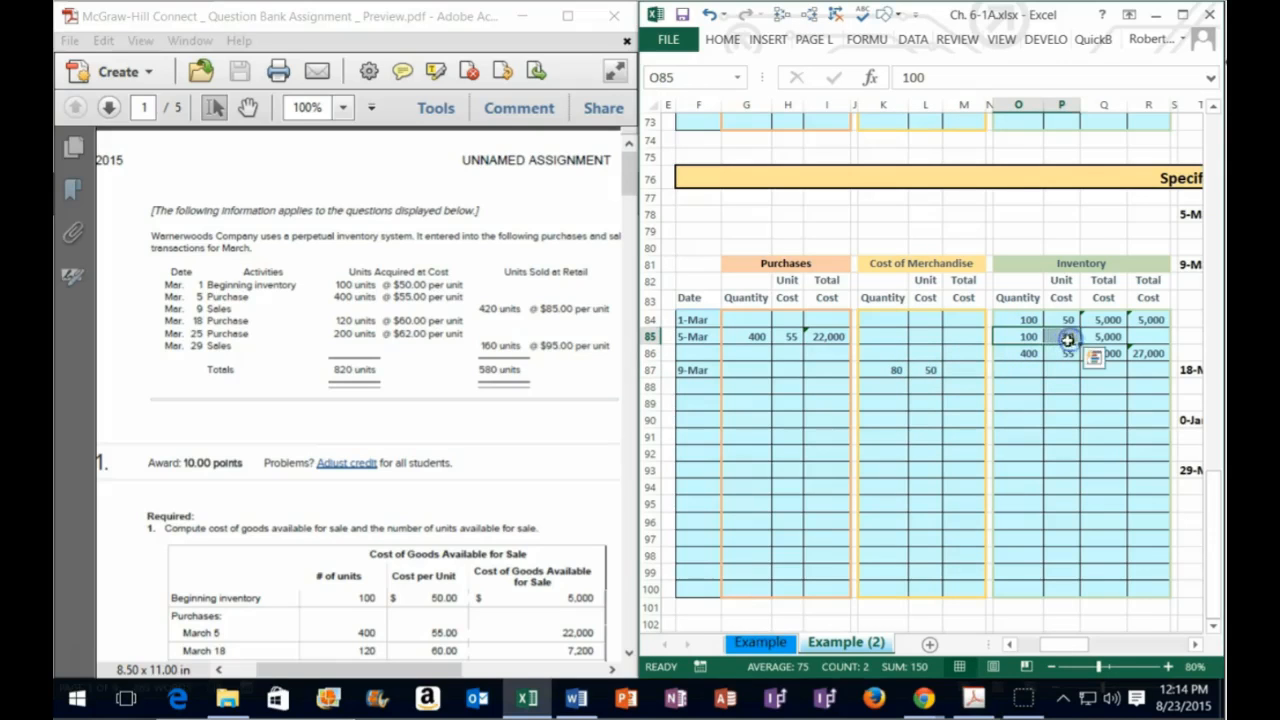
key(Down)
key(Down)
key(Left)
key(Left)
key(Left)
key(Left)
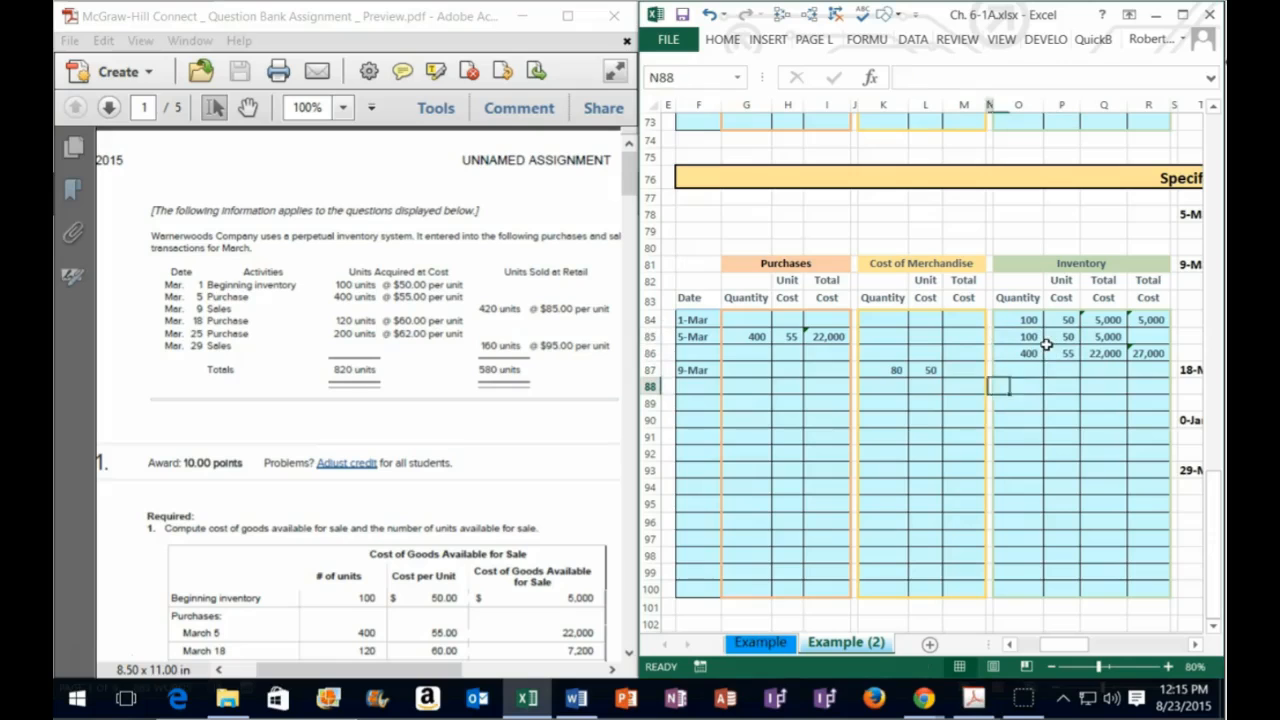
text(3)
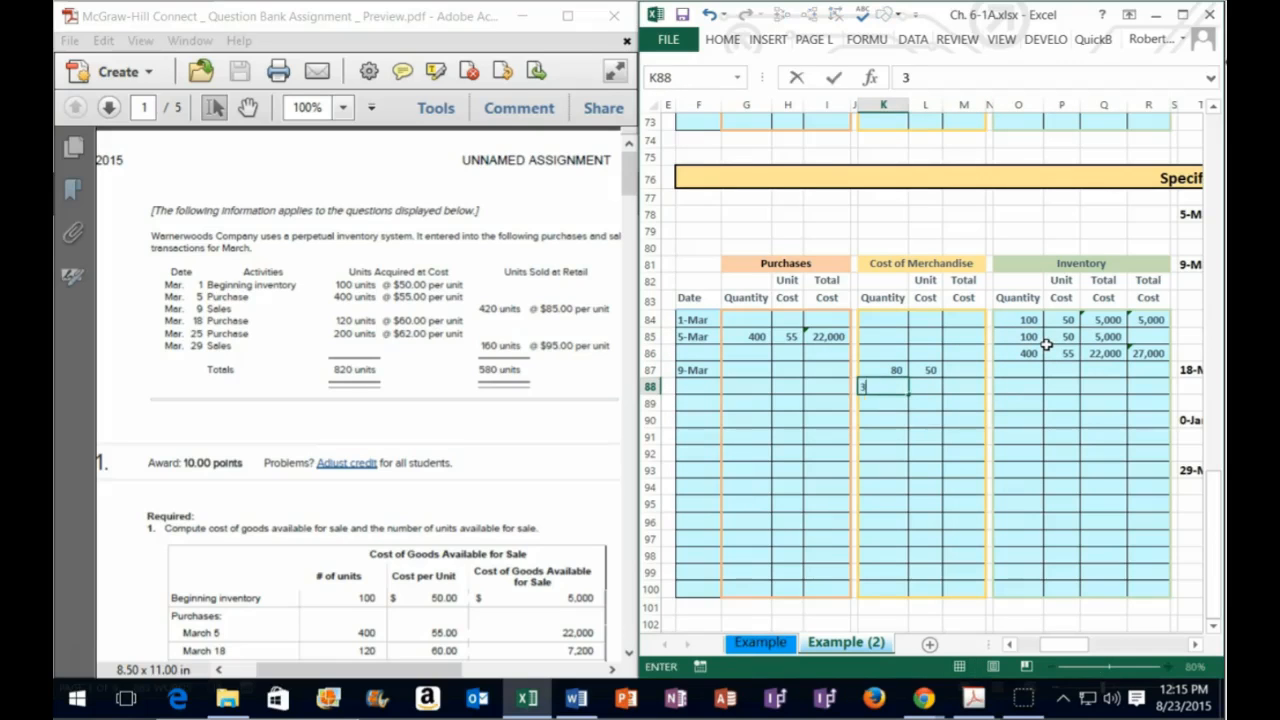
text(40)
key(Tab)
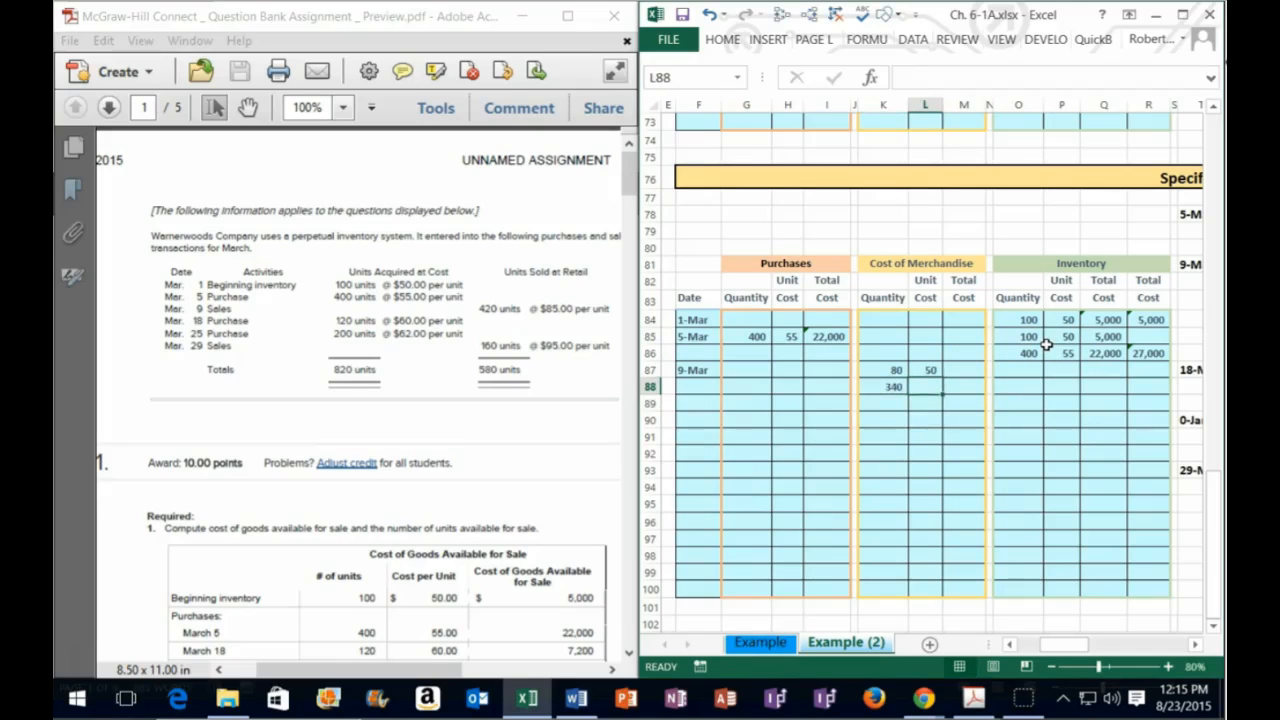
text(55)
key(ctrl+Return)
drag(1060, 336, 1064, 352)
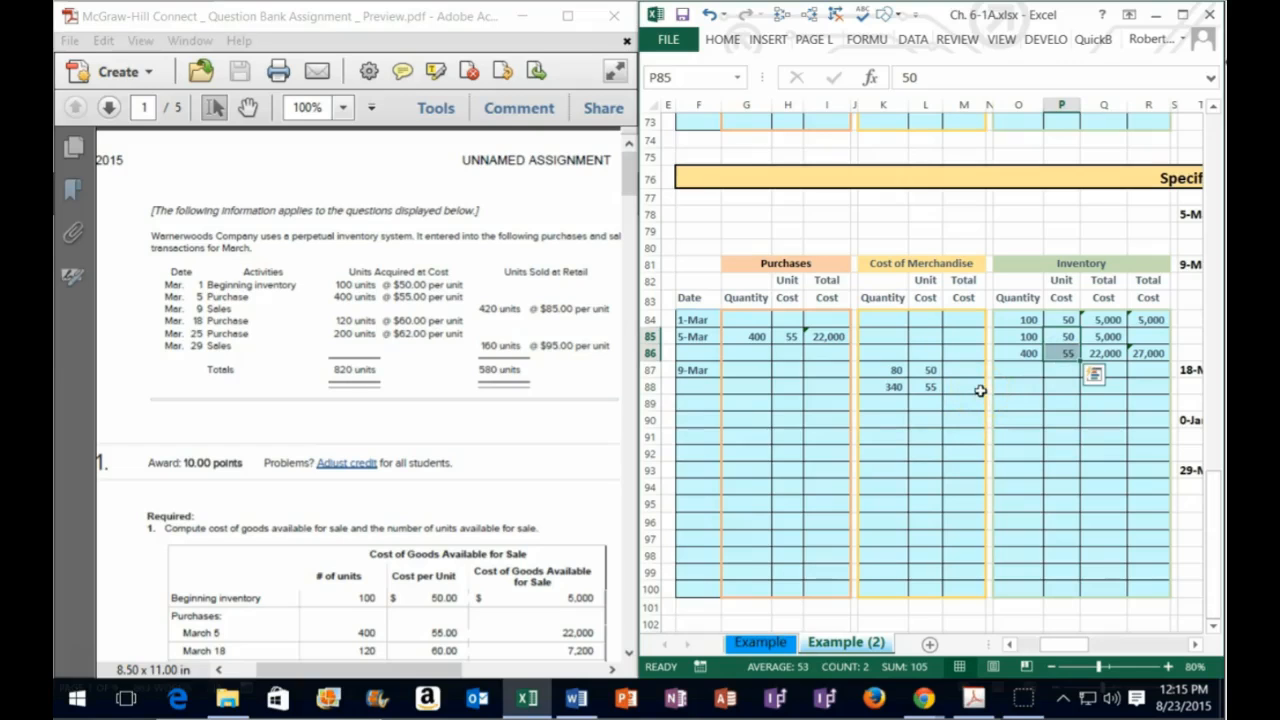
- Calculate the first sold layer's total cost in M87 with the formula =K87*L87
click(968, 370)
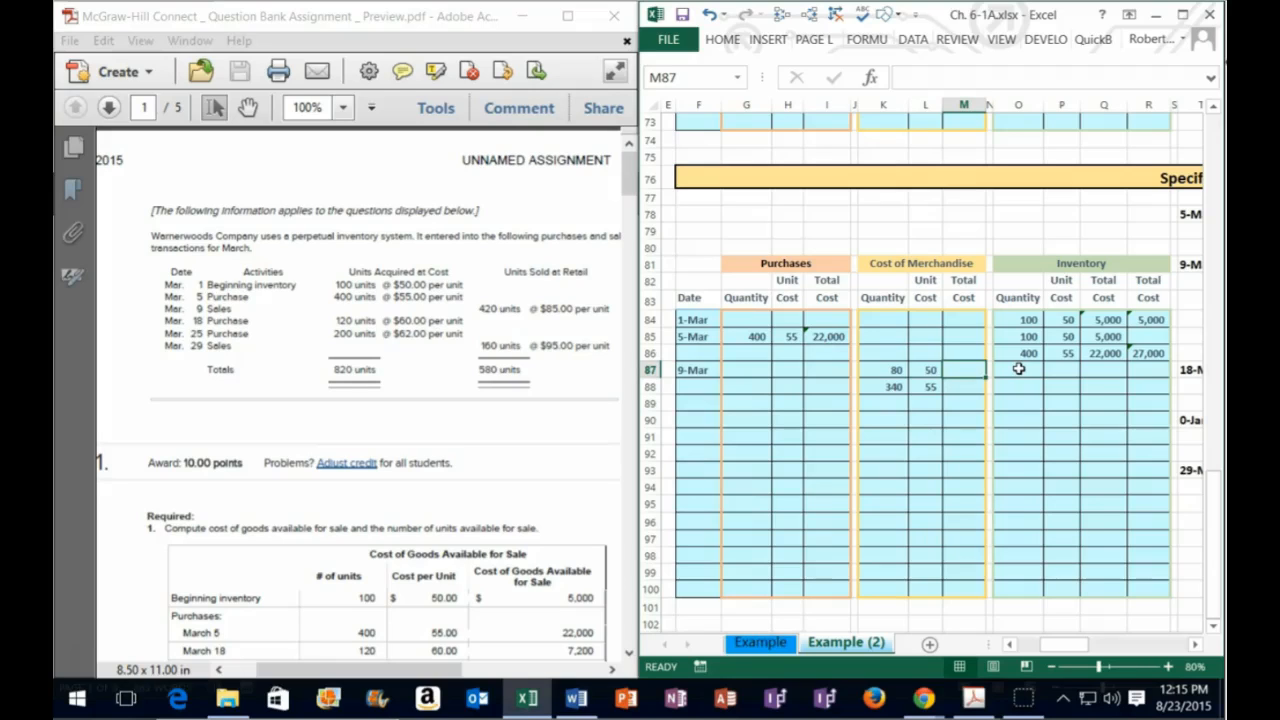
text(=)
key(Left)
key(Left)
text(*)
key(Left)
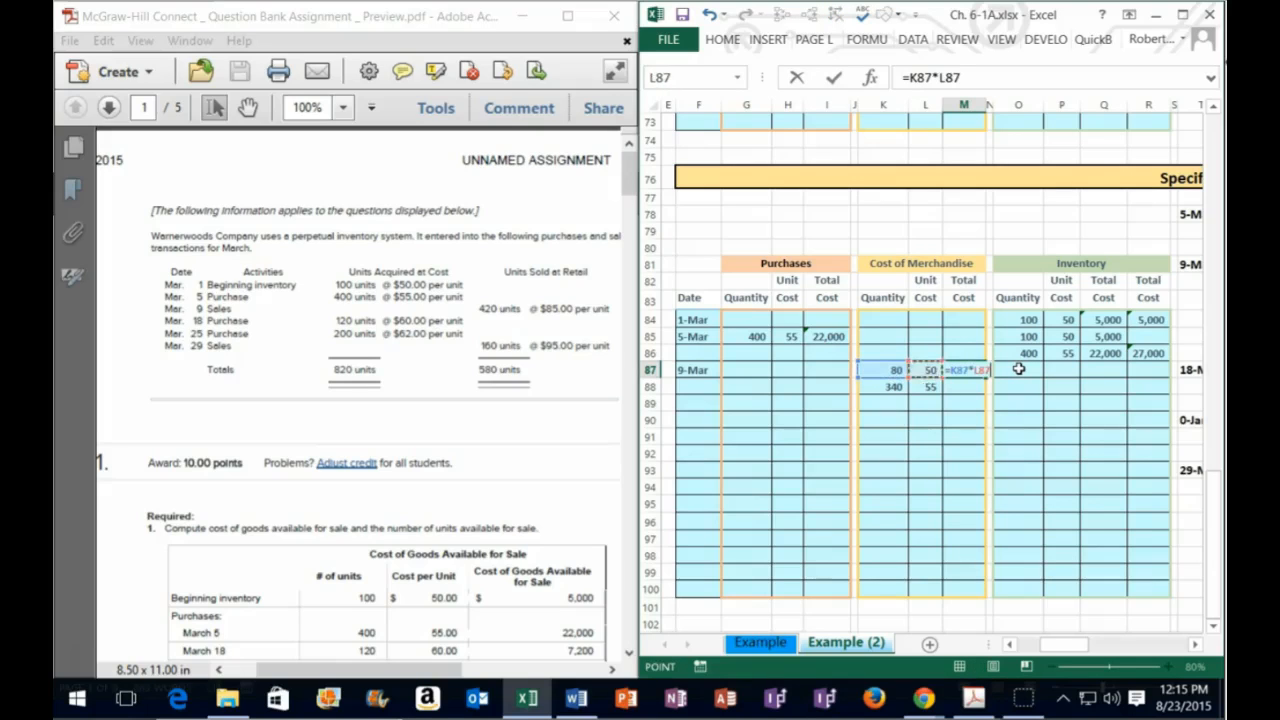
key(Return)
- Calculate the second sold layer's total cost in M88 with the formula =K88*L88
text(=)
key(Left)
key(Left)
text(*)
key(Left)
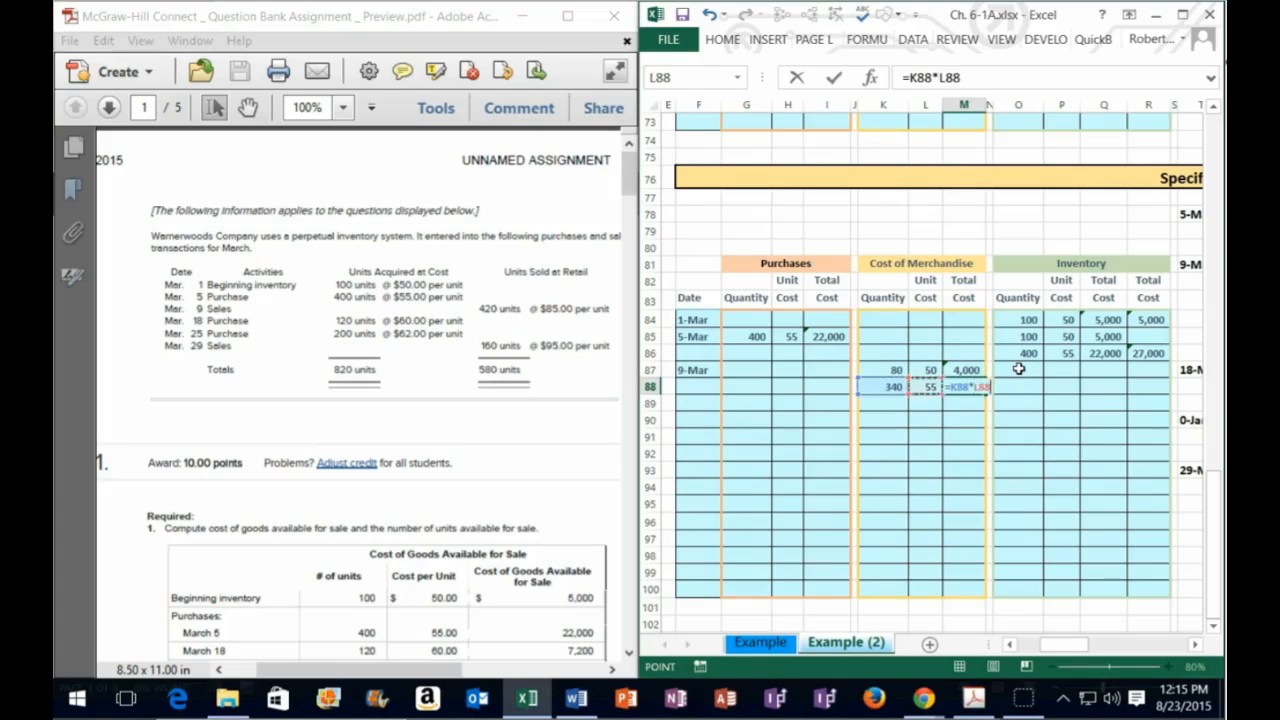
key(Return)
key(Up)
key(Up)
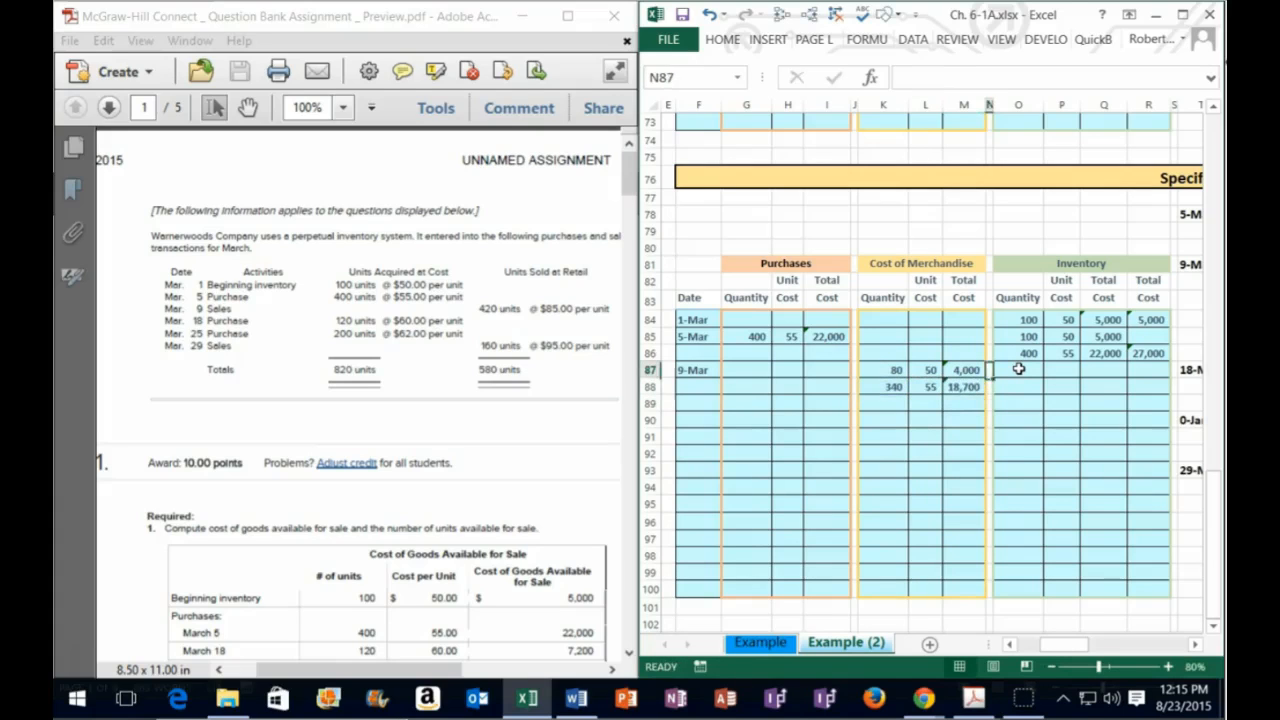
- Calculate the remaining quantity of the beginning inventory layer in O87 with the formula =O85-K87
click(1018, 369)
drag(1030, 337, 1103, 337)
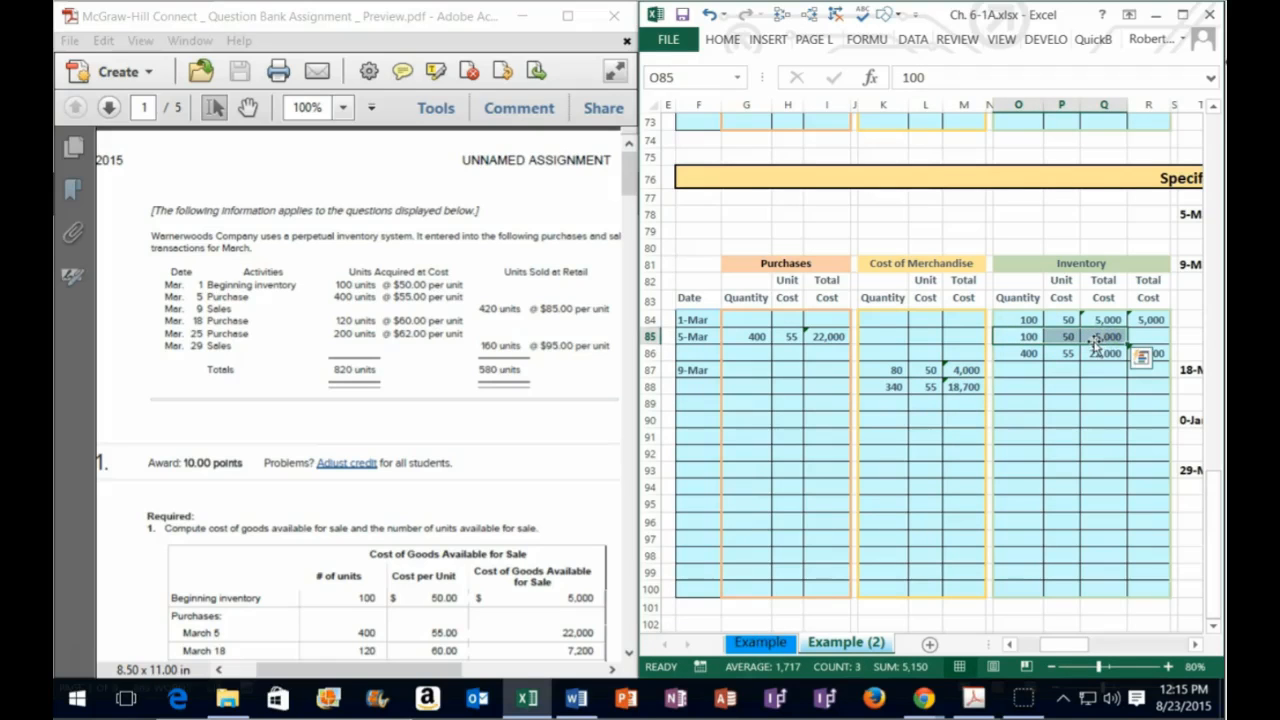
click(1025, 337)
click(885, 370)
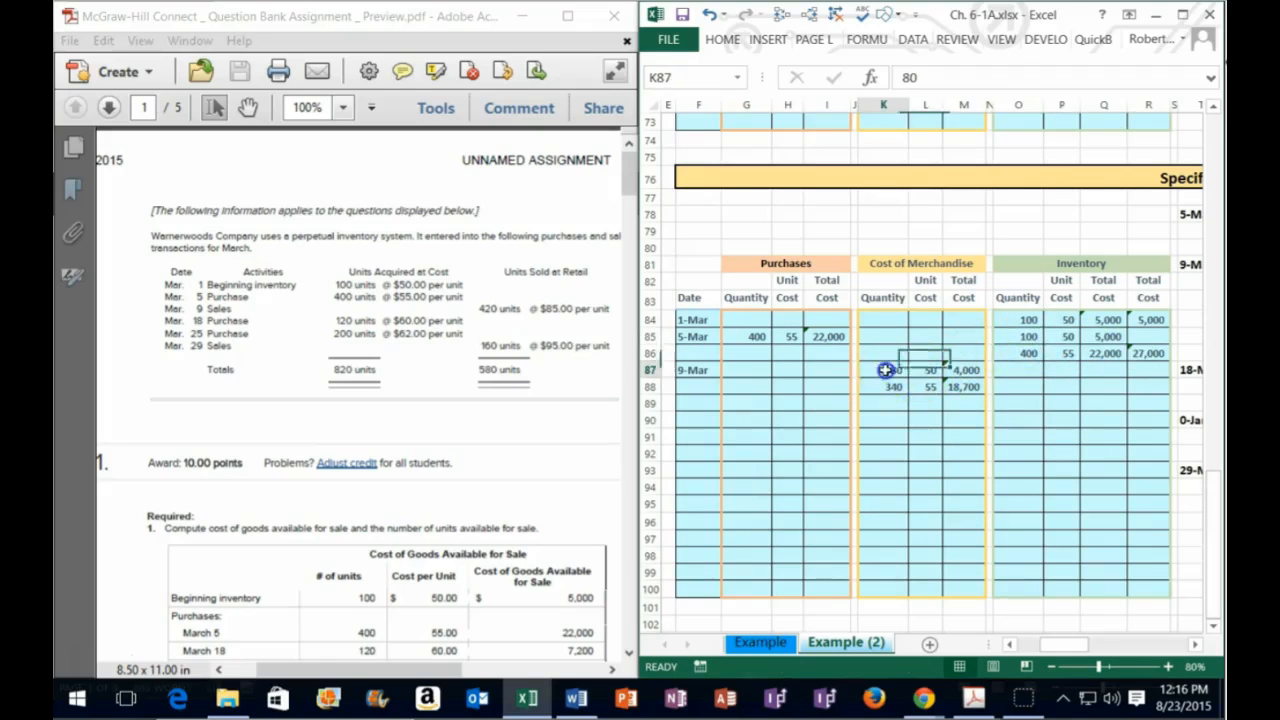
click(1022, 369)
text(=)
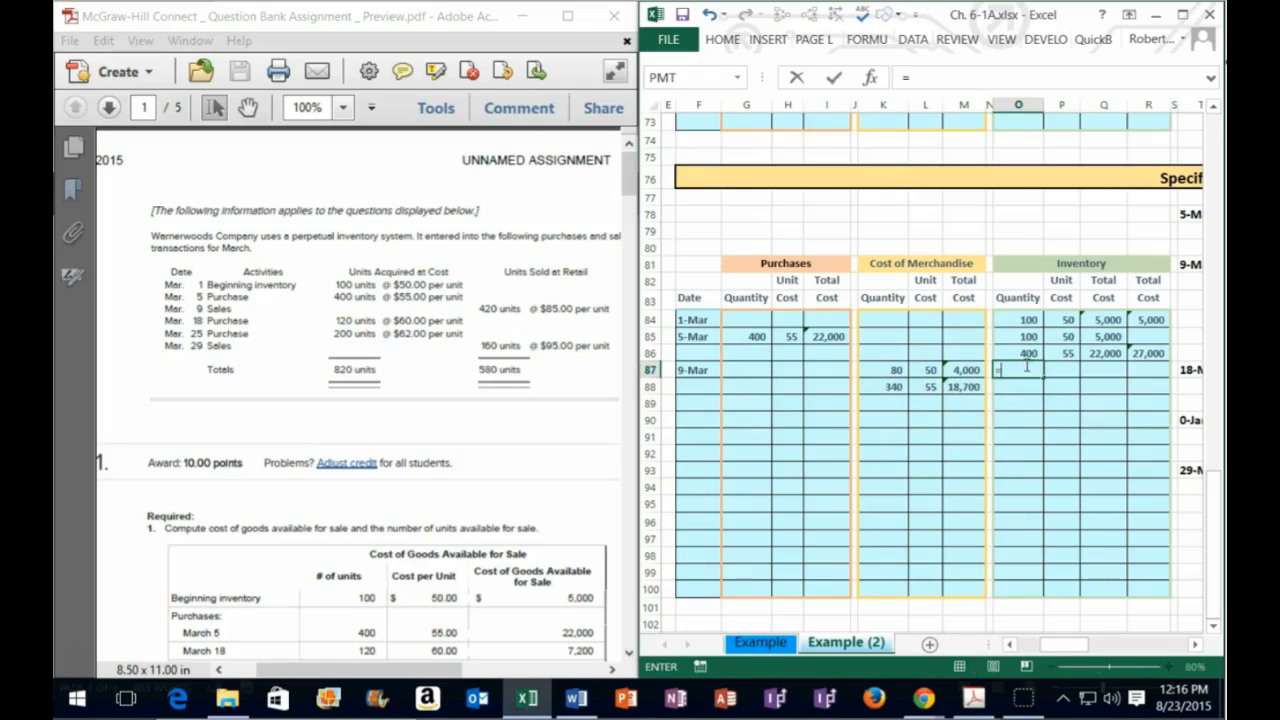
click(1025, 336)
text(-)
click(886, 369)
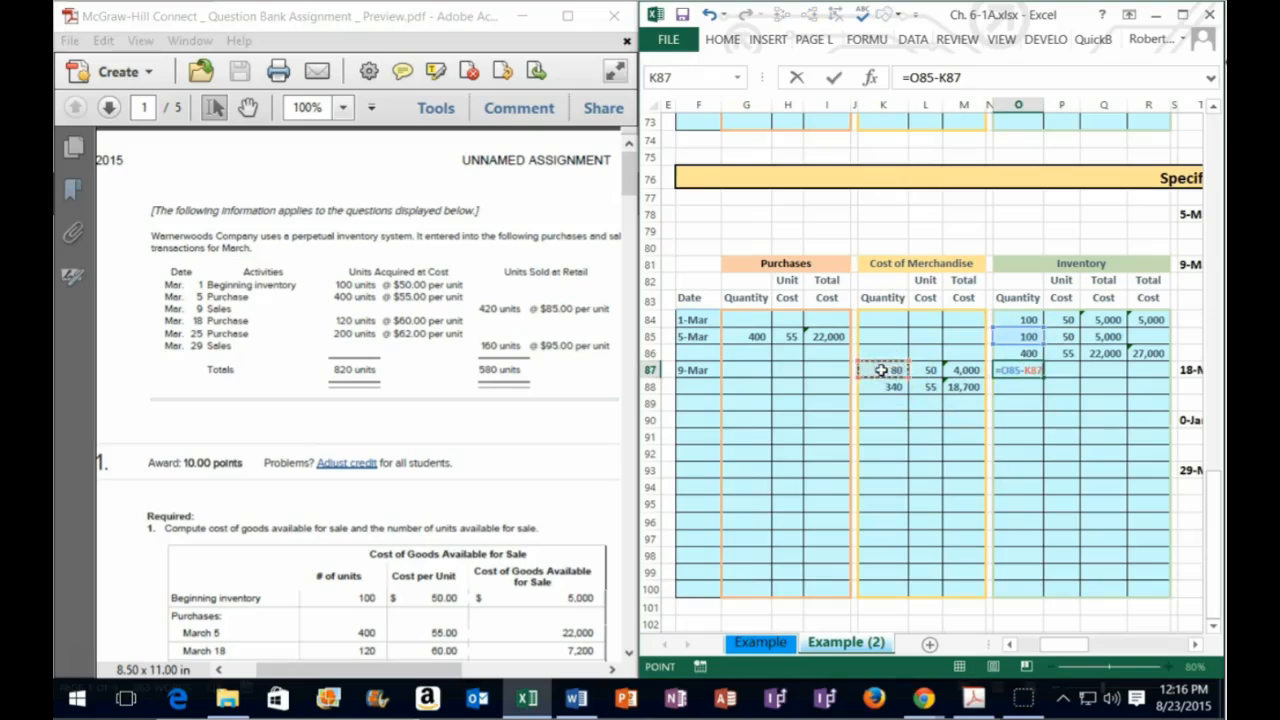
key(Tab)
- Link the remaining beginning inventory layer's unit cost in P87 to P85
drag(1029, 337, 1106, 334)
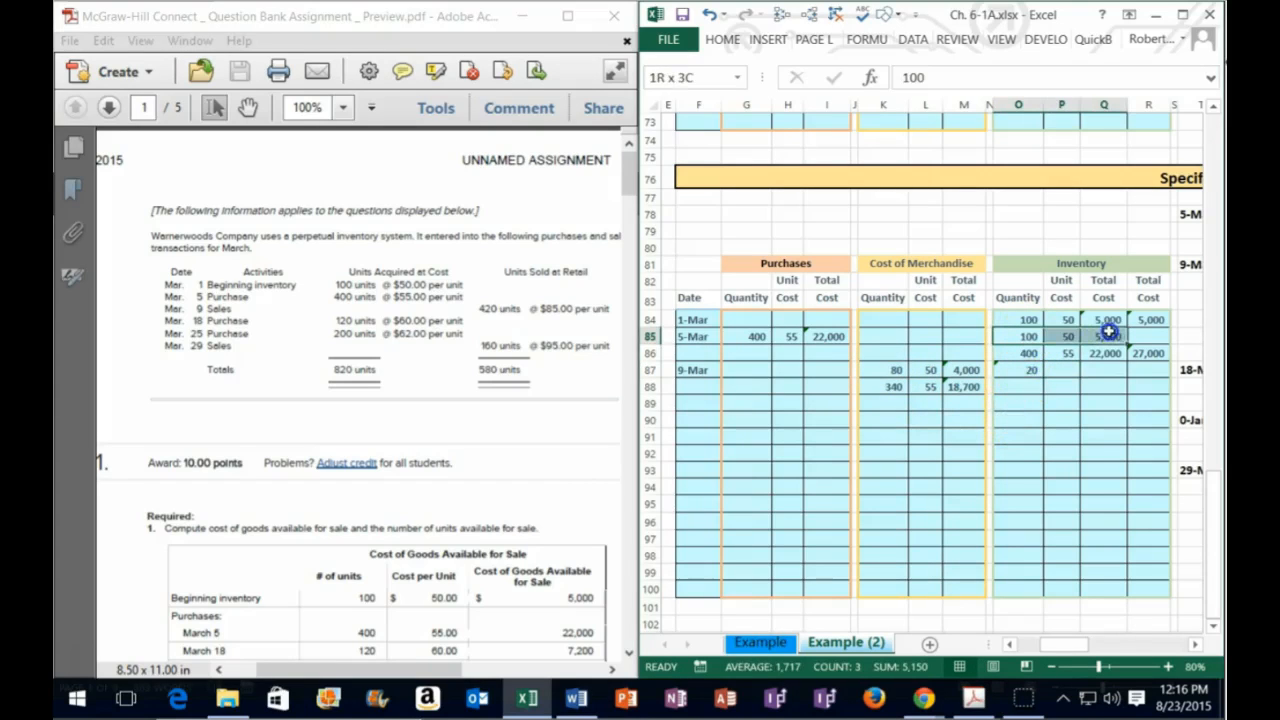
click(1062, 370)
text(+)
click(1066, 354)
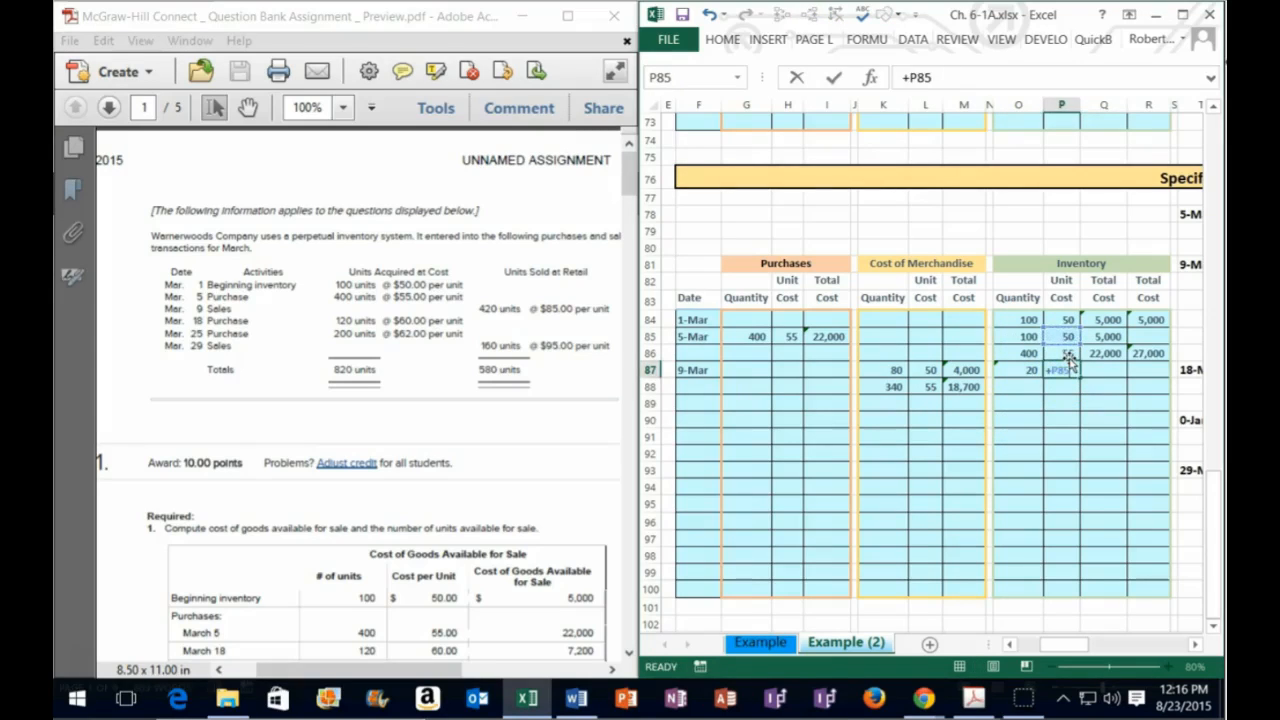
key(Tab)
- Calculate the remaining beginning inventory layer's total cost in Q87 as O87 multiplied by P87
text(=)
key(Left)
key(Left)
text(*)
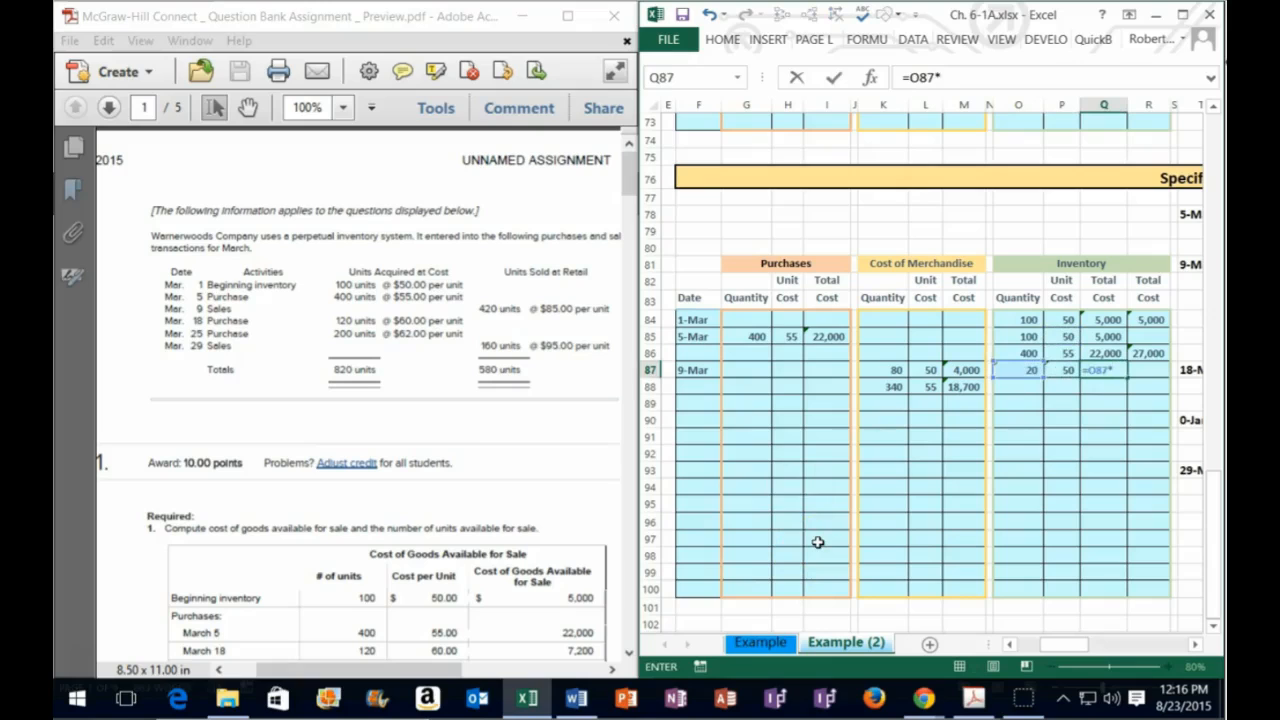
key(Right)
key(Return)
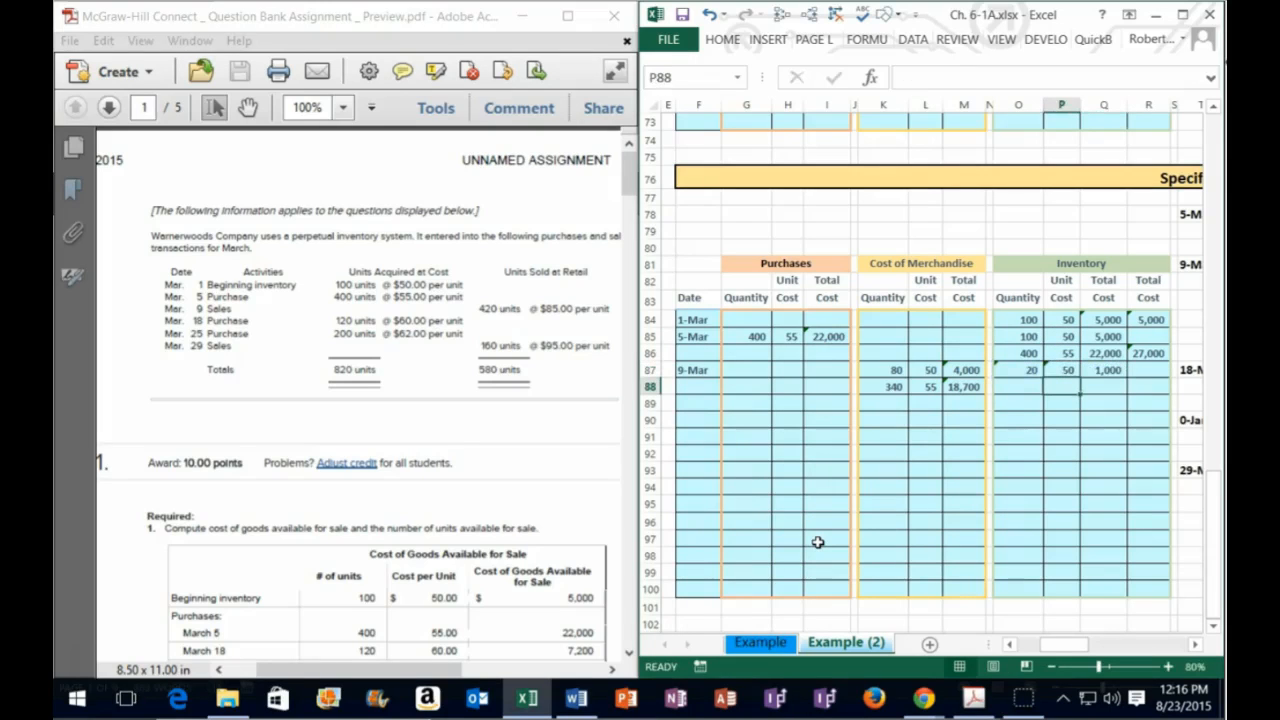
- Calculate the remaining quantity of the 5-Mar purchase layer in O88 as O86 minus the units sold in K88
drag(1018, 353, 1105, 353)
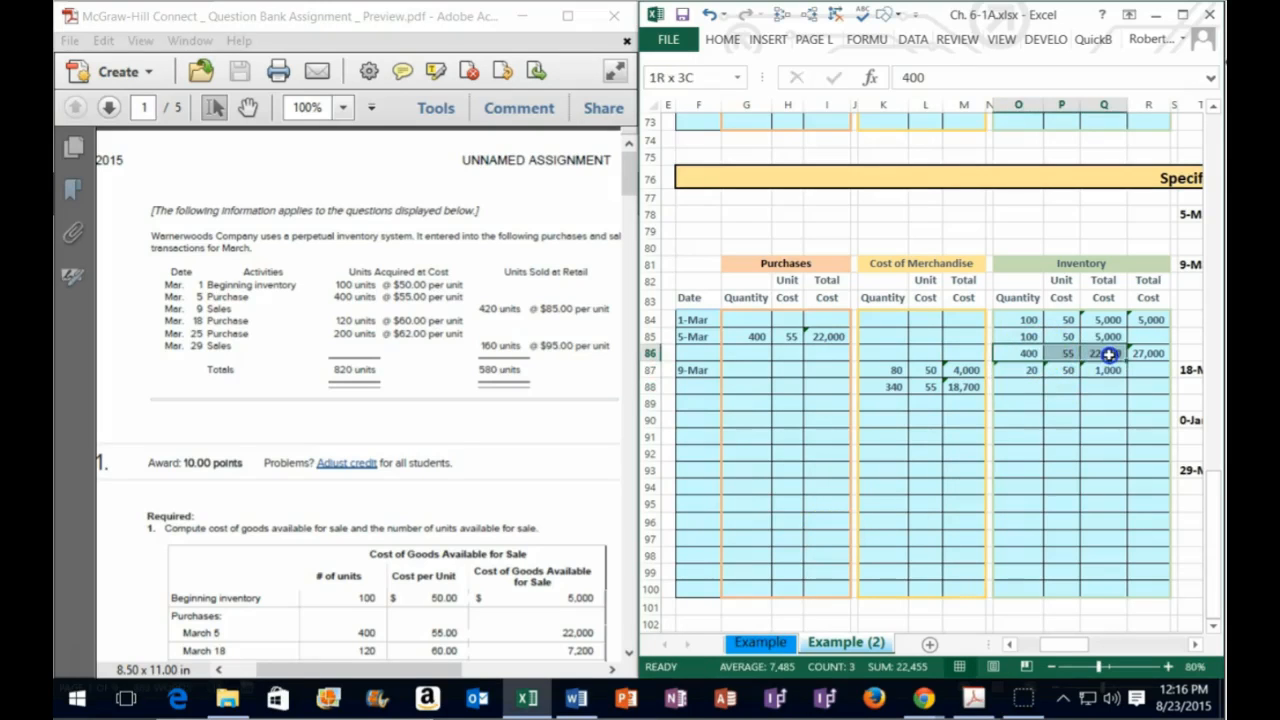
click(1028, 386)
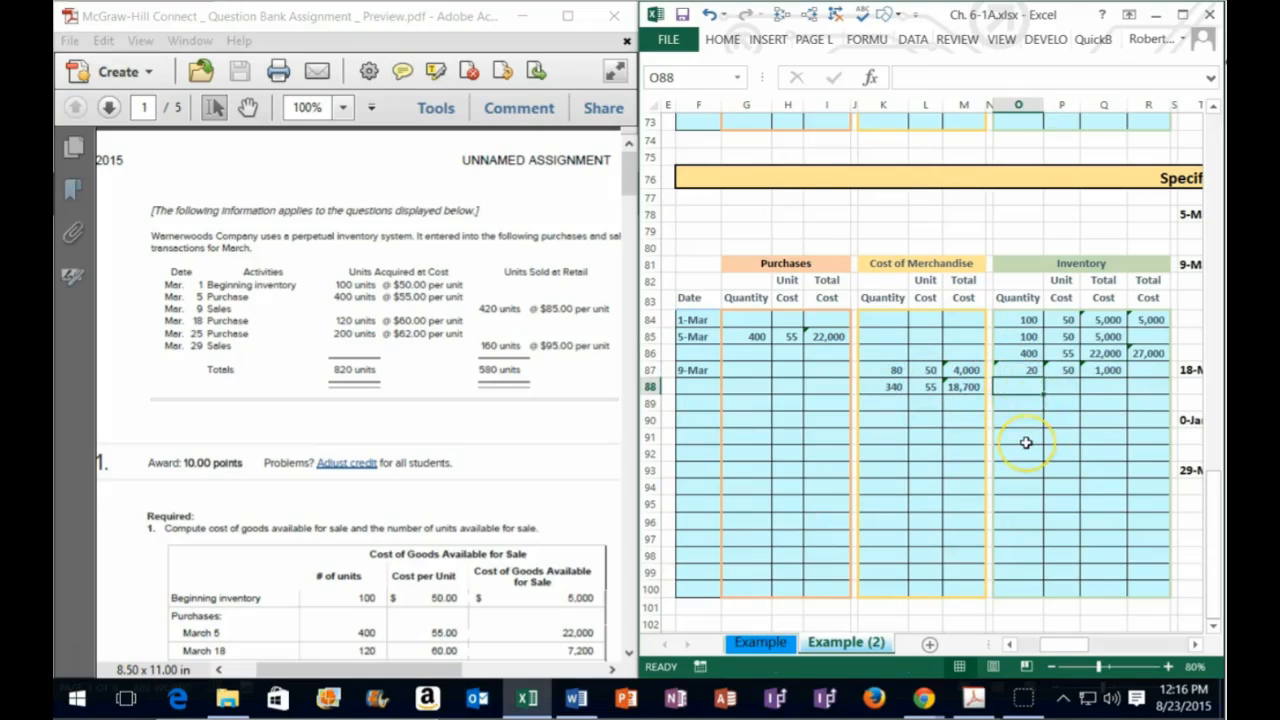
text(=)
key(Up)
key(Up)
text(-)
key(Left)
key(Left)
key(Left)
key(Left)
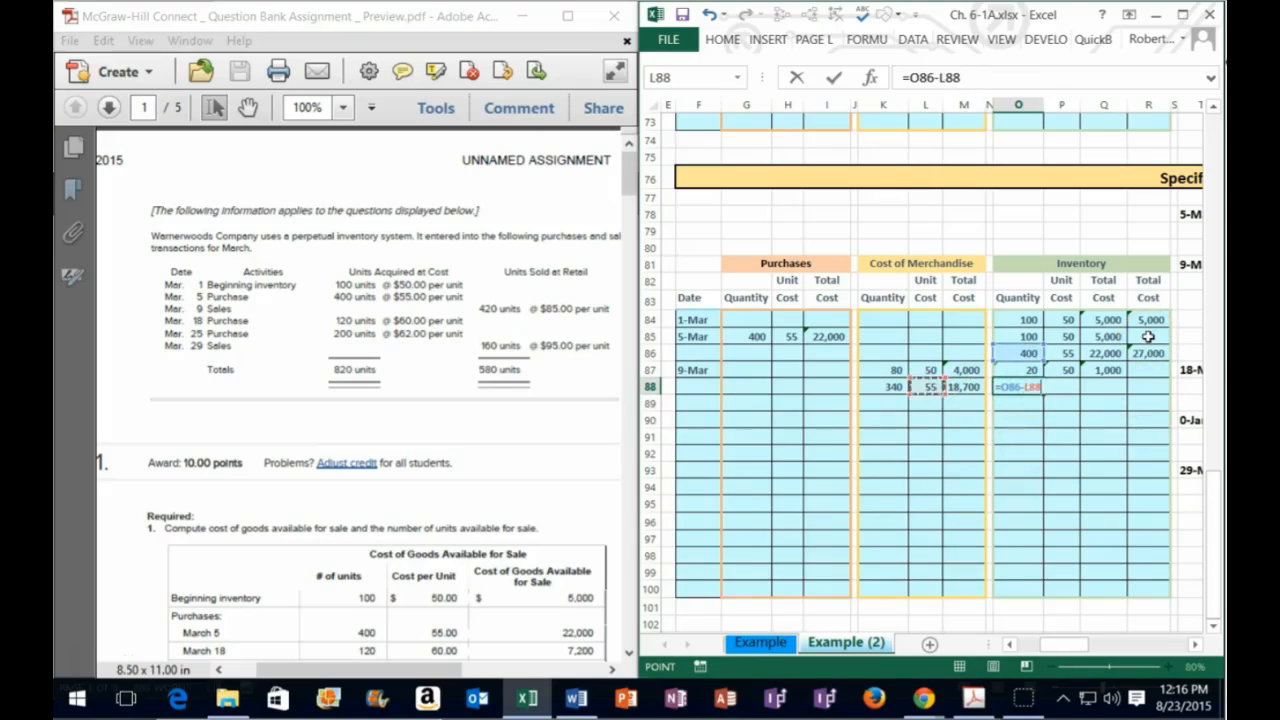
key(Tab)
click(1046, 387)
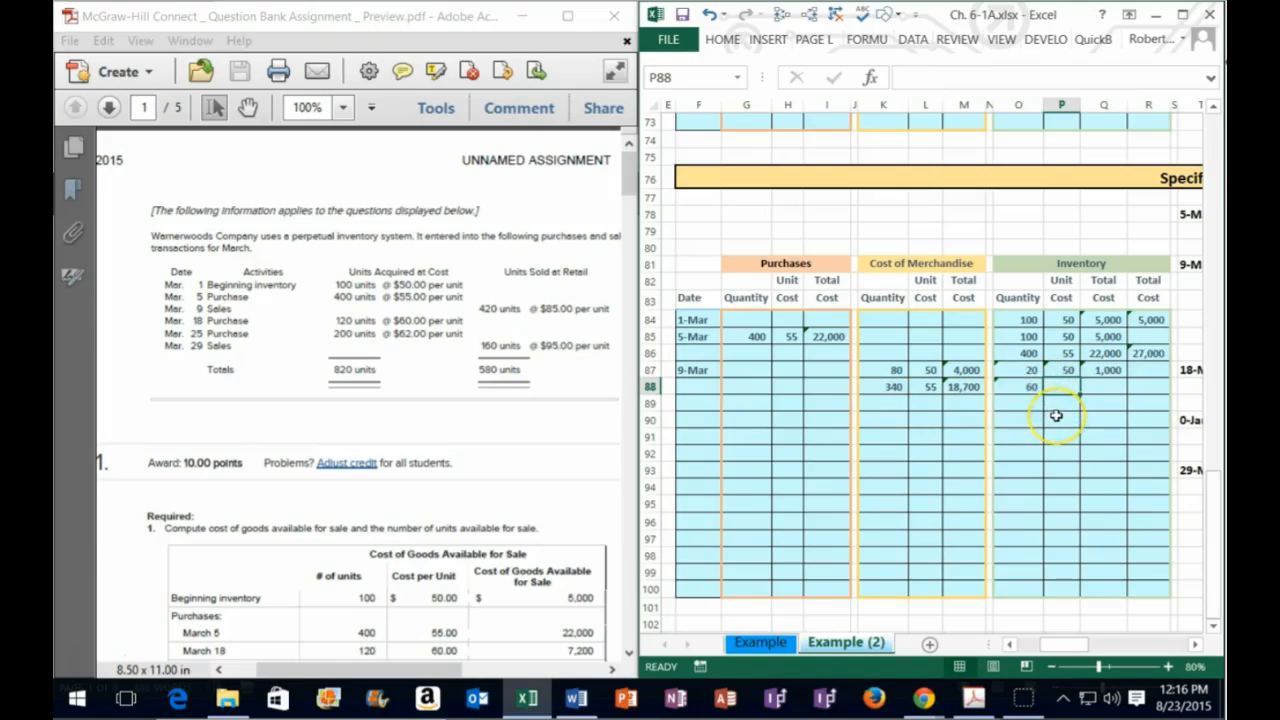
- Link the unit cost of the remaining 5-Mar purchase layer in P88 to P86
text(=)
key(Up)
key(Up)
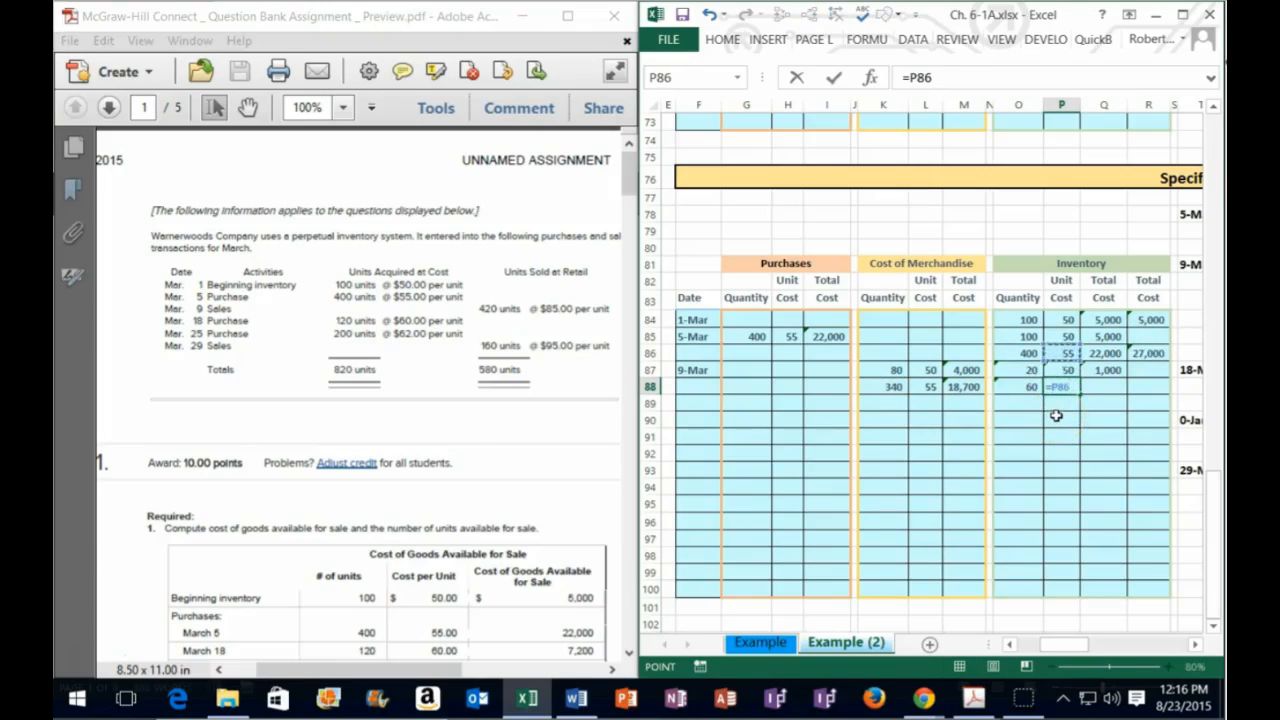
key(Tab)
- Calculate the remaining 5-Mar purchase layer's total cost in Q88 as O88 multiplied by P88
text(=)
key(Left)
key(Left)
text(*)
key(Left)
key(Return)
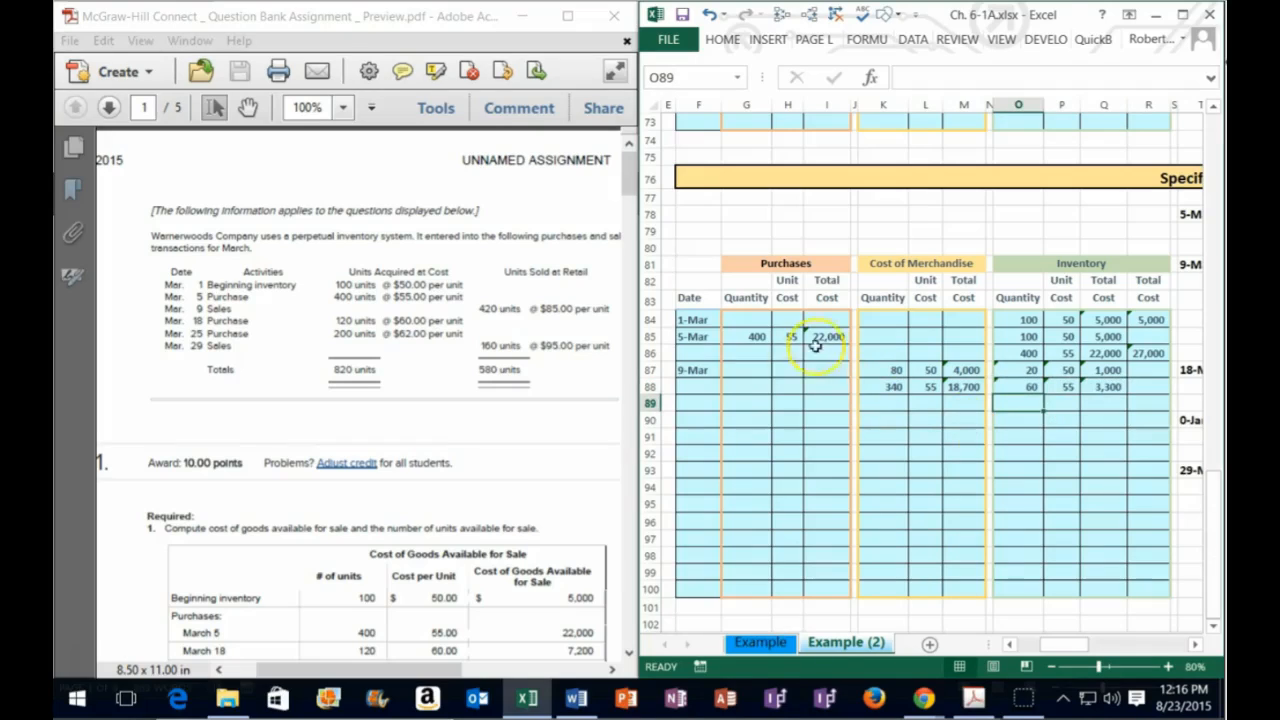
- Total the two inventory layers left after the 9-Mar sale in R88 with the sum of Q87:Q88
drag(697, 370, 1106, 370)
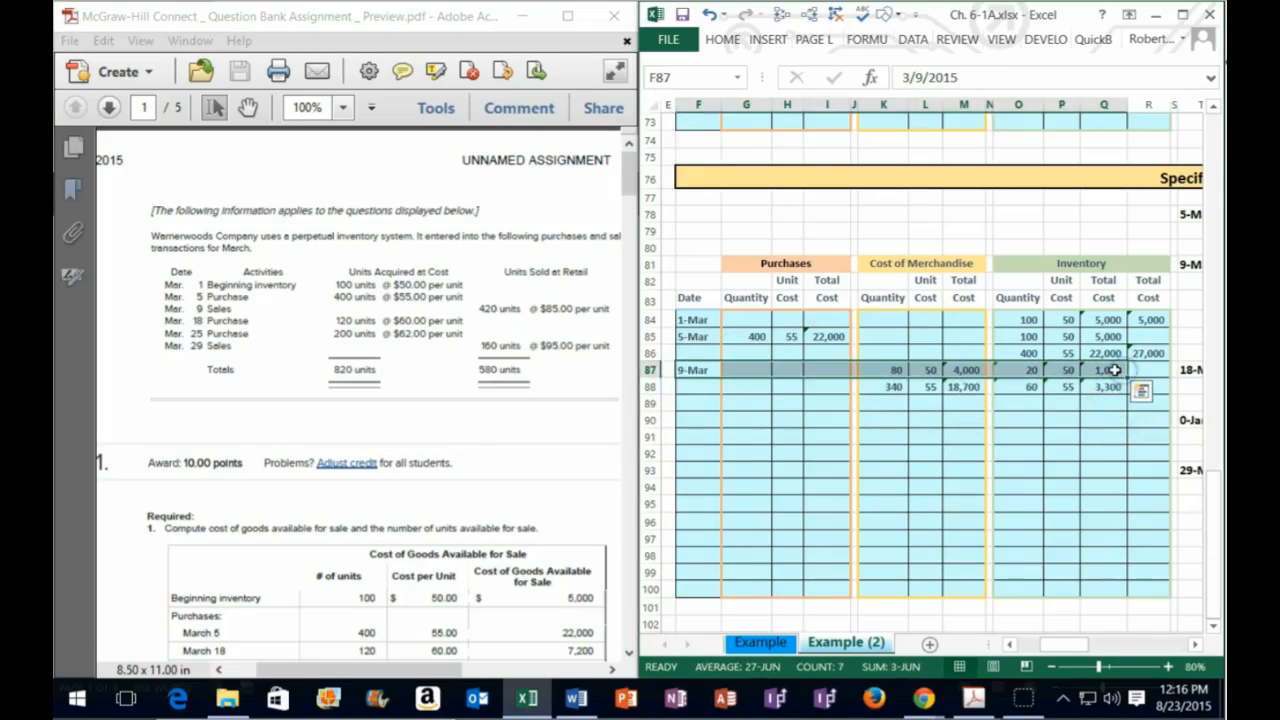
click(1111, 370)
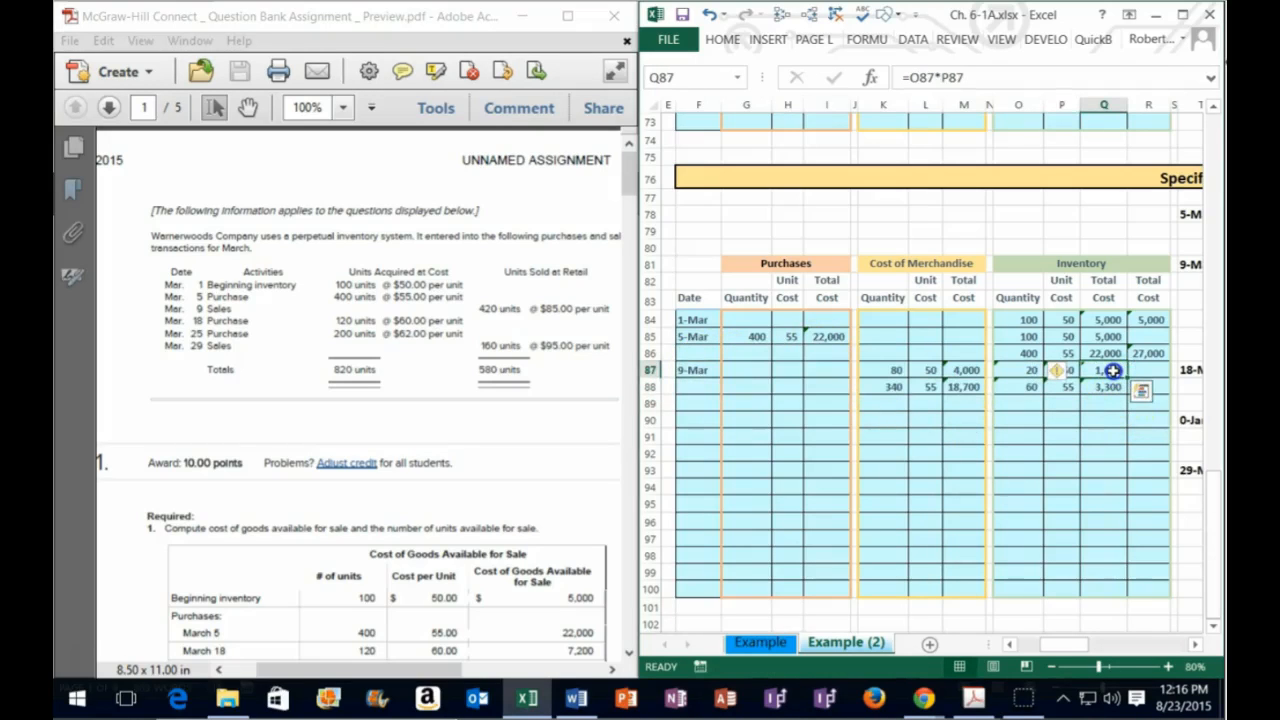
drag(1112, 370, 1108, 387)
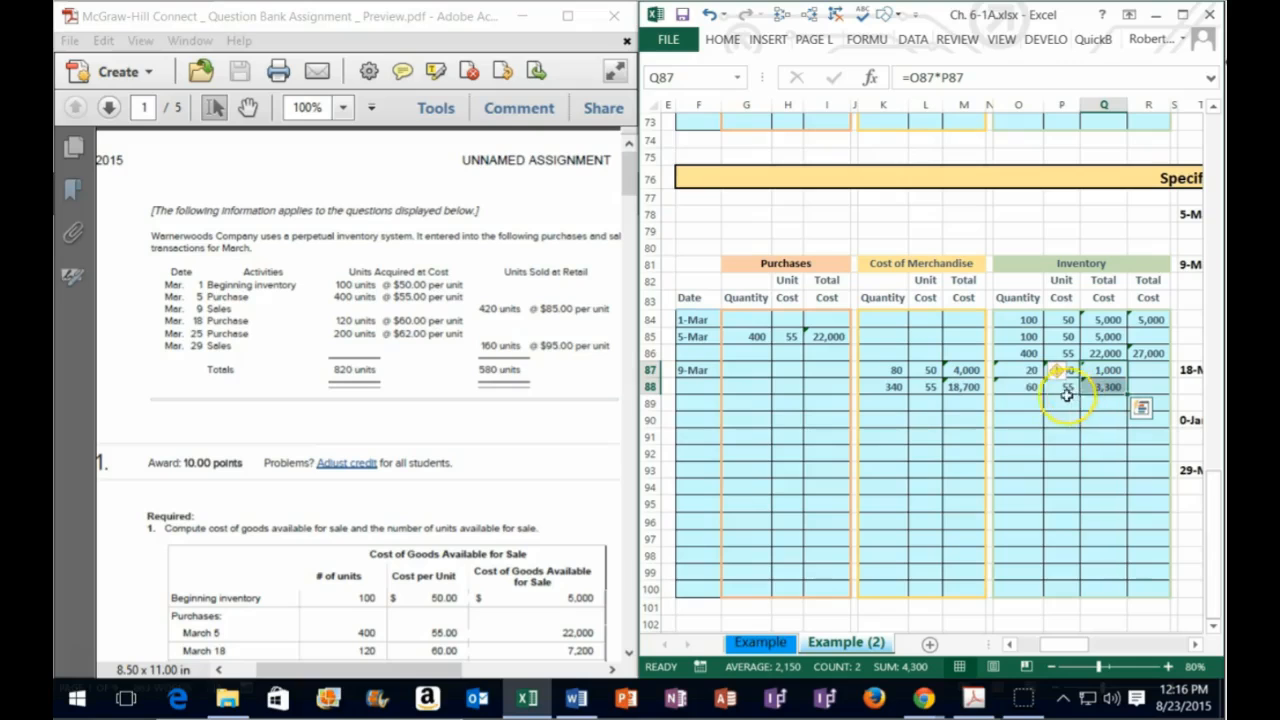
click(1145, 388)
text(=sum()
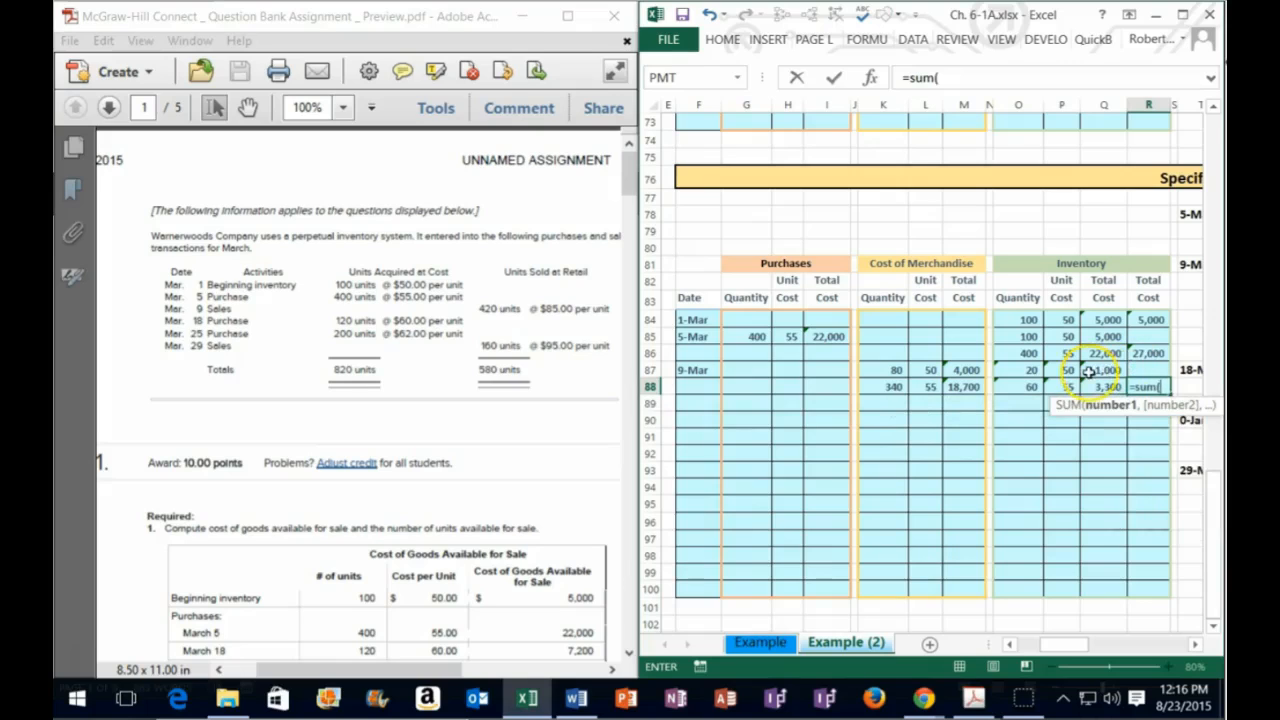
drag(1110, 368, 1099, 384)
key(Return)
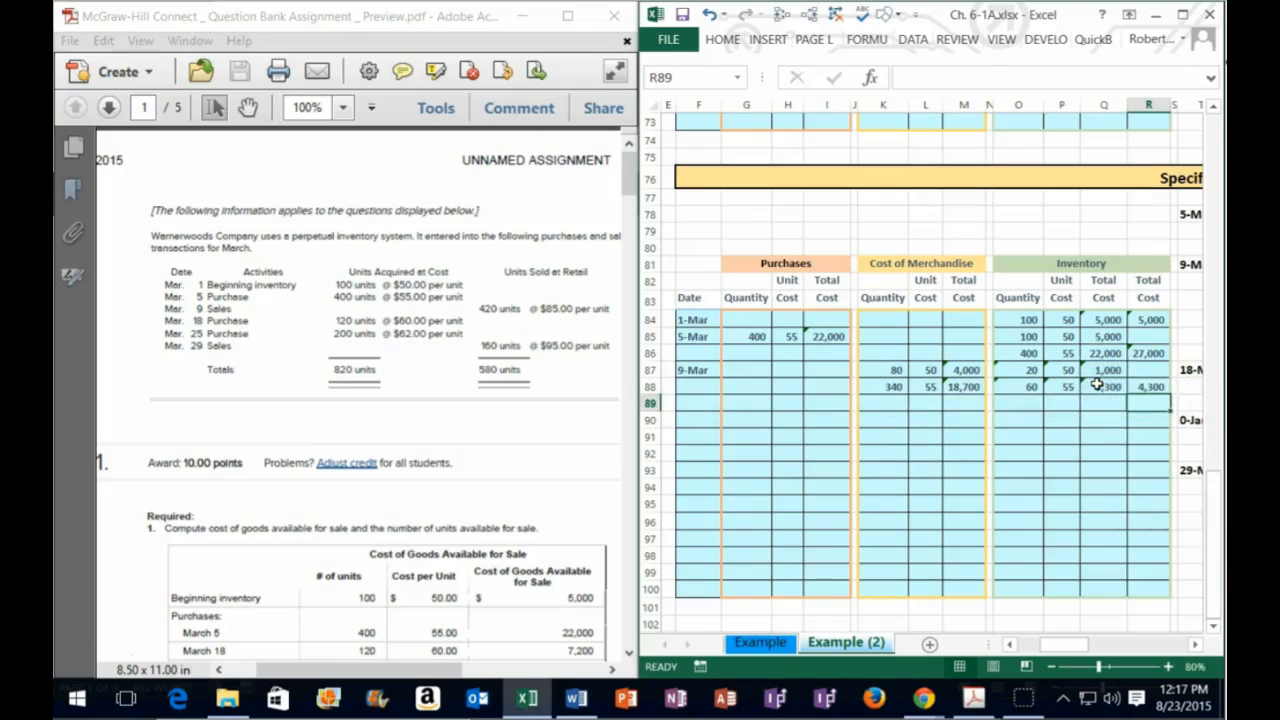
click(1109, 391)
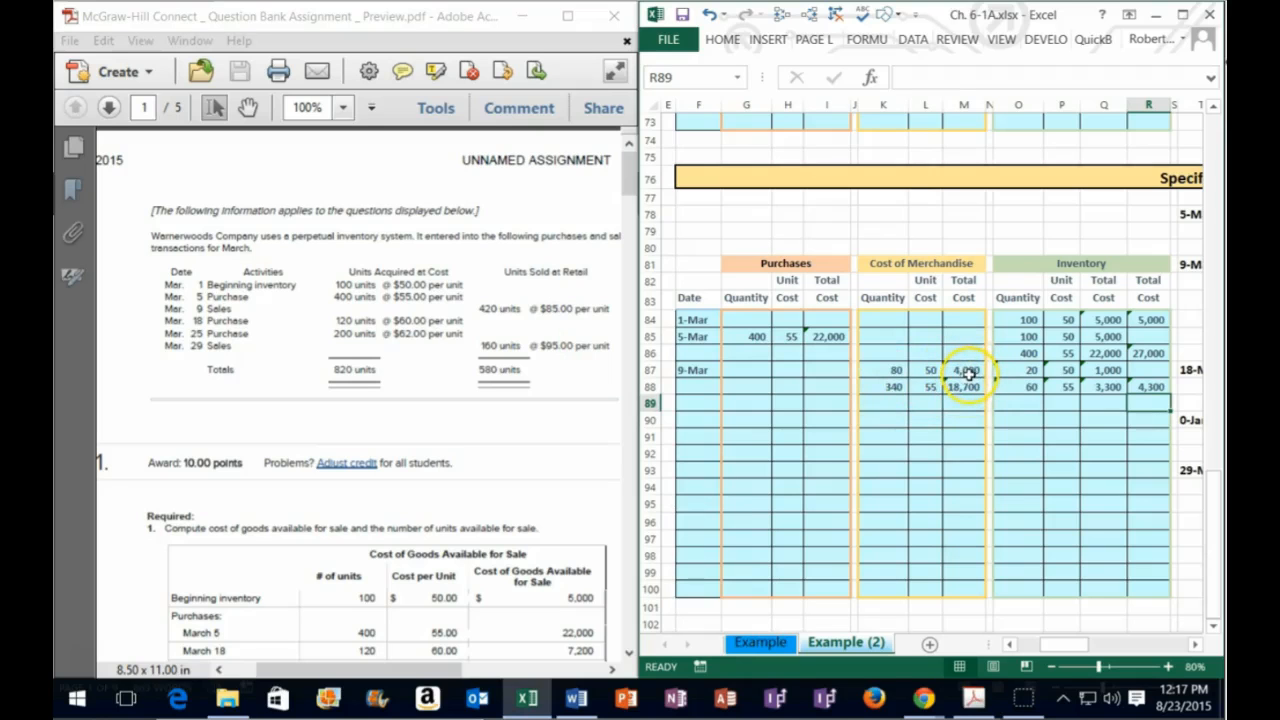
- Enlarge the workbook window and enter the 9-Mar Accounts Receivable debit in V81 with the formula =420*85
click(1182, 15)
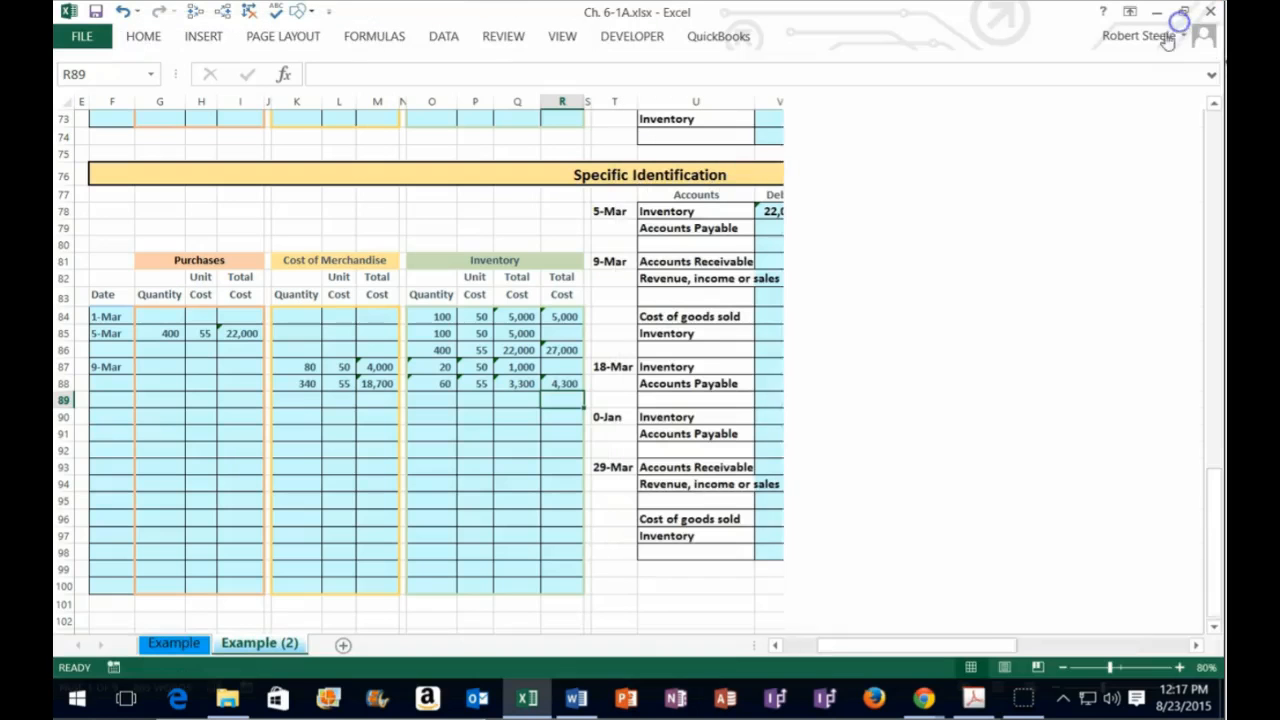
click(781, 263)
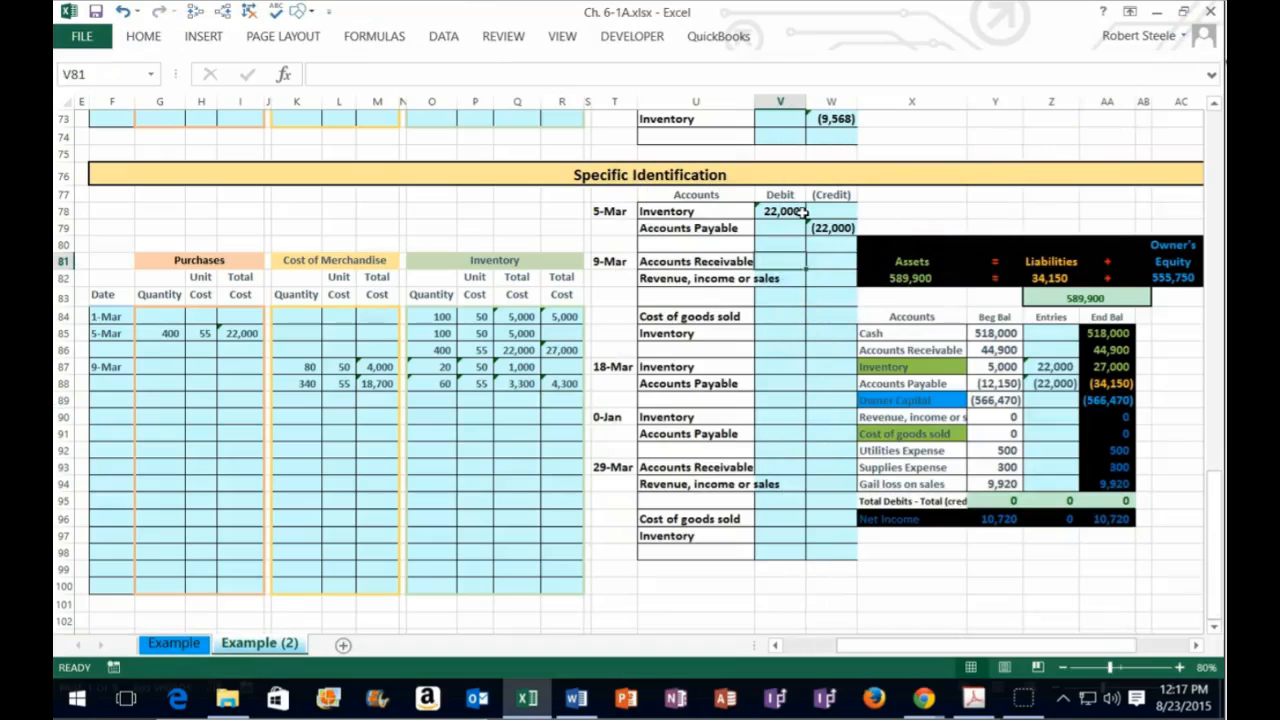
text(=420*85)
key(Return)
- Enter the 9-Mar sales revenue credit in W82 as the negative of the Accounts Receivable debit in V81
key(Right)
text(-)
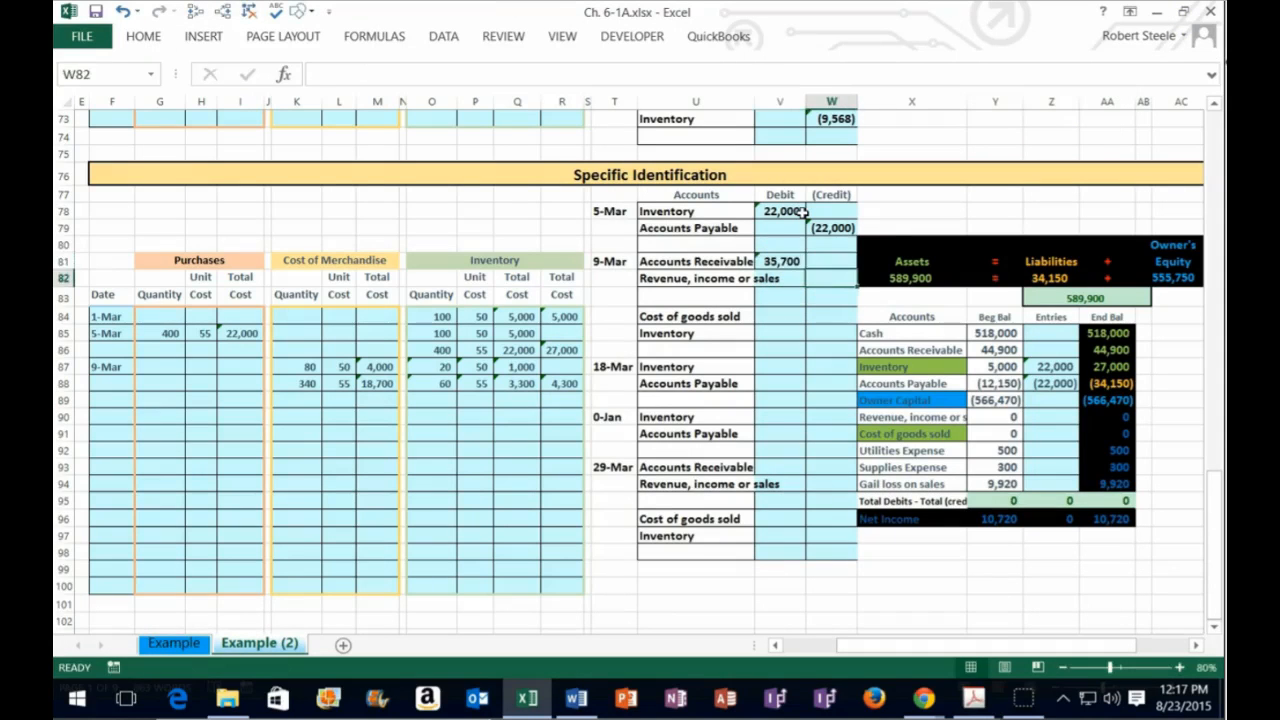
key(Left)
key(Up)
key(Return)
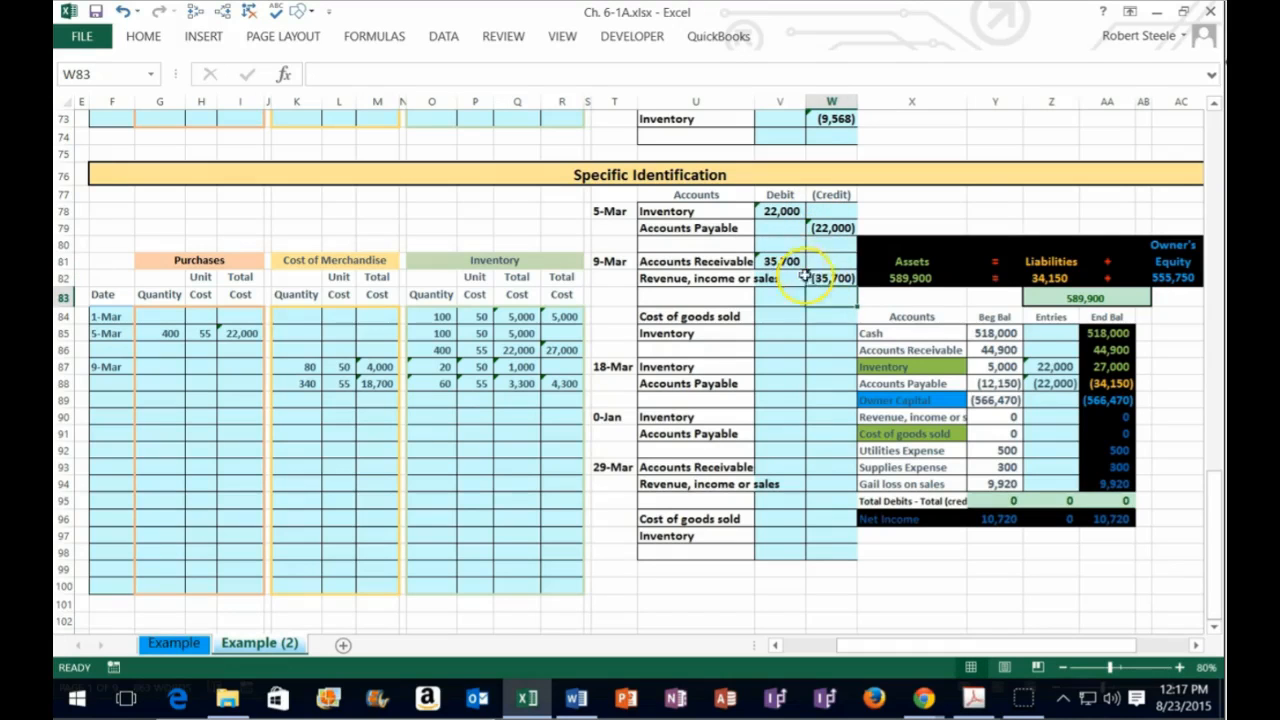
- Post the 9-Mar Accounts Receivable debit to the account's Entries cell Z86 by linking it to V81
click(1047, 348)
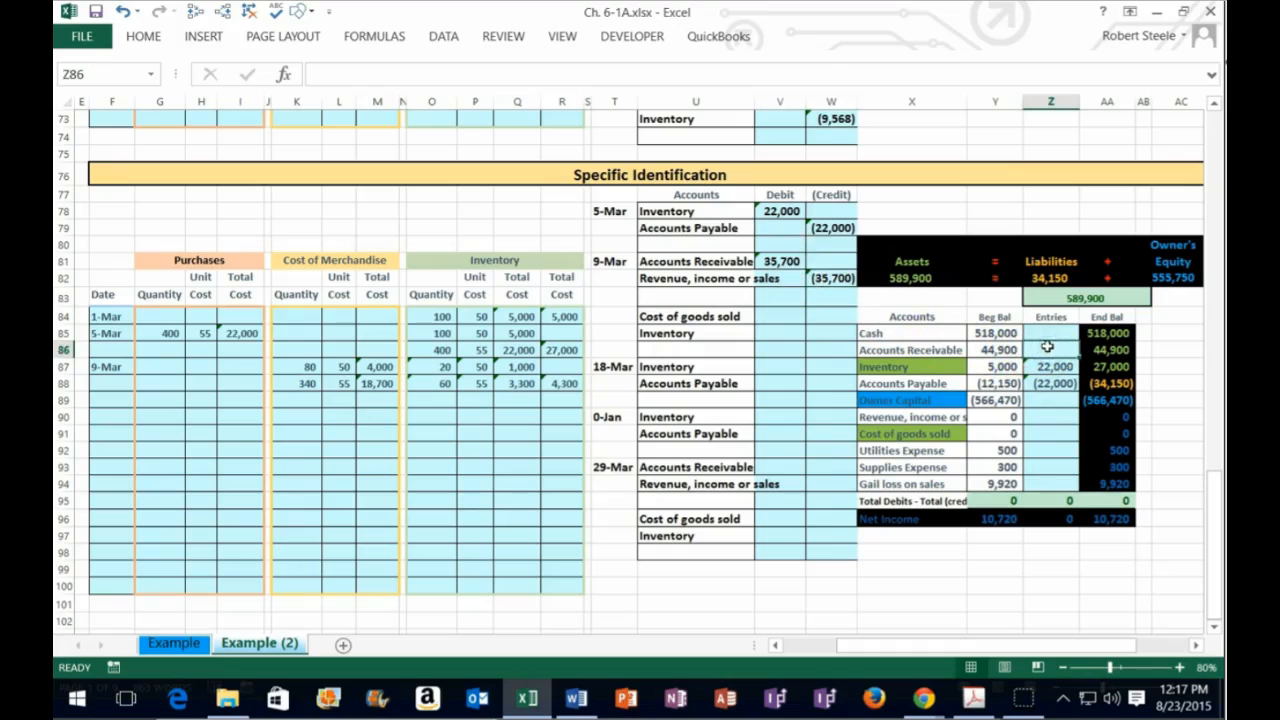
text(=)
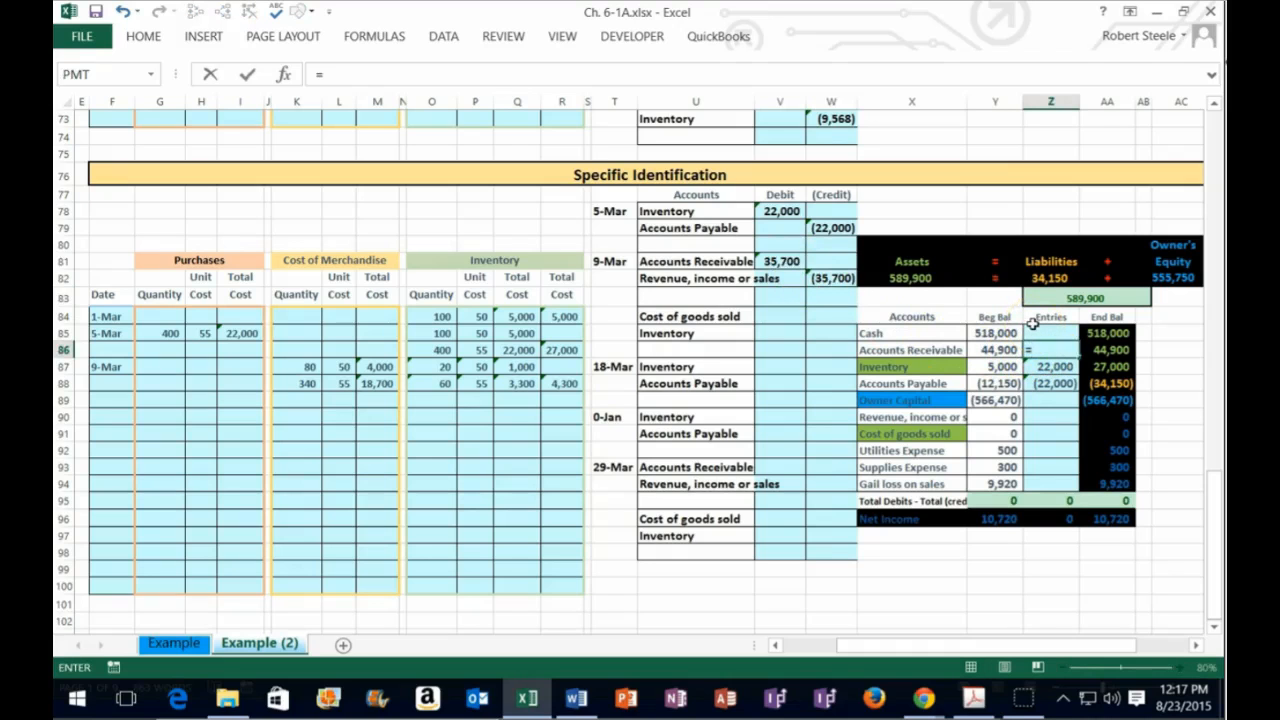
click(780, 261)
key(Return)
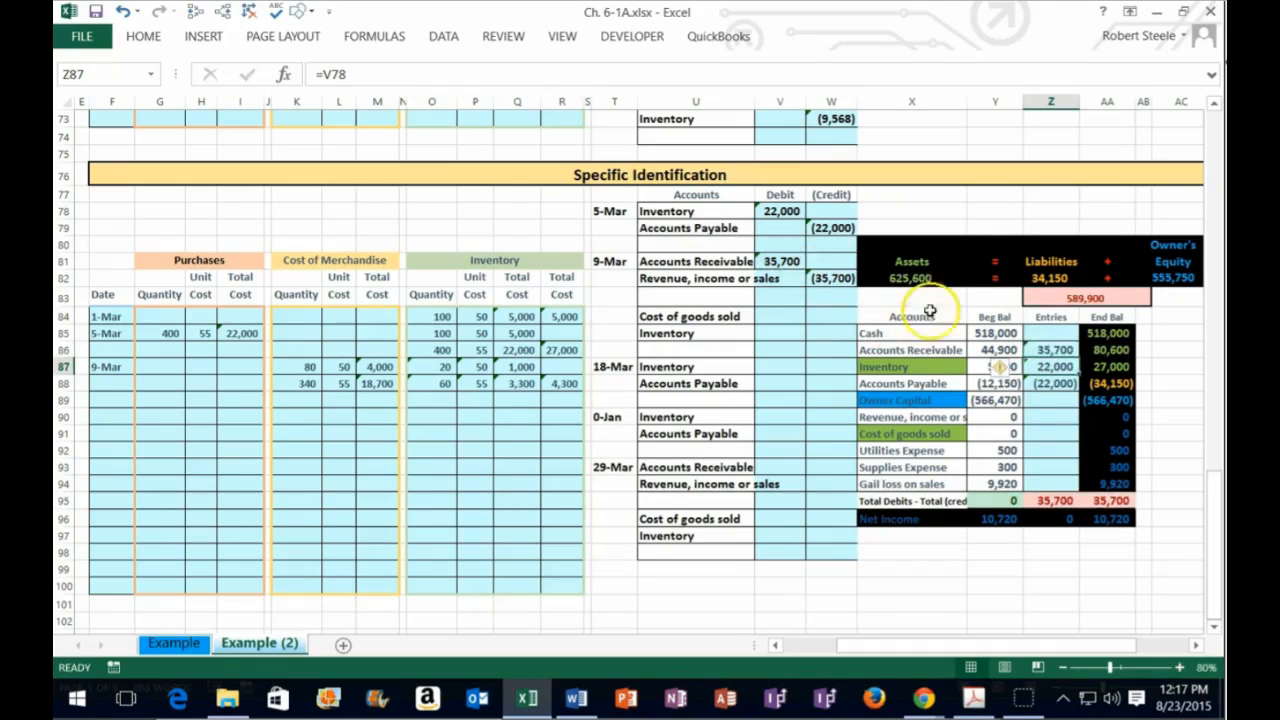
- Post the 9-Mar revenue credit to Z90 by linking it to W82, and review the net income formula in Z96
click(1034, 418)
text(=)
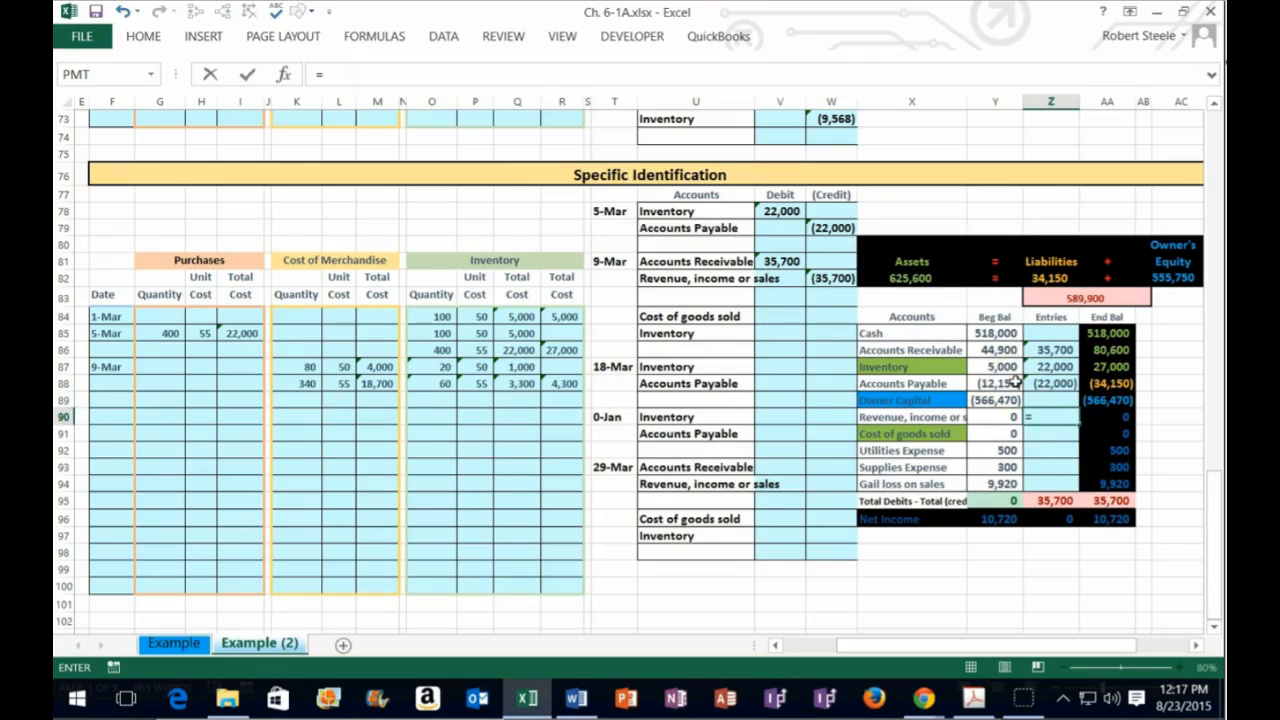
click(830, 278)
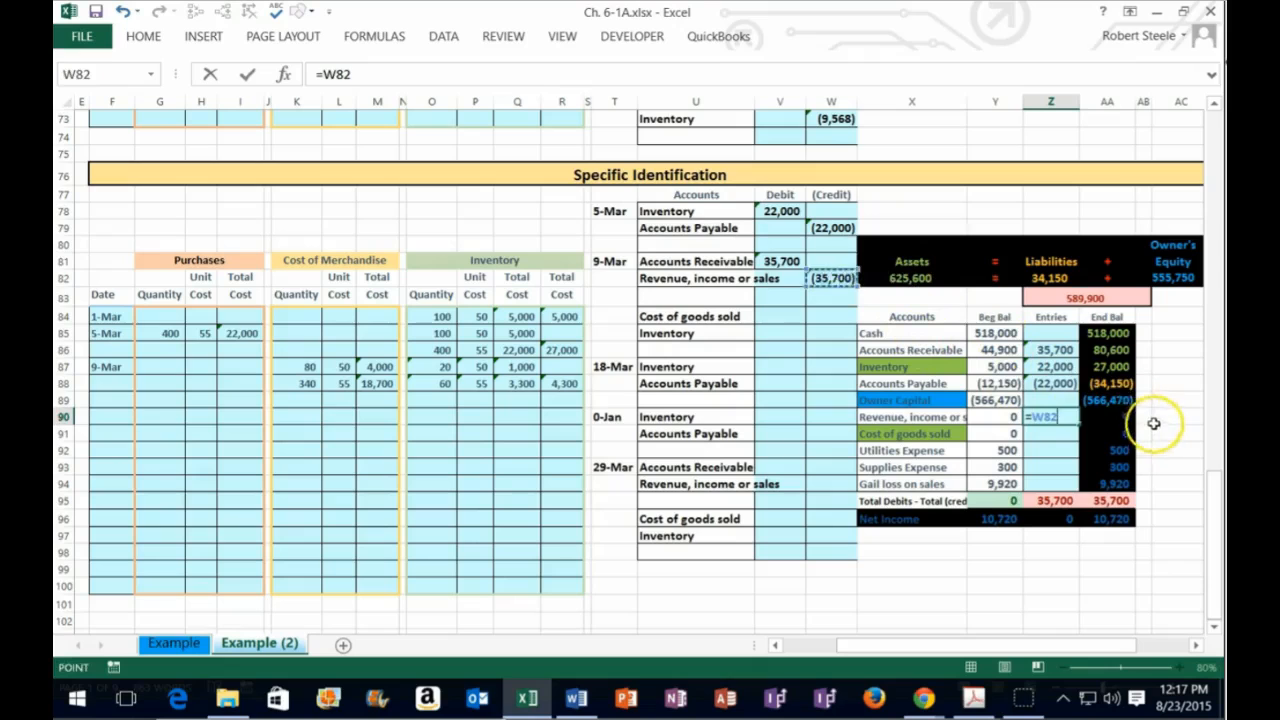
key(Return)
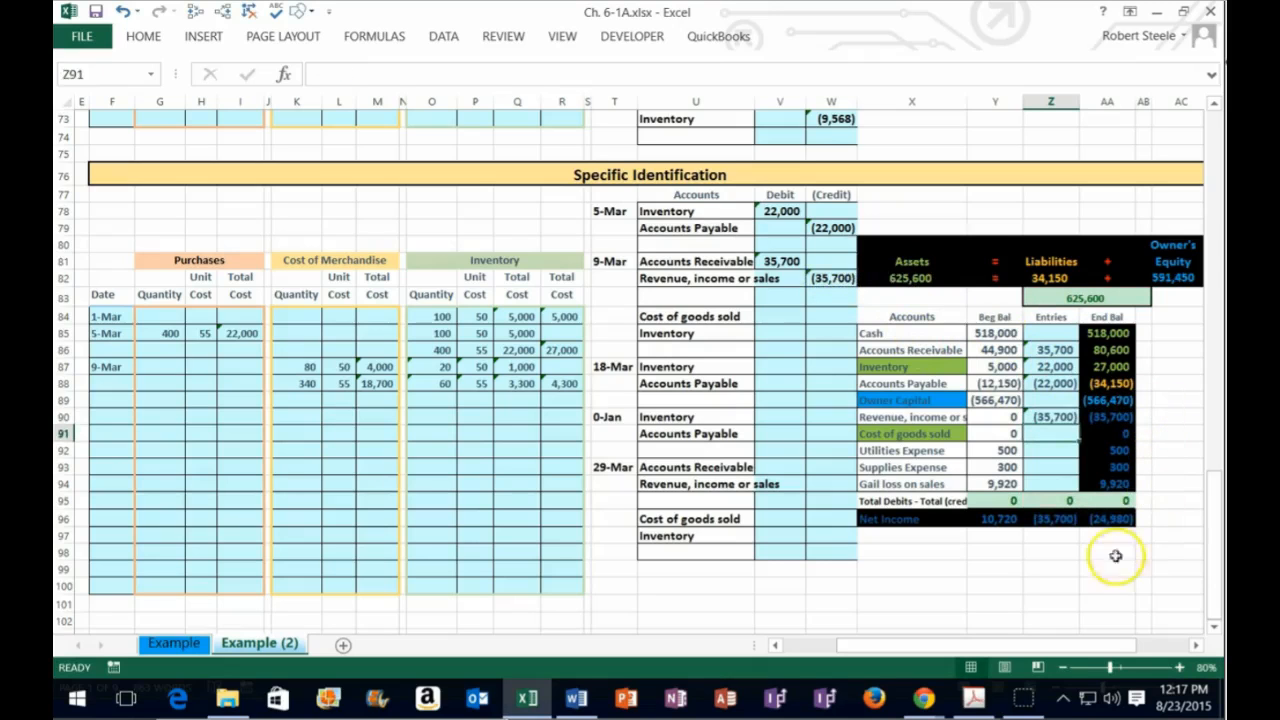
double_click(1059, 520)
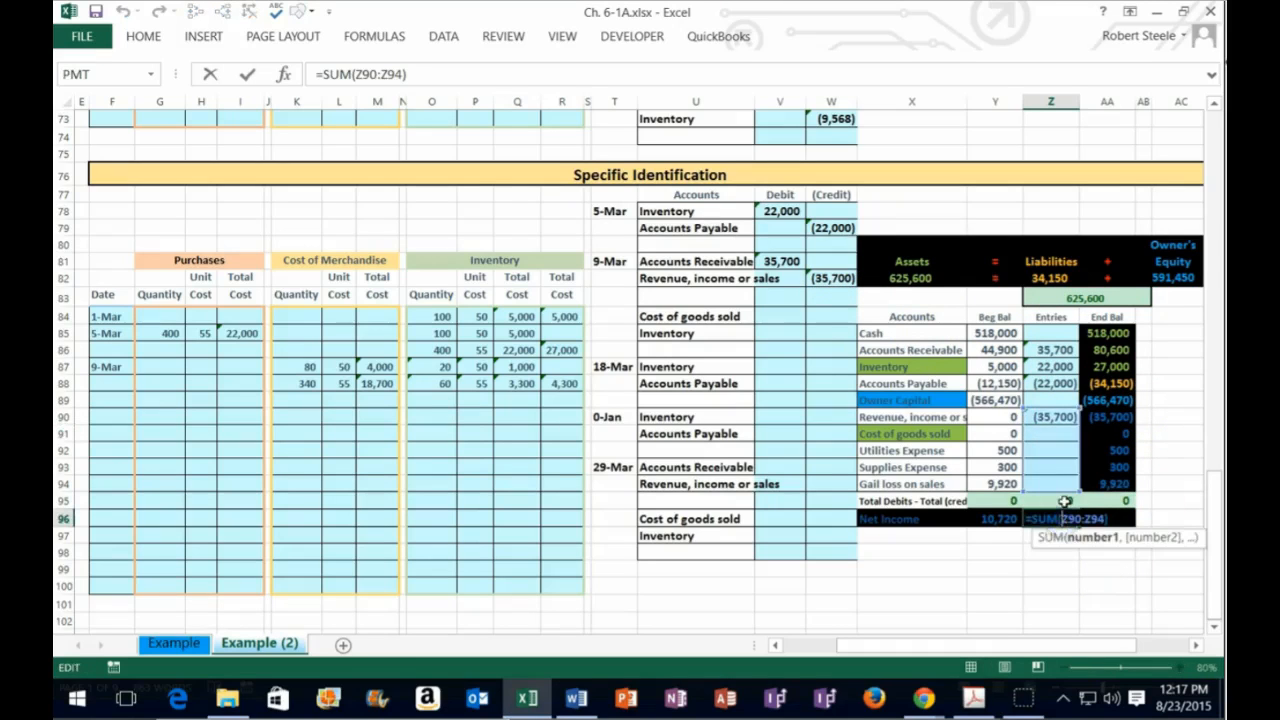
key(Return)
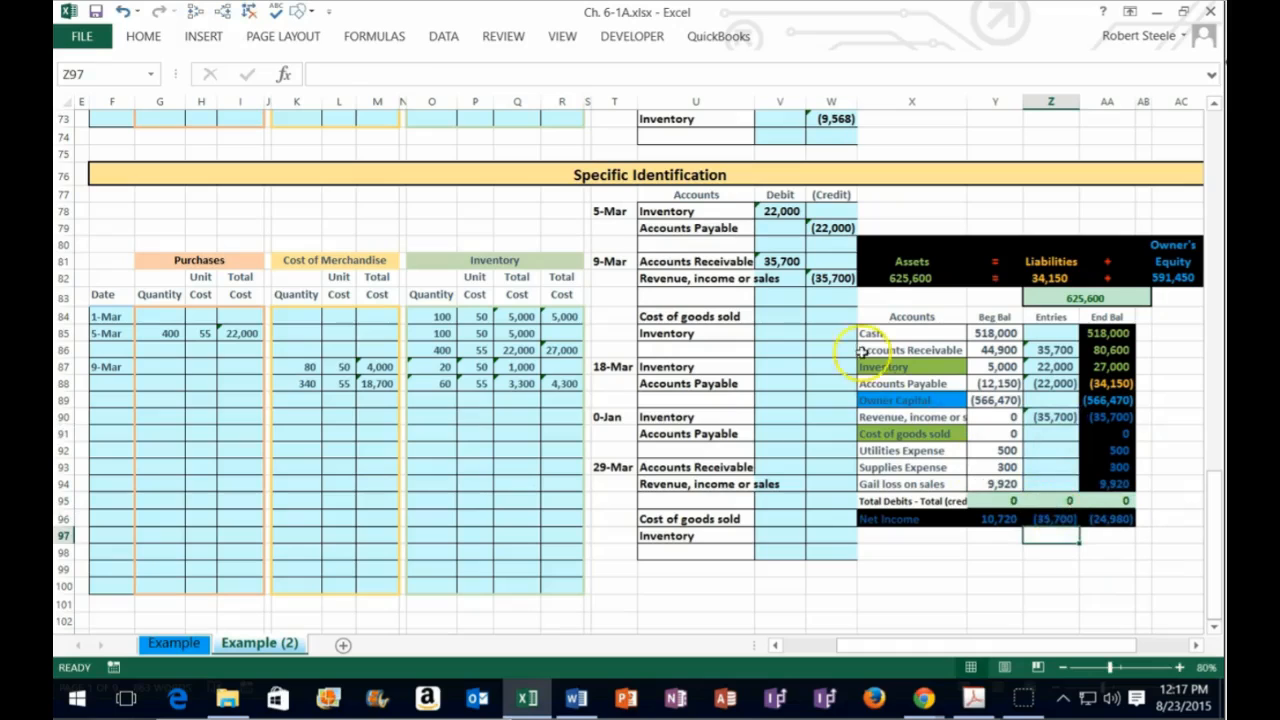
- Enter the 9-Mar Cost of goods sold debit in V84 as the sum of M87:M88
click(779, 313)
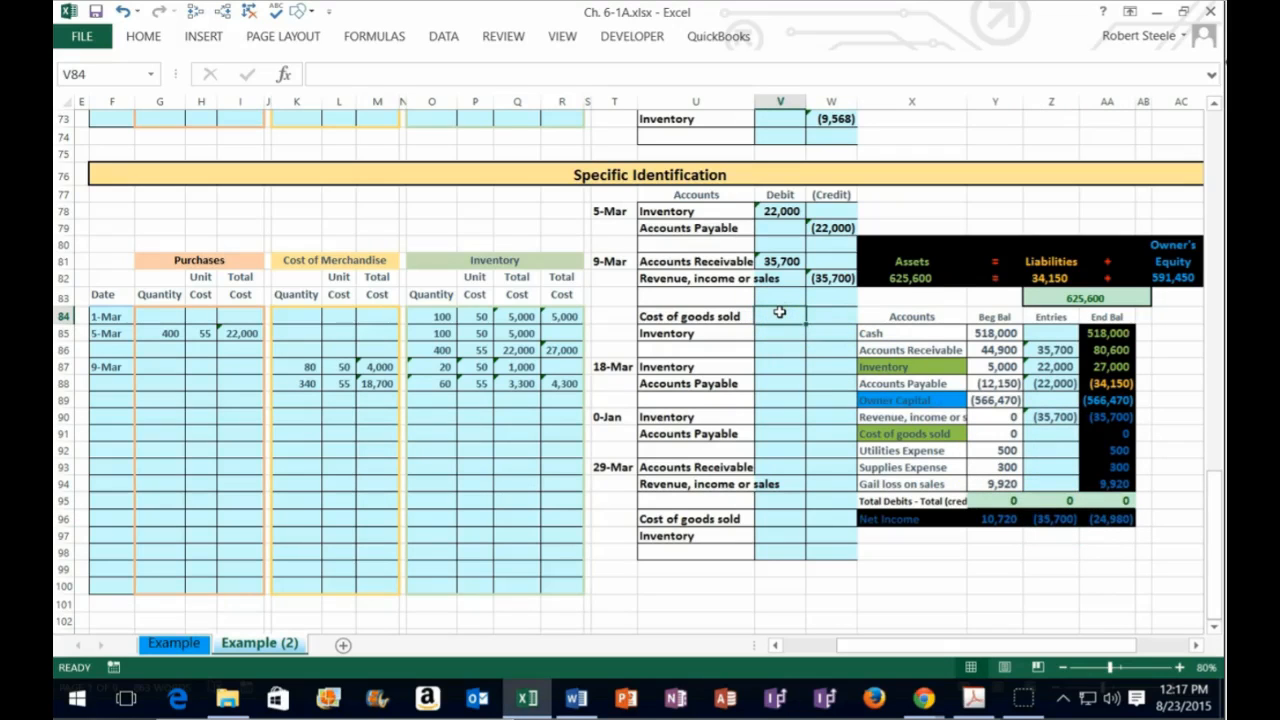
text(=sum()
drag(380, 368, 382, 385)
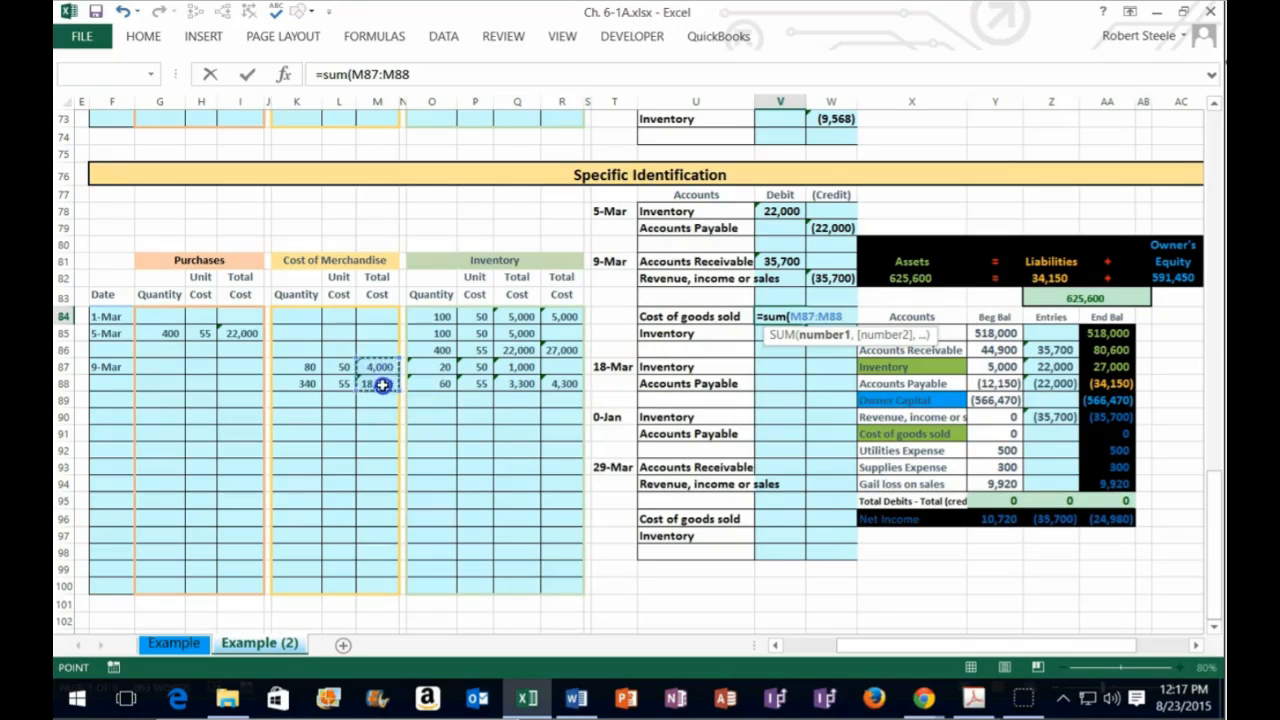
key(Return)
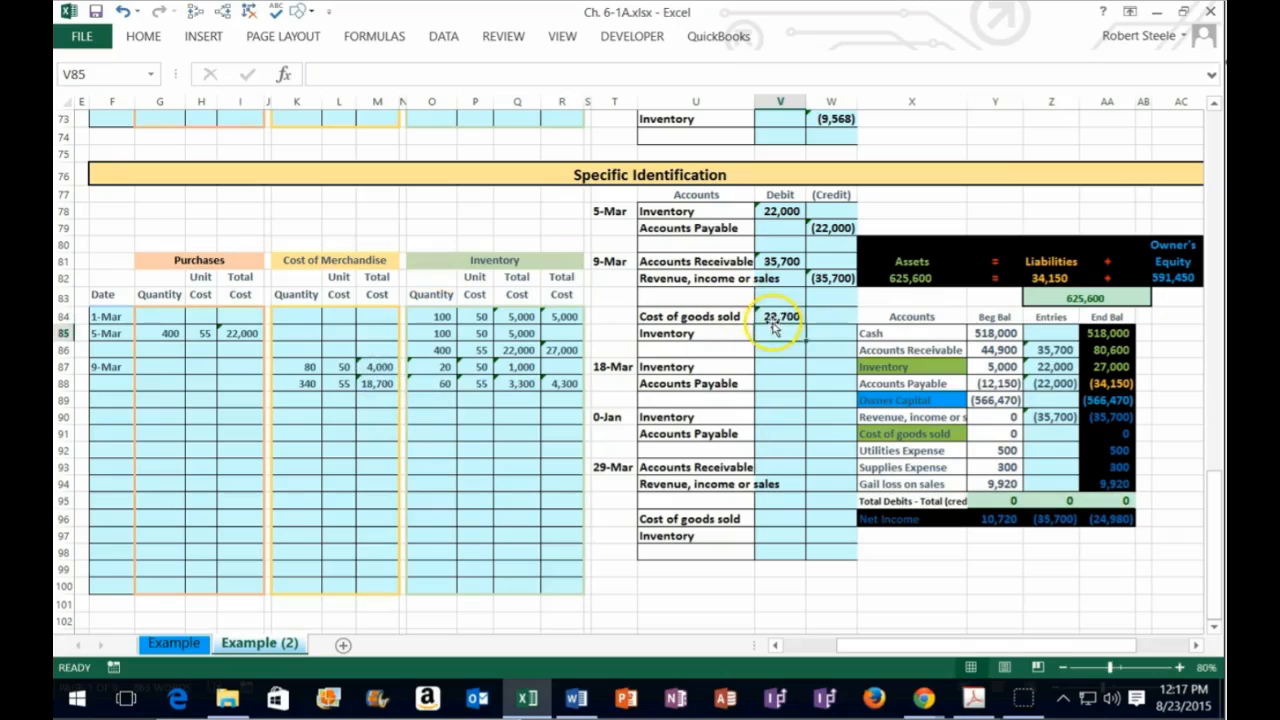
- Enter the 9-Mar Inventory credit in W85 as the negative of the Cost of goods sold debit in V84
click(836, 330)
text(=-)
key(Left)
key(Up)
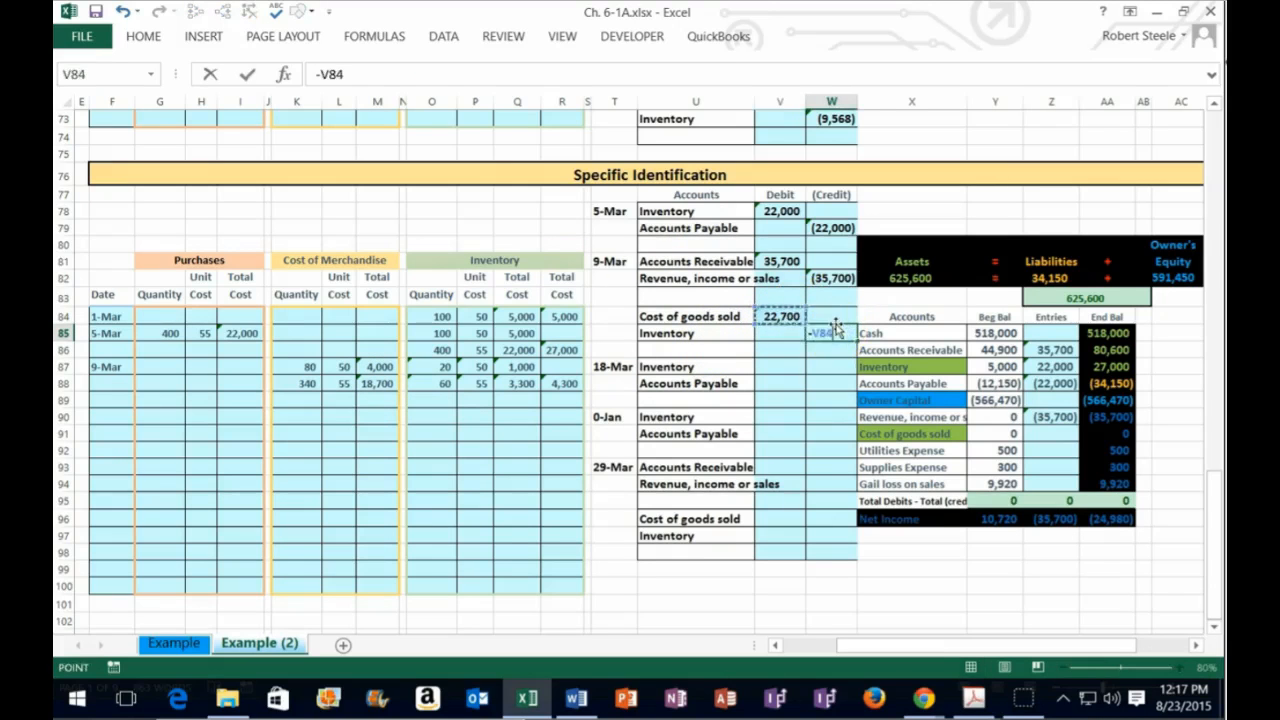
key(Return)
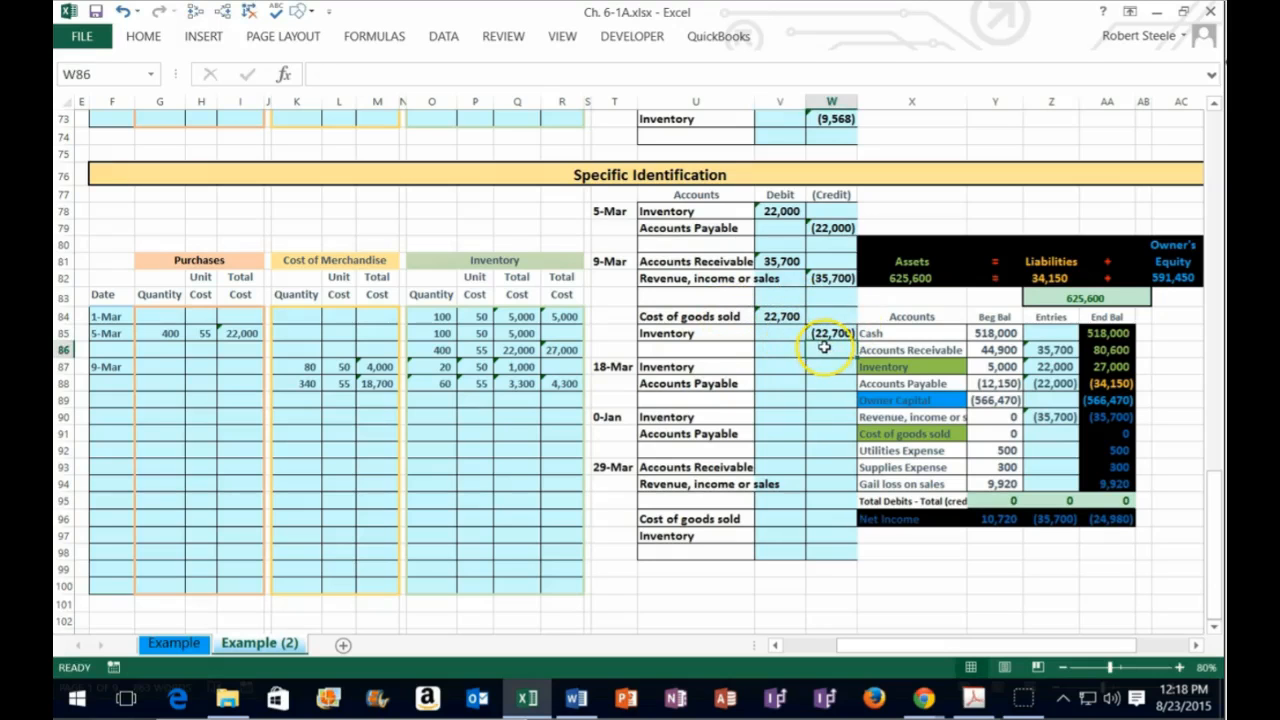
- Post the 9-Mar Cost of goods sold debit to the account's Entries cell Z91 by linking it to V84
click(1046, 433)
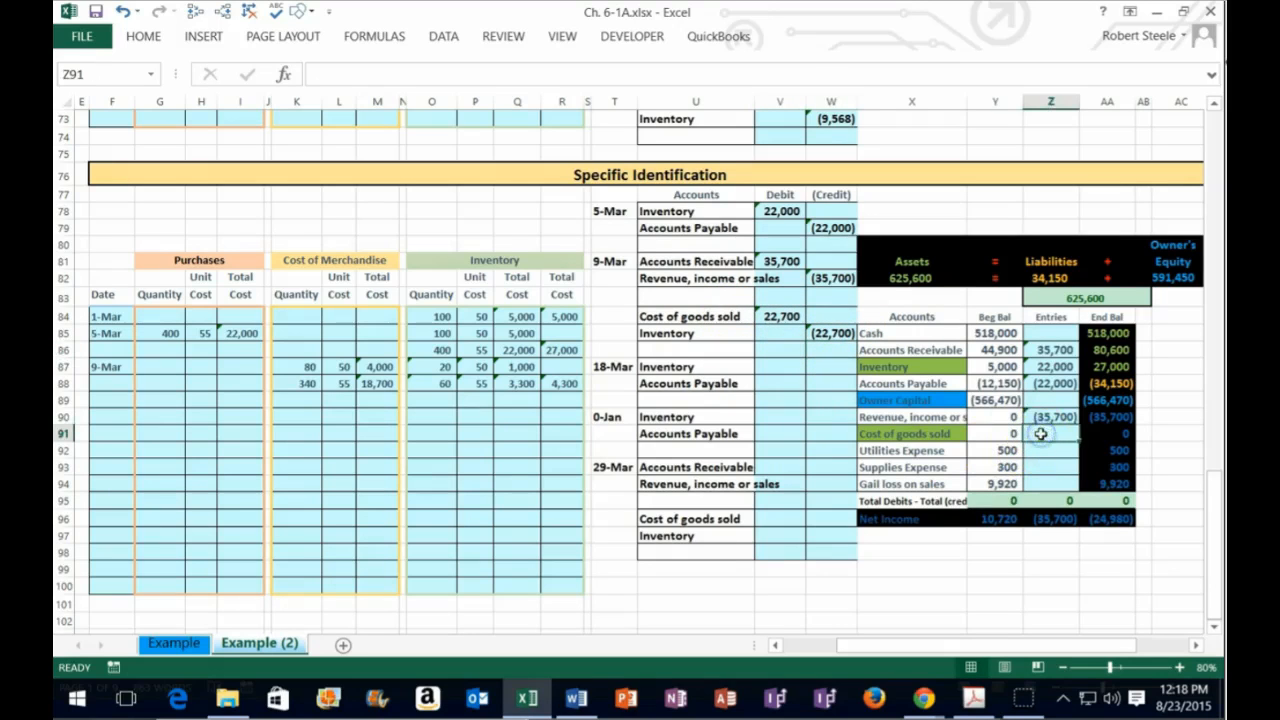
text(=)
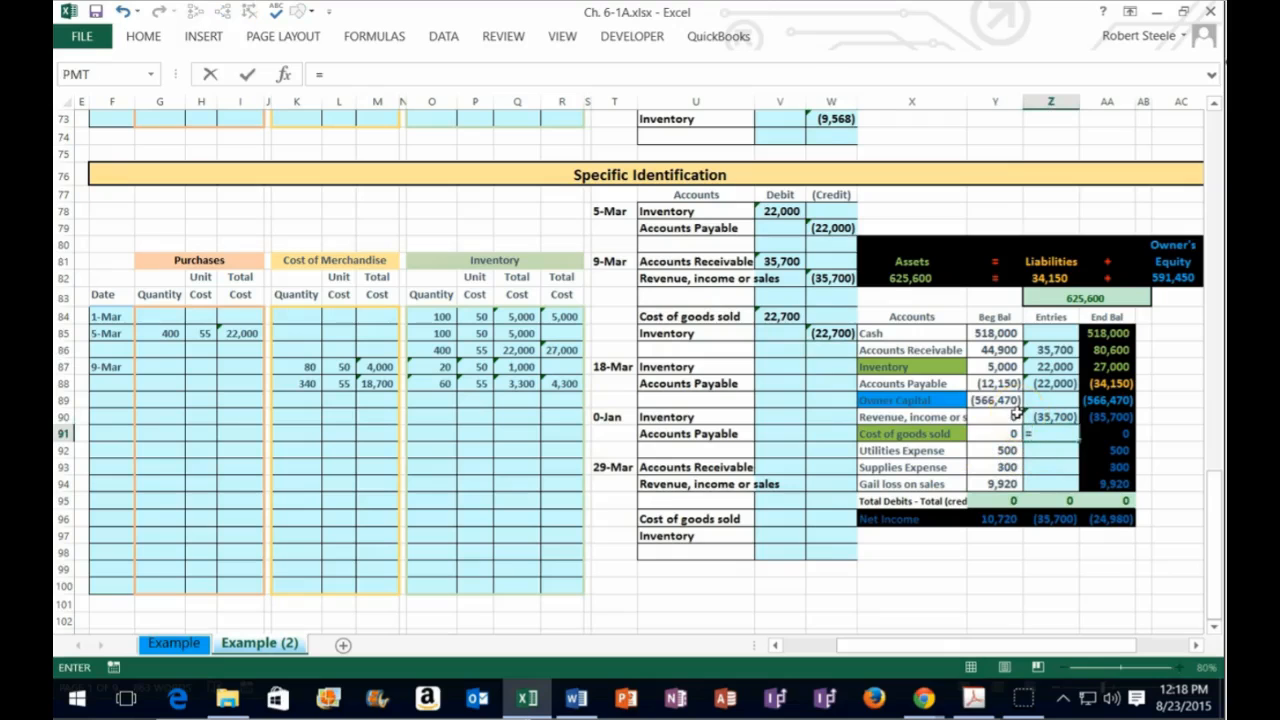
click(778, 317)
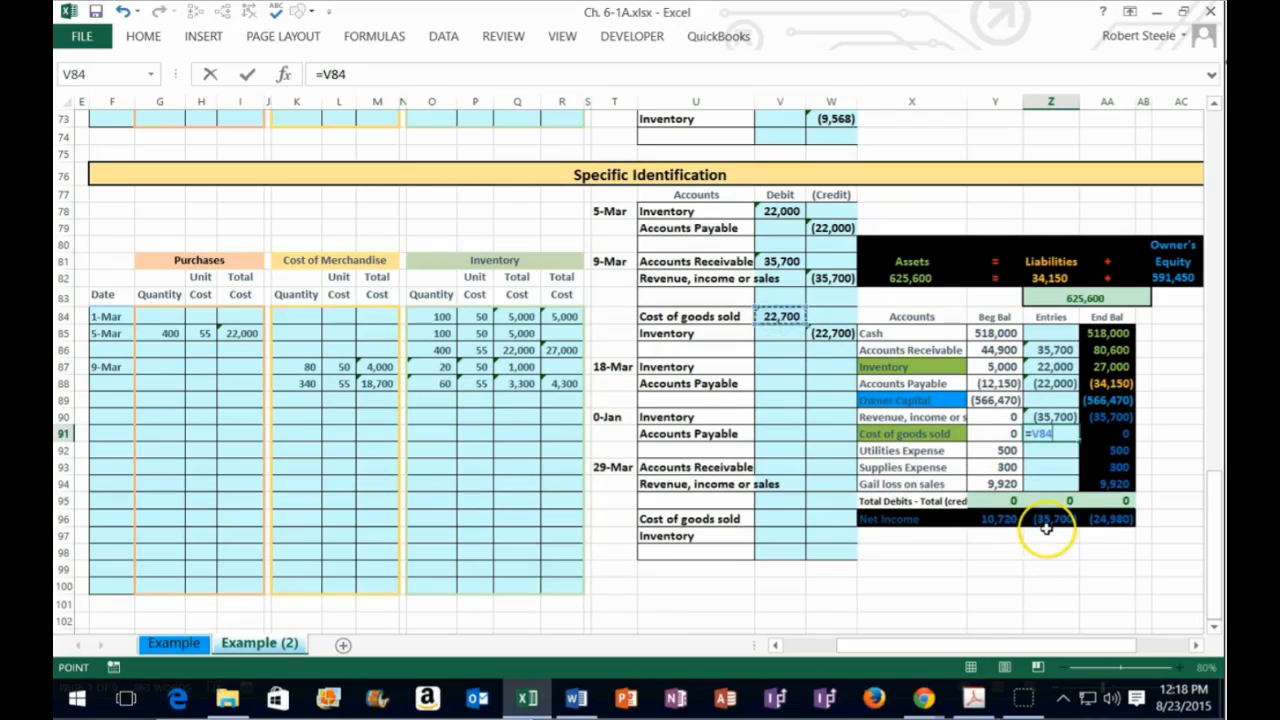
key(Return)
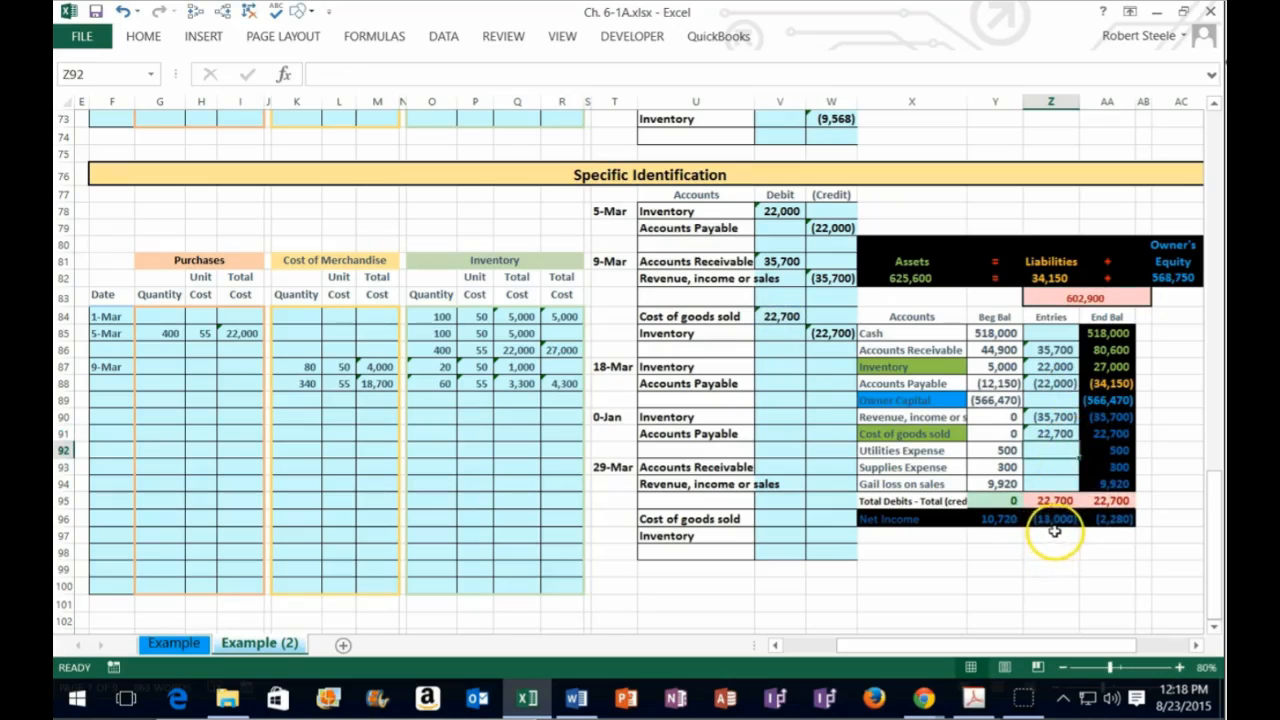
- Add the 9-Mar Inventory credit to the Inventory posting in Z87, making the formula =V78+W85
double_click(1053, 366)
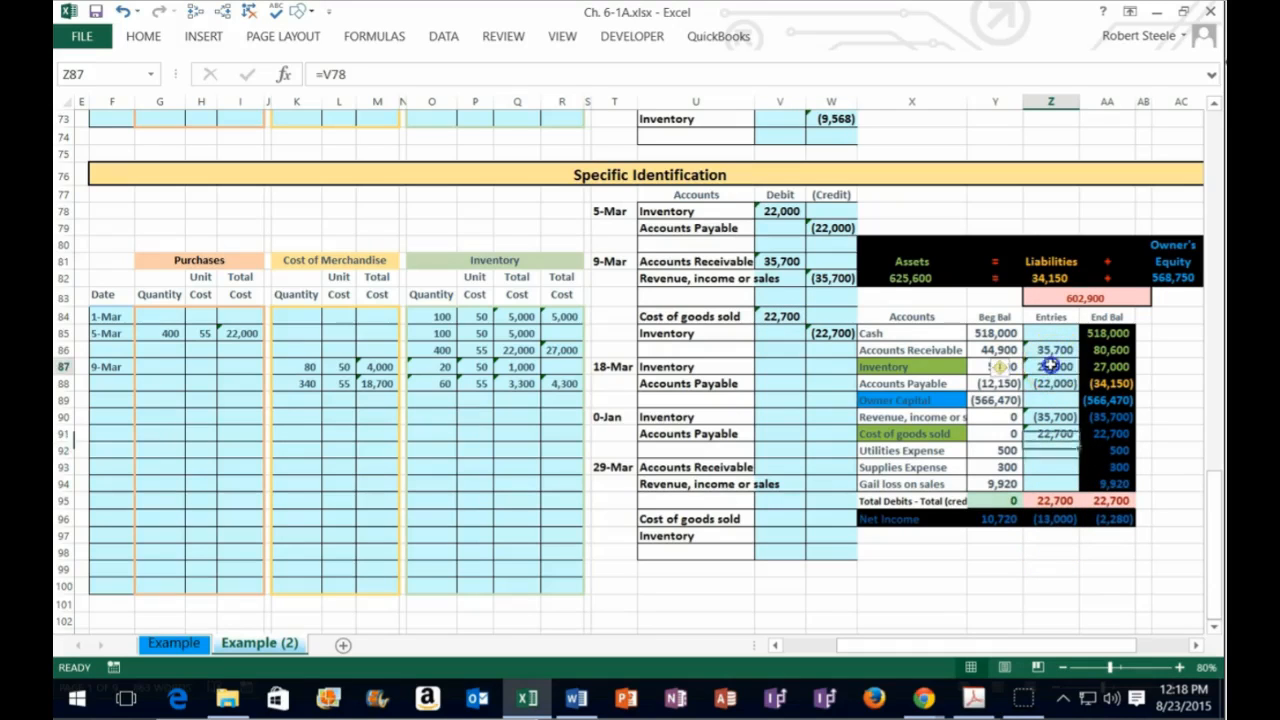
text(+)
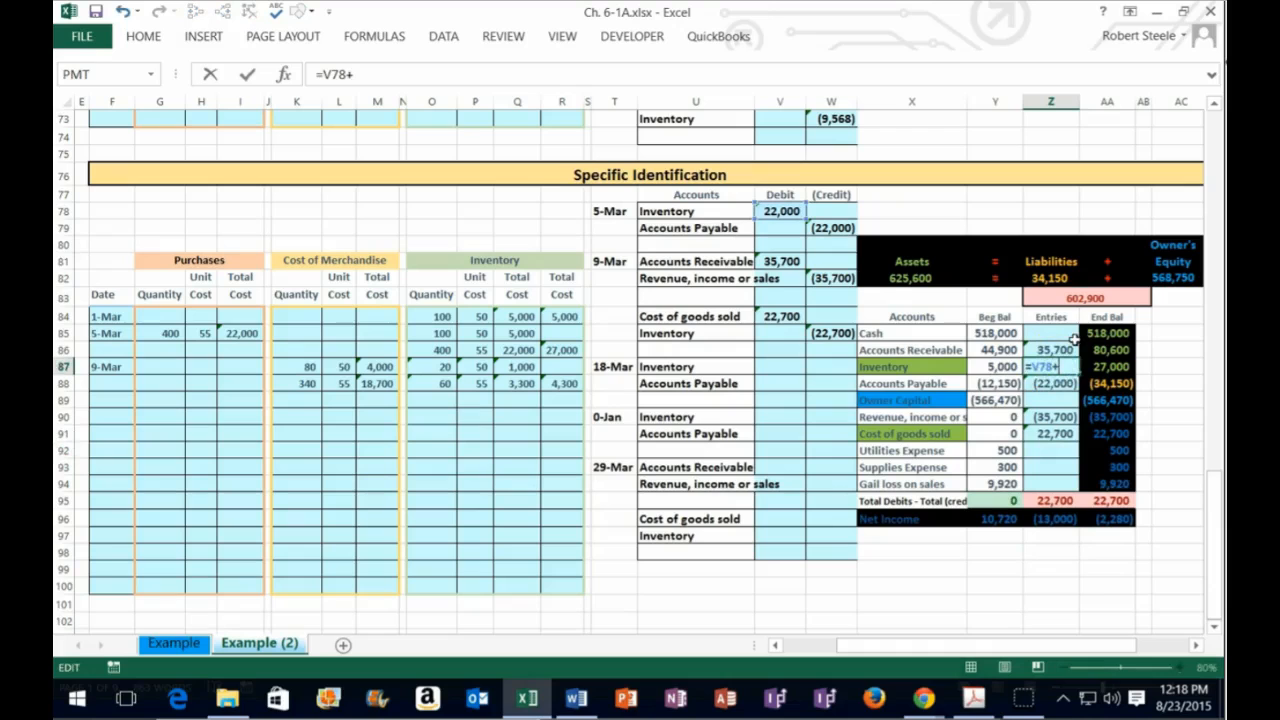
click(830, 333)
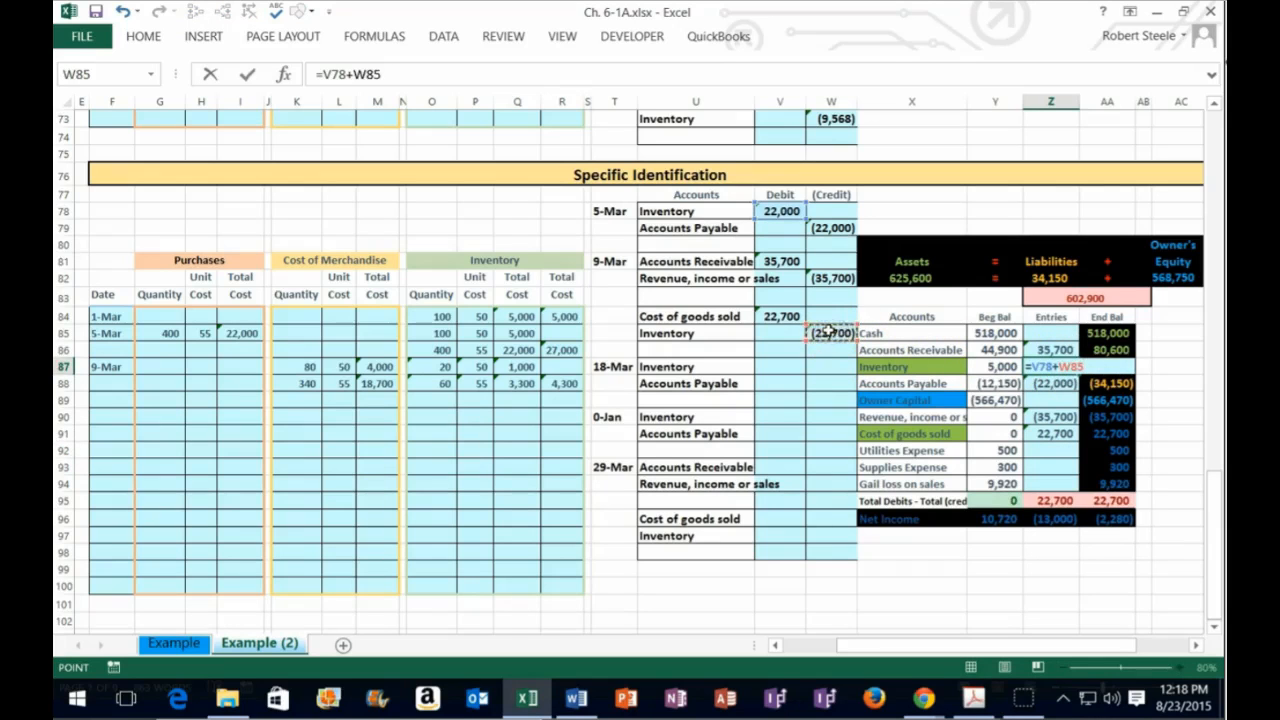
key(Return)
- Compare the ending Inventory balance in AA87 with the inventory table total in R88, and bring the assignment PDF back alongside the workbook
click(1110, 367)
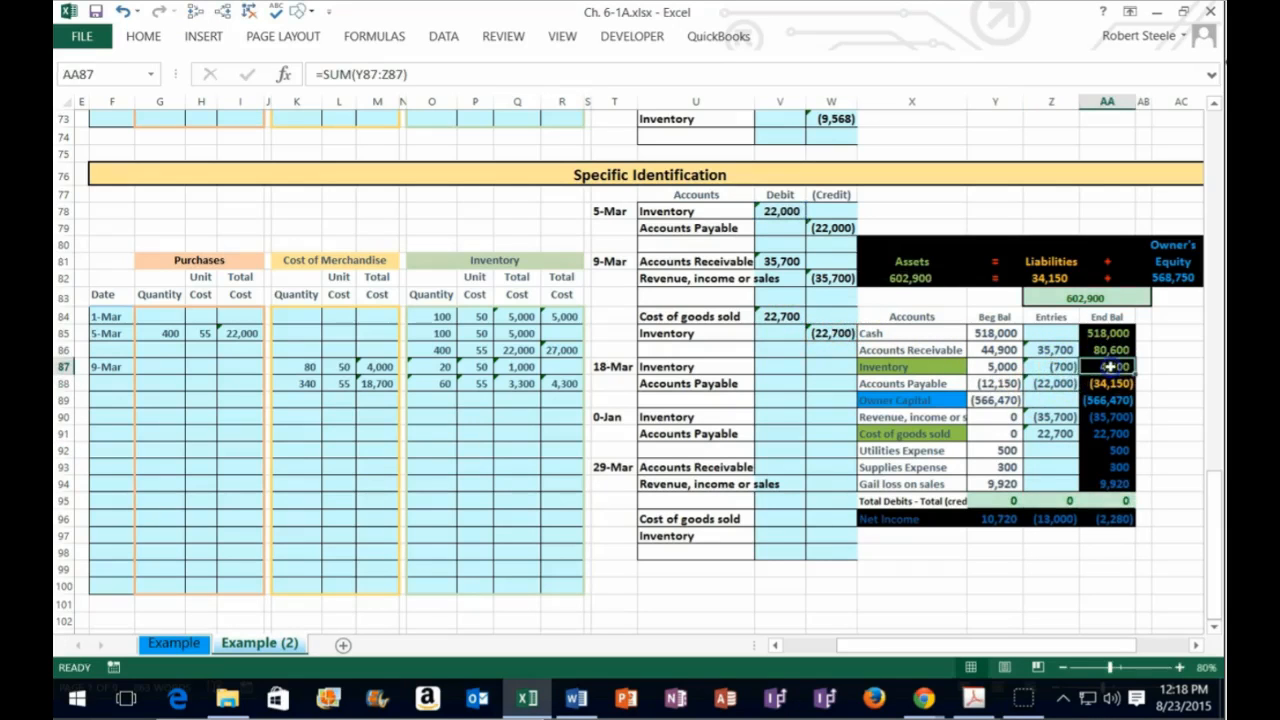
click(563, 383)
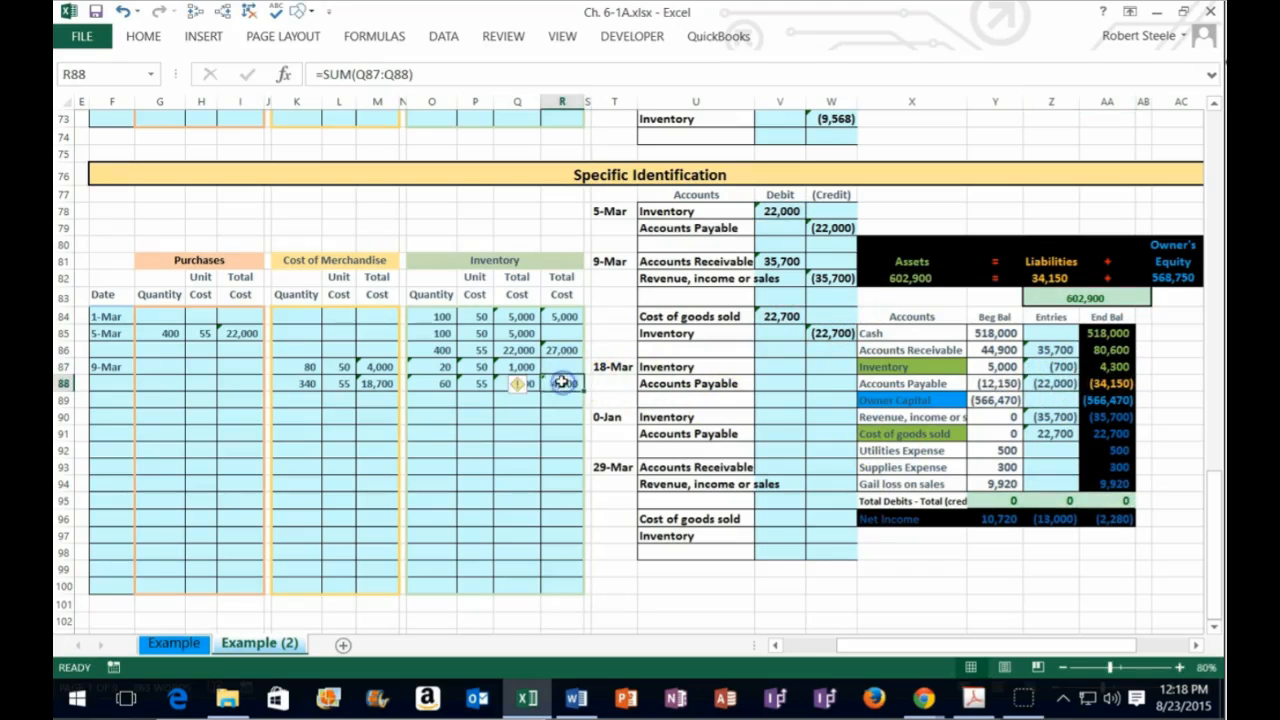
drag(551, 14, 1223, 90)
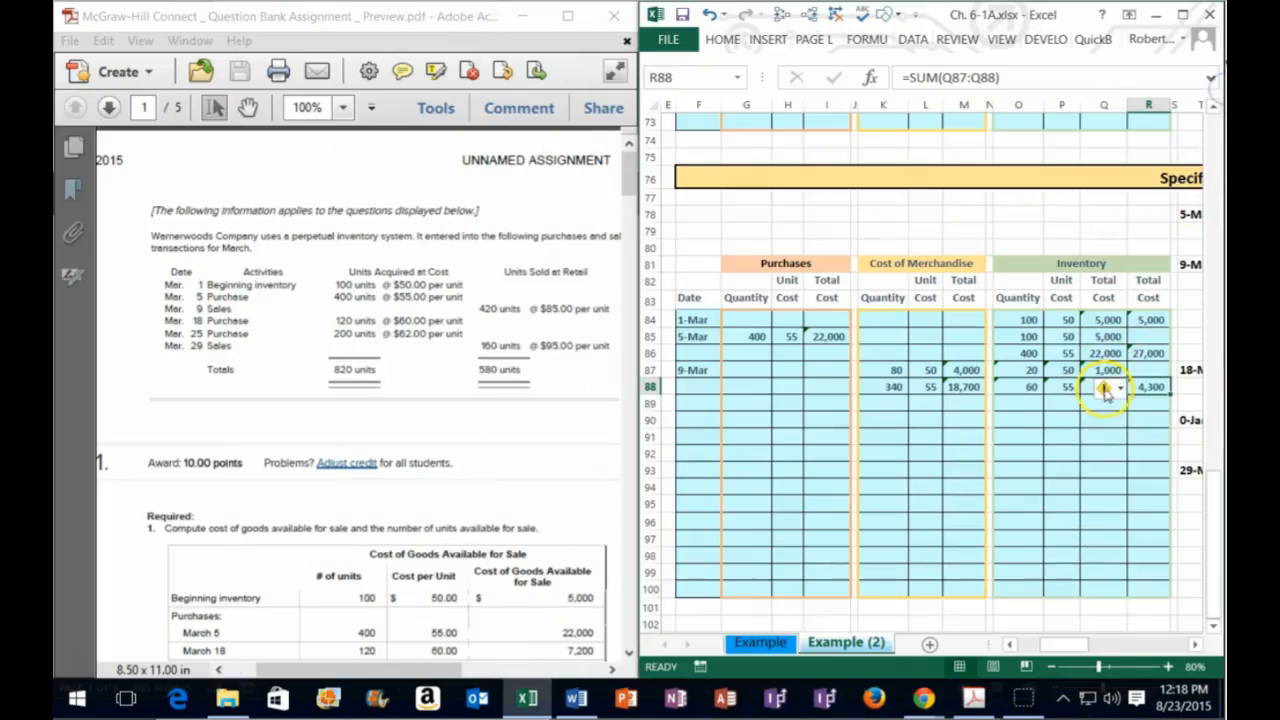
- Start the 18-Mar purchase in row 89 with the date 3/18/2015, a quantity of 120 and a unit cost of 60
drag(1143, 402, 693, 402)
click(693, 401)
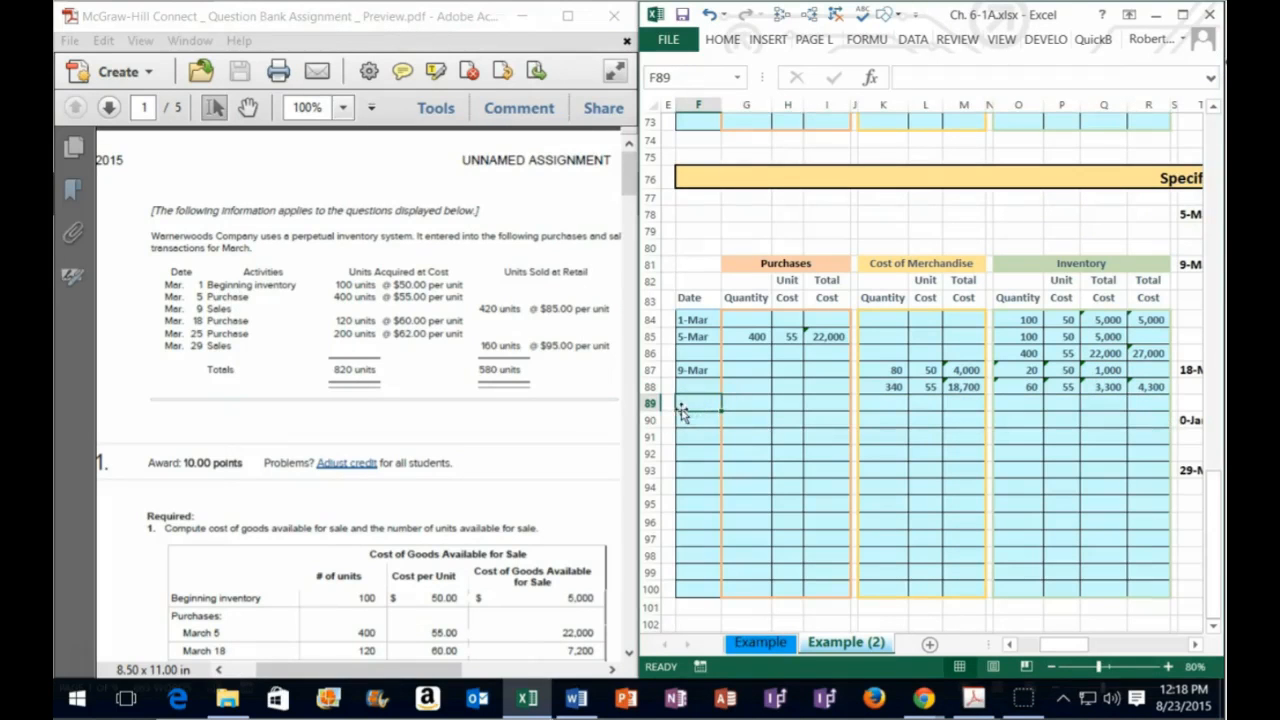
text(3/18/2015)
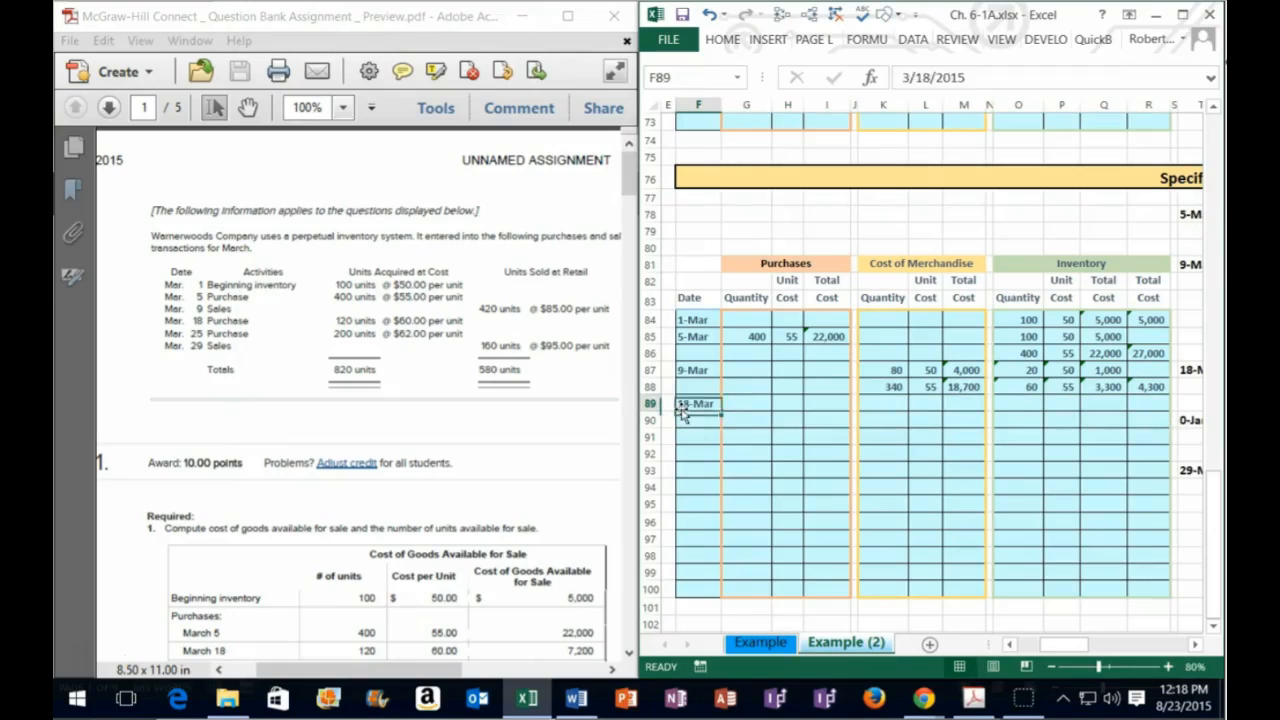
key(Tab)
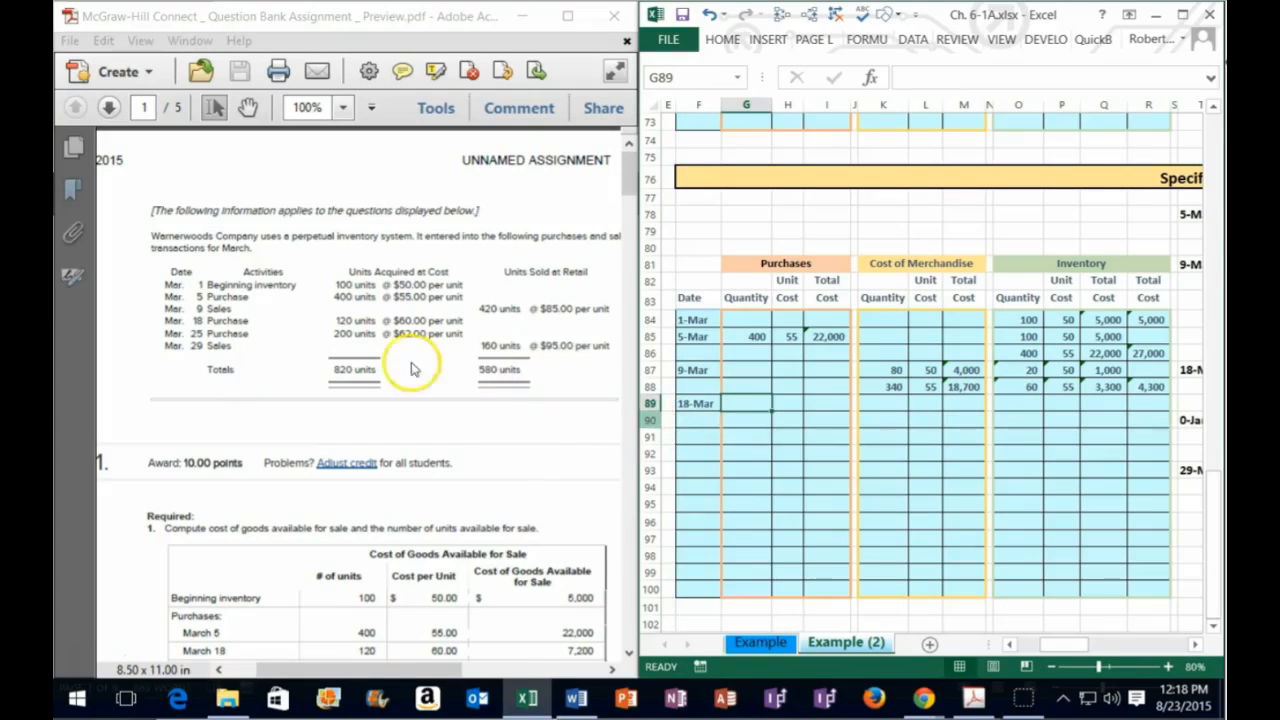
text(120)
key(Tab)
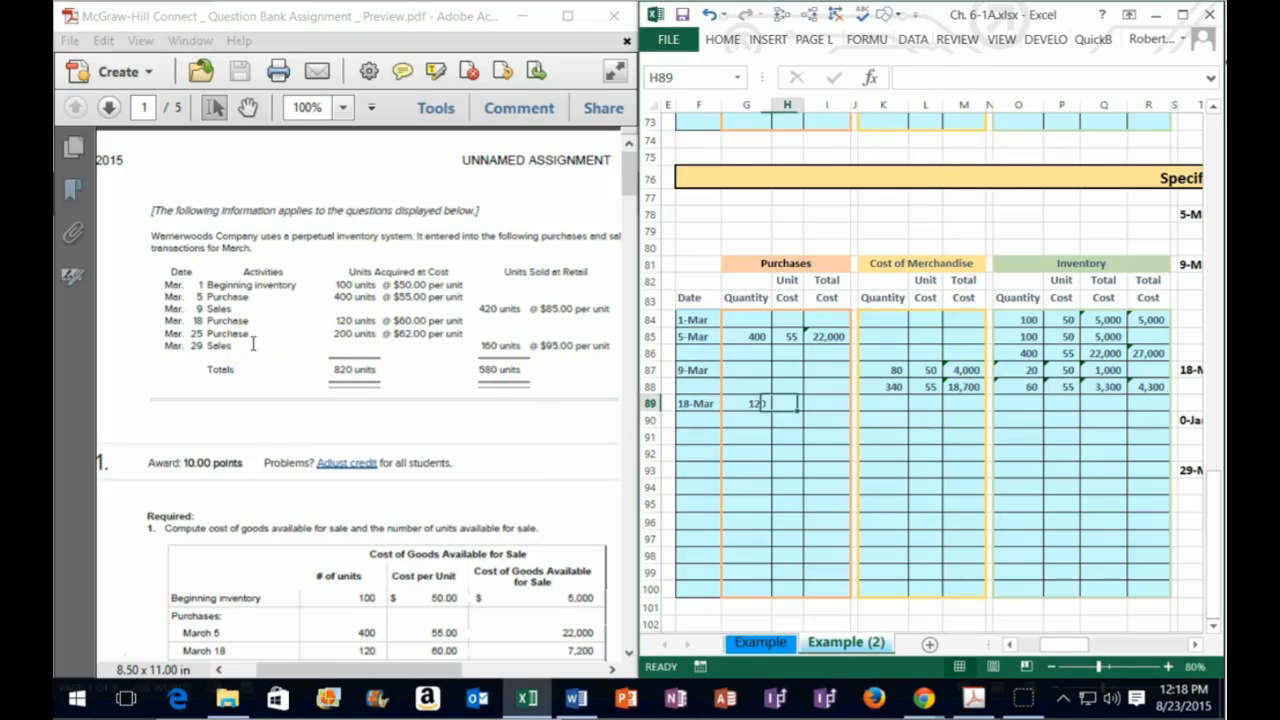
text(60)
- Calculate the 18-Mar purchase's total cost in I89 by multiplying its quantity in G89 by its unit cost in H89
key(Tab)
text(=)
key(Left)
key(Left)
text(*)
key(Right)
key(Return)
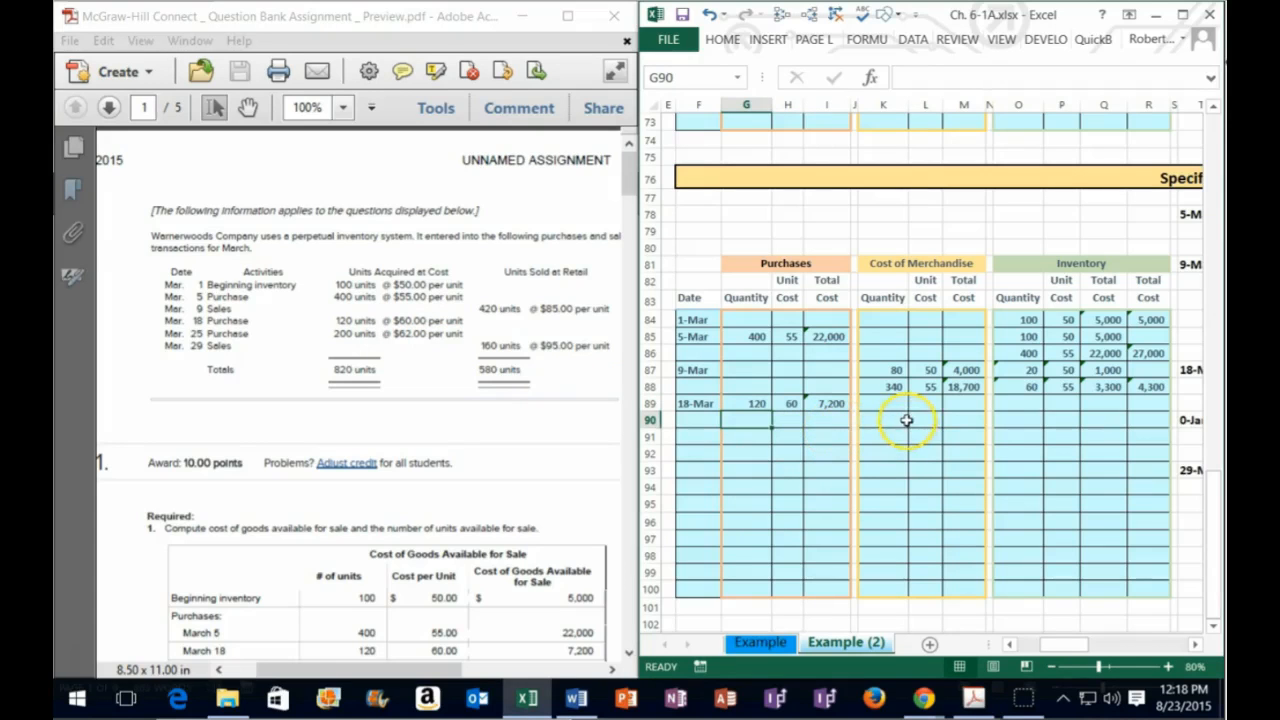
- Copy the 9-Mar remaining inventory layers in O87:Q88 and paste them as values into O89:Q90
drag(1018, 373, 1092, 386)
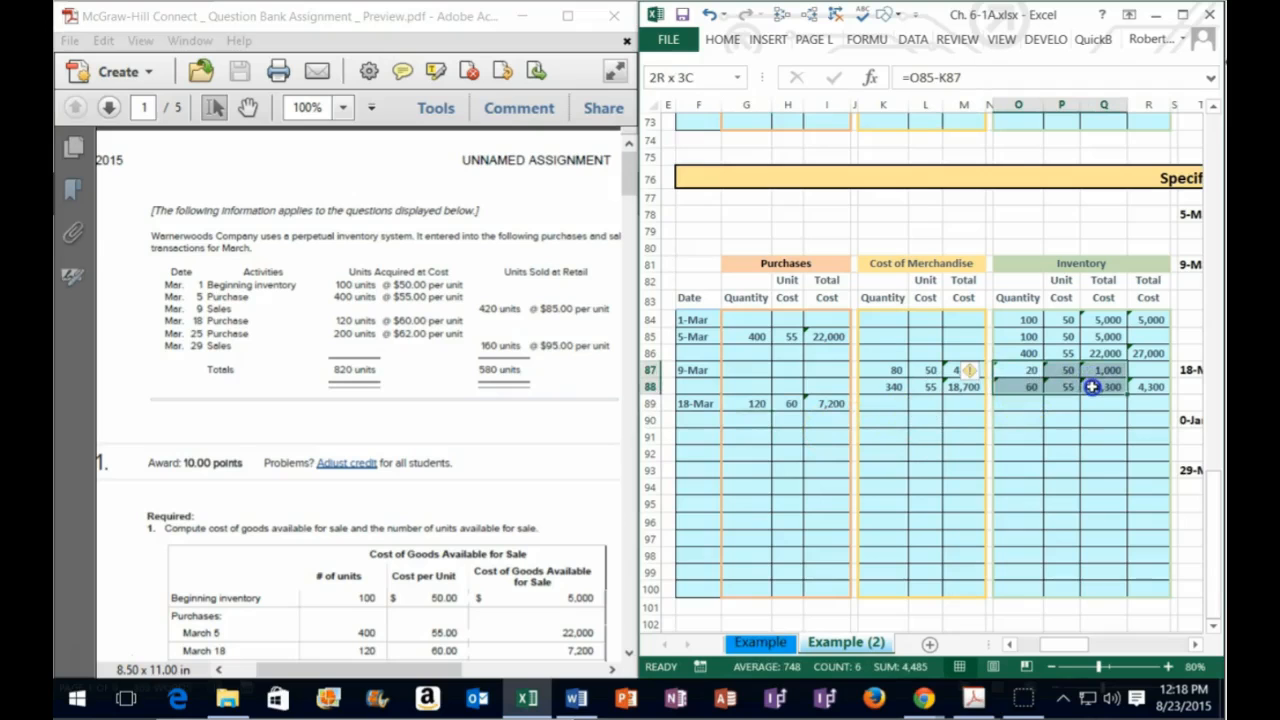
drag(698, 403, 1140, 403)
drag(1029, 373, 1100, 386)
drag(1022, 372, 1091, 384)
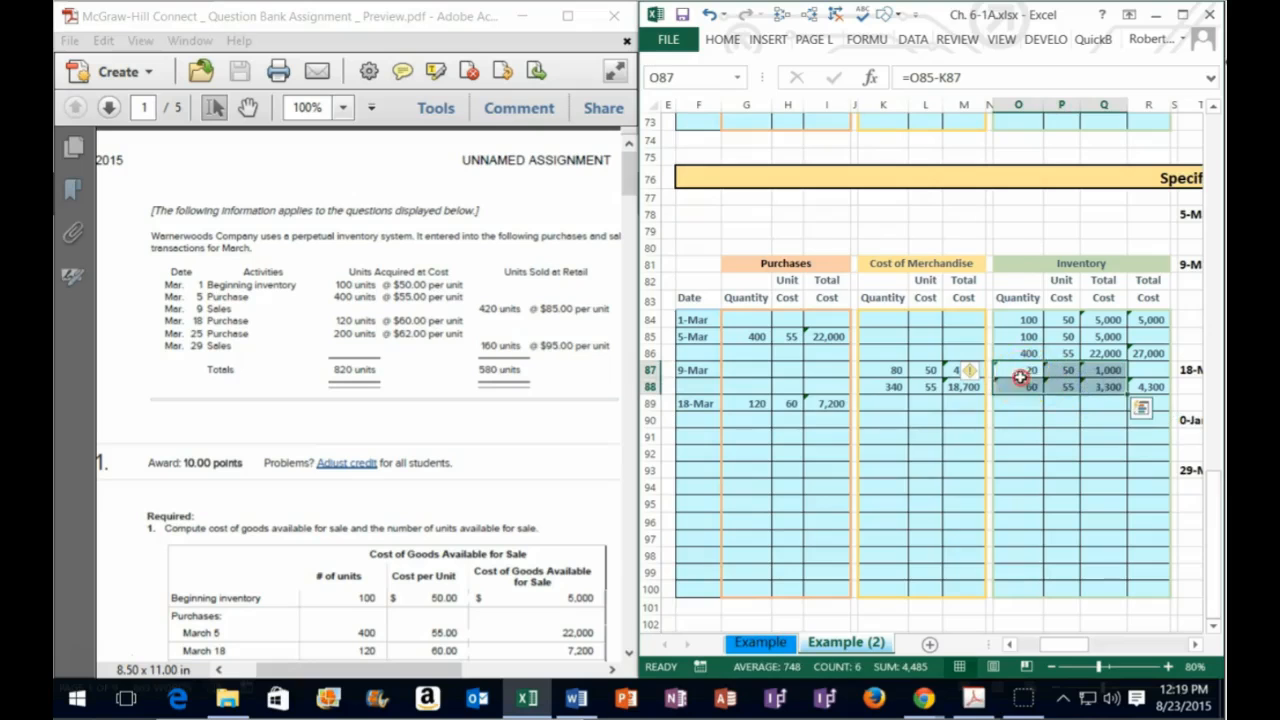
right_click(1027, 376)
click(928, 322)
click(1023, 407)
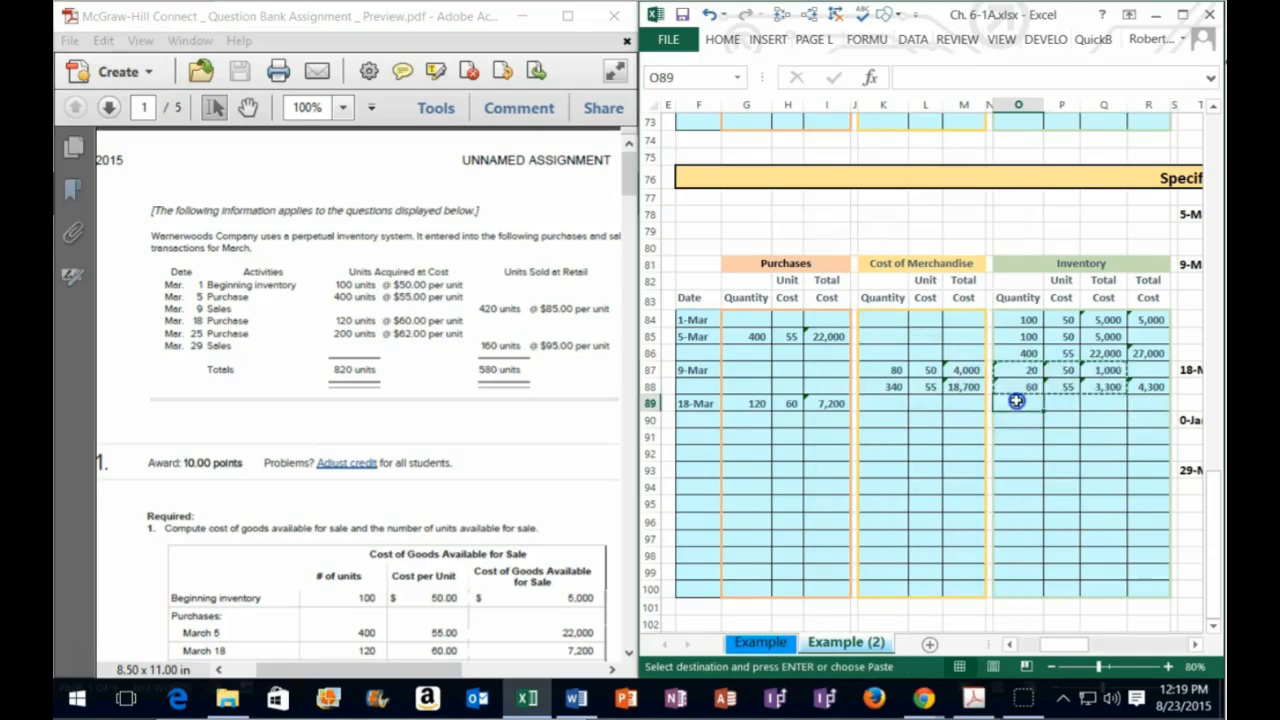
right_click(1017, 401)
click(1089, 96)
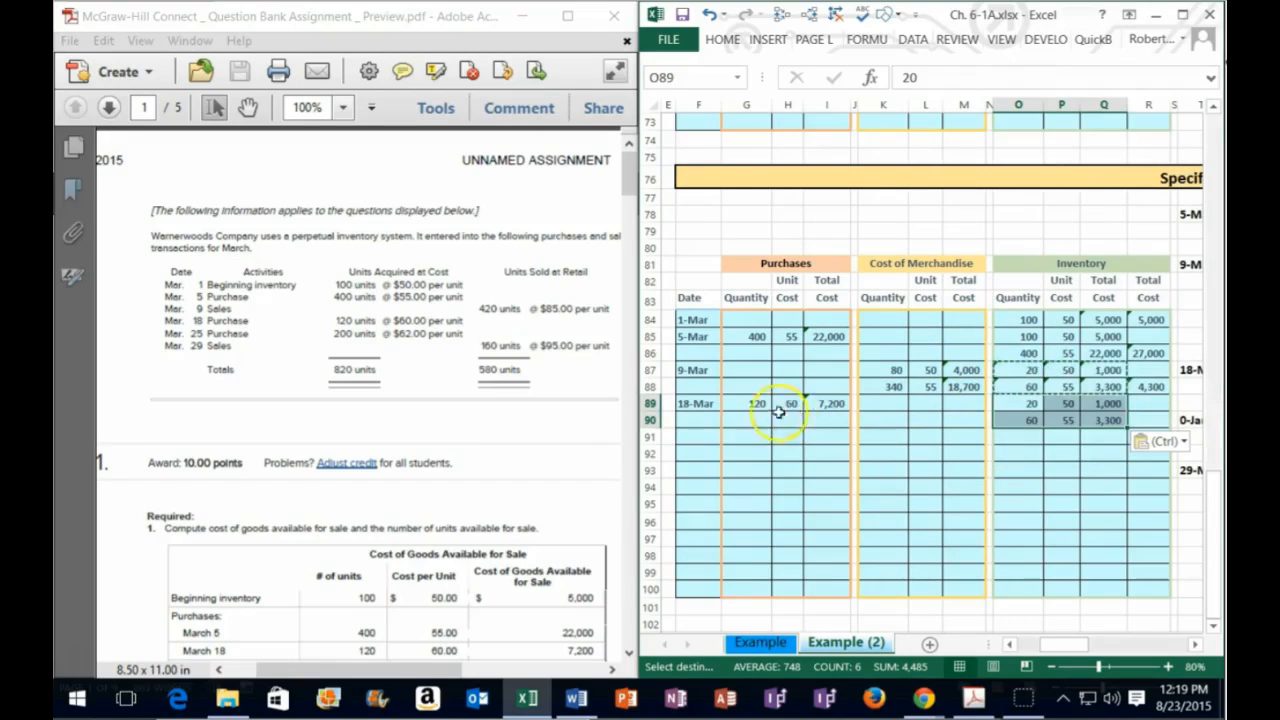
- Copy the 18-Mar purchase figures in G89:I89 and paste them as values into the Inventory columns starting at O91
drag(752, 403, 829, 403)
right_click(829, 403)
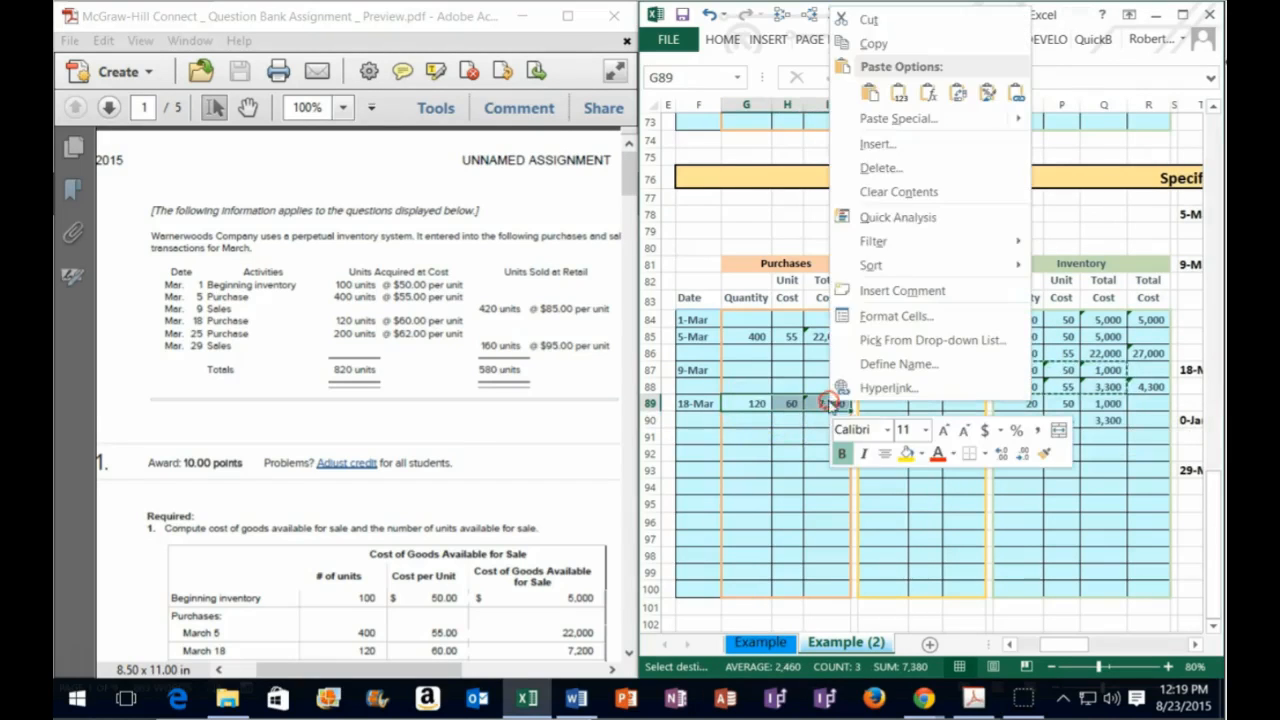
click(875, 46)
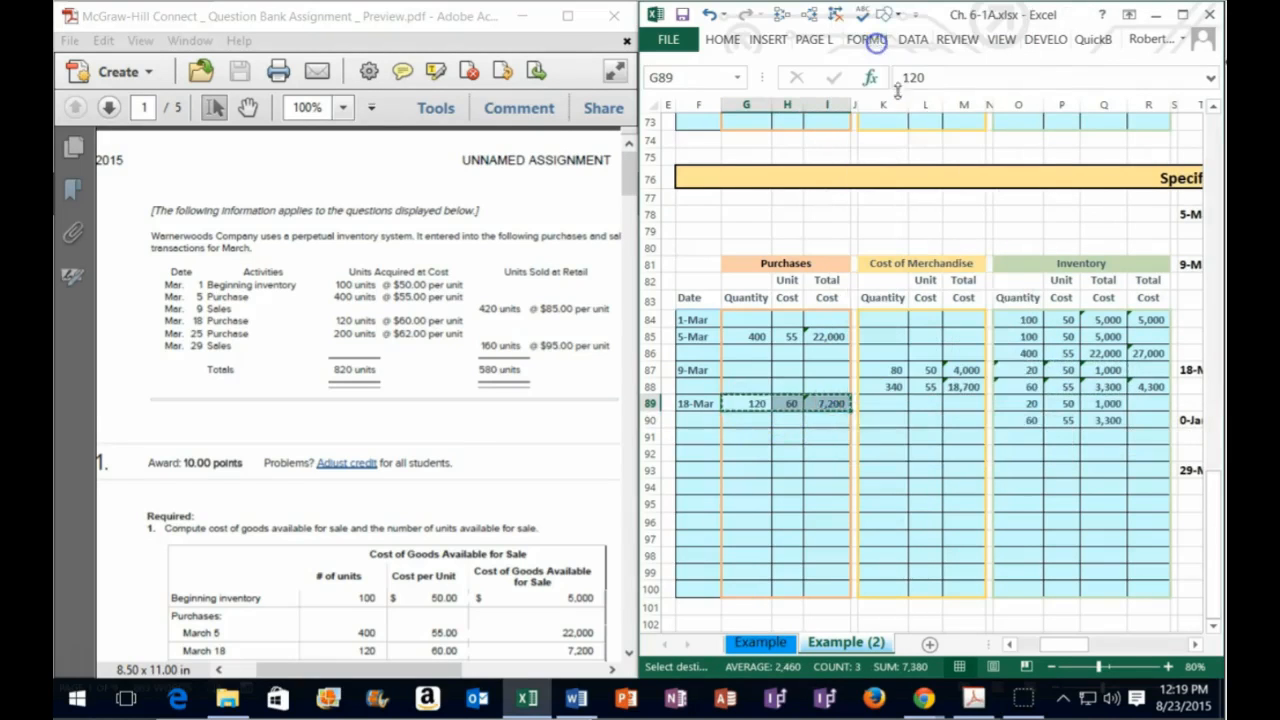
right_click(1019, 437)
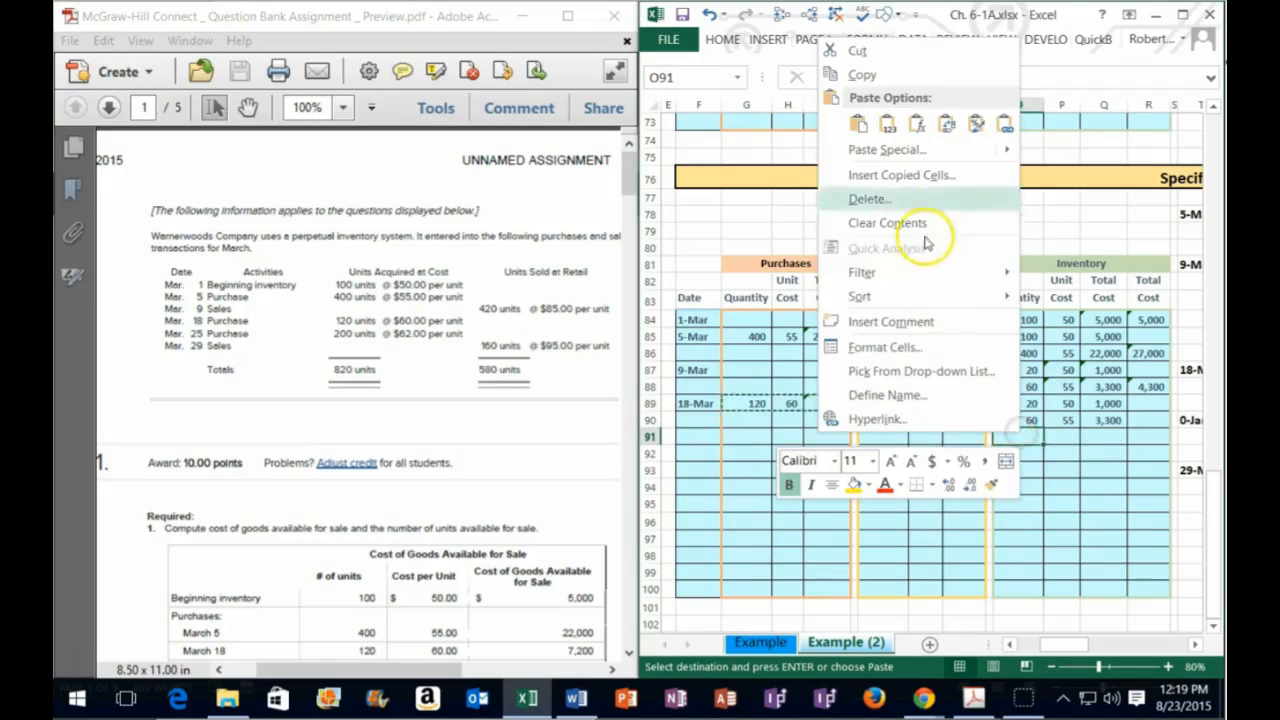
click(889, 125)
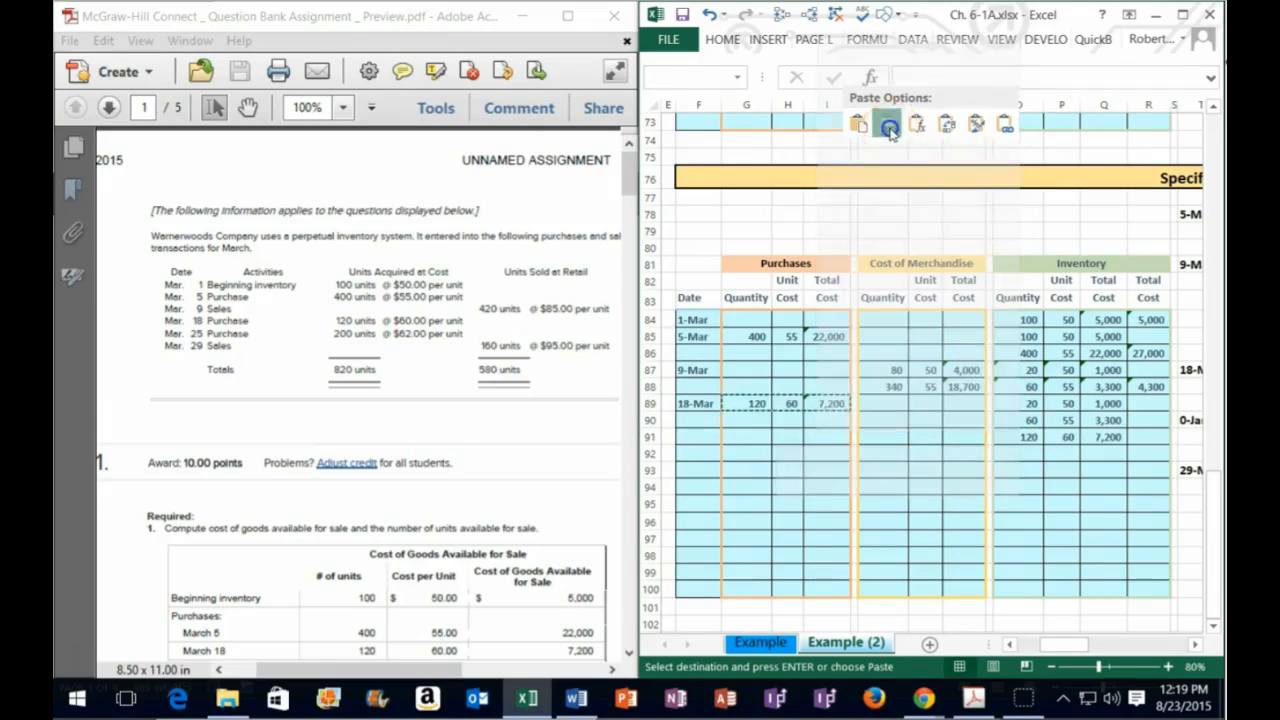
- Total the three 18-Mar inventory layers in R91 with a SUM of Q89:Q91
click(1007, 405)
drag(1034, 406, 1097, 419)
click(1022, 421)
drag(1025, 438, 1095, 437)
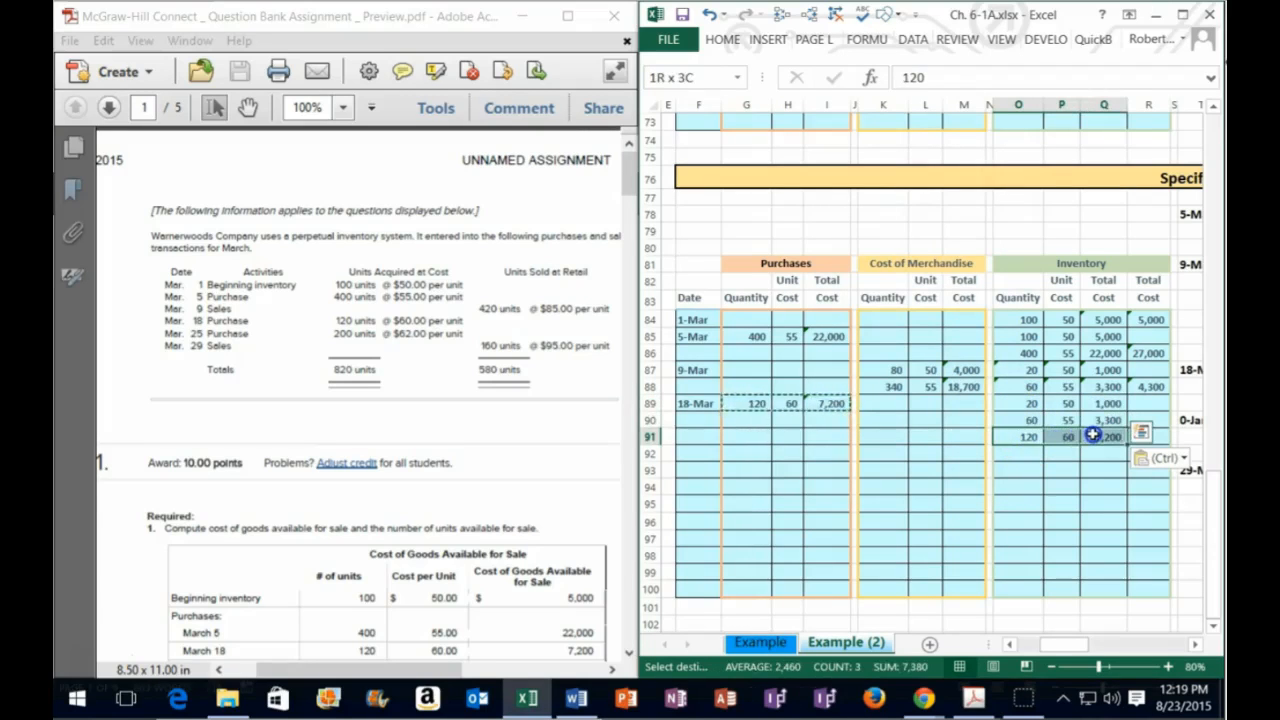
click(1155, 437)
text(=sum()
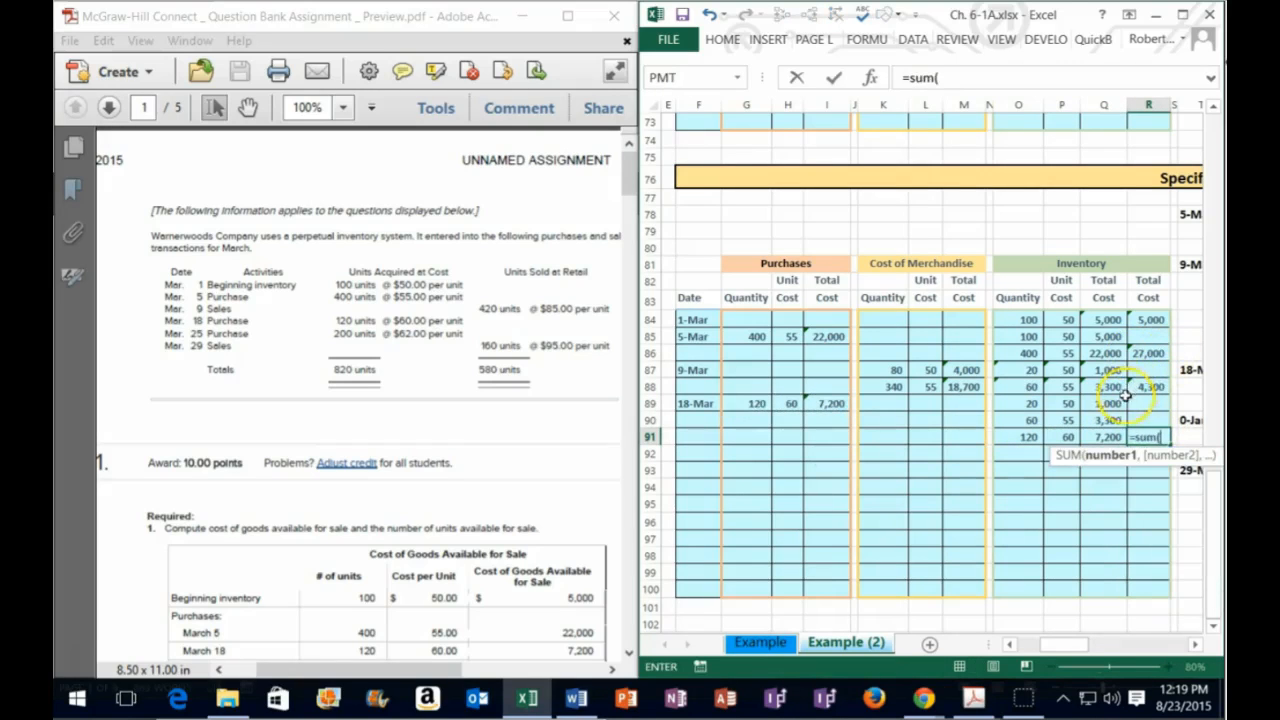
drag(1115, 403, 1118, 437)
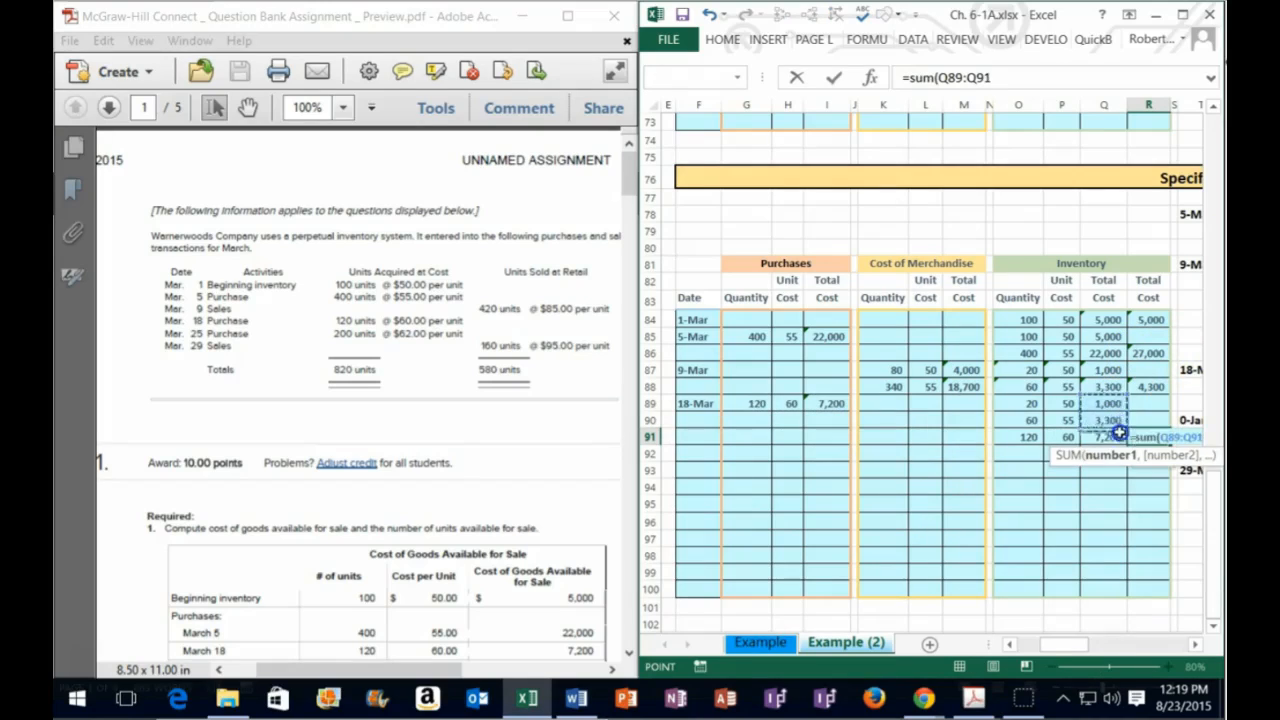
key(Return)
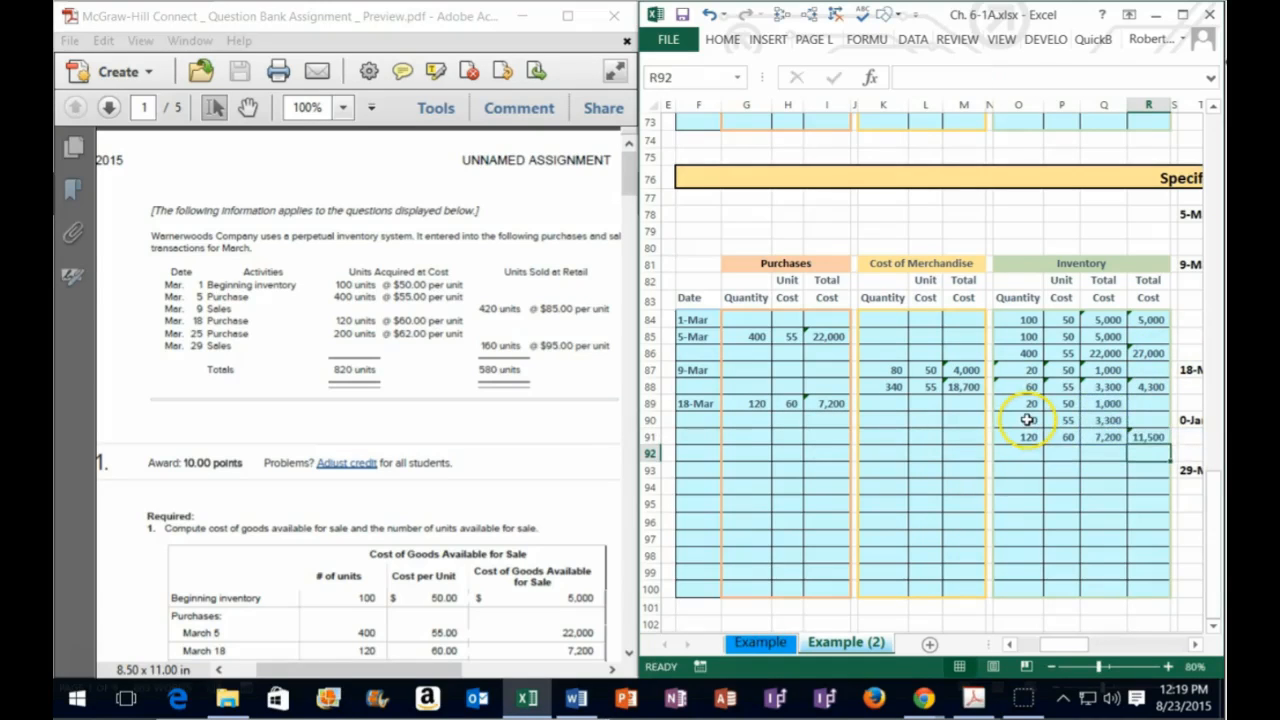
- Show the workbook at full width and enter the 18-Mar Inventory debit in V87 by linking it to the purchase total in I89
drag(754, 403, 817, 408)
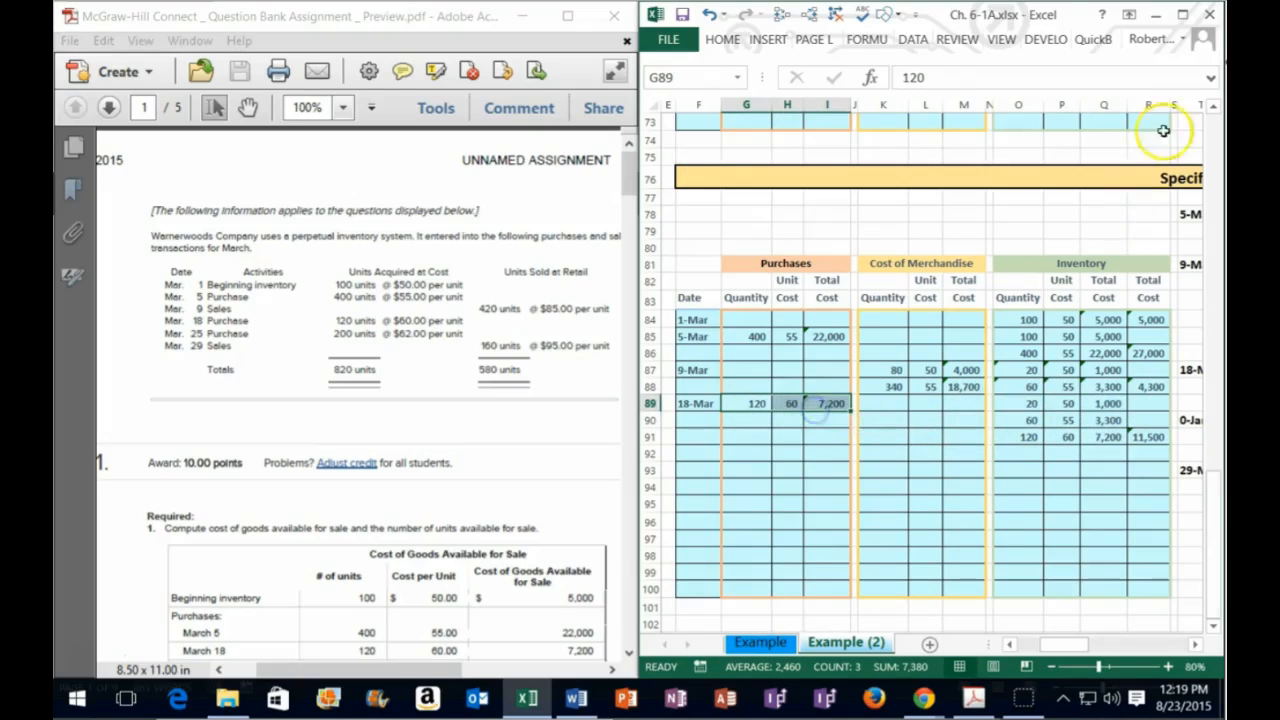
click(1182, 14)
click(778, 369)
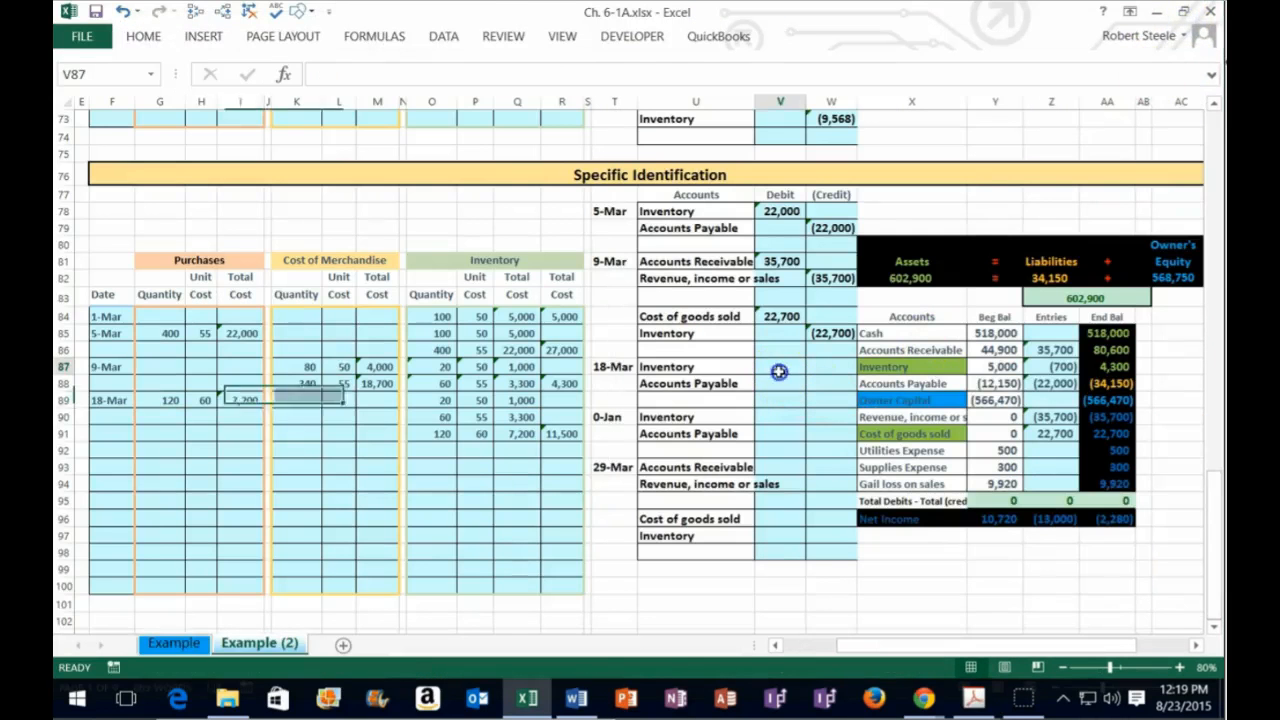
text(=)
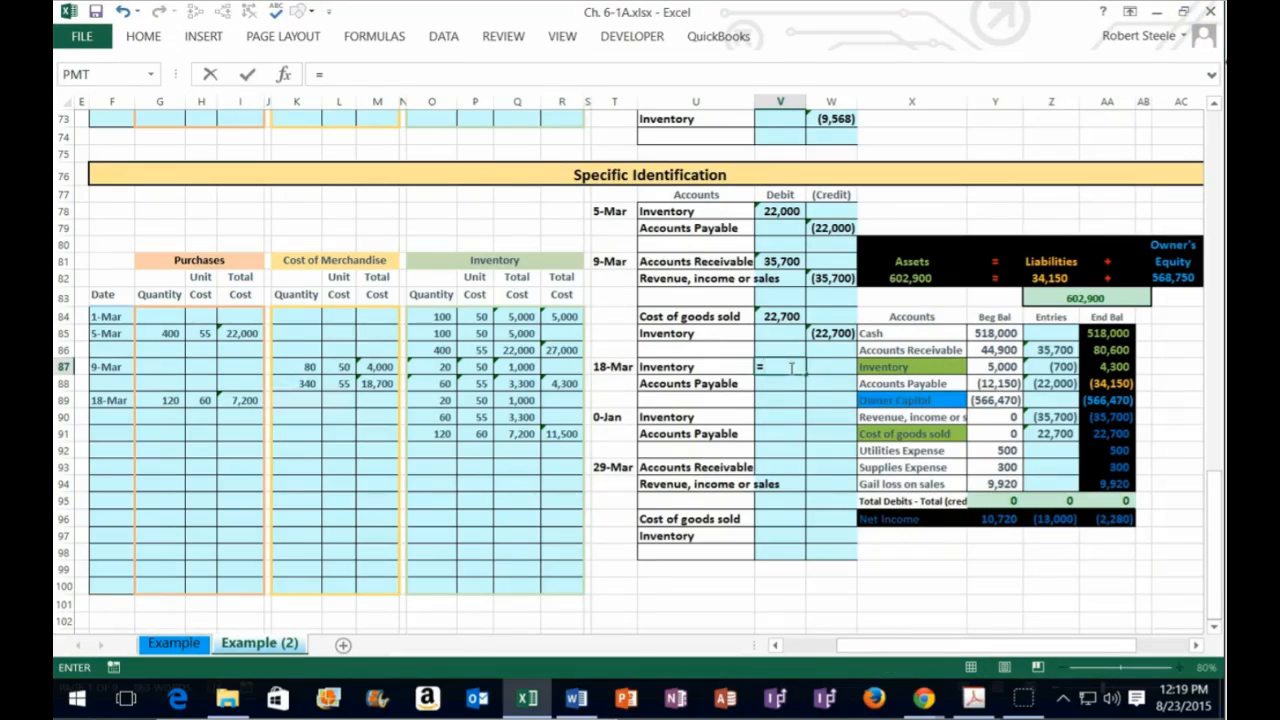
click(243, 399)
key(Return)
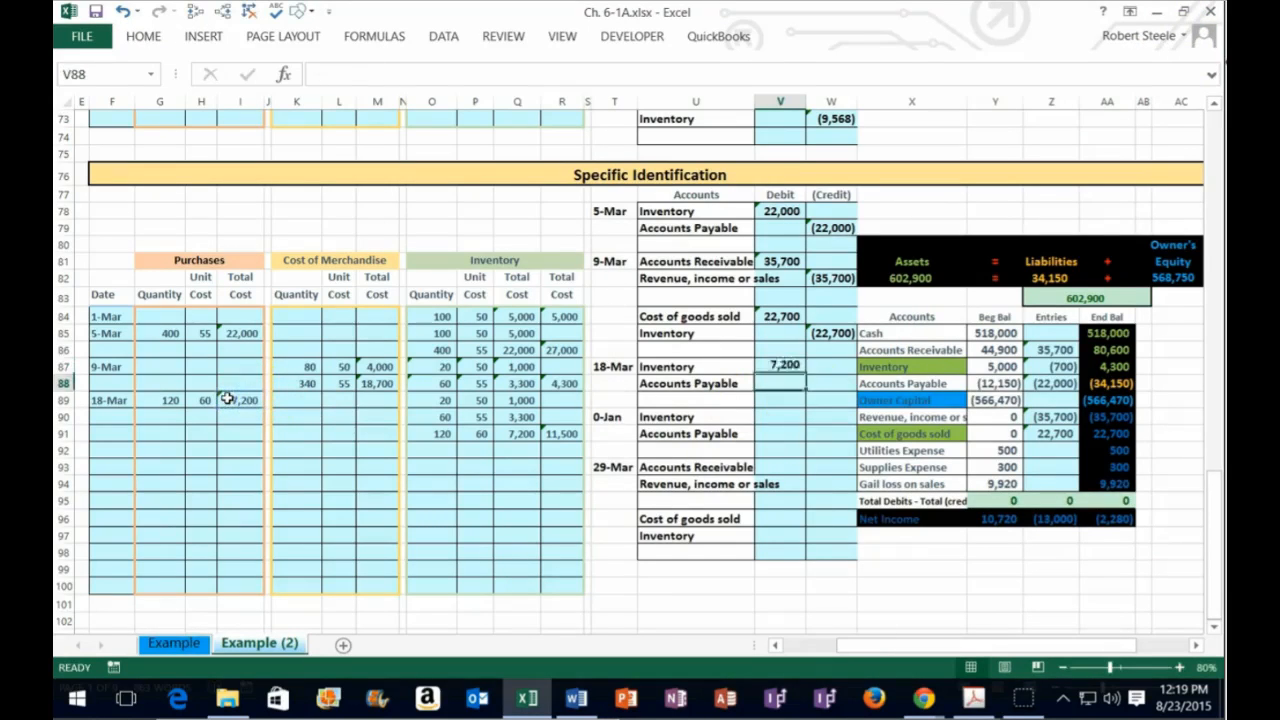
- Enter the 18-Mar Accounts Payable credit in W88 as the negative of the Inventory debit in V87
key(Right)
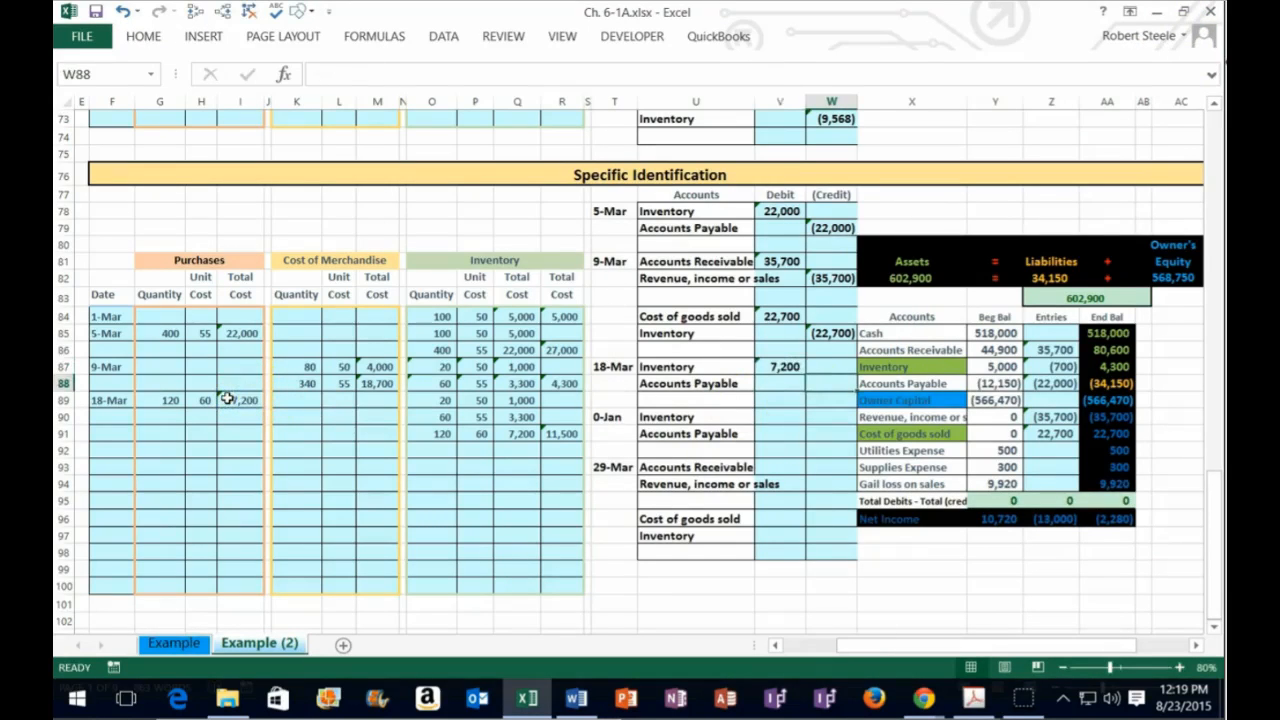
text(=-)
key(Left)
key(Up)
key(Return)
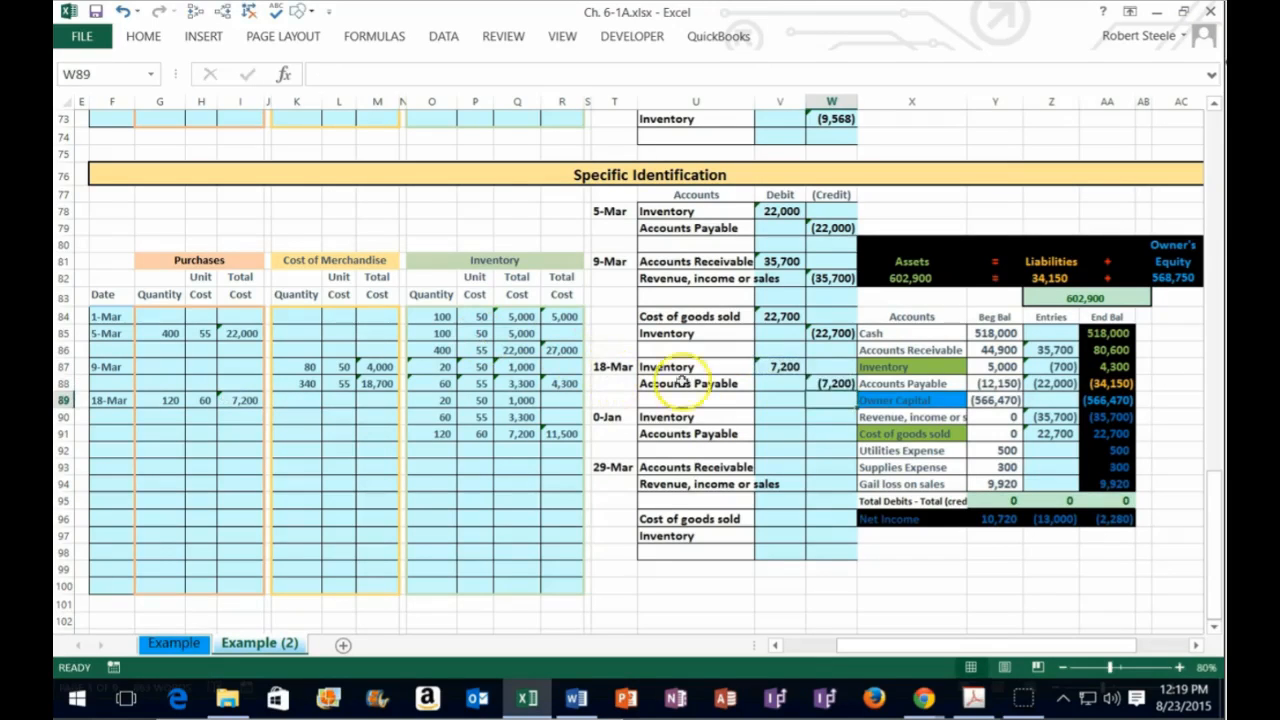
- Extend the Inventory posting in Z87 to =V78+W85+V87 and compare the ending balance in AA87 with the inventory table total in R91
double_click(1050, 367)
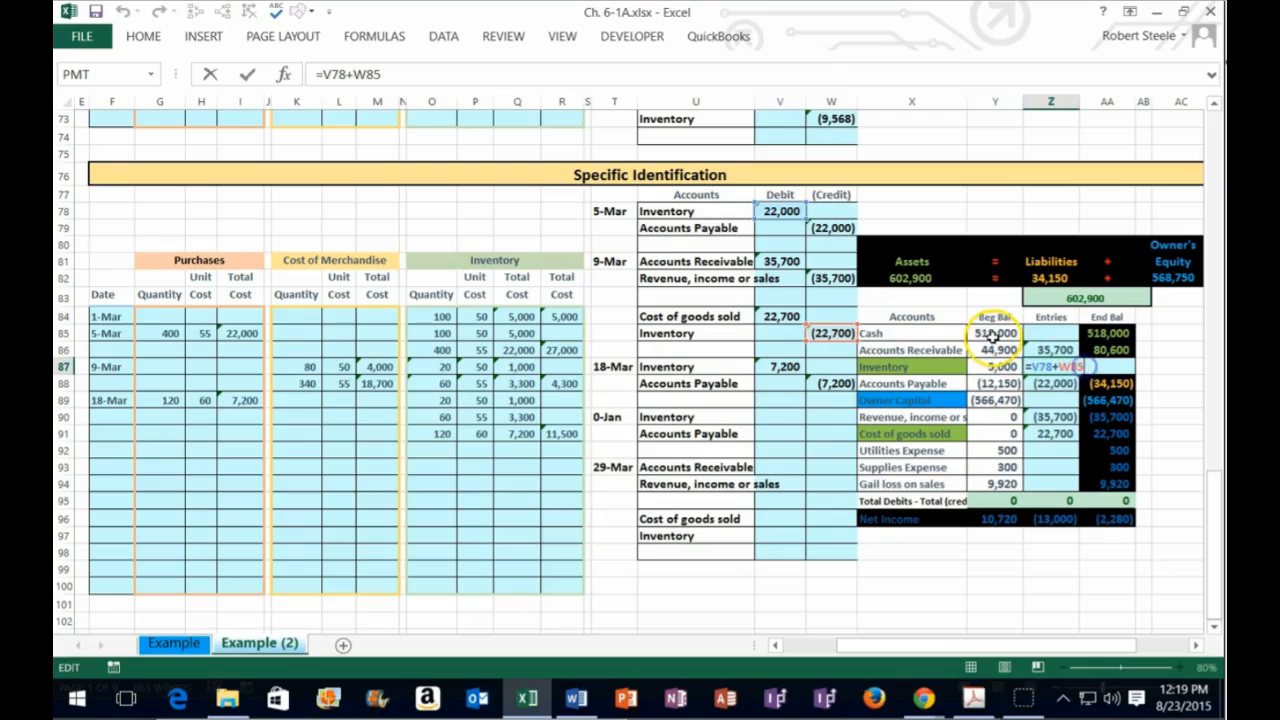
click(795, 366)
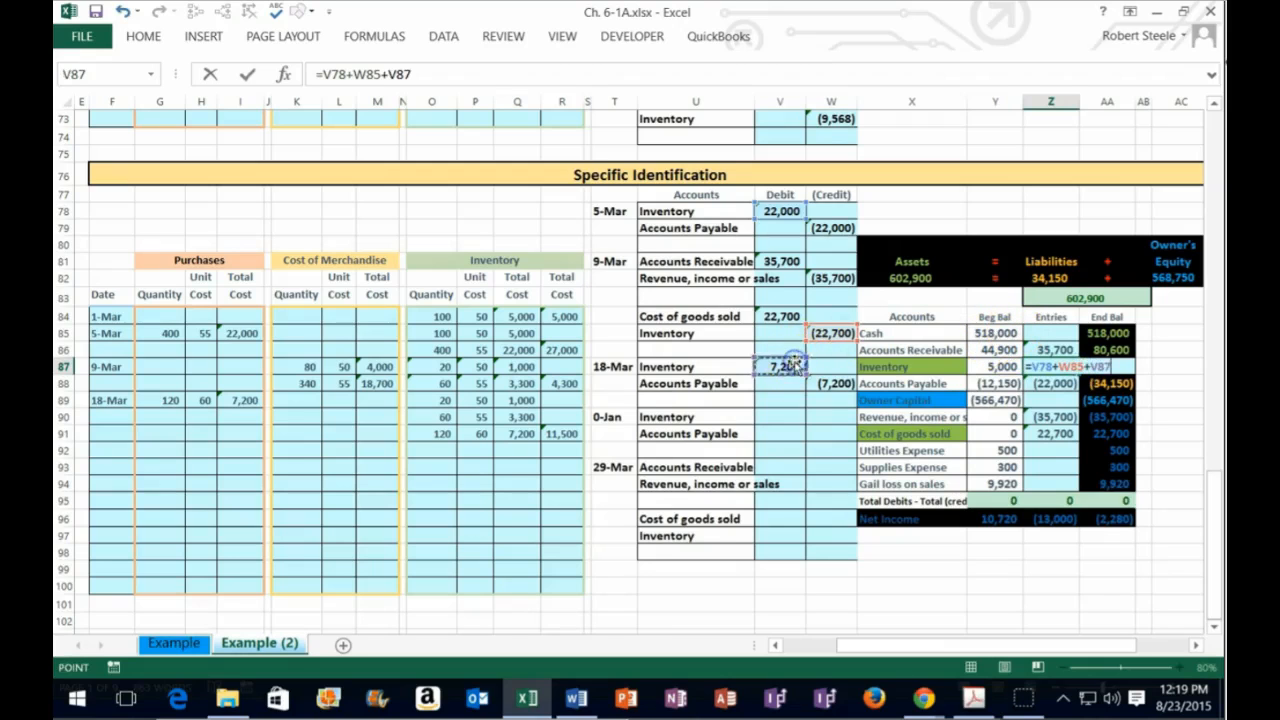
key(Return)
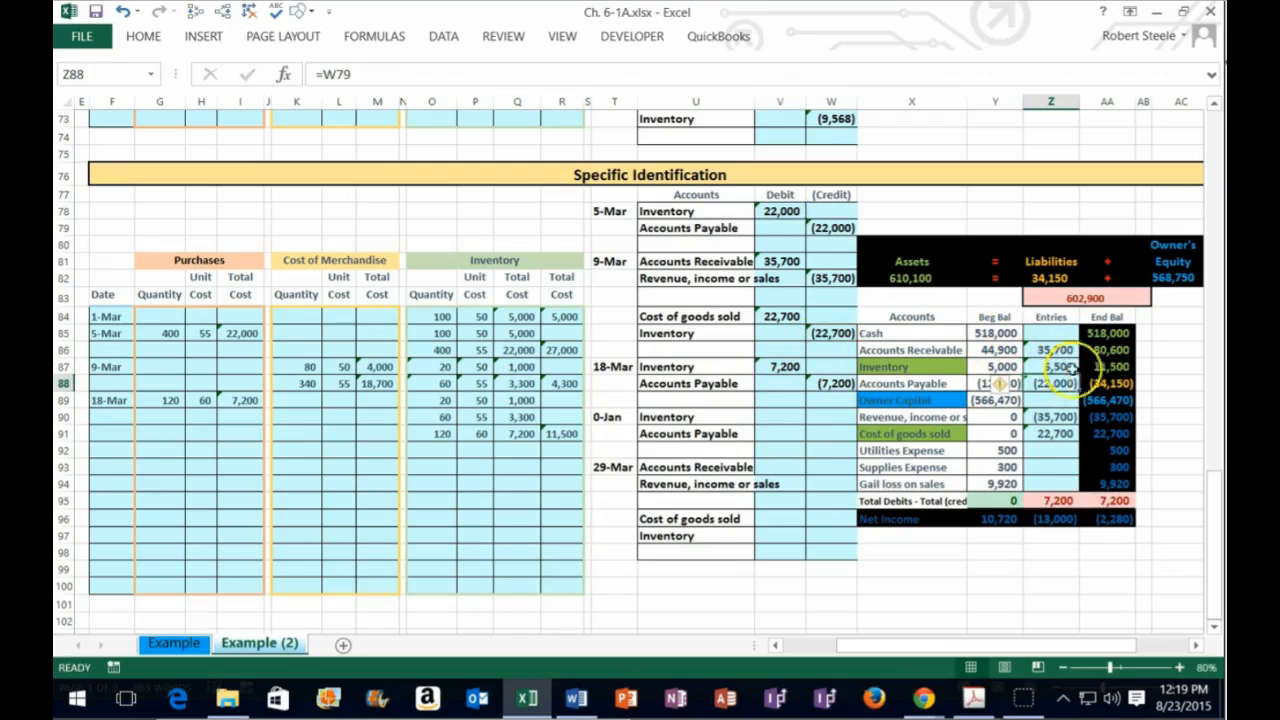
click(1116, 364)
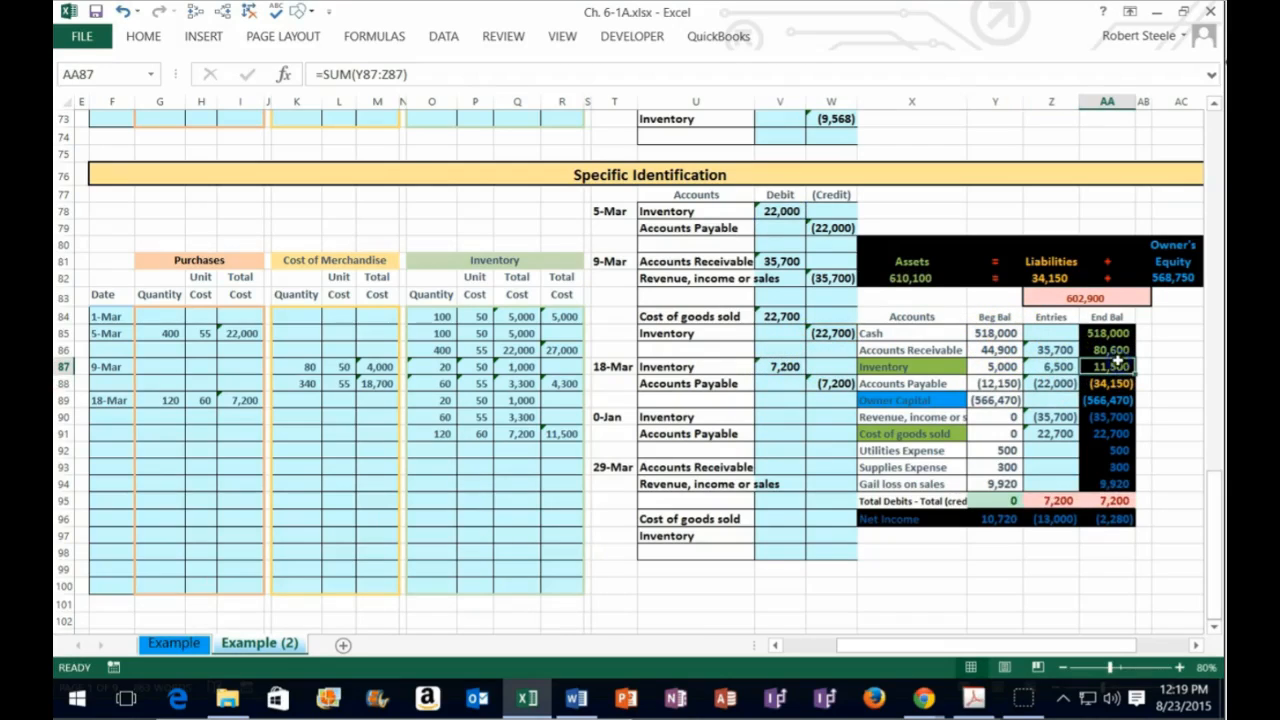
click(557, 434)
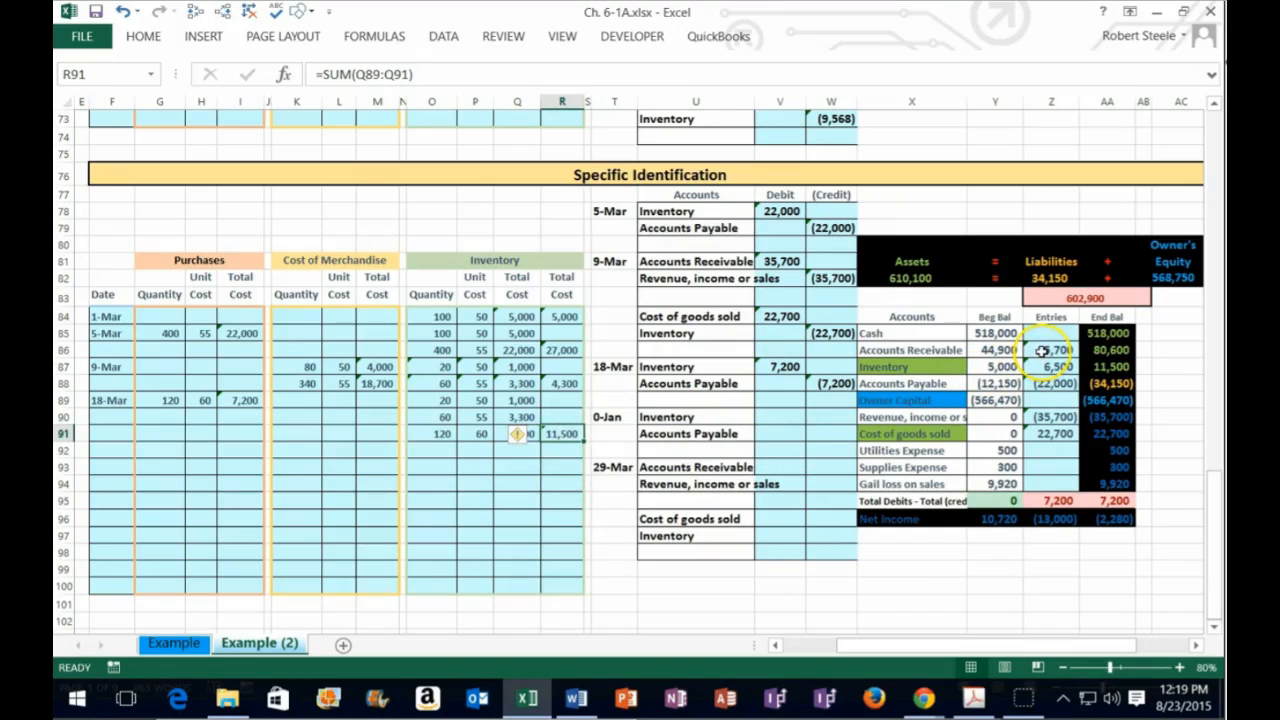
- Add the 18-Mar Accounts Payable credit to the posting in Z88, making the formula =W79+W88
click(1052, 383)
text(=W79)
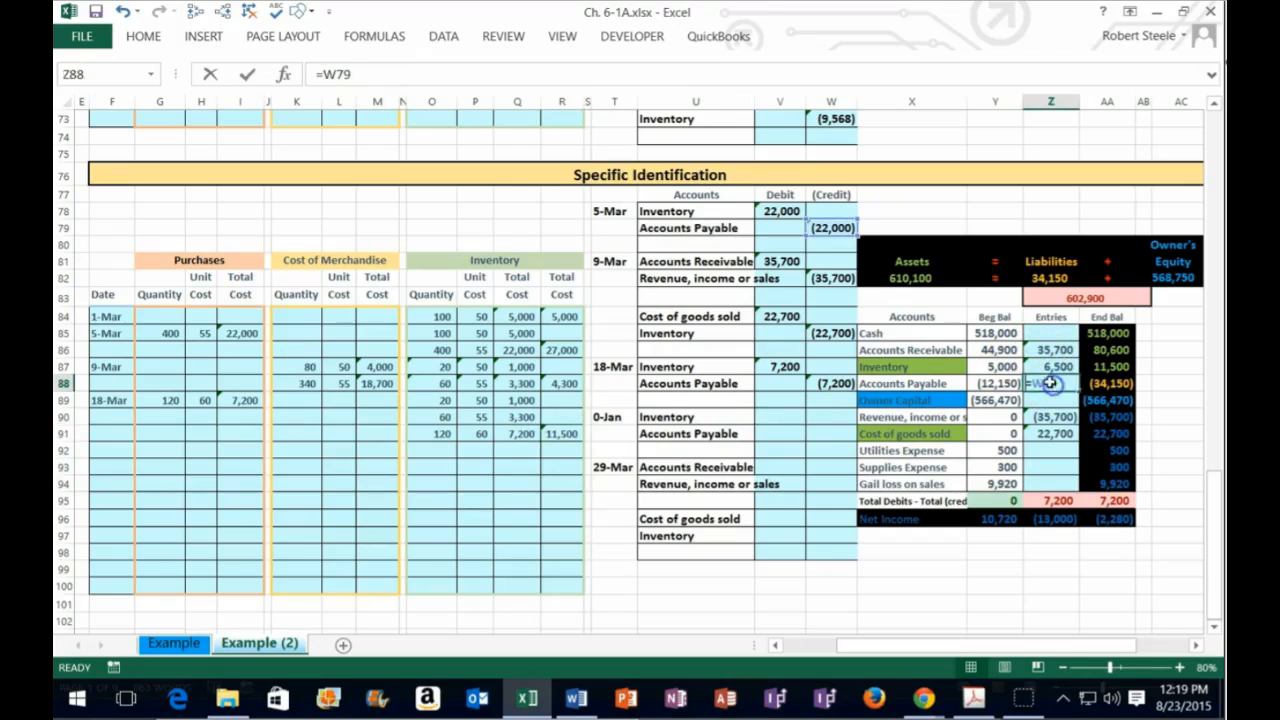
text(+)
click(833, 383)
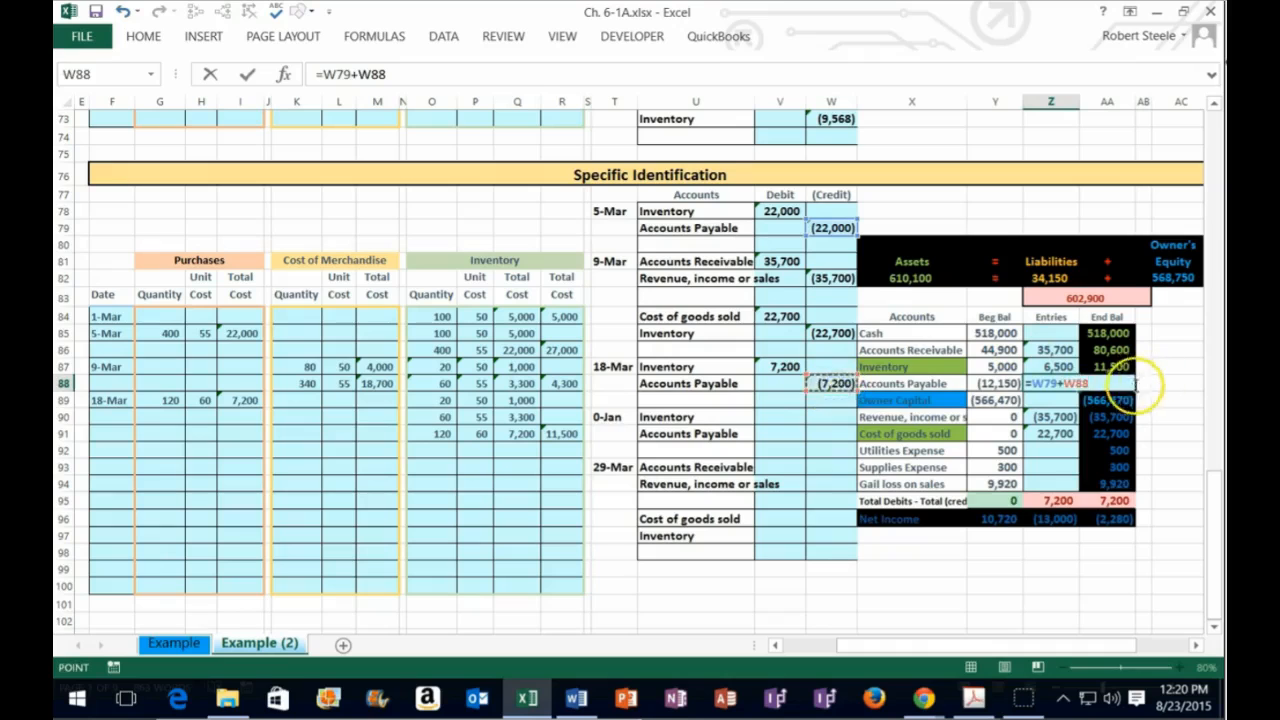
key(Return)
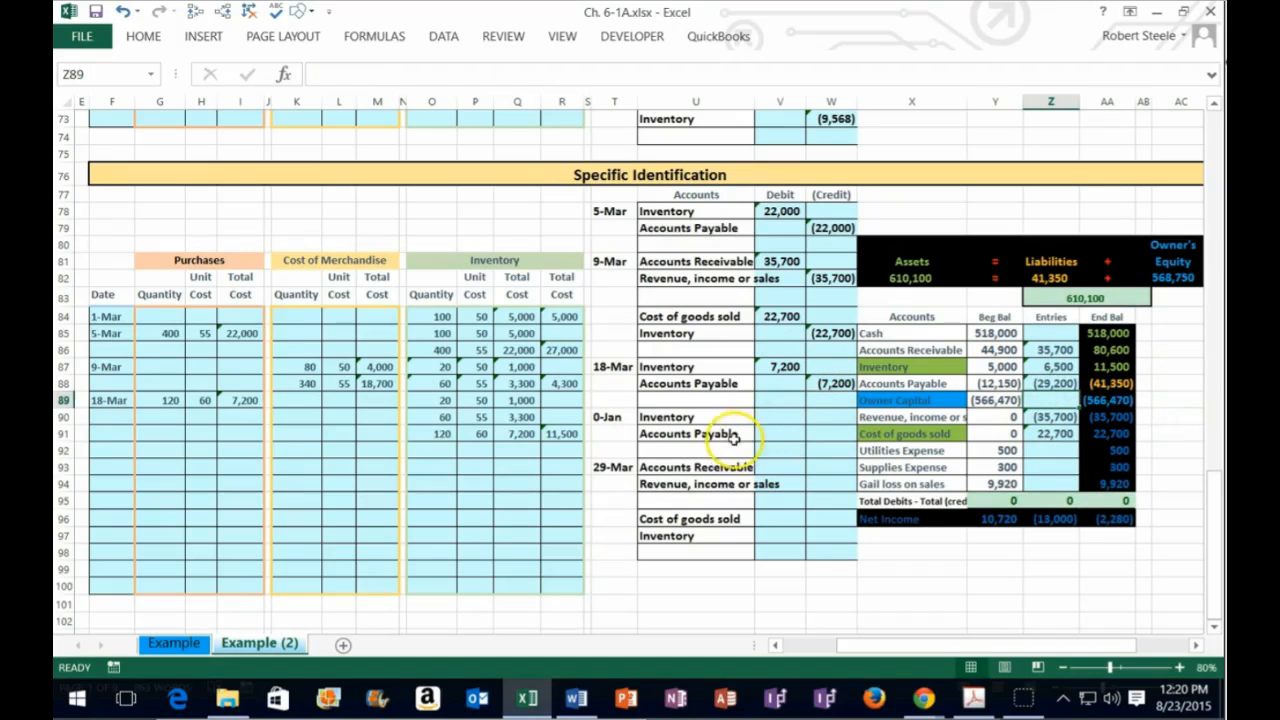
- Bring the assignment PDF back alongside the workbook and enter the next purchase's date, 3/25, in F92
drag(534, 20, 1222, 130)
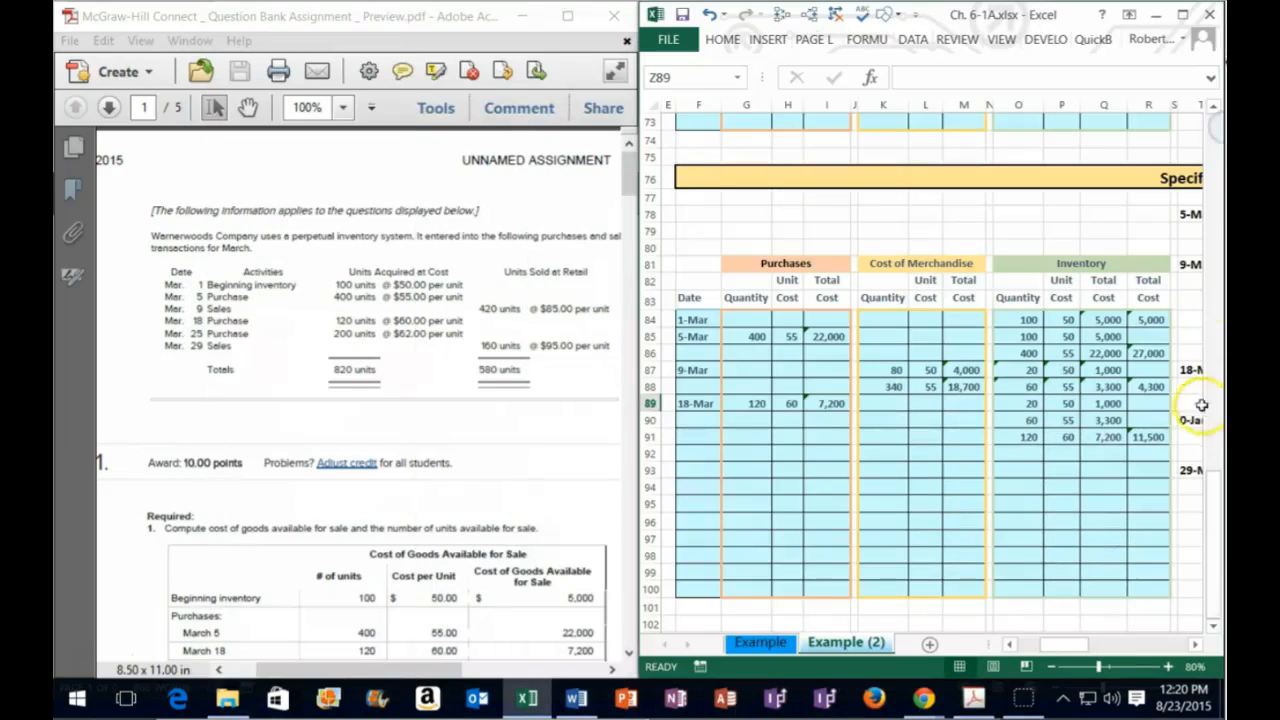
drag(1150, 454, 693, 453)
click(693, 451)
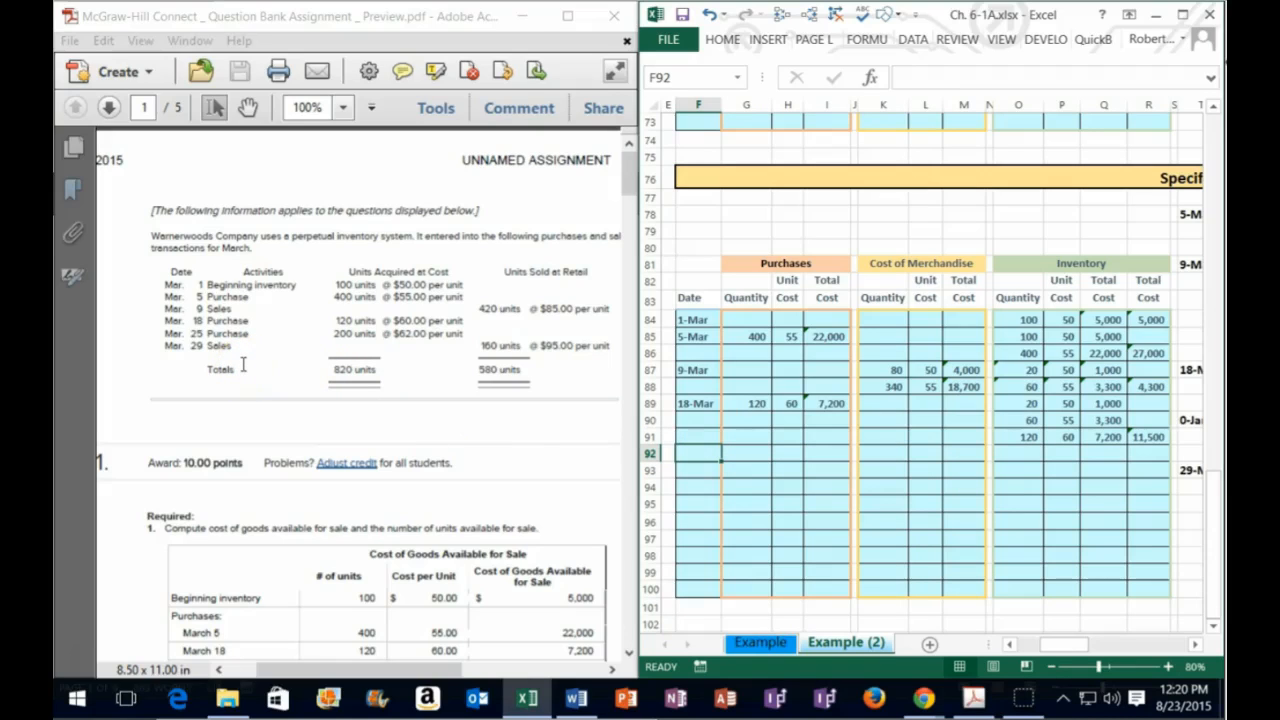
click(260, 335)
text(3/25)
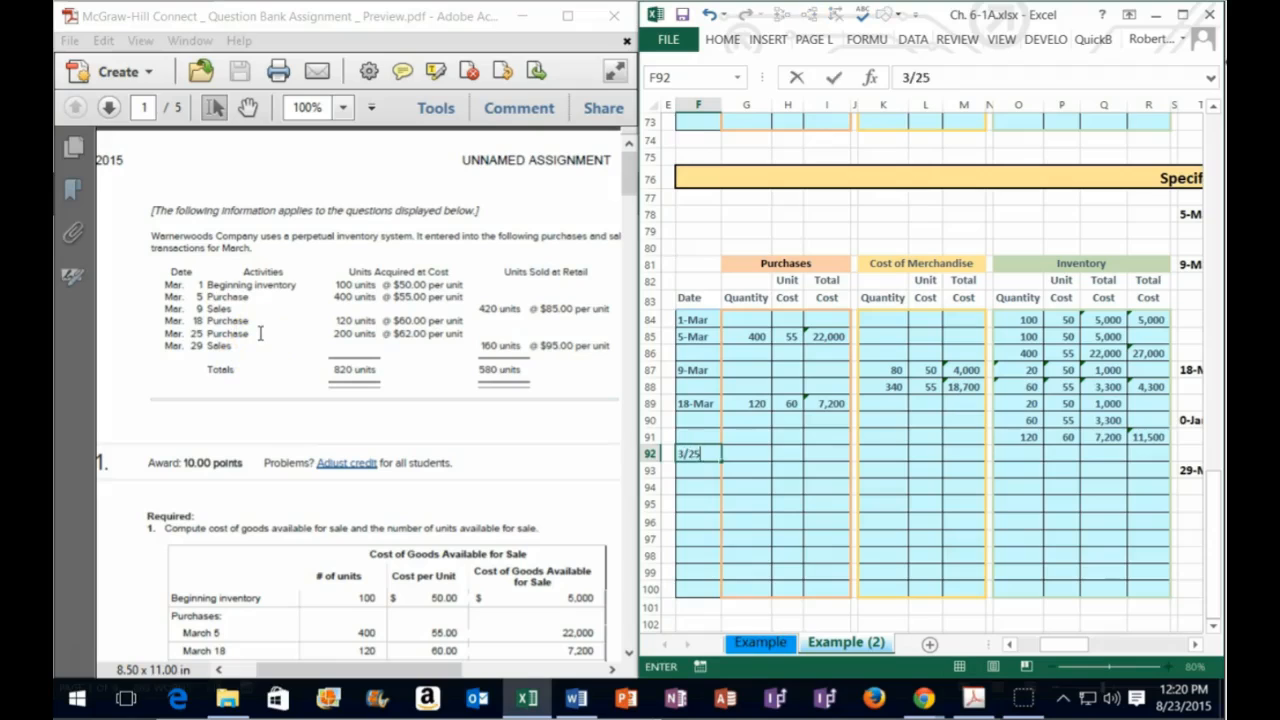
key(Return)
key(Right)
key(Up)
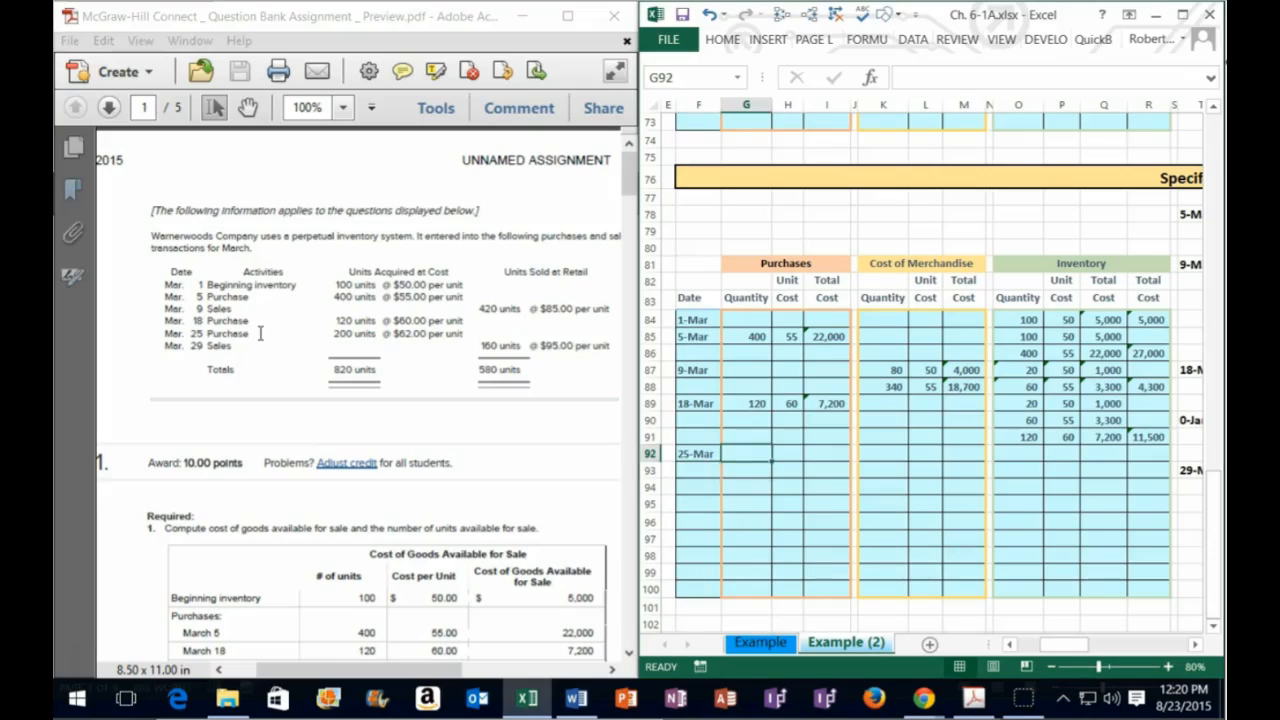
- Fill in the 25-Mar purchase with quantity 200 in G92, unit cost 62 in H92 and total cost =G92*H92 in I92
text(120)
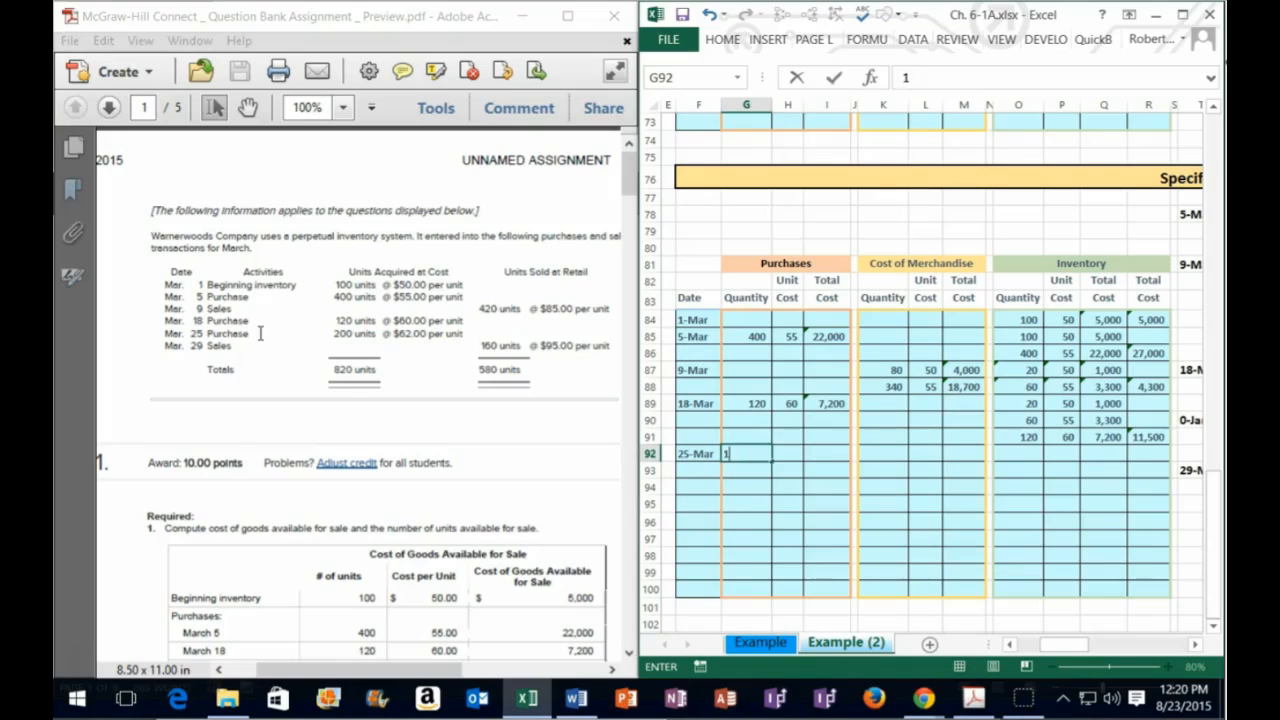
key(Tab)
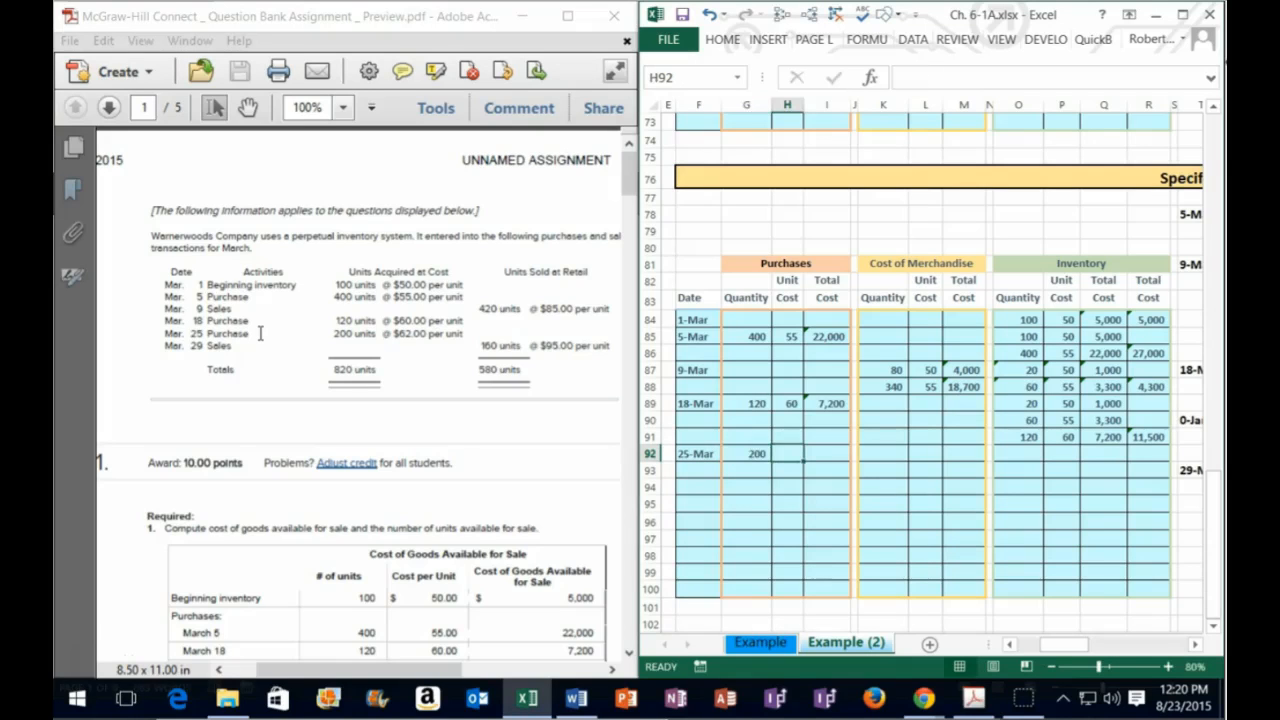
text(62)
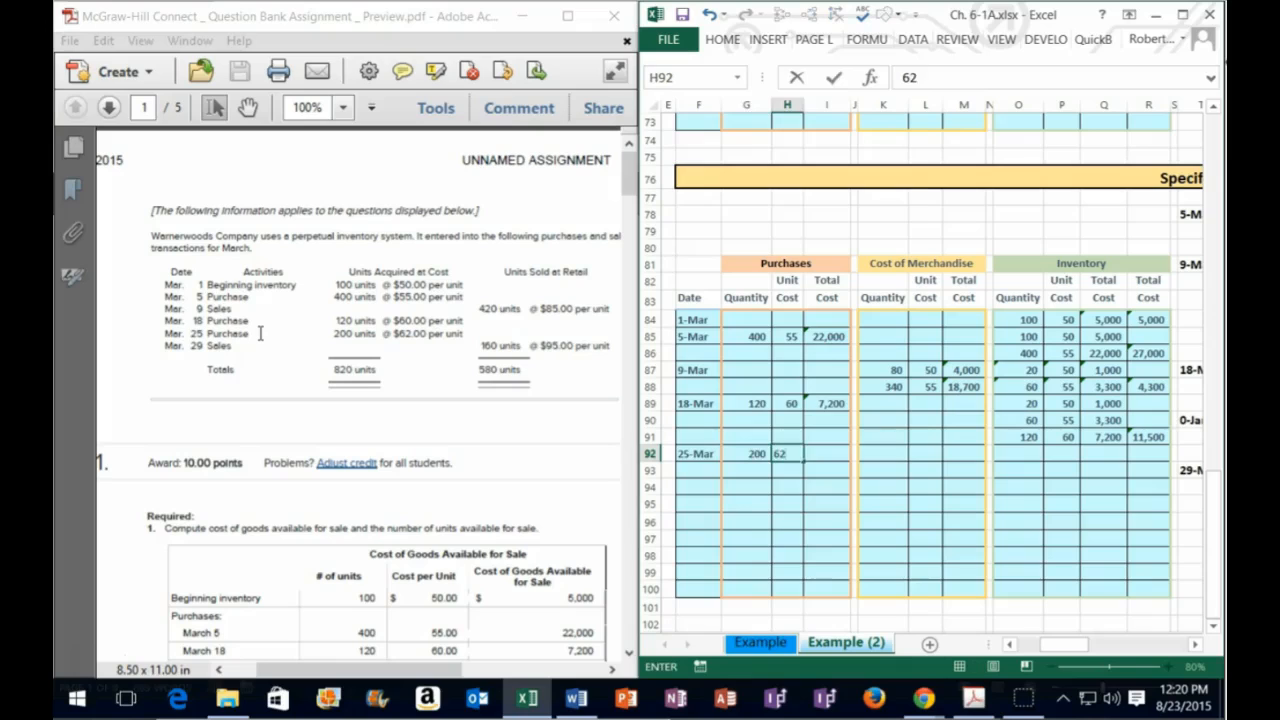
key(Tab)
text(=)
key(Left)
key(Left)
text(*)
key(Left)
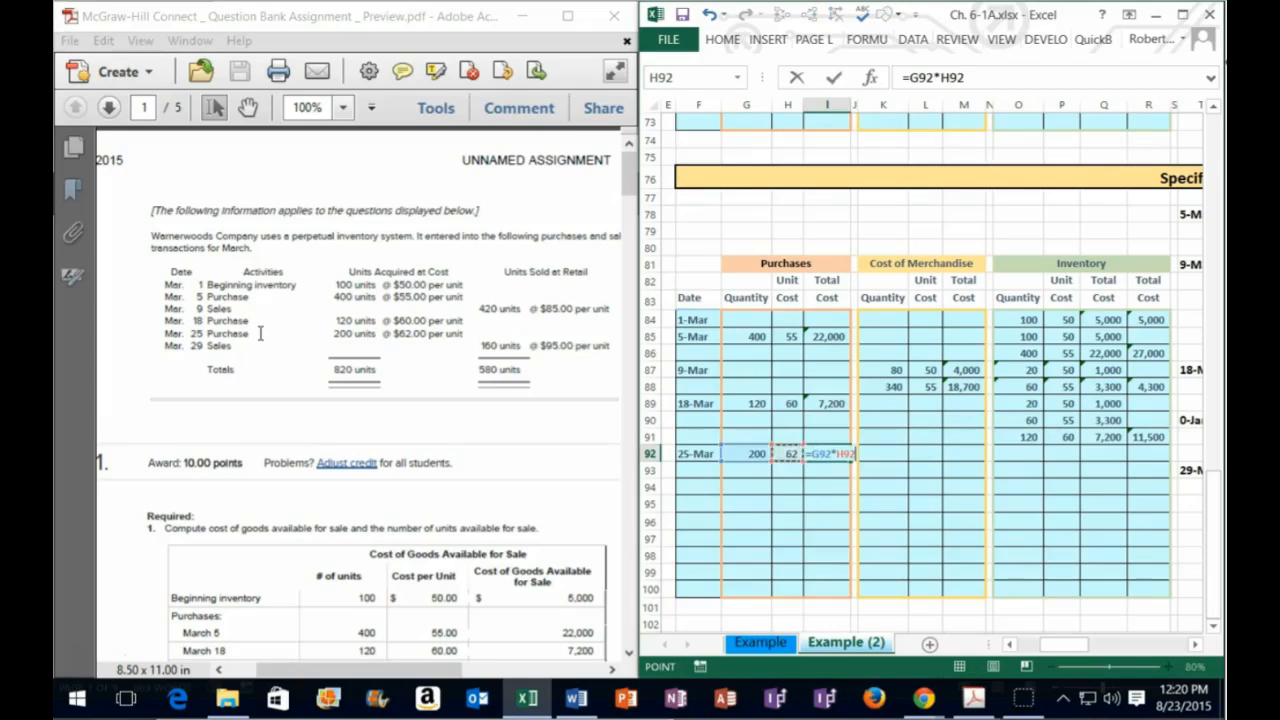
key(Return)
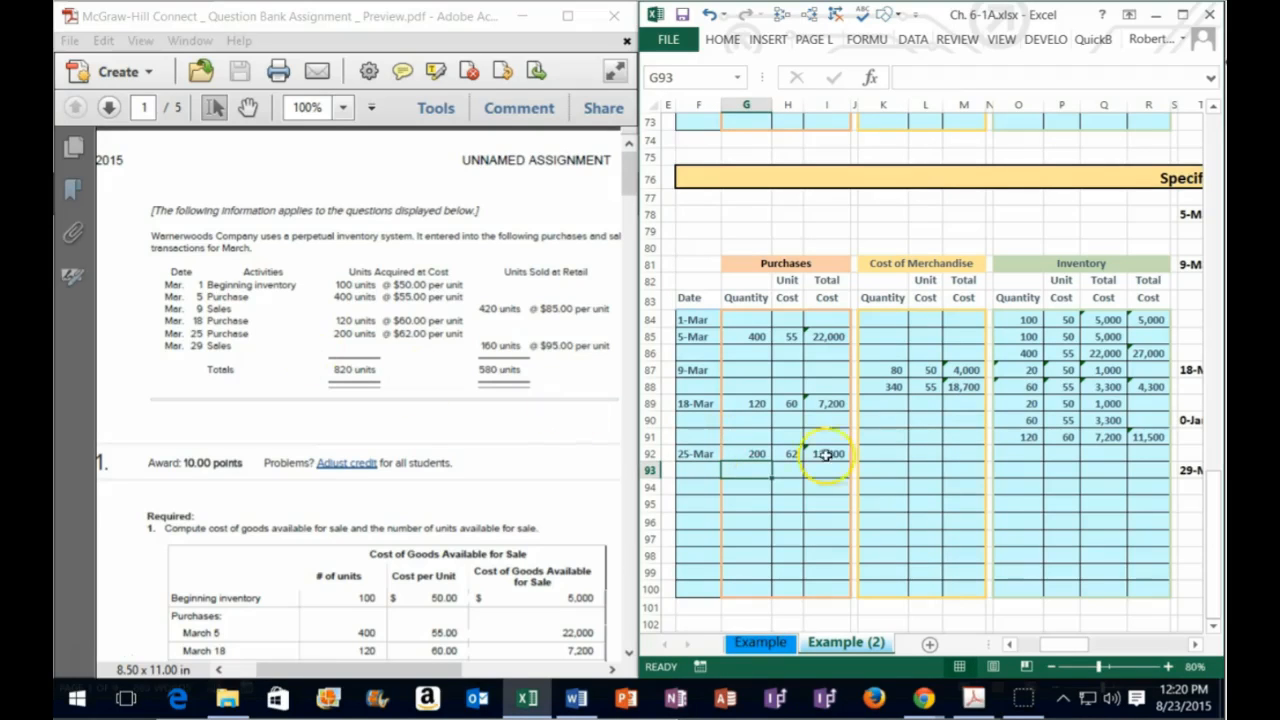
- Copy the 18-Mar inventory layers in O89:Q91 and paste them as values starting at O92
drag(1020, 403, 1090, 420)
drag(1010, 454, 1104, 452)
drag(1022, 402, 1104, 433)
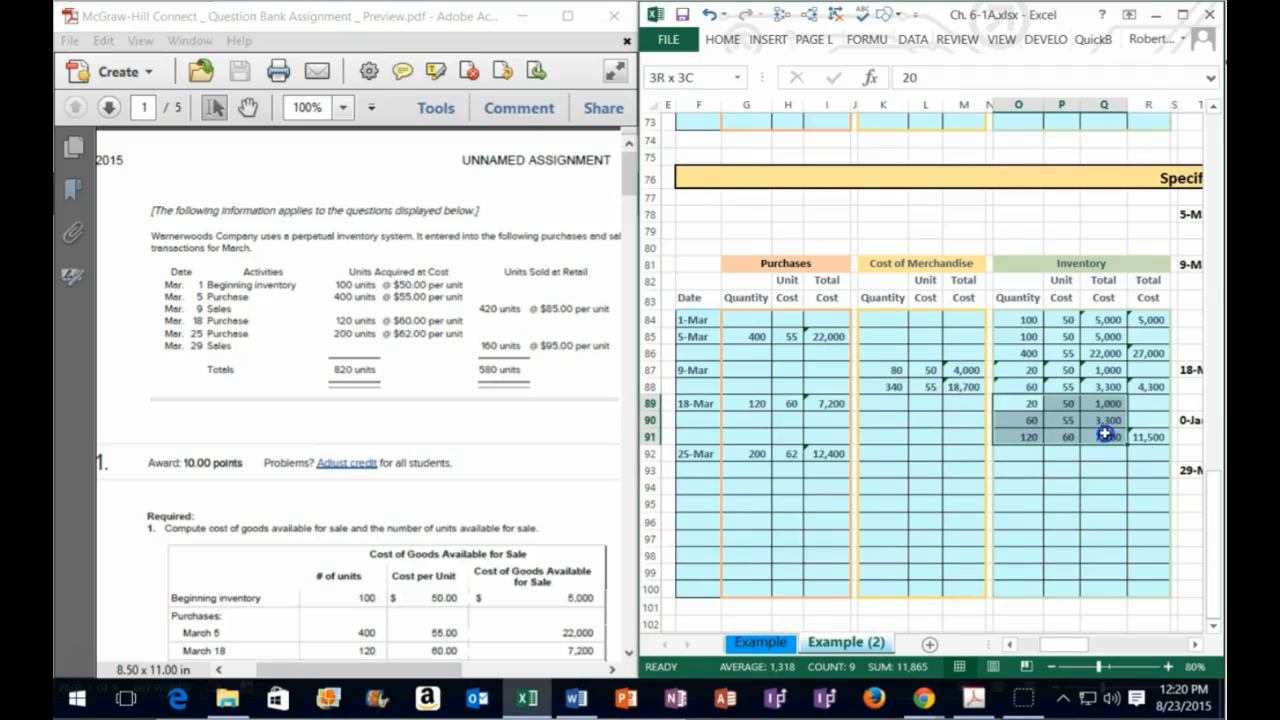
right_click(1022, 420)
click(877, 61)
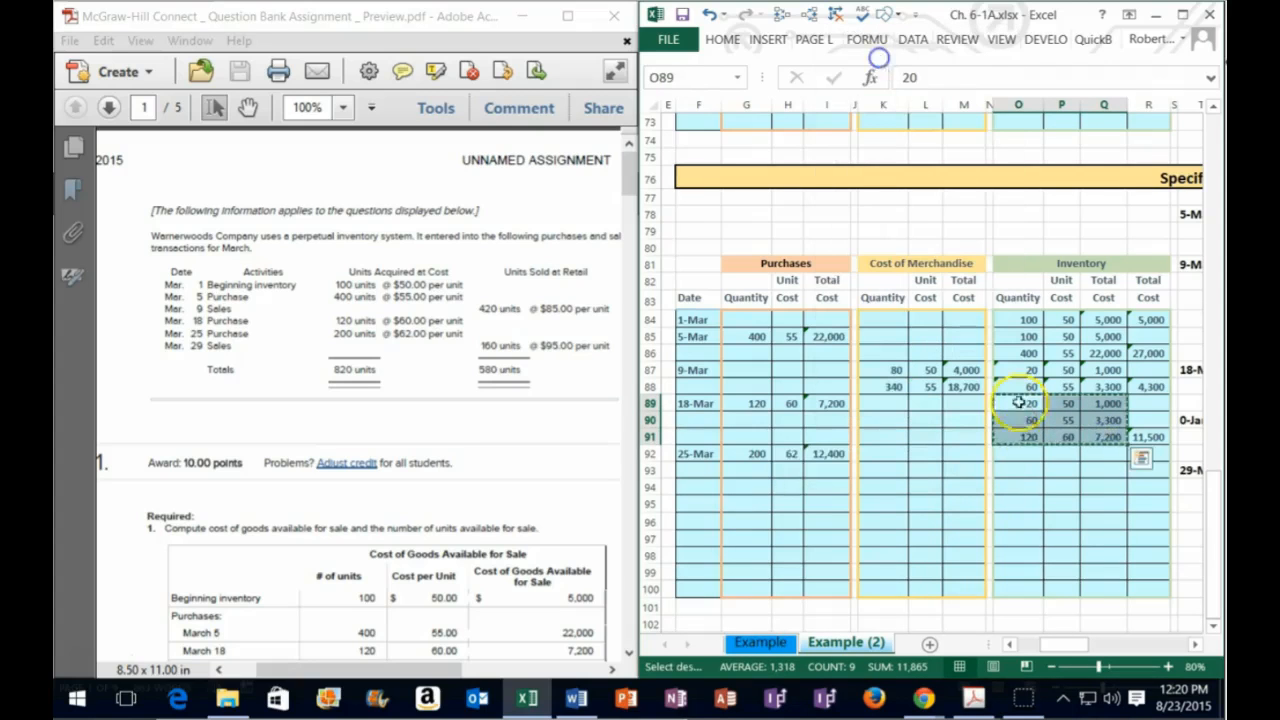
drag(697, 453, 1024, 453)
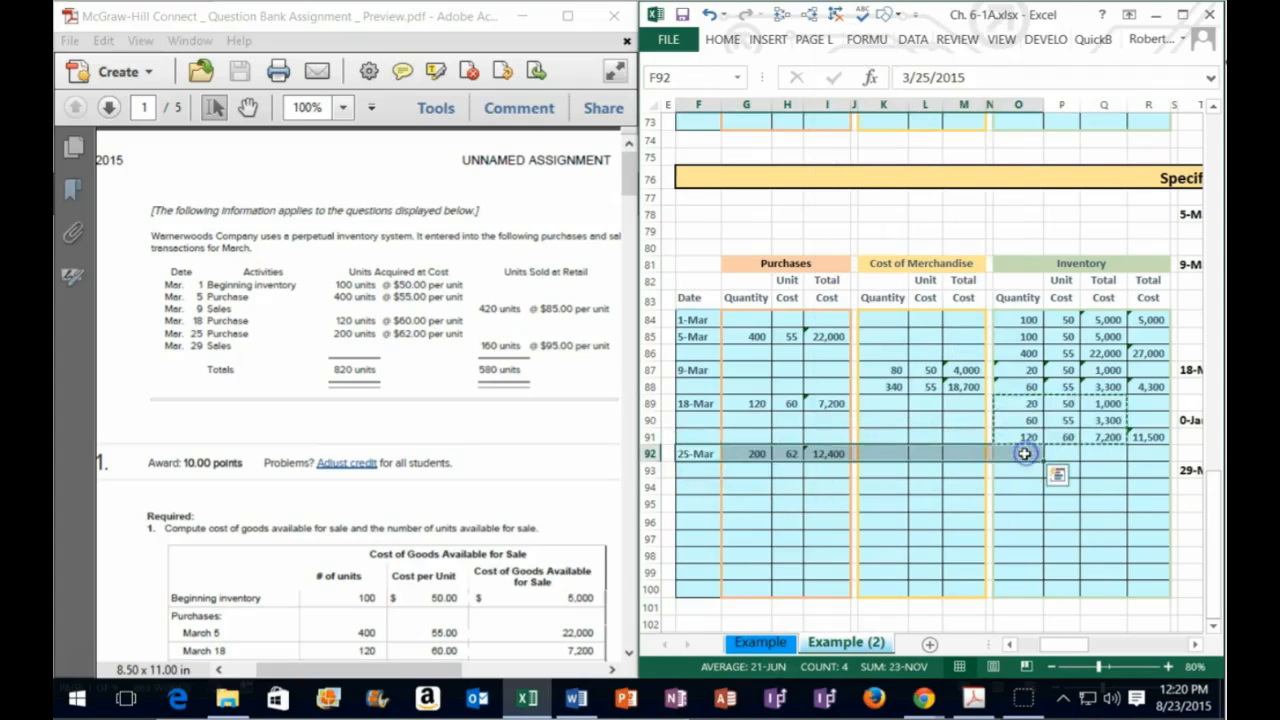
click(1025, 453)
right_click(1025, 453)
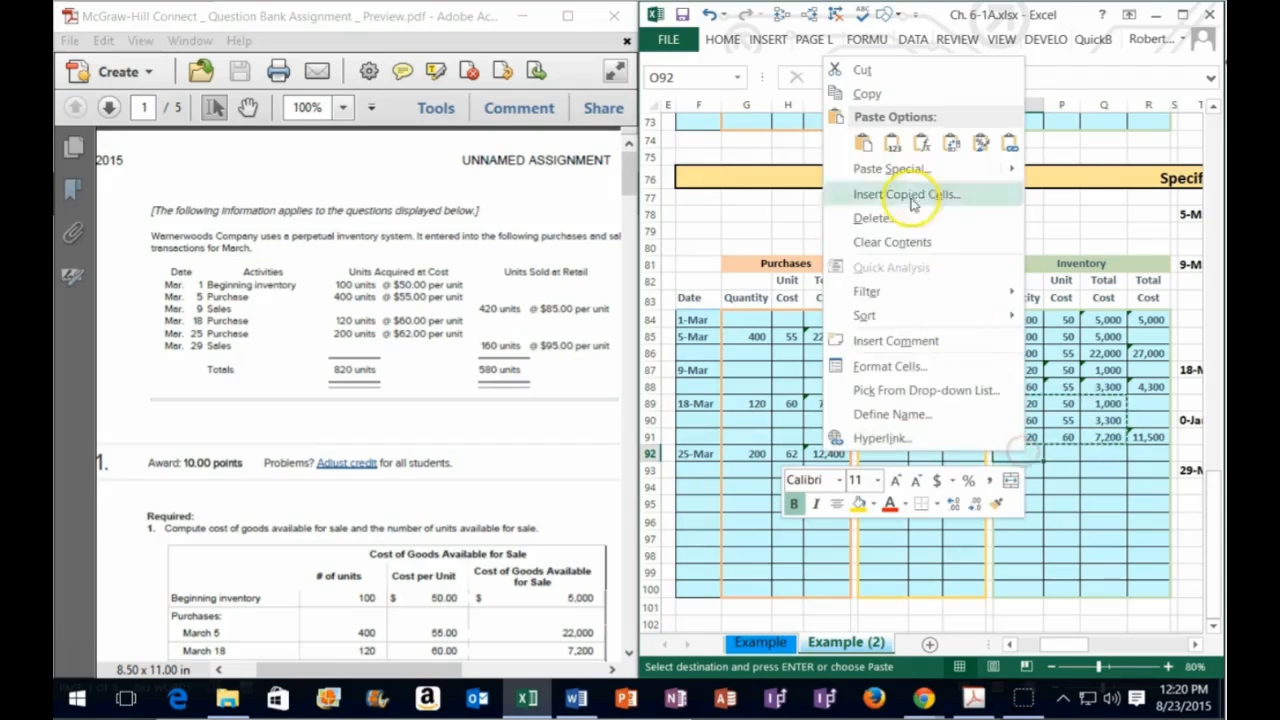
click(896, 145)
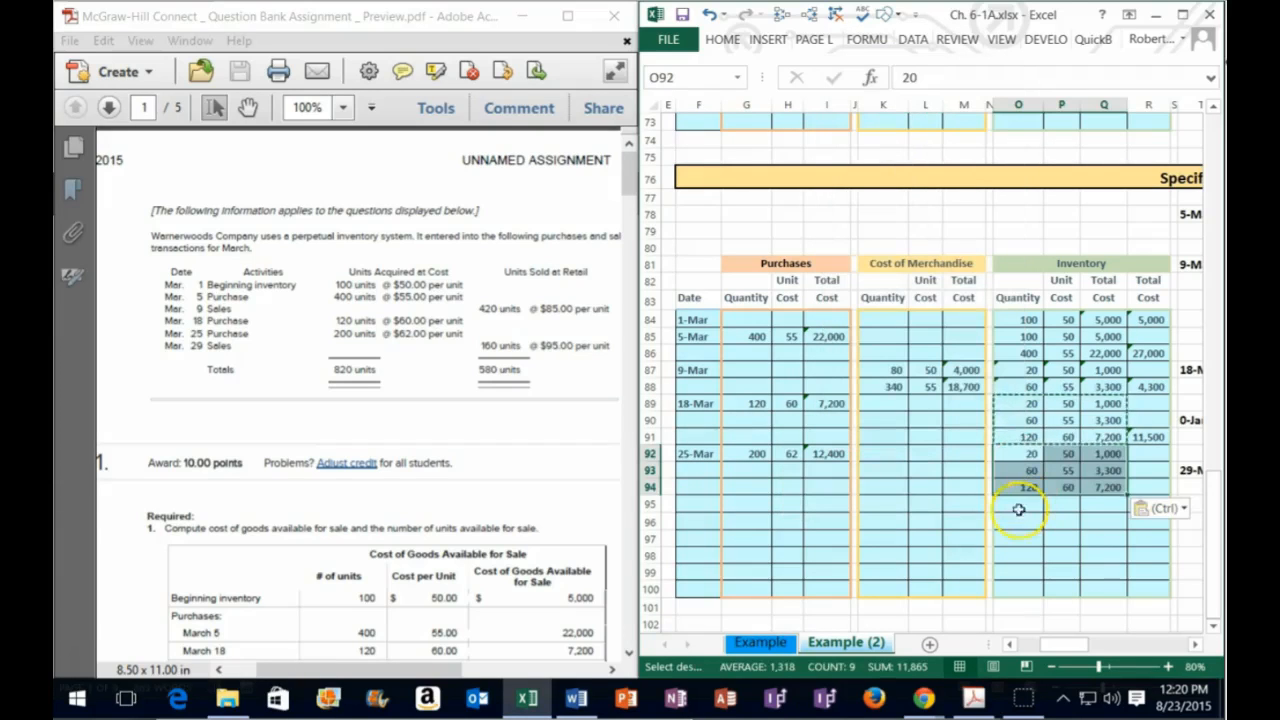
- Copy the 25-Mar purchase in G92:I92 and paste it as values into the Inventory columns starting at O95
drag(740, 454, 826, 453)
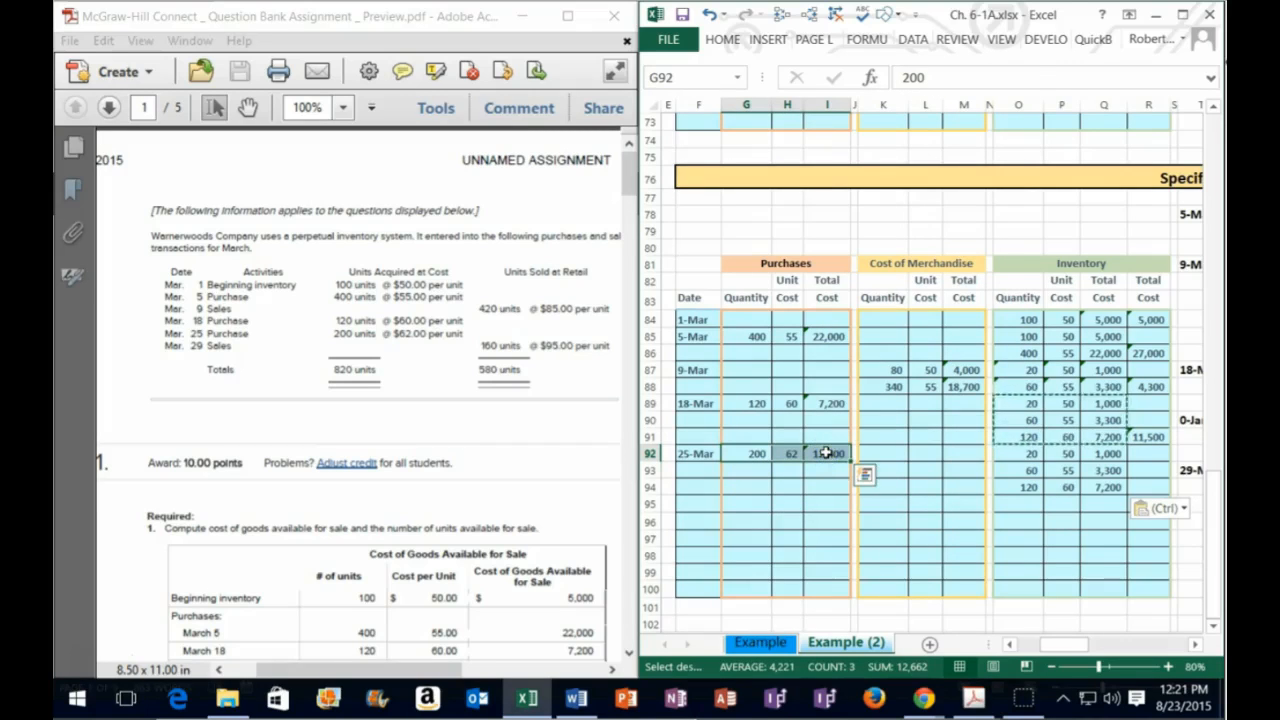
right_click(826, 453)
click(864, 95)
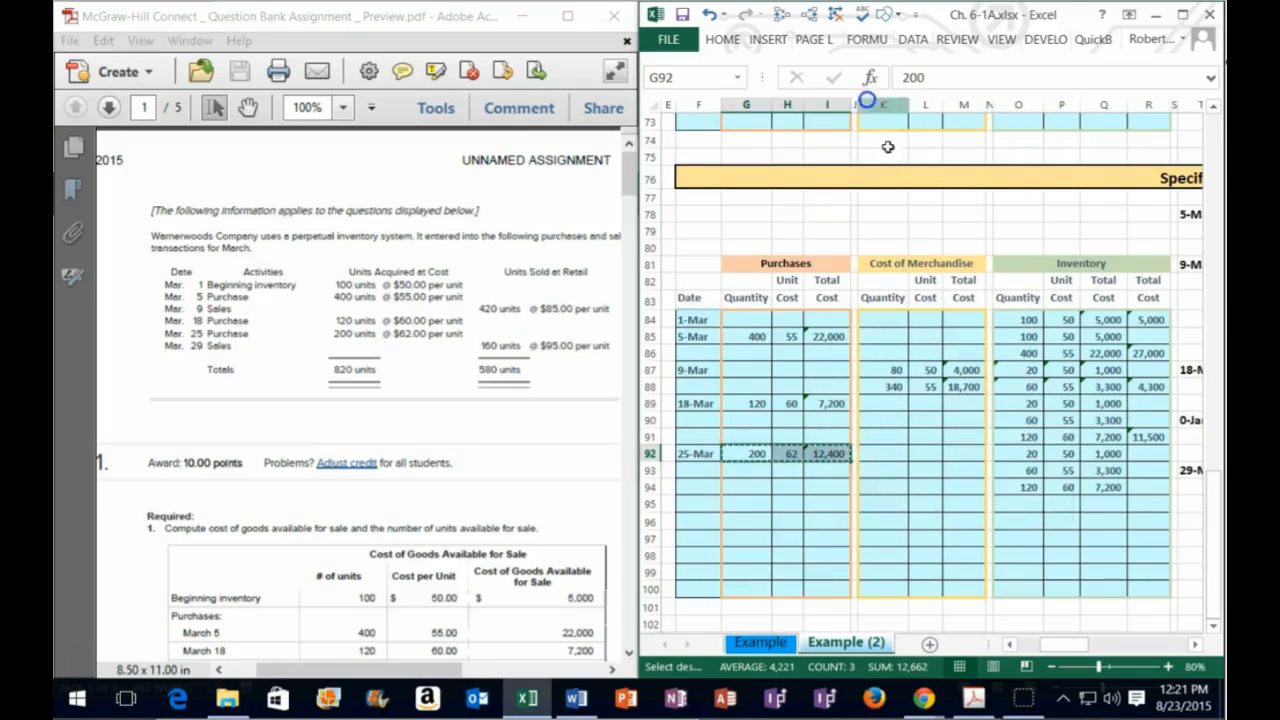
click(1020, 503)
right_click(1020, 504)
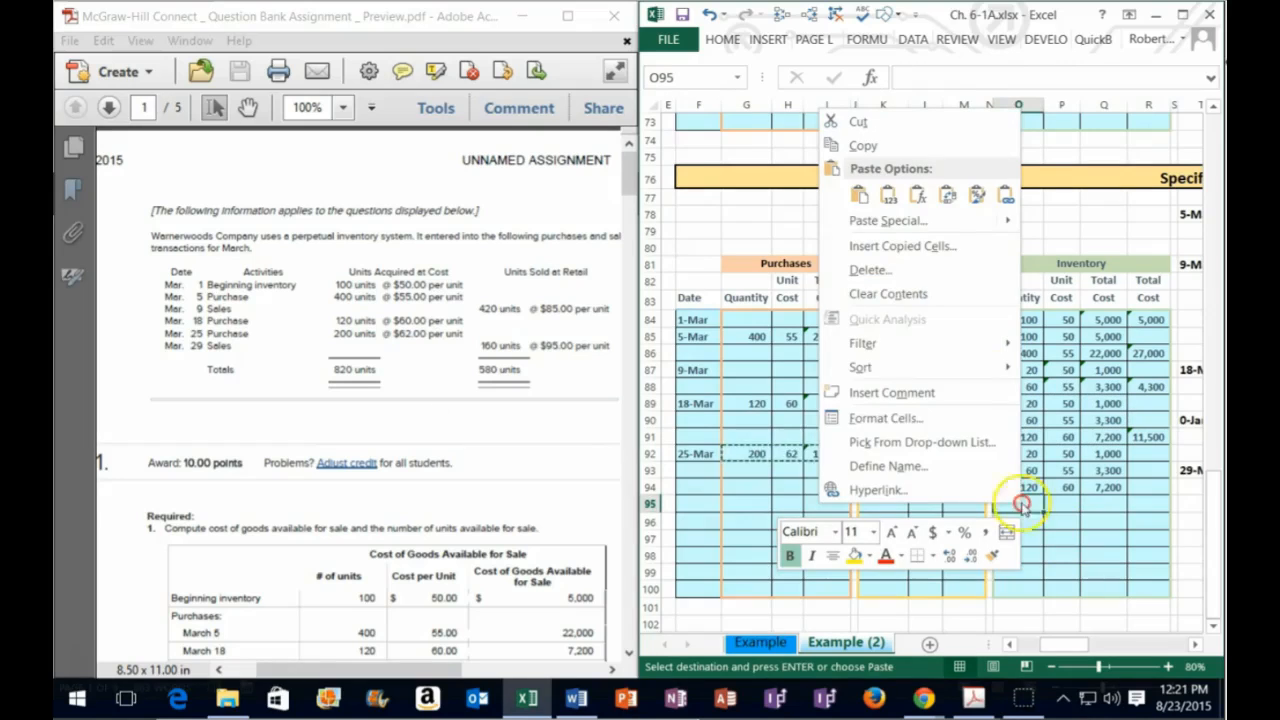
click(889, 197)
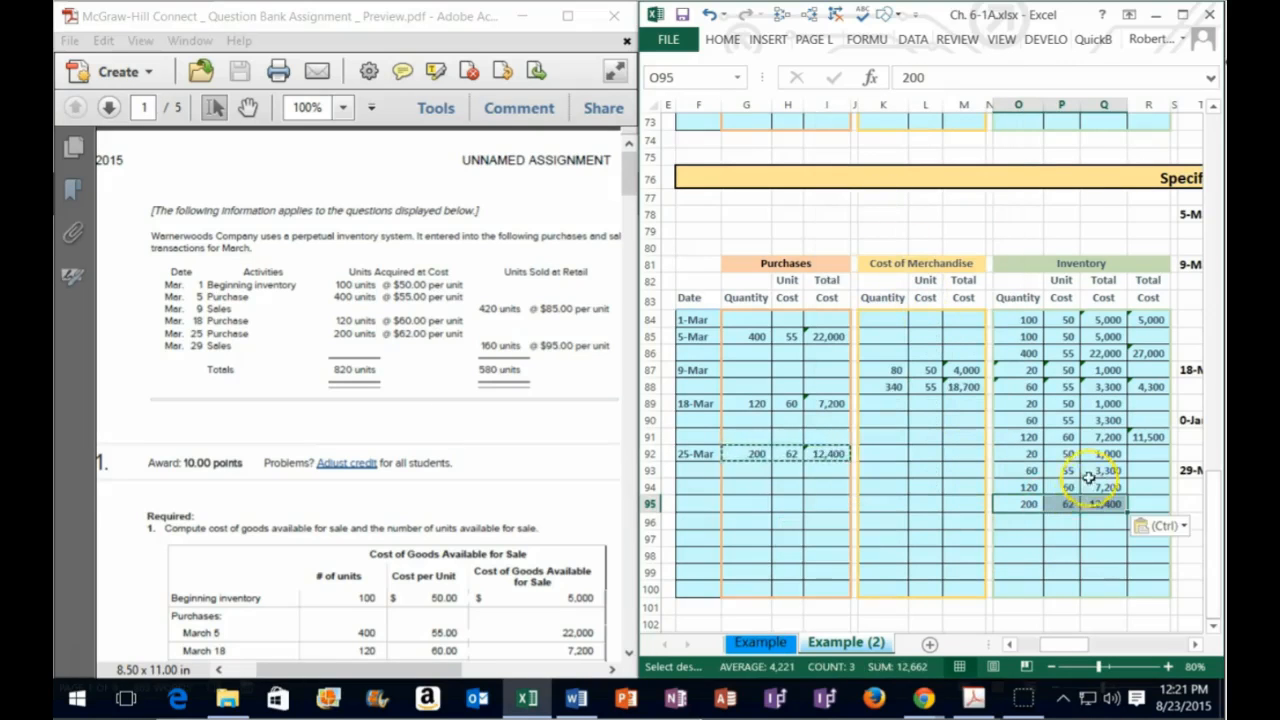
- Total the 25-Mar inventory layers in R95 with a SUM of Q92:Q95
click(1022, 454)
drag(1023, 472, 1056, 499)
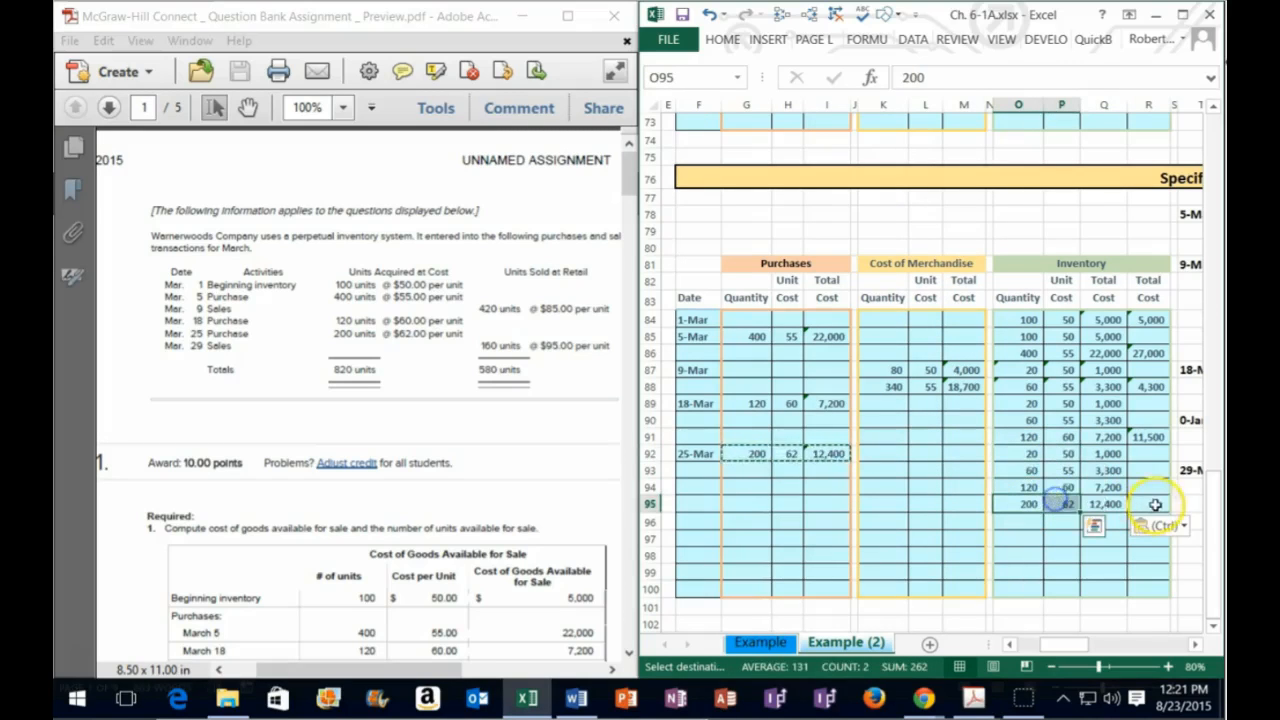
click(1152, 501)
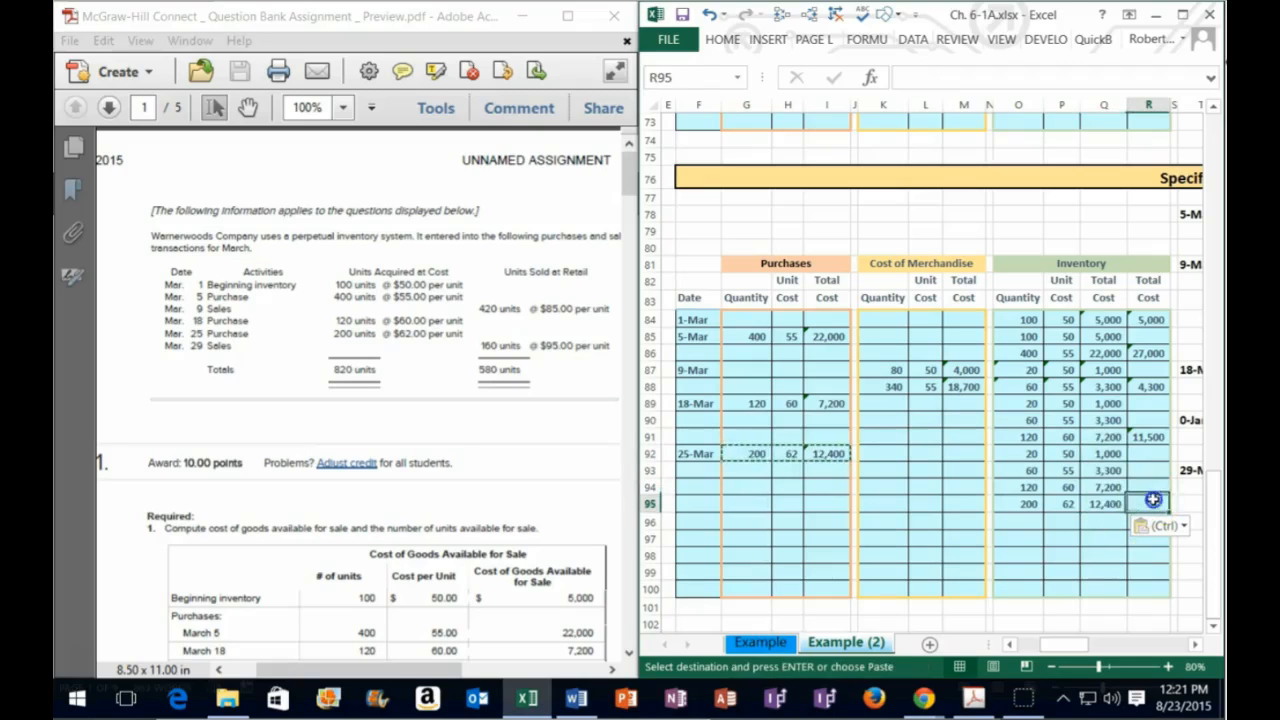
text(=sum()
drag(1111, 453, 1111, 503)
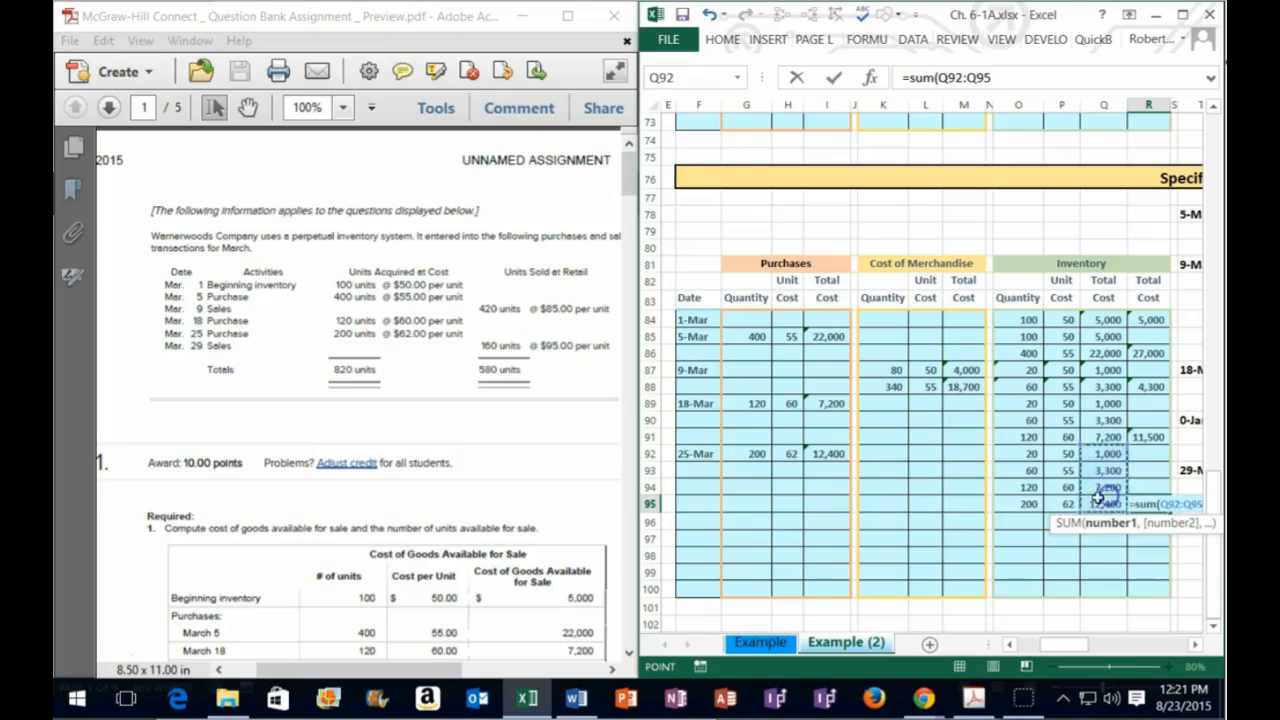
key(Return)
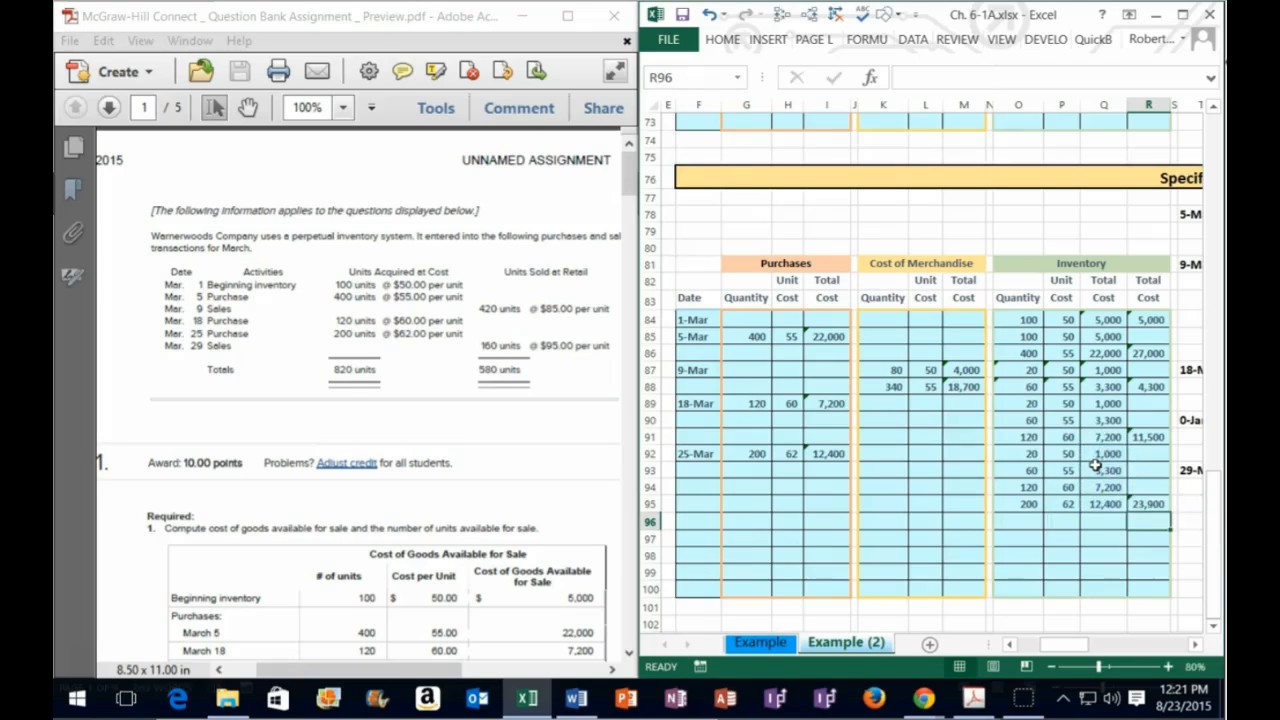
- Show the workbook full screen and link the next entry's Inventory debit in V90 to the 25-Mar purchase total in I92
drag(697, 453, 820, 453)
click(837, 454)
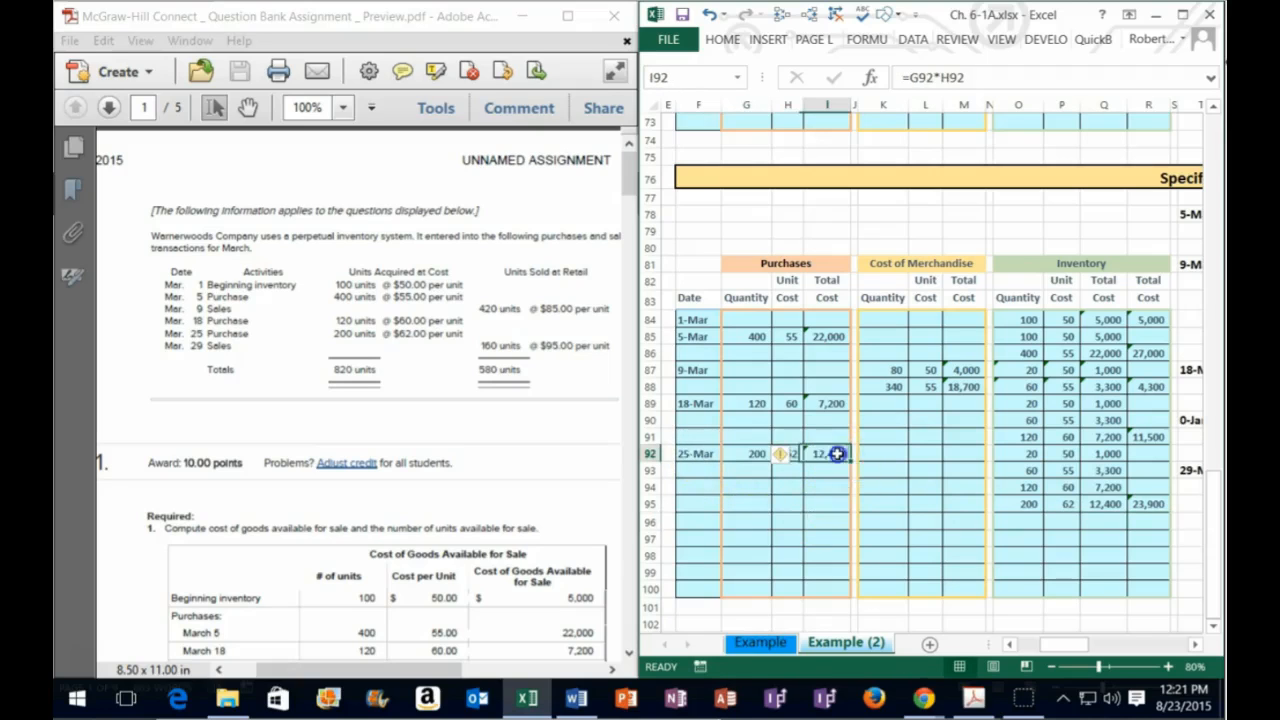
click(1183, 16)
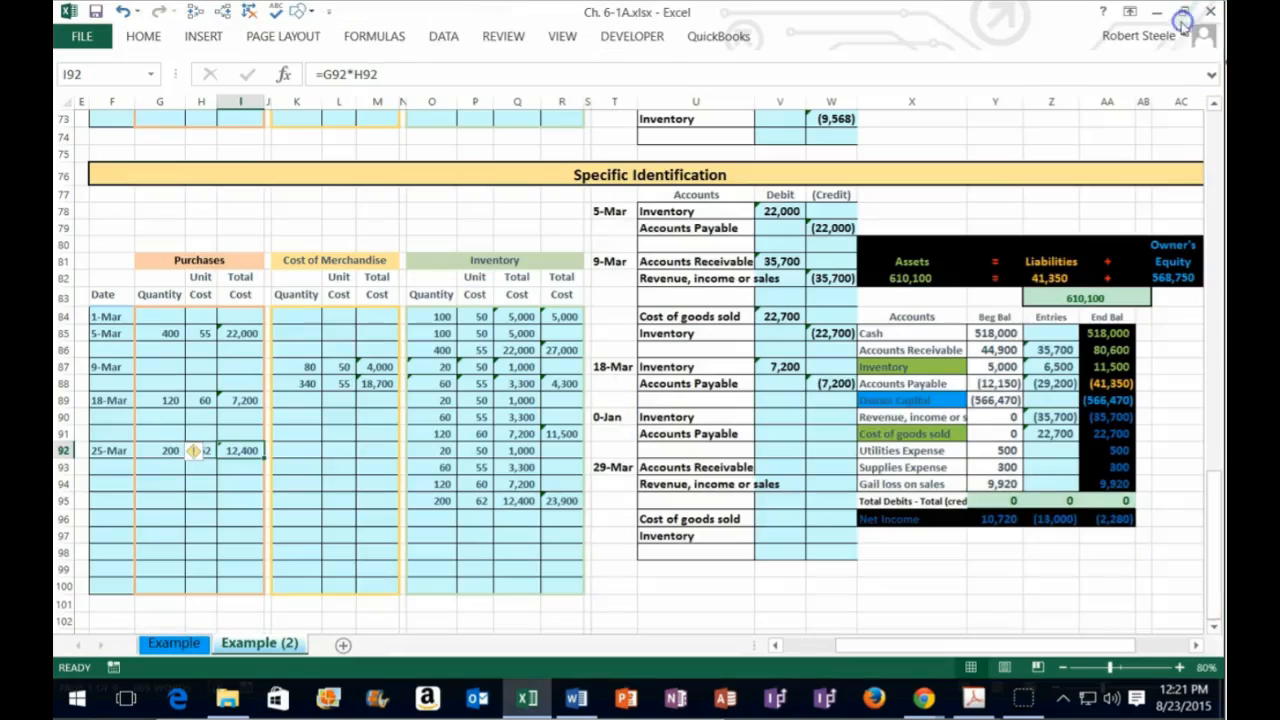
click(770, 418)
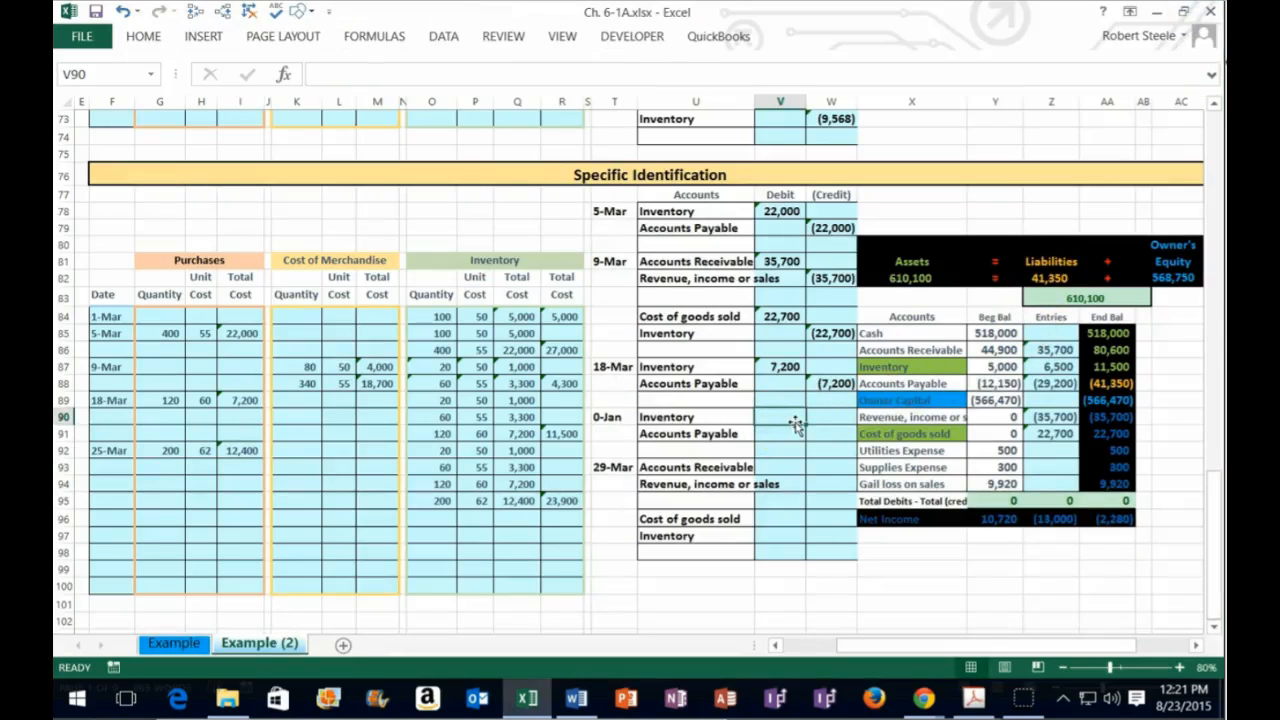
text(=)
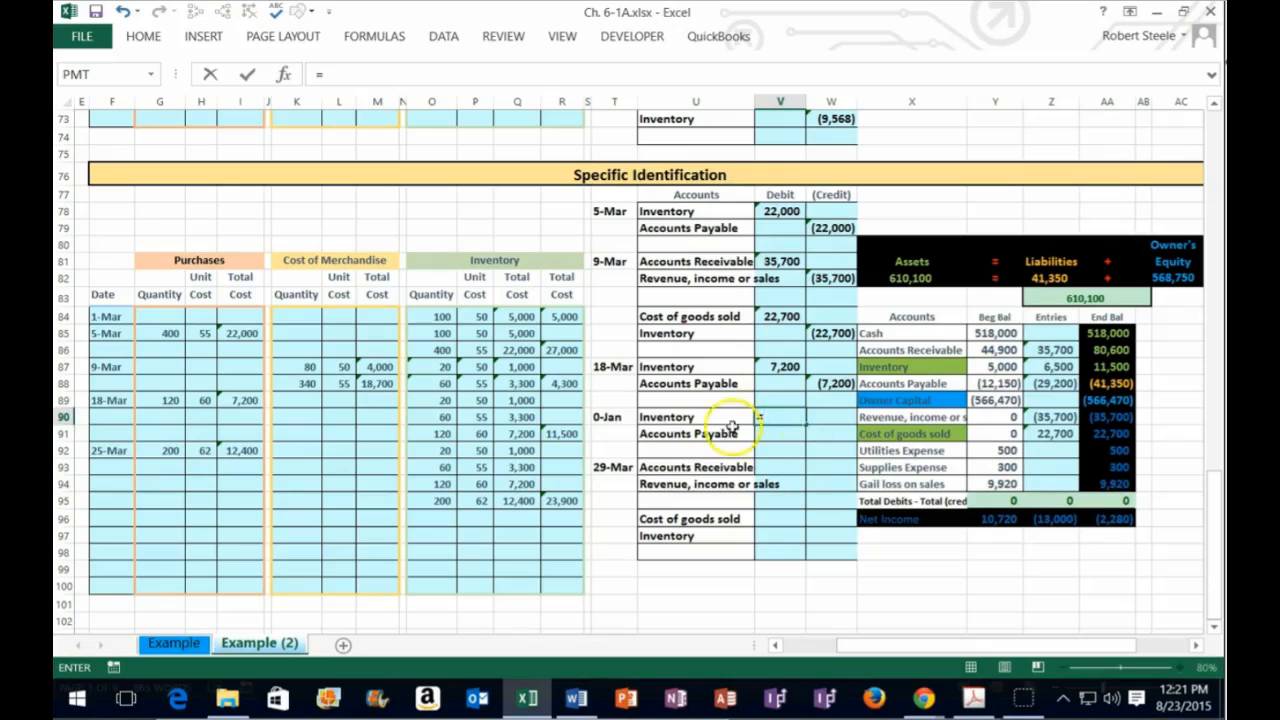
click(246, 451)
key(Return)
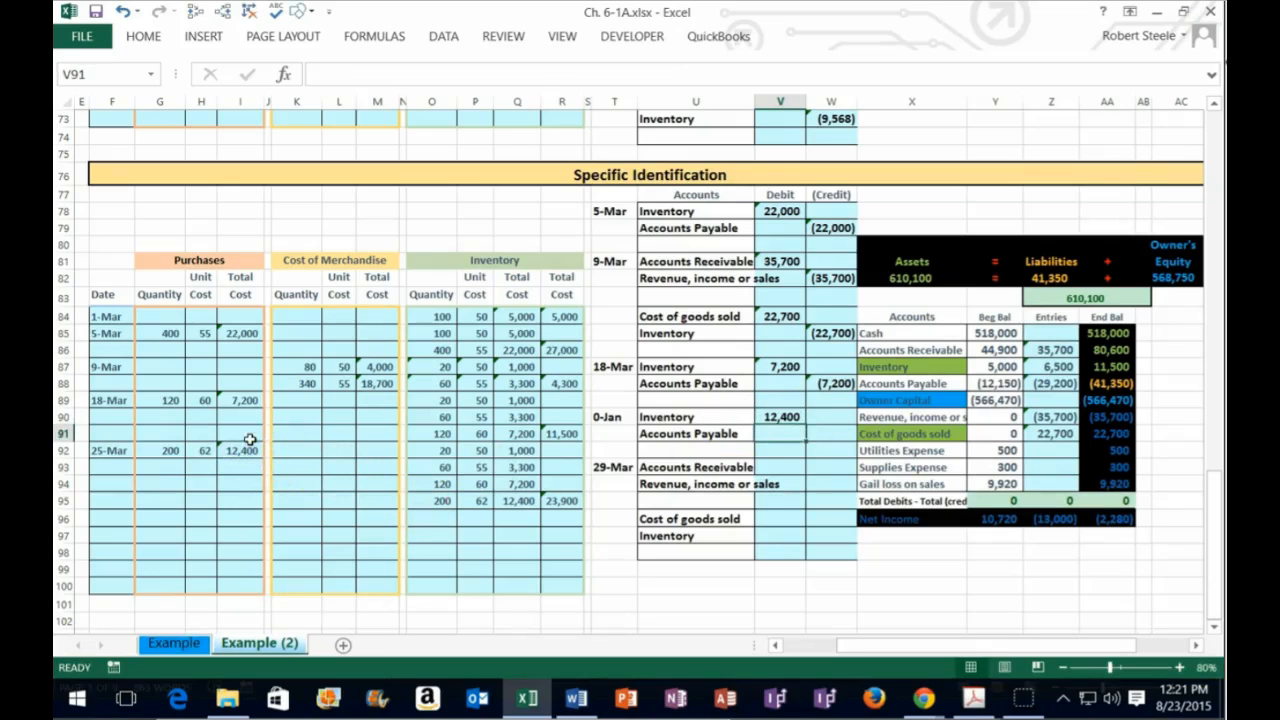
- Enter the 25-Mar Accounts Payable credit in W91 as the negative of the Inventory debit in V90
click(830, 518)
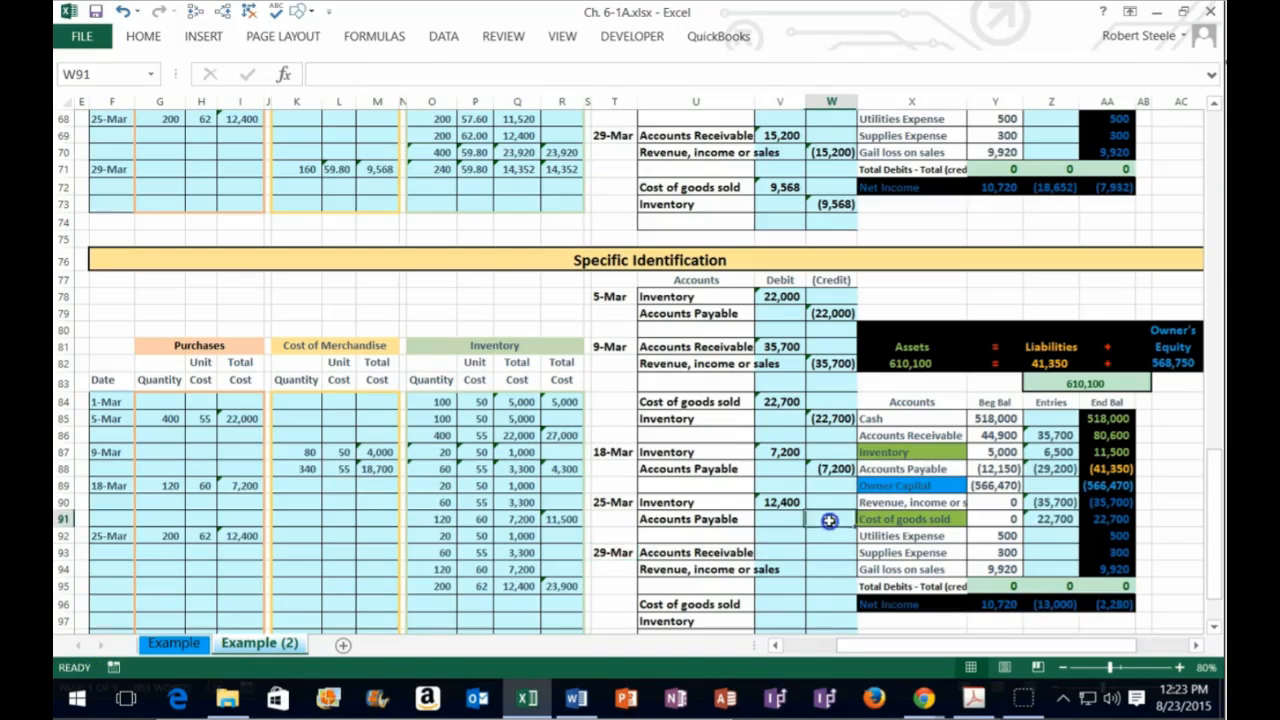
text(-)
key(Return)
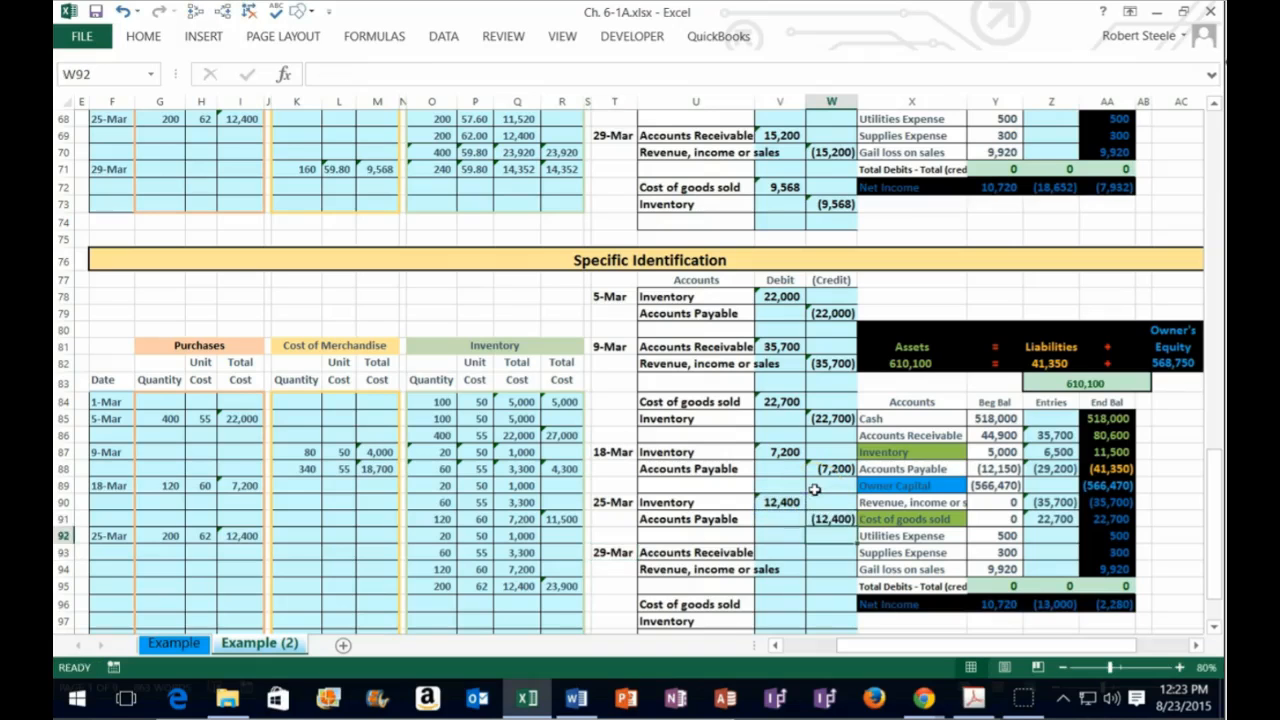
- Extend the Inventory posting in Z87 to =V78+W85+V87+V90 and compare the ending balance in AA87 with the table total in R95
double_click(1062, 452)
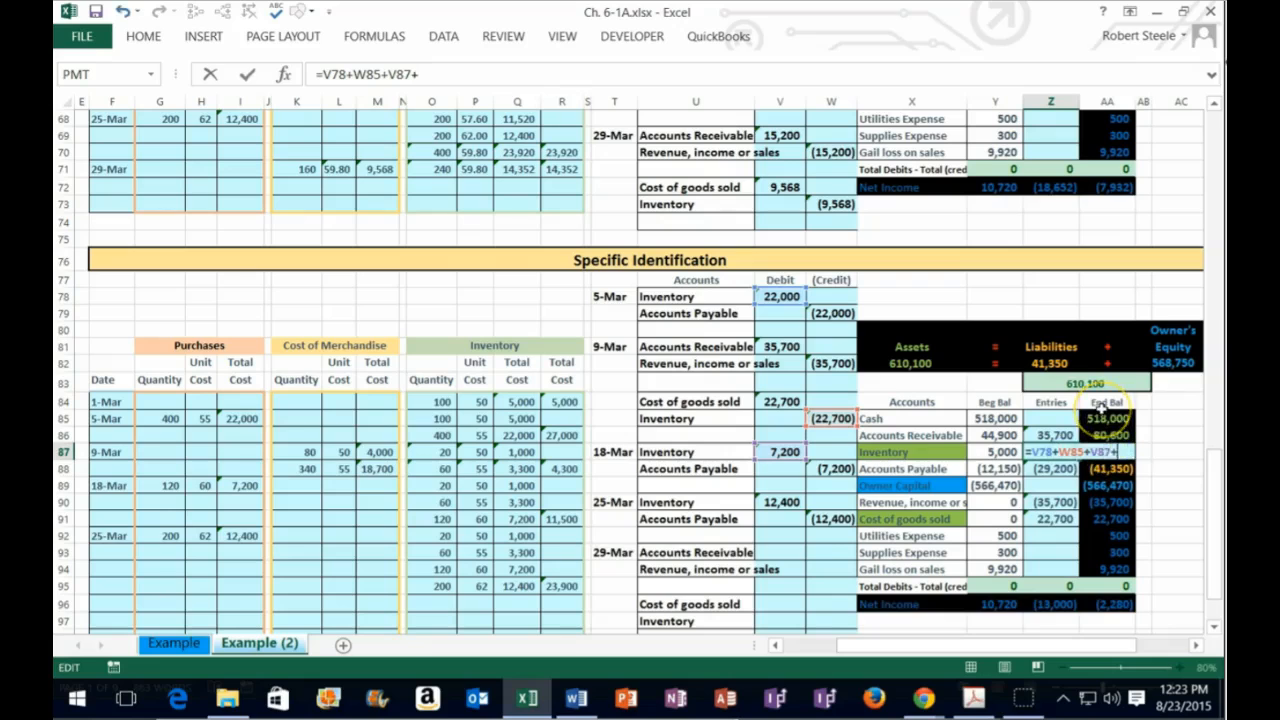
click(781, 502)
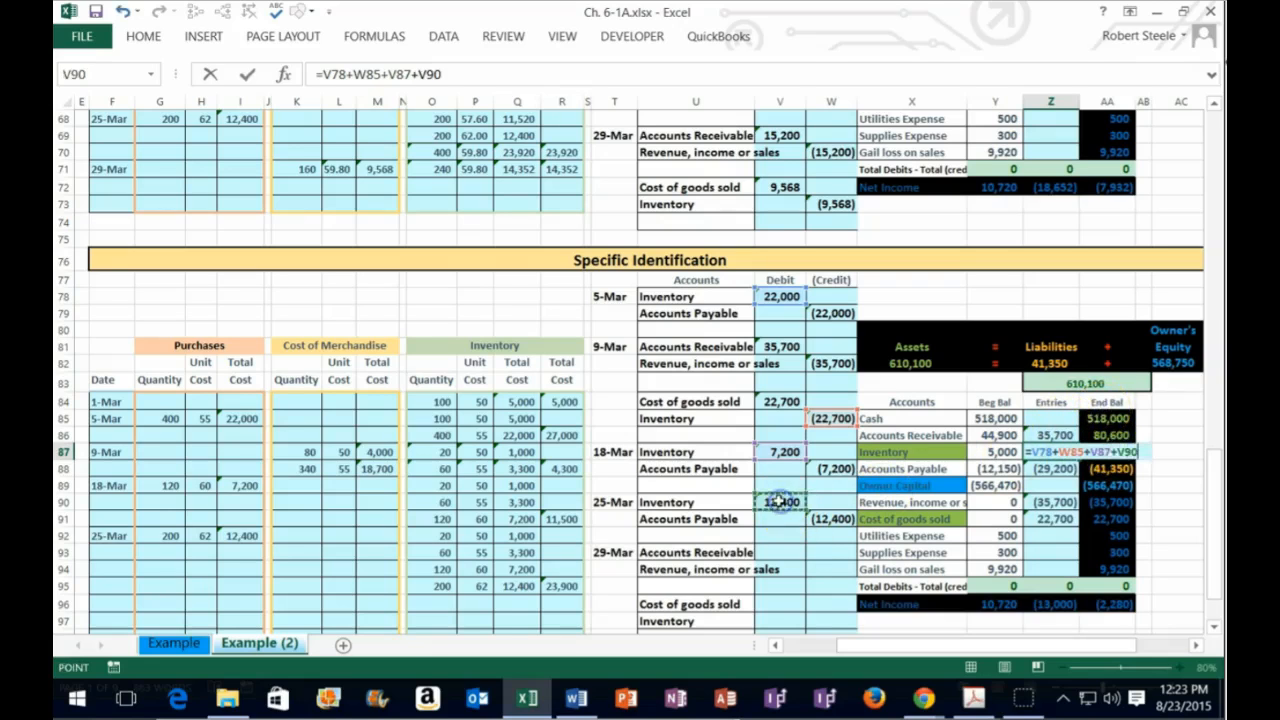
key(Return)
key(Up)
key(Right)
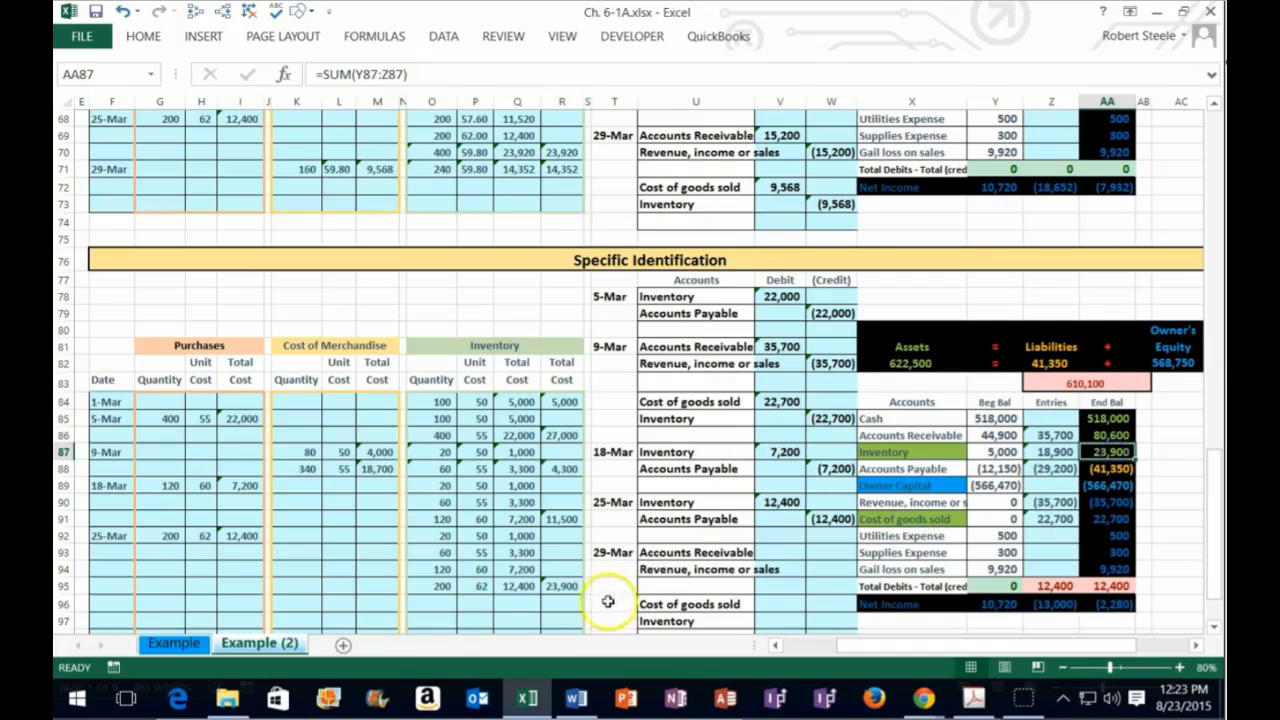
click(563, 589)
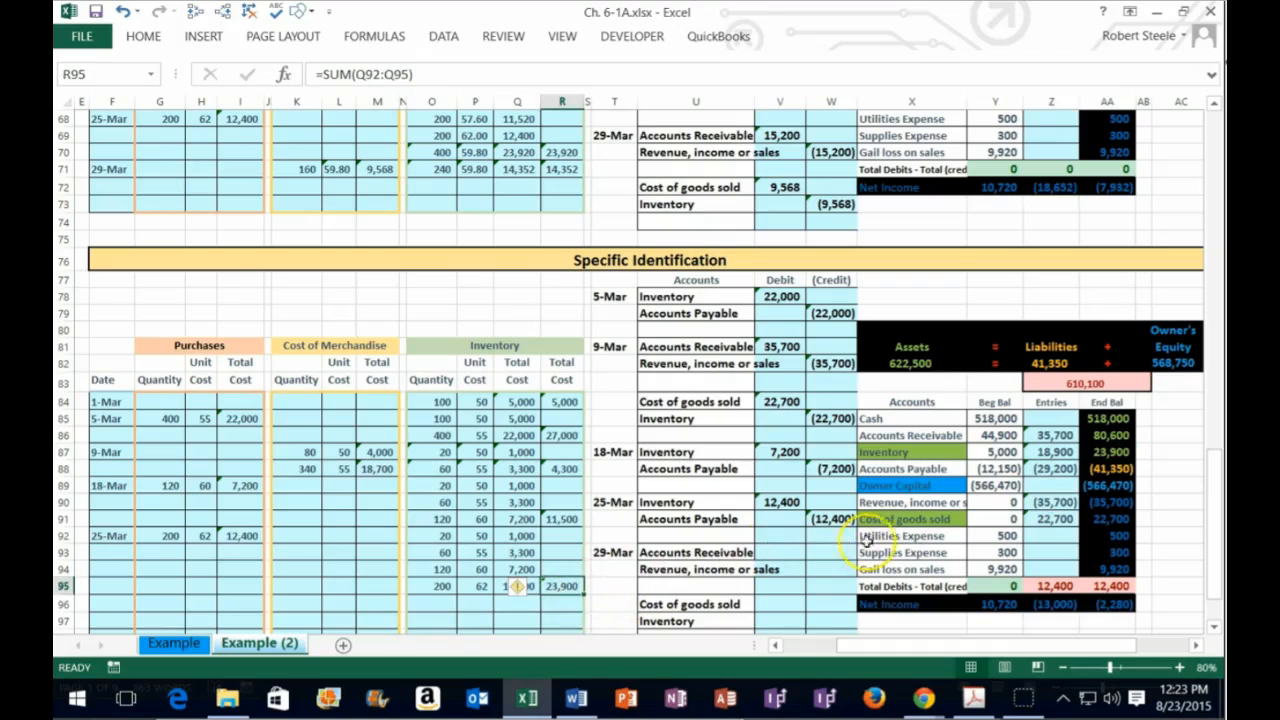
- Add the 25-Mar Accounts Payable credit to the posting in Z88, making the formula =W79+W88+W91, and check the ending balance in AA88
click(1046, 468)
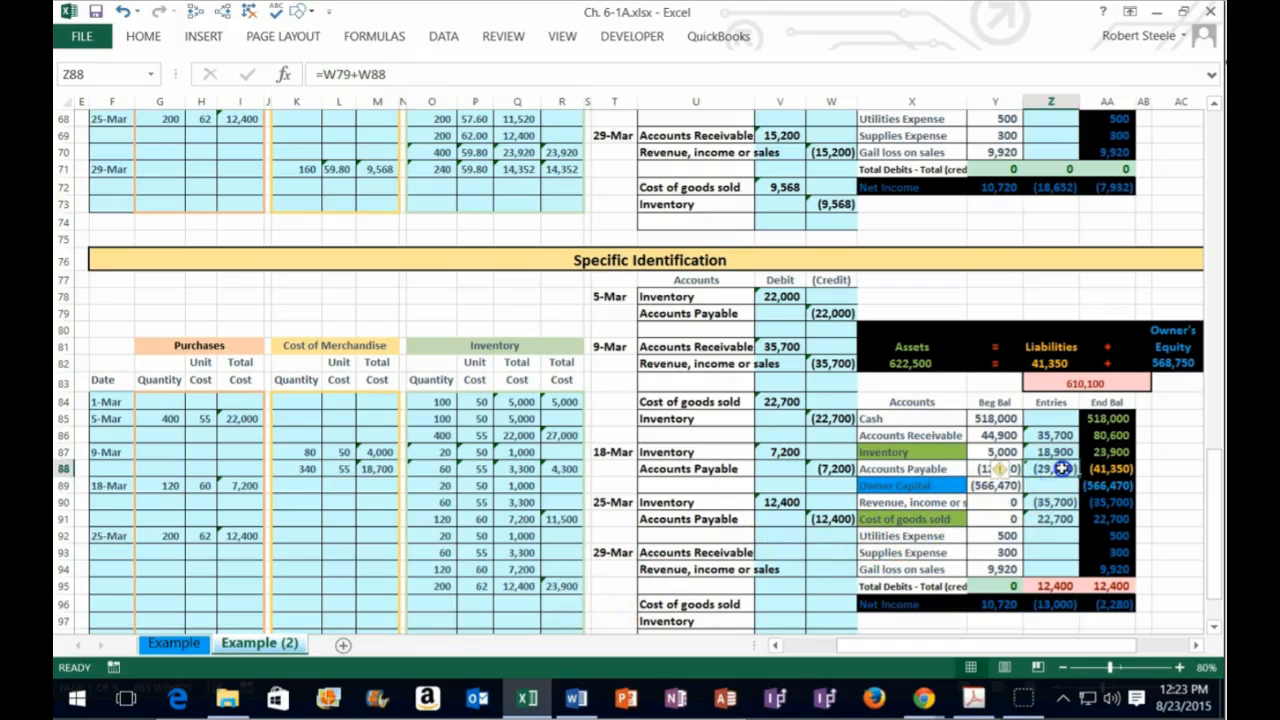
double_click(1050, 468)
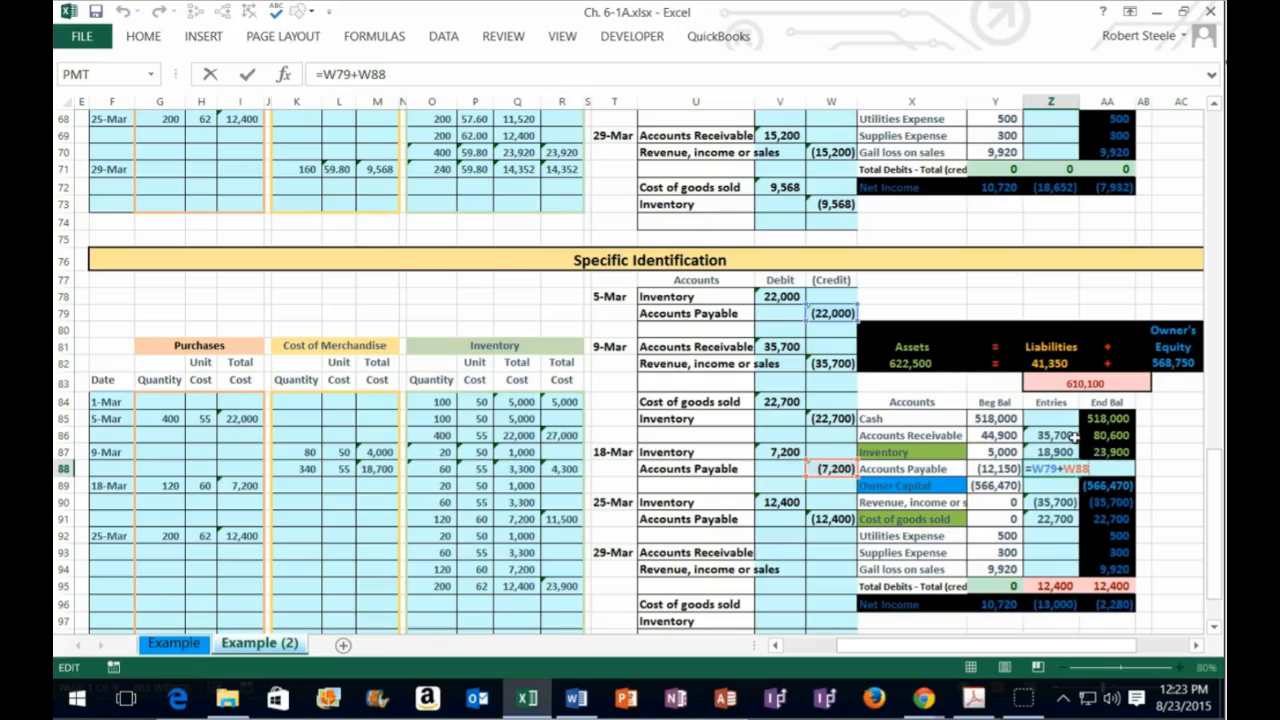
click(831, 519)
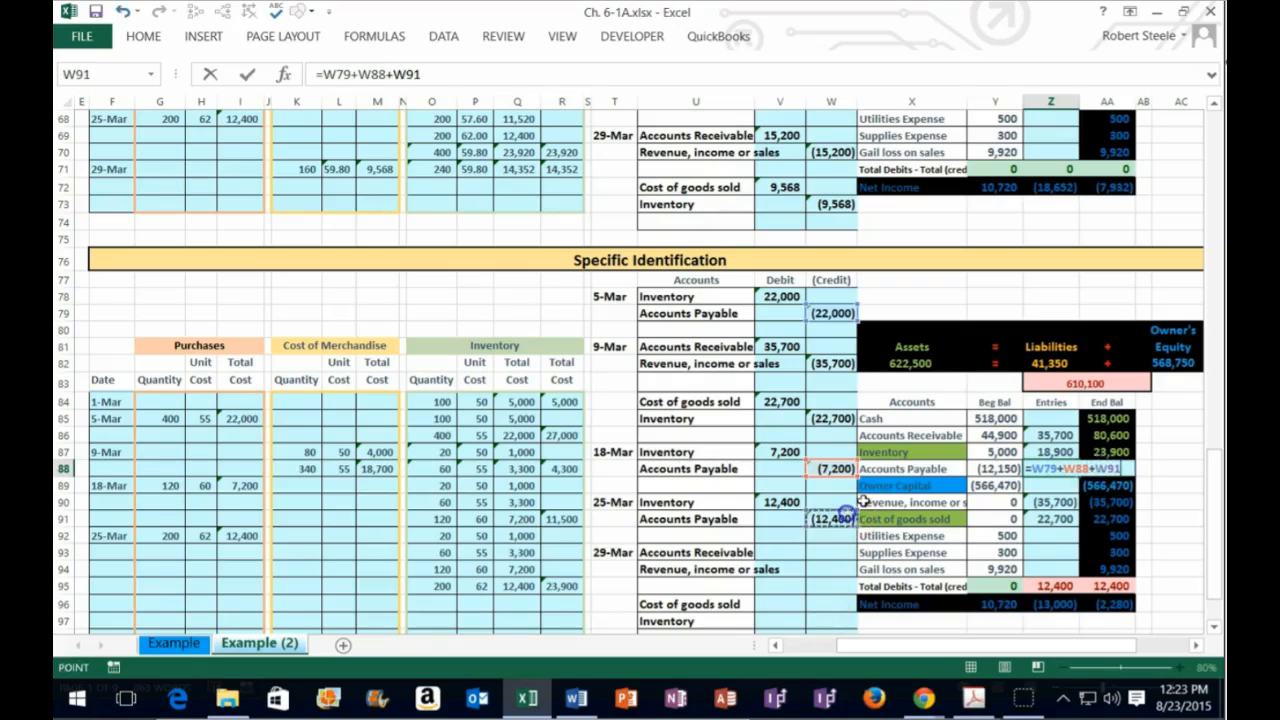
key(Return)
click(1108, 468)
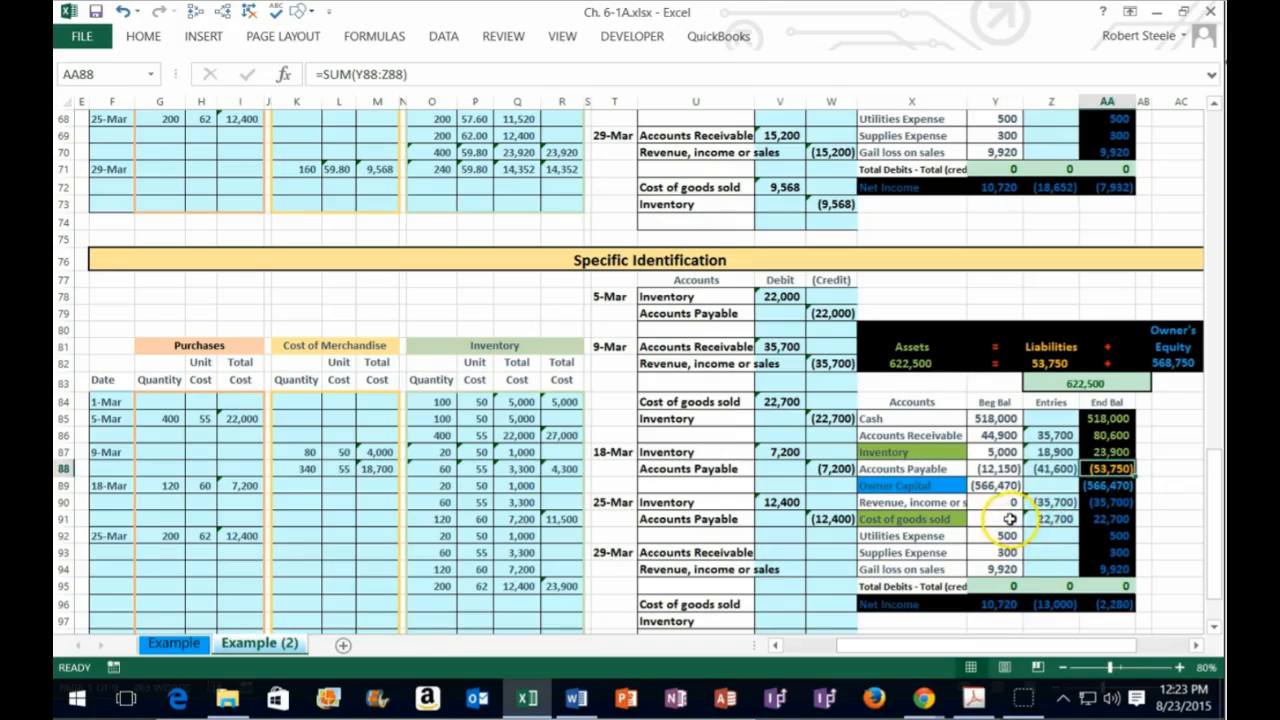
- Place the workbook beside the assignment PDF and enter the date 3/29 in F96 of the Specific Identification table
drag(493, 12, 1215, 90)
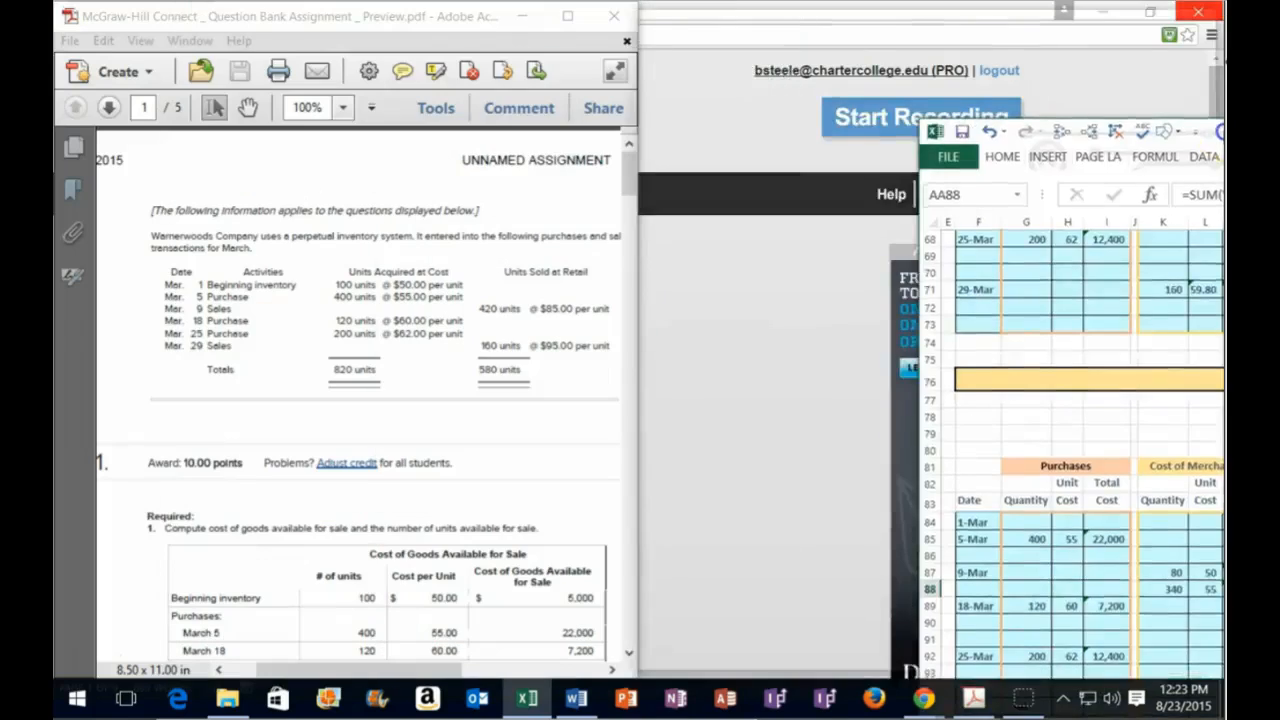
scroll(1100, 560, down, 2)
drag(1148, 504, 697, 506)
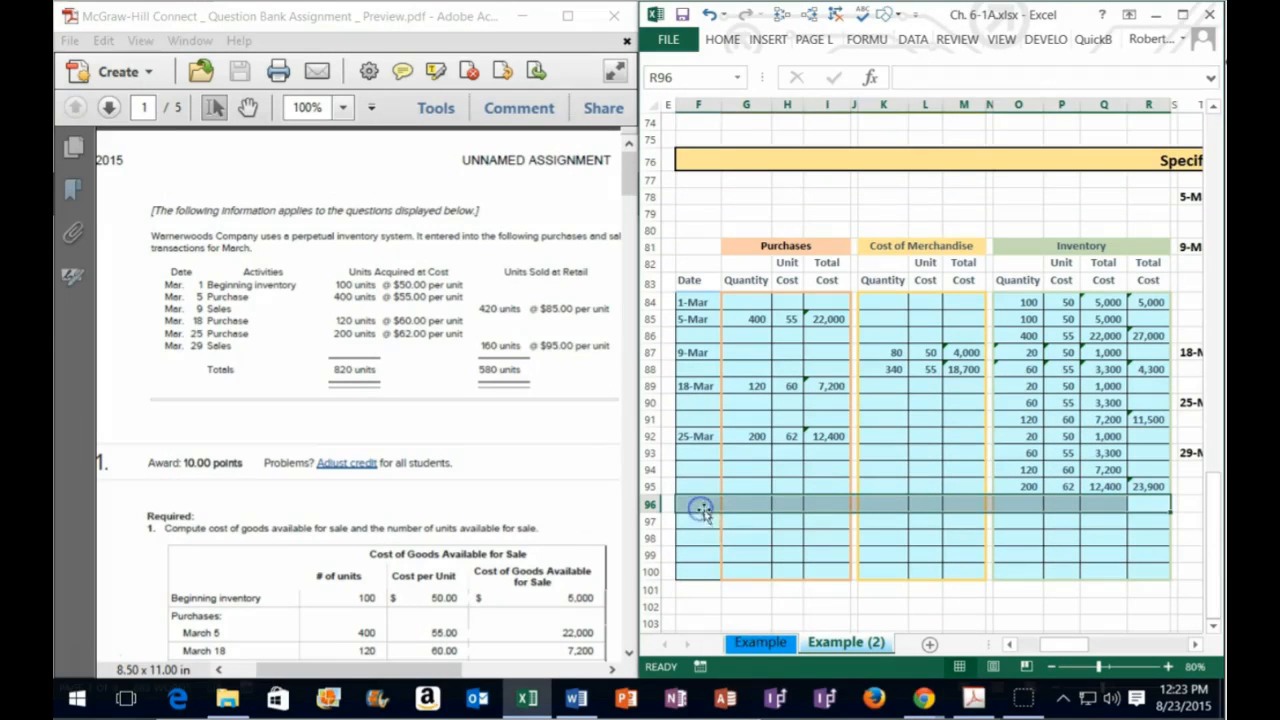
click(699, 502)
text(3)
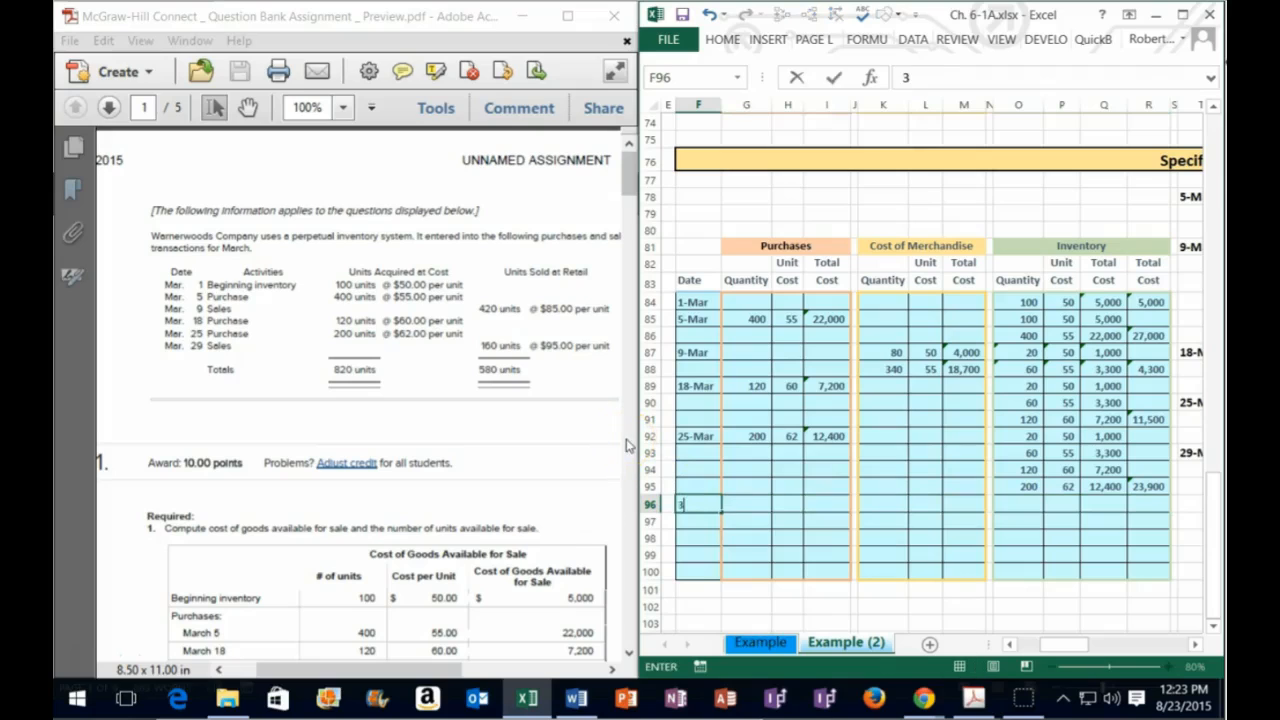
text(/29)
key(Tab)
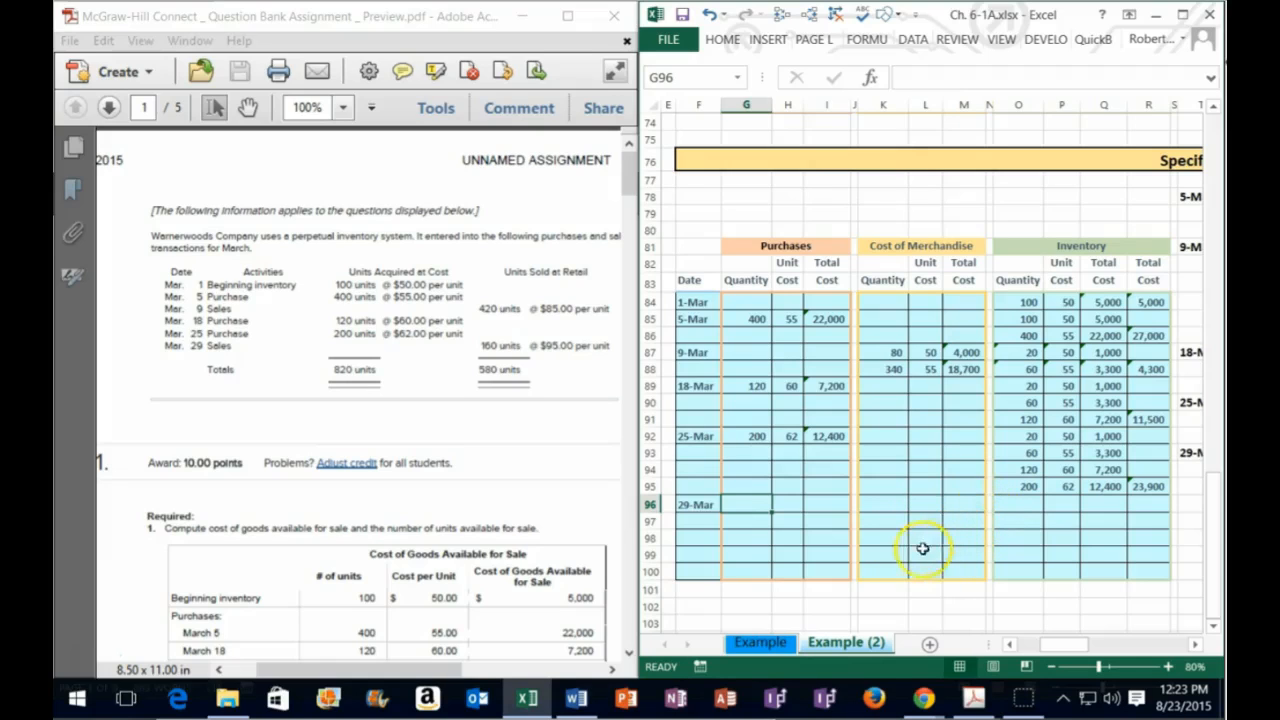
- Copy the 25-Mar inventory unit costs in P92:P95 and paste them as values into the 29-Mar Cost of Merchandise rows L96:L99
drag(1012, 437, 1100, 488)
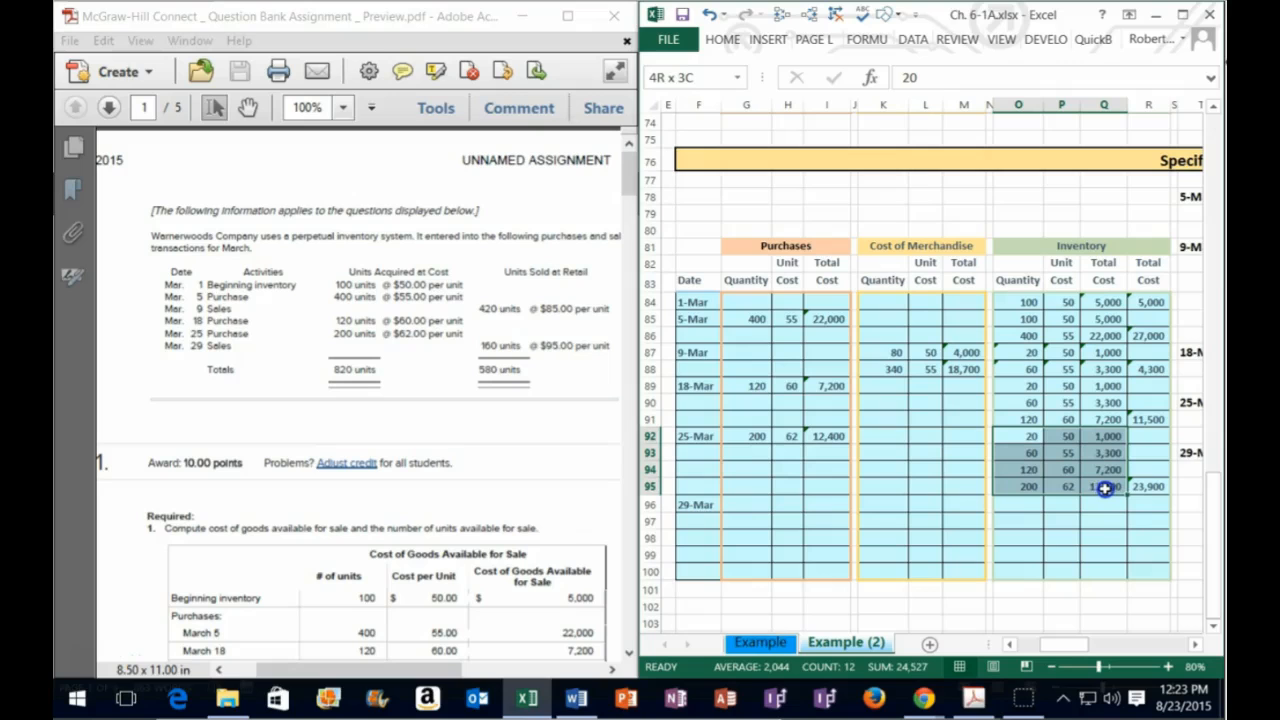
drag(1062, 437, 1063, 487)
right_click(1063, 487)
click(908, 130)
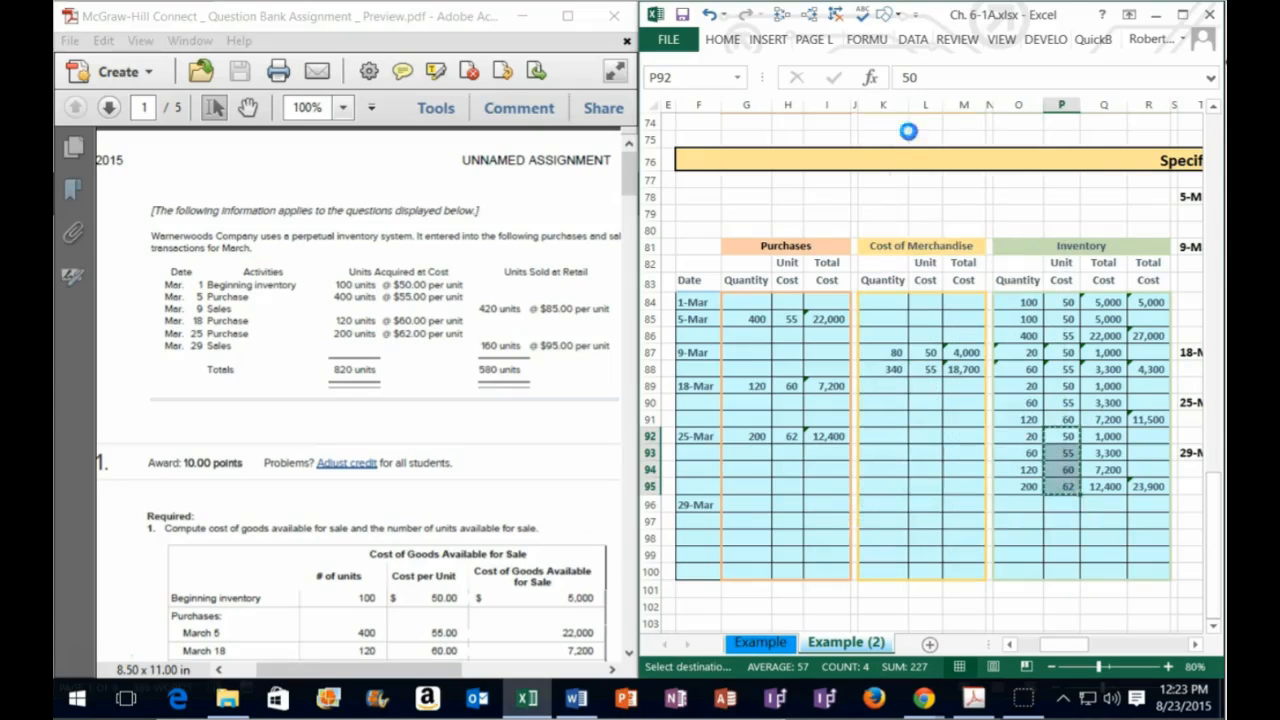
right_click(916, 504)
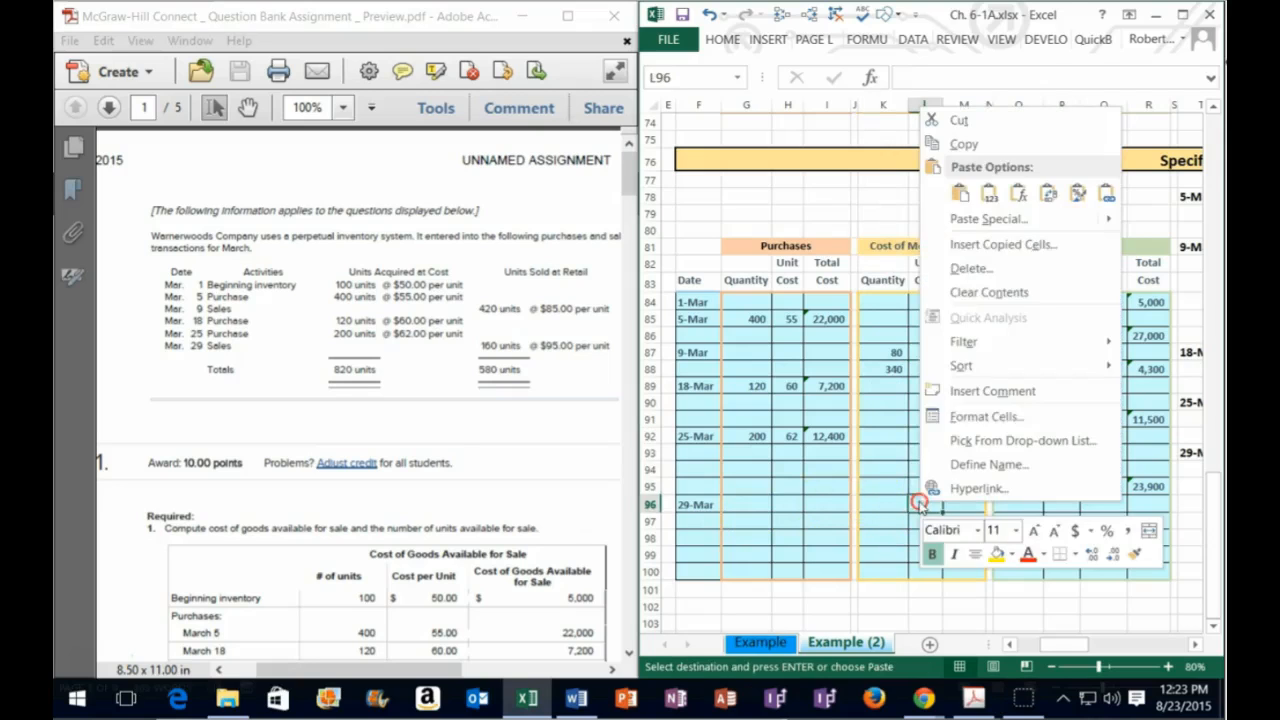
click(988, 193)
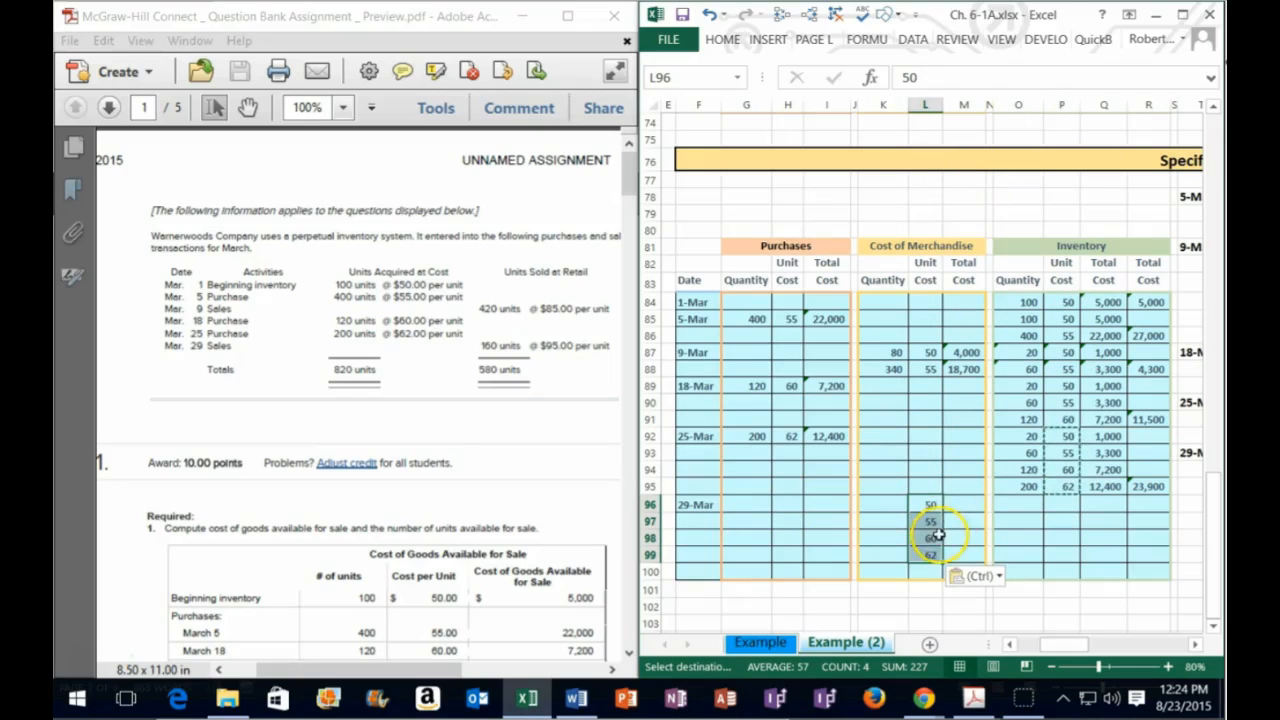
- Enter the 29-Mar quantities sold: 120 in K99 for the $62 units and 40 in K98 for the $60 units
click(880, 551)
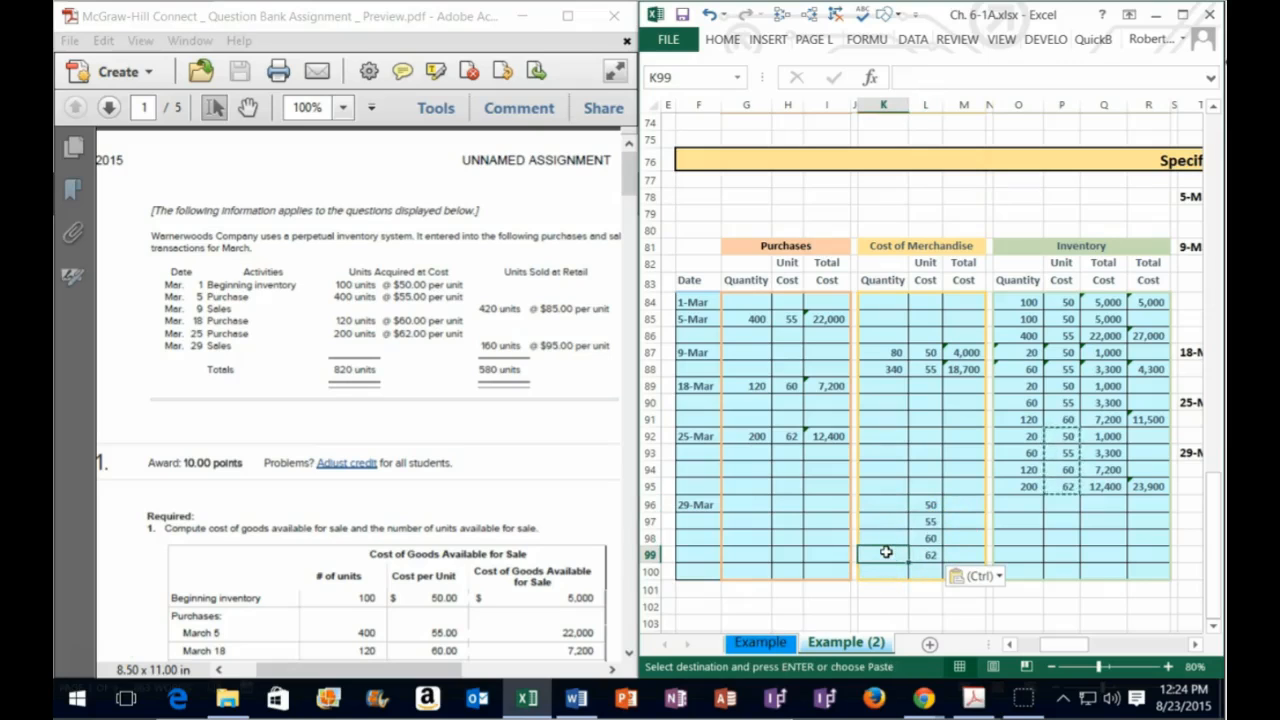
text(120)
key(Return)
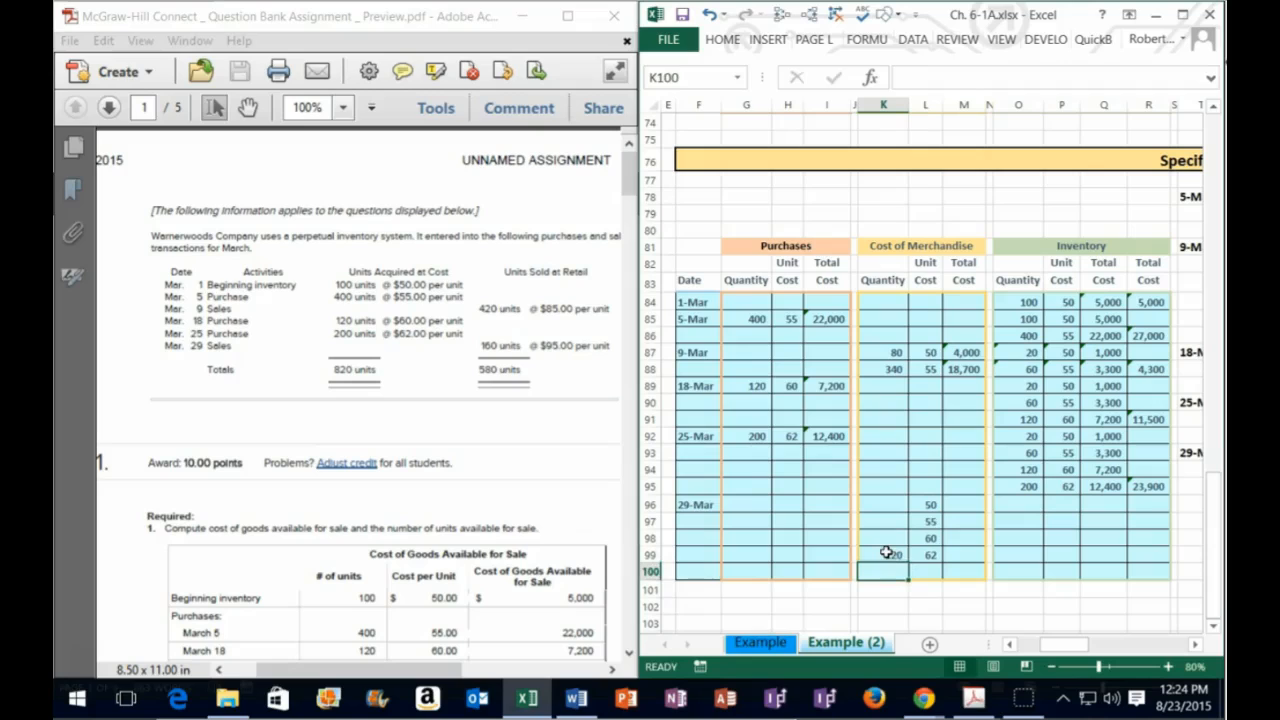
click(884, 540)
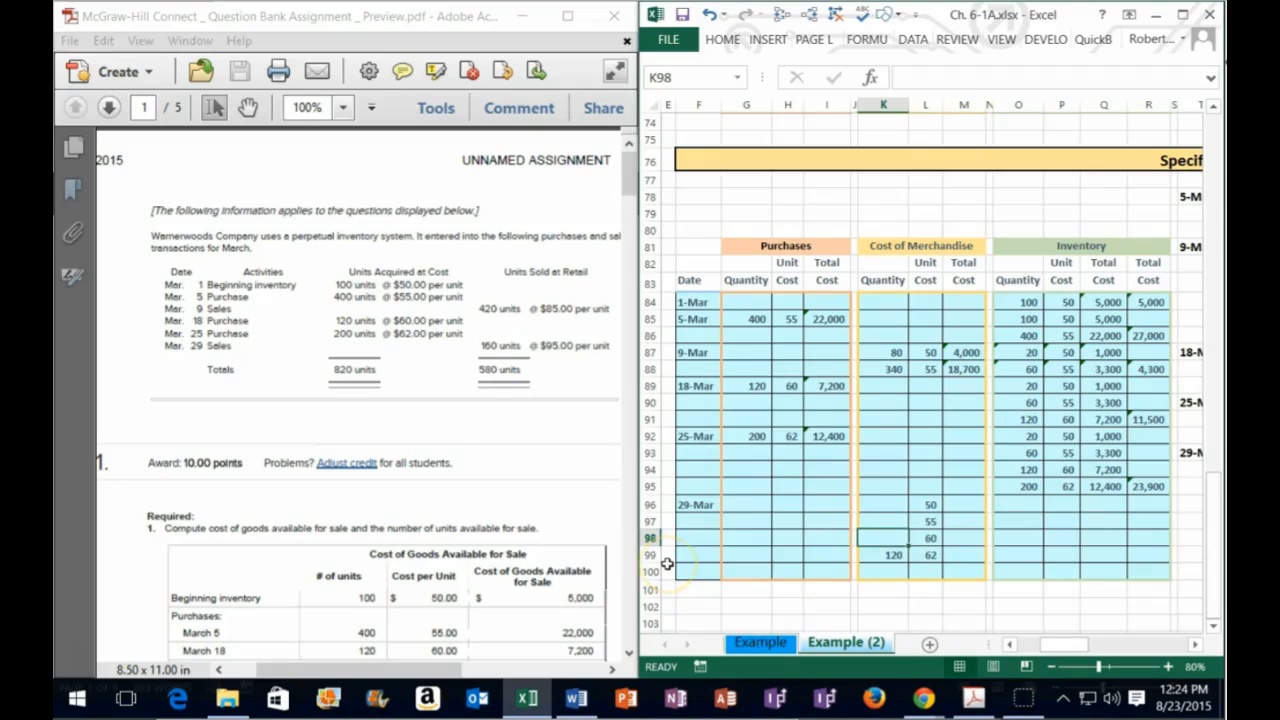
text(40)
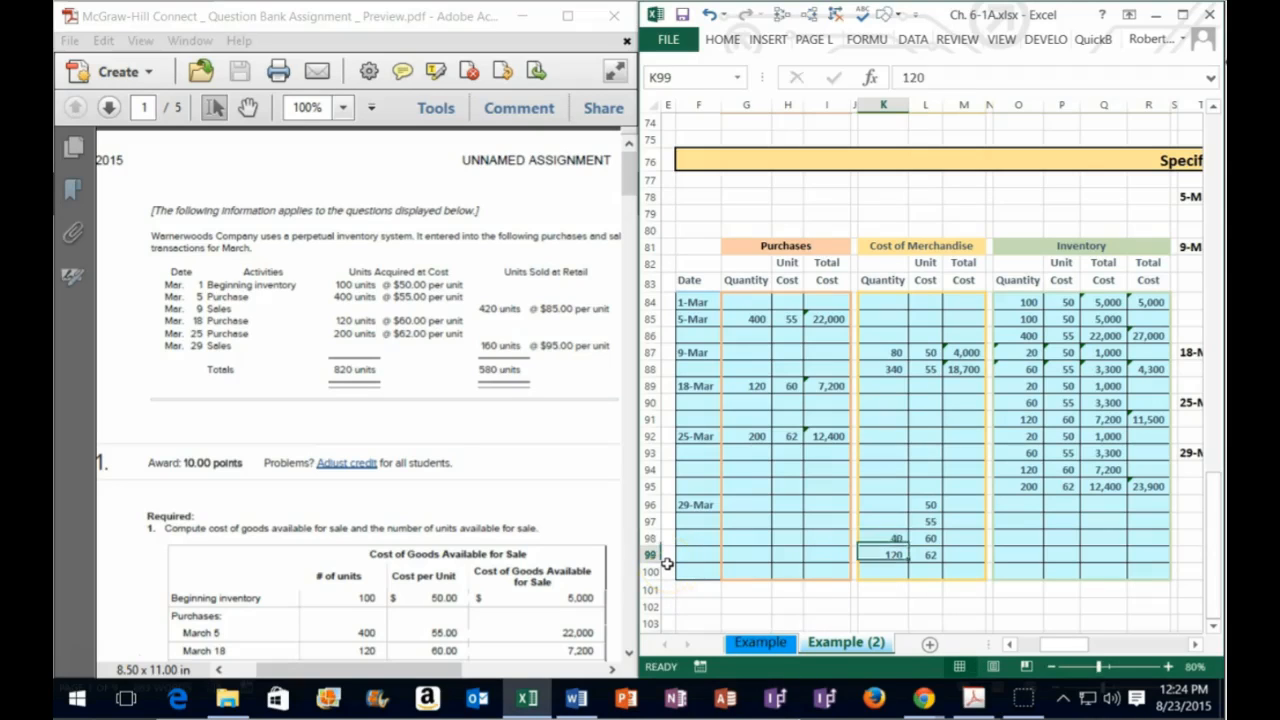
key(Tab)
key(Tab)
key(Left)
key(Left)
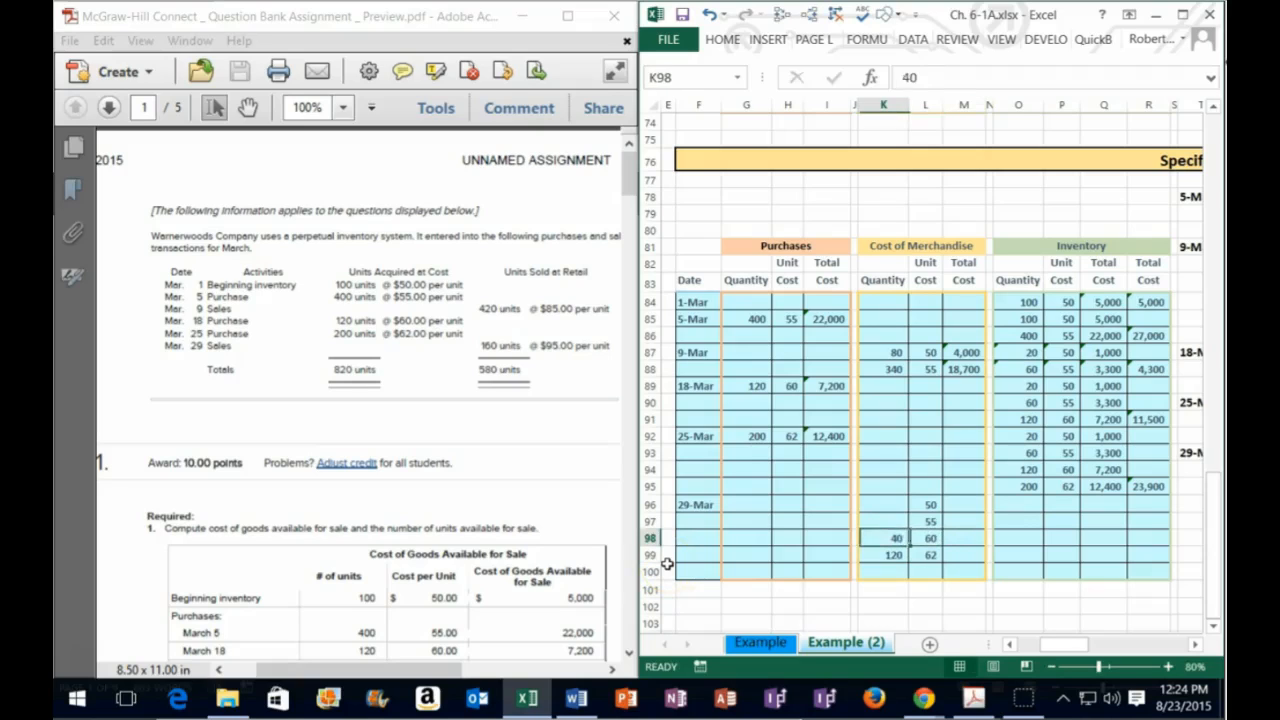
- Enter 0 in K96 and K97 as the 29-Mar quantities sold of the $50 and $55 units
key(Up)
key(Up)
text(0)
key(Return)
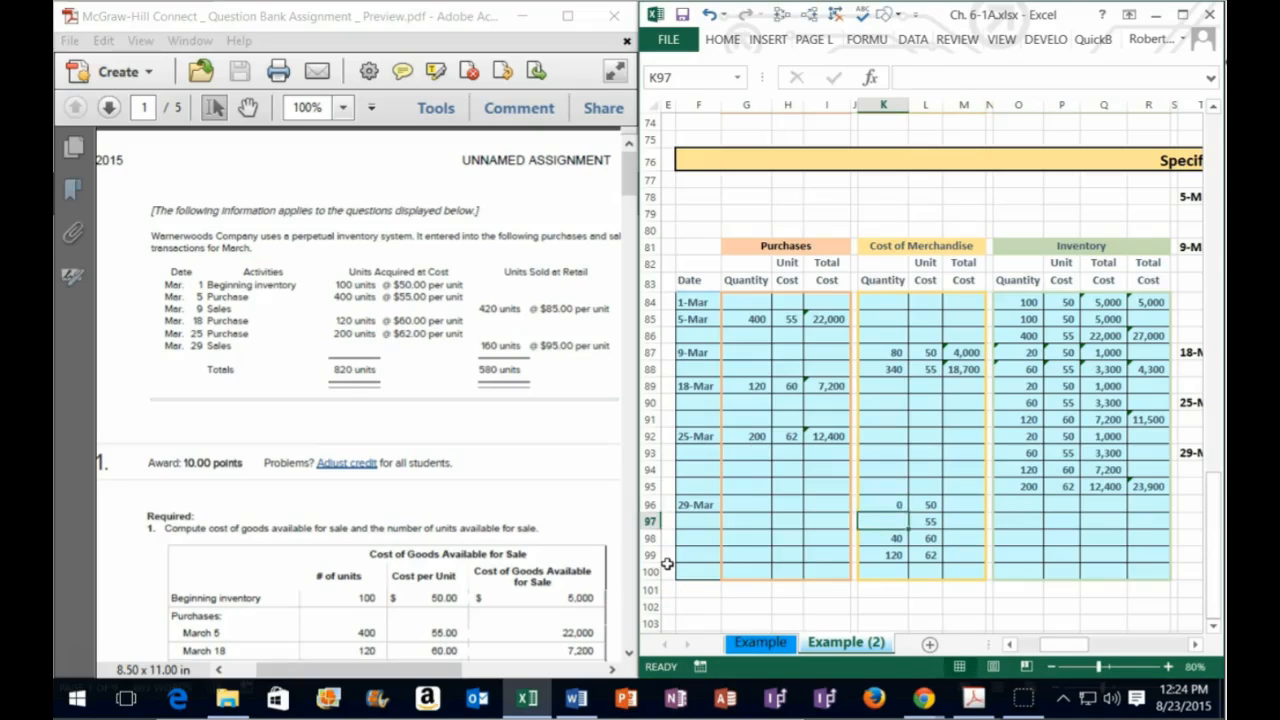
text(0)
key(Return)
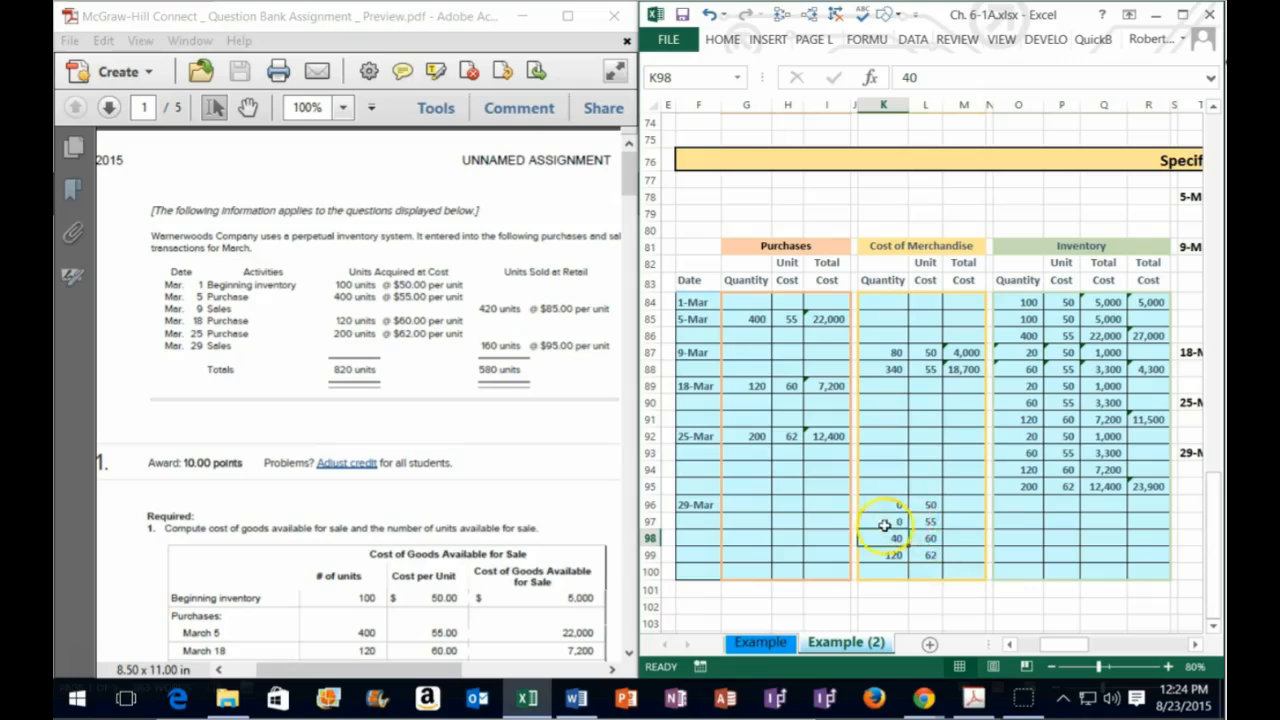
- Calculate the 29-Mar merchandise costs of the $50 and $55 units with =K96*L96 in M96 and +K97*L97 in M97
click(966, 504)
text(=)
key(Left)
key(Left)
text(*)
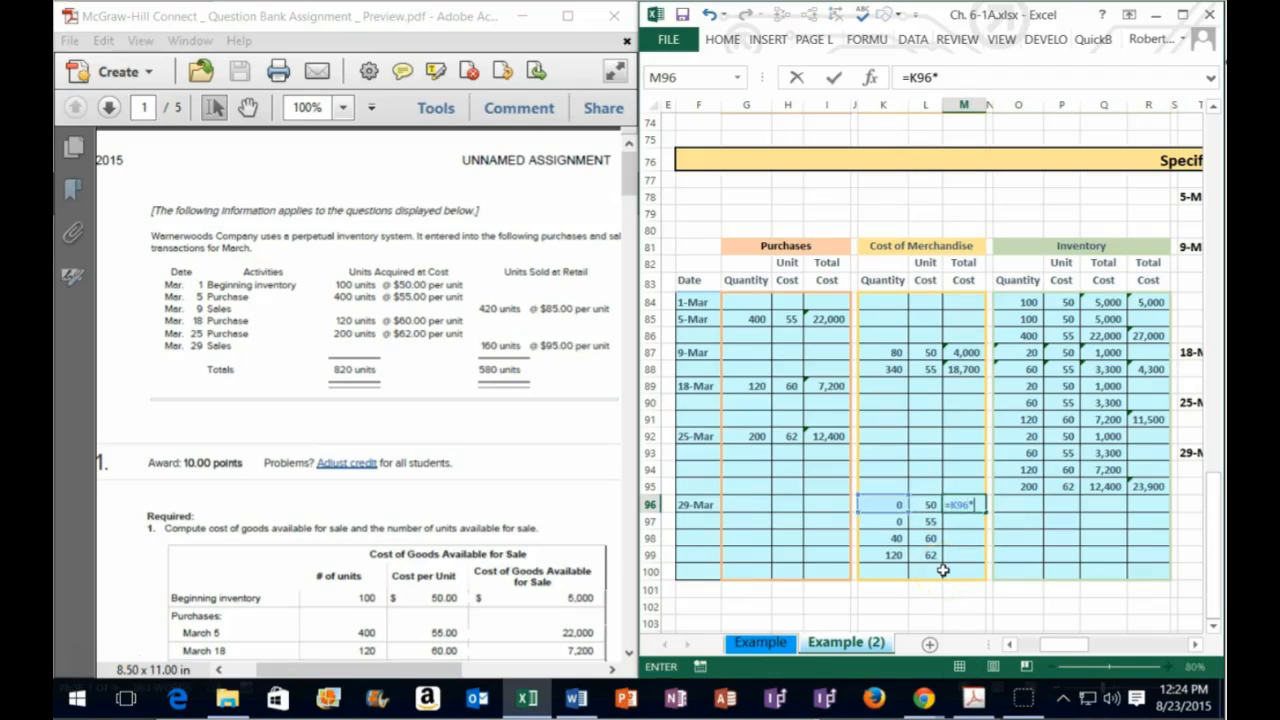
key(Left)
key(Return)
text(+)
key(Left)
key(Left)
text(*)
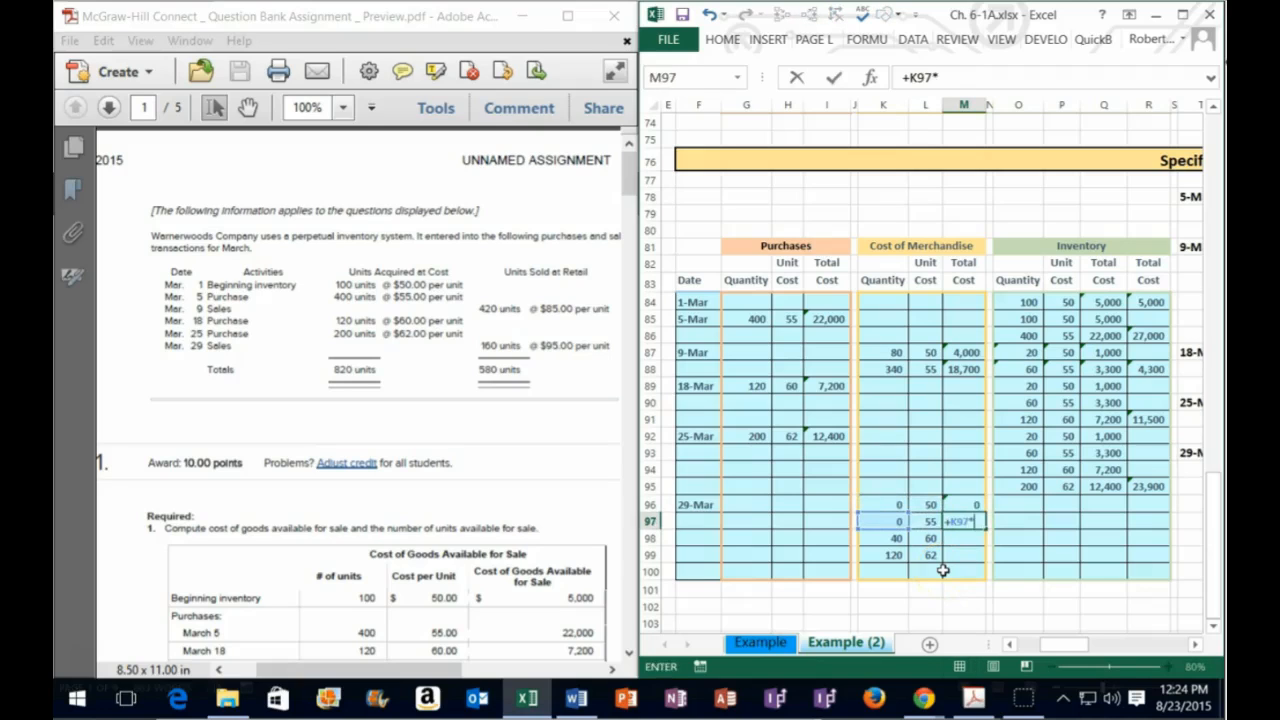
key(Left)
key(Return)
- Calculate the 29-Mar merchandise costs of the $60 and $62 units with +K98*L98 in M98 and +K99*L99 in M99
text(+)
key(Left)
key(Left)
text(*)
key(Left)
key(Return)
text(+)
key(Left)
key(Left)
text(*)
key(Left)
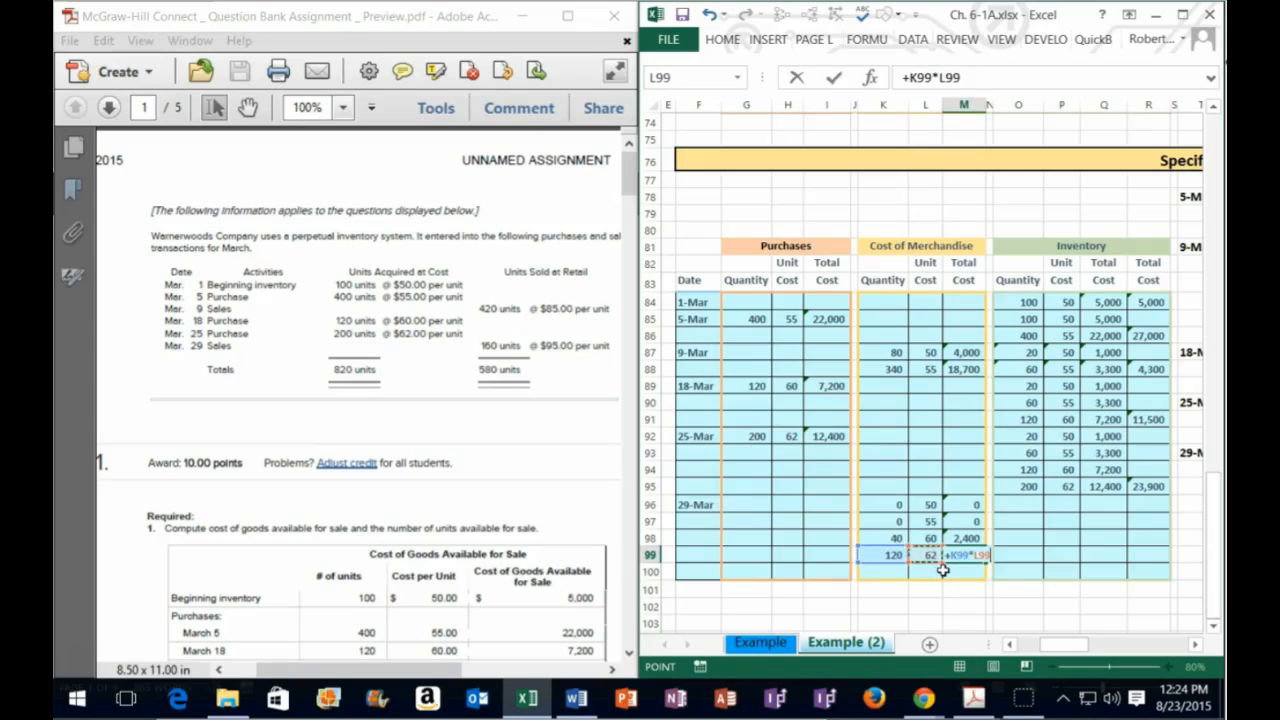
key(Return)
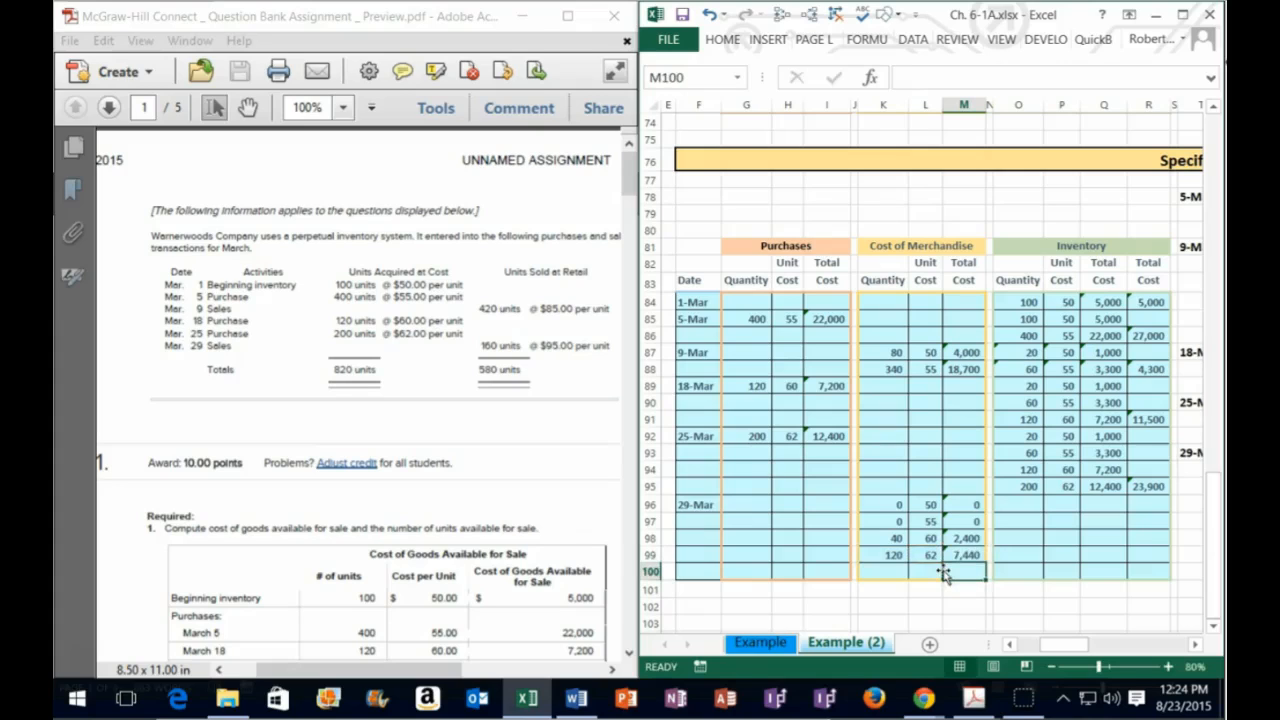
- Calculate the remaining quantity of $50 units in O96 as =O92-K96
drag(889, 505, 964, 504)
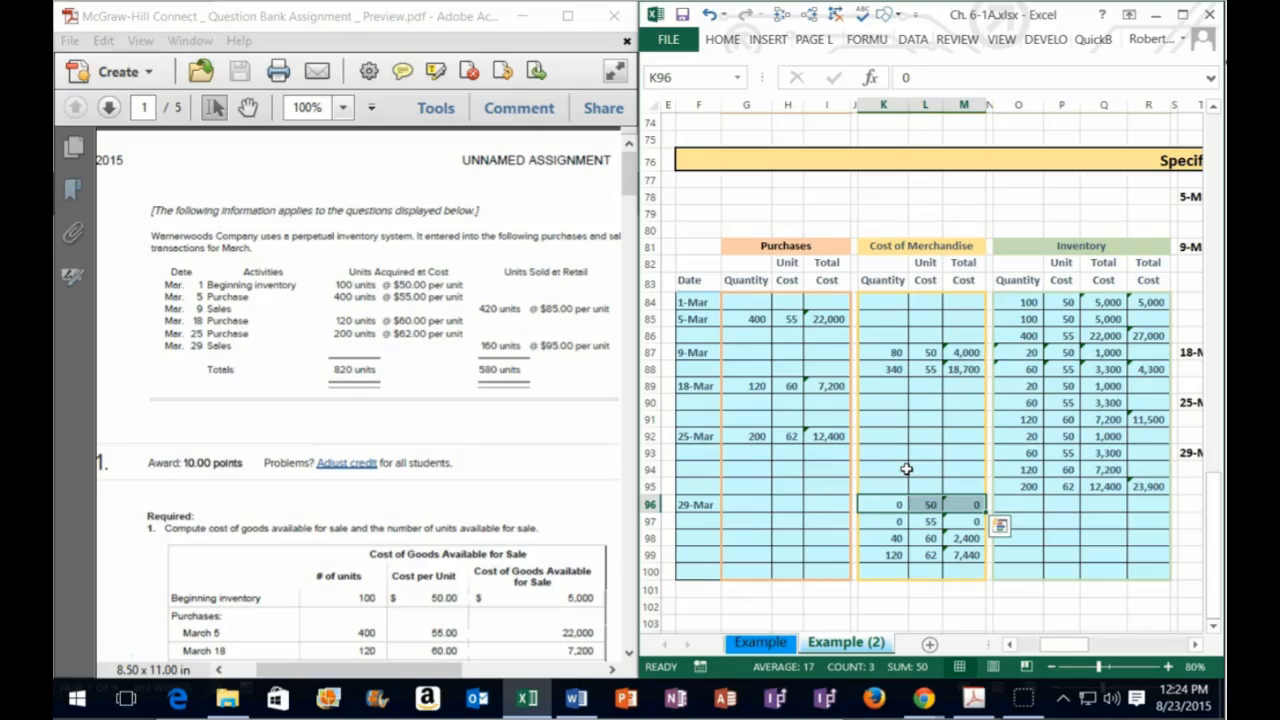
click(1014, 436)
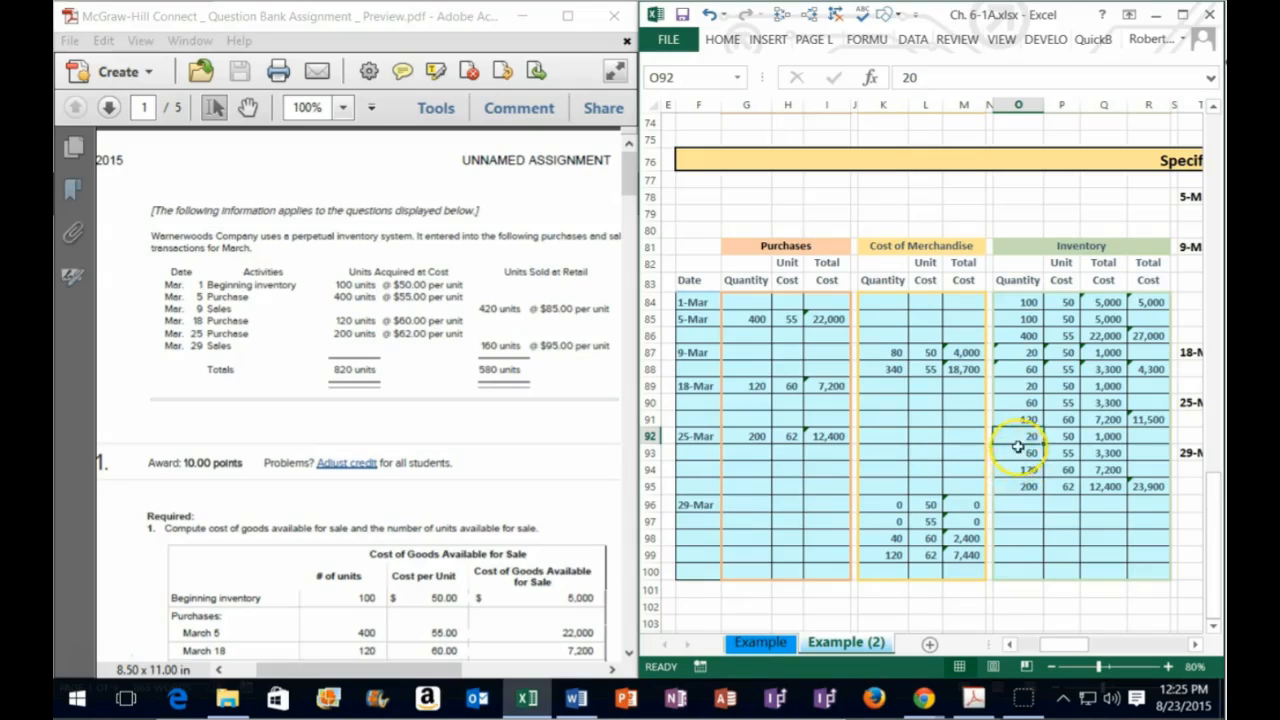
click(1020, 504)
text(=)
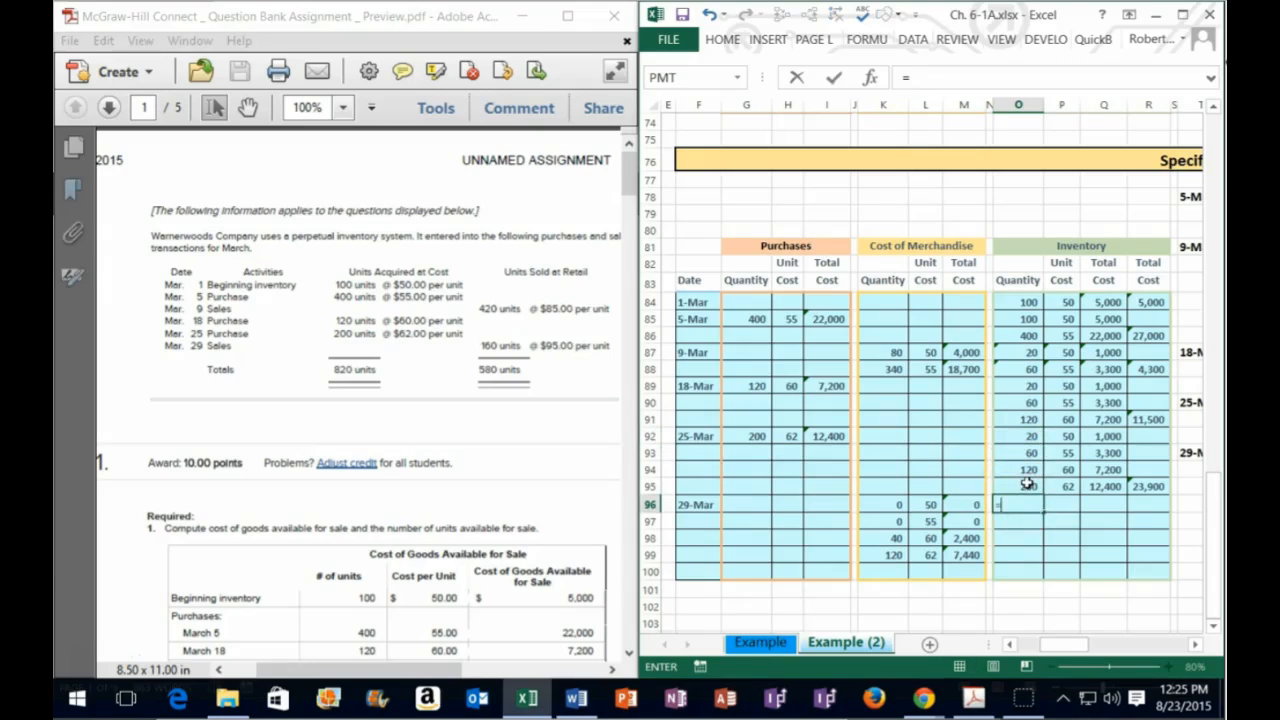
click(1018, 436)
text(-)
click(883, 504)
key(Tab)
- Link the unit cost in P96 to P92 and calculate the inventory total cost in Q96 as +O96*P96
text(+)
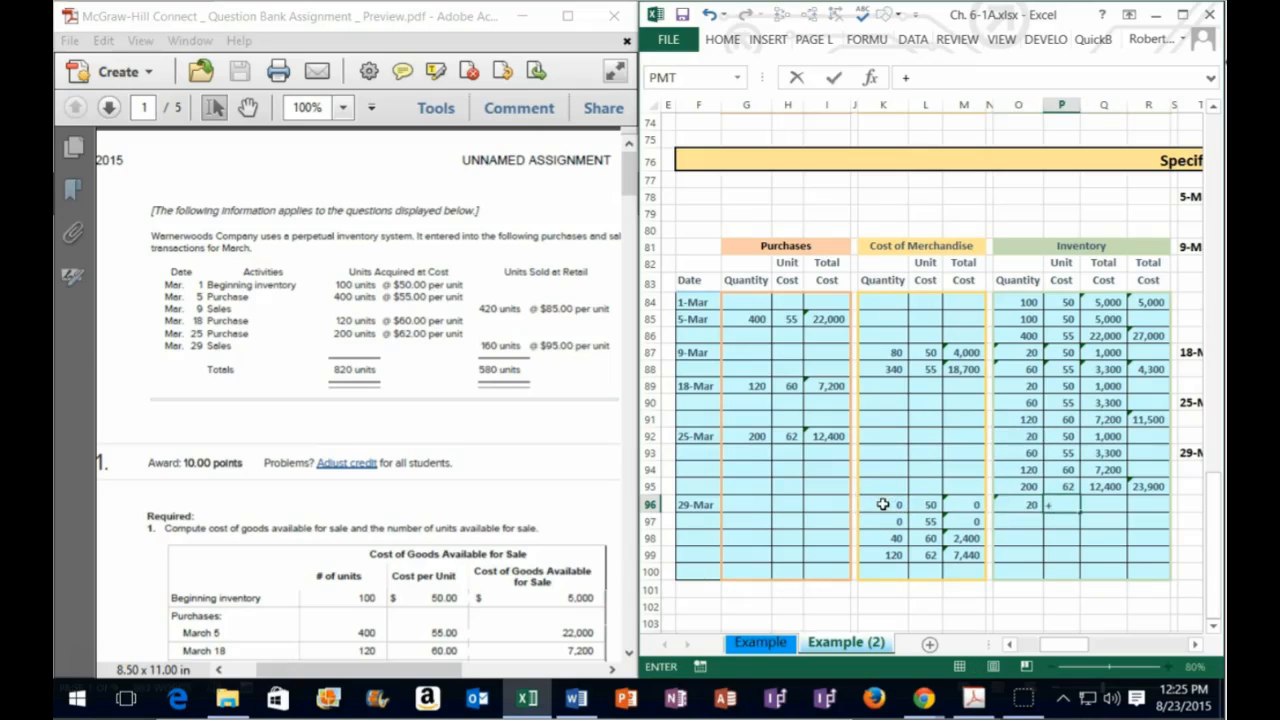
click(1061, 438)
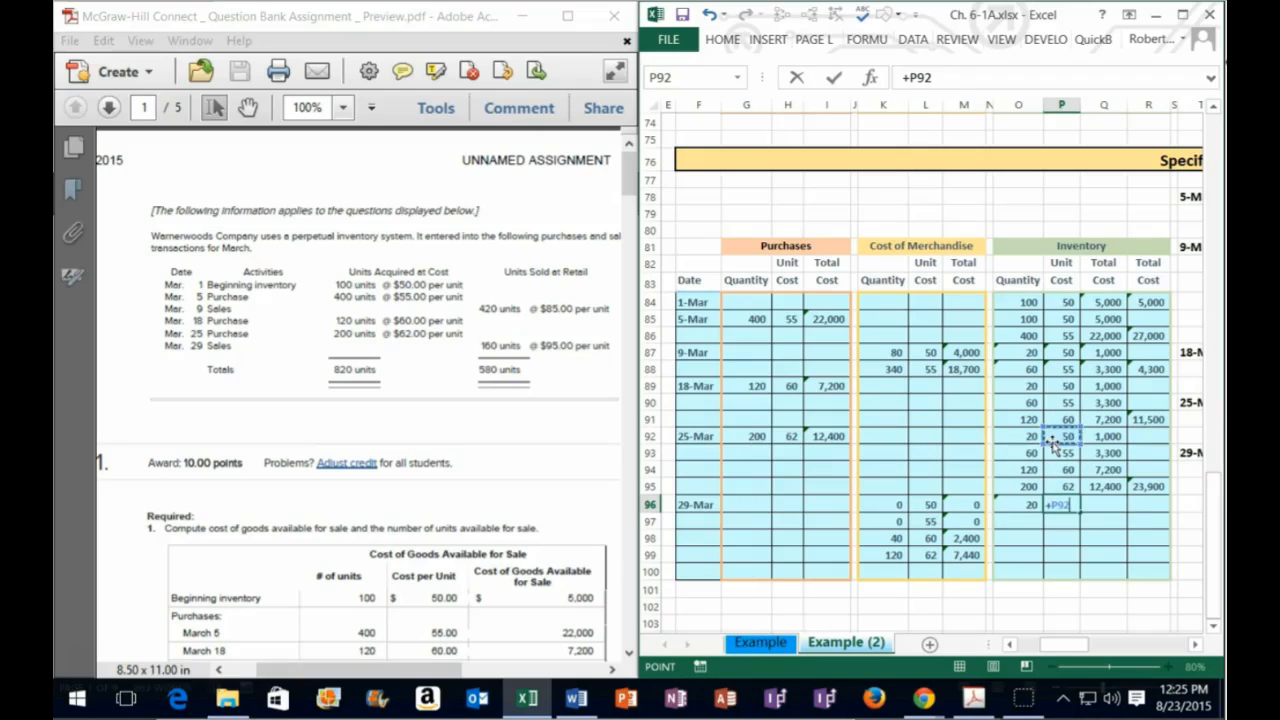
key(Return)
key(Right)
key(Up)
text(+)
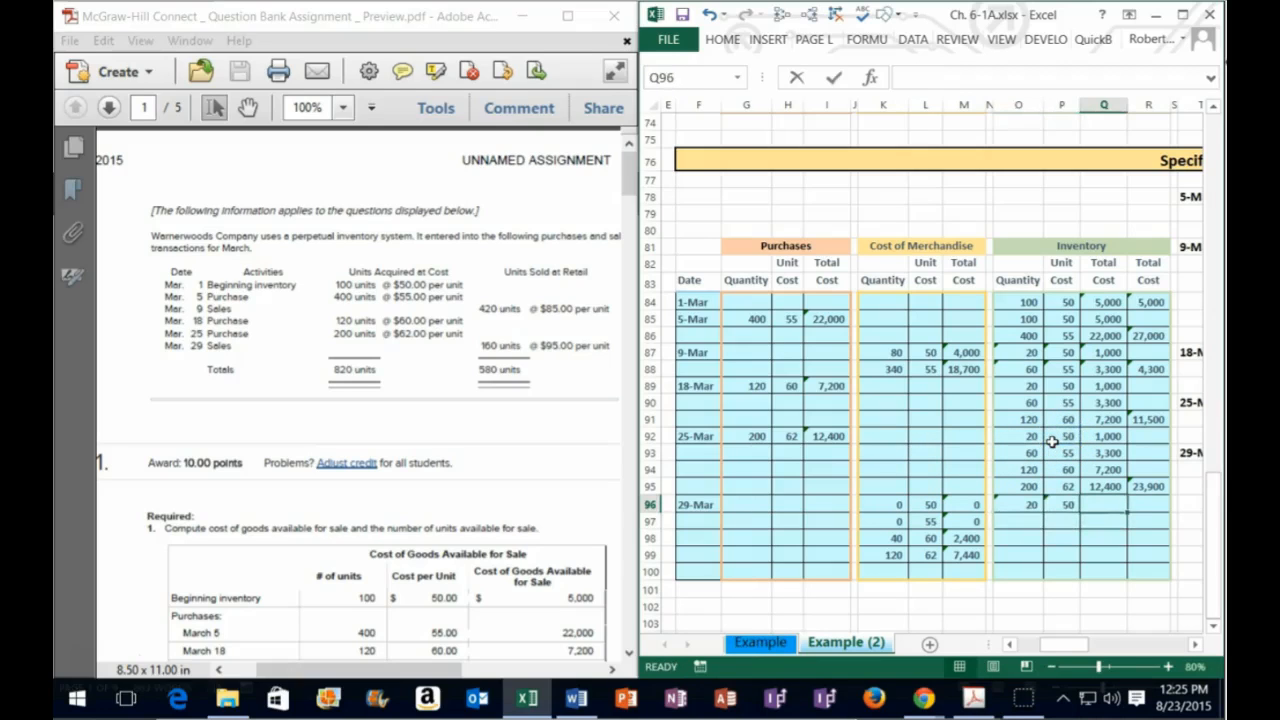
key(Left)
key(Left)
text(*)
key(Left)
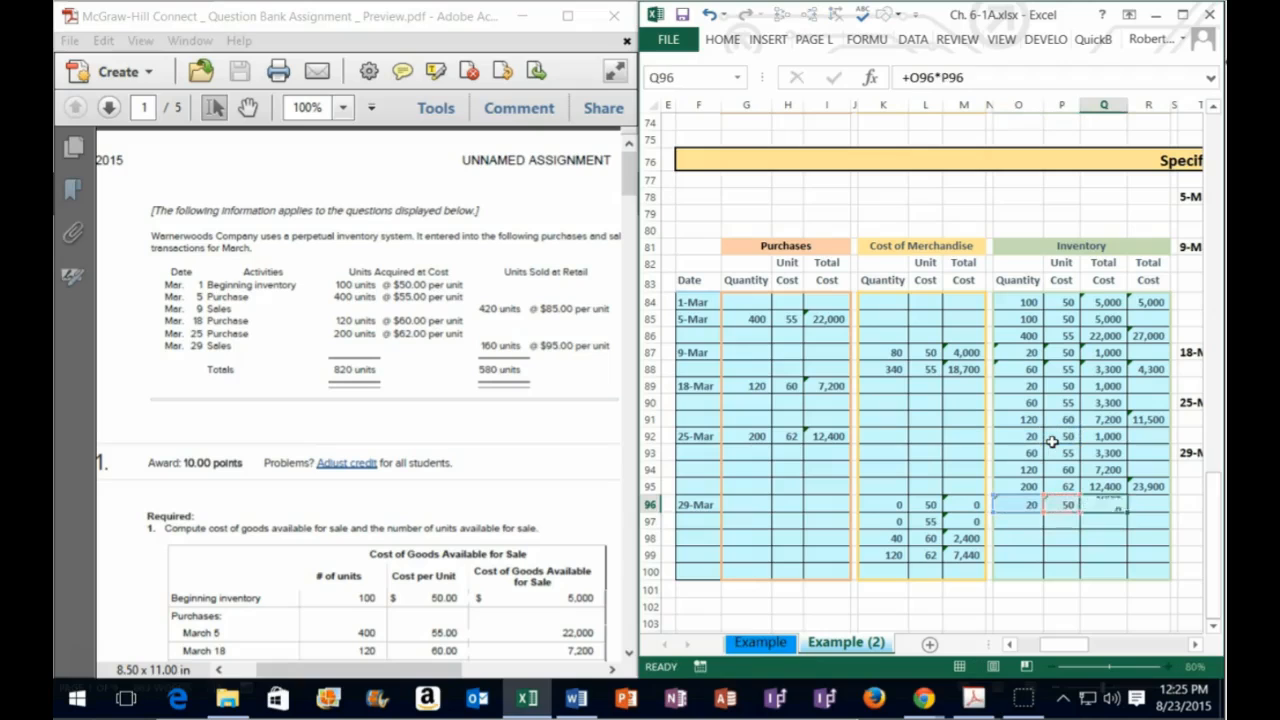
key(Return)
- Calculate the remaining quantity of $55 units in O97 as =O93-K97
drag(1025, 452, 1058, 452)
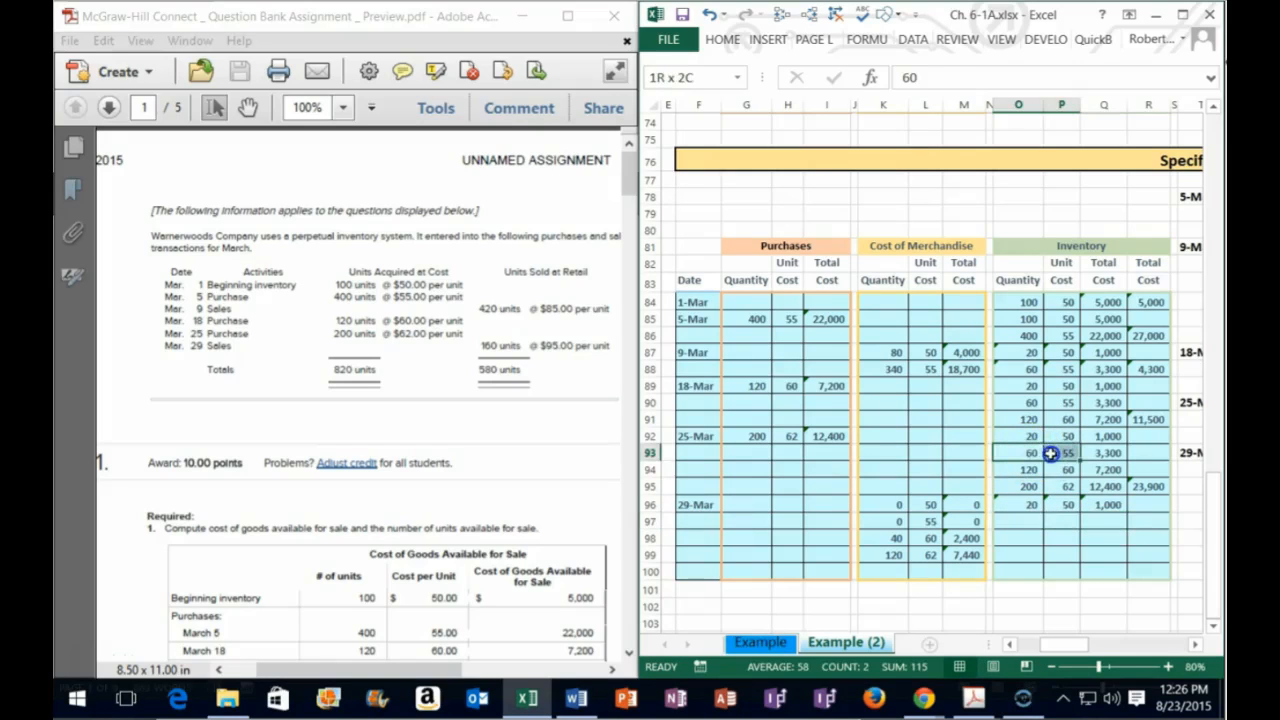
click(1015, 520)
text(=)
click(1030, 452)
text(-)
click(888, 521)
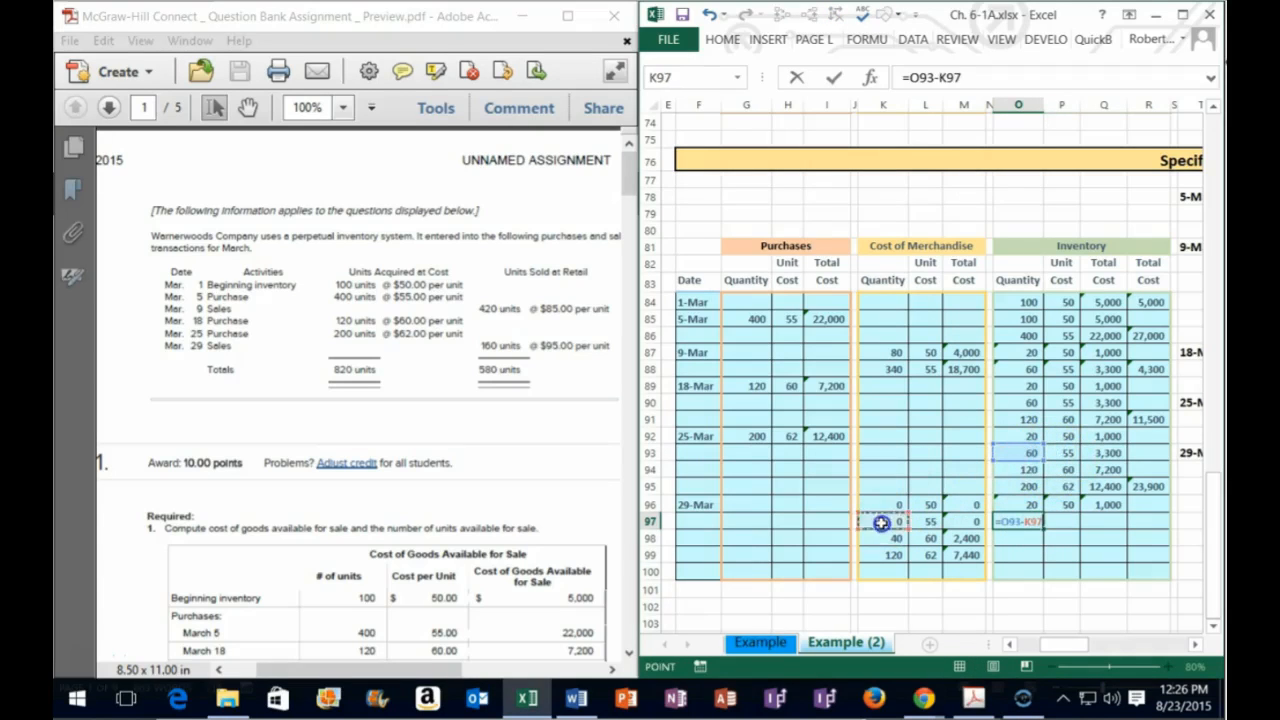
key(Tab)
- Link the unit cost in P97 to P93 and calculate the inventory total cost in Q97 as +O97*P97
text(+)
click(1060, 452)
key(Tab)
text(+)
key(Left)
key(Left)
text(*)
key(Left)
key(Return)
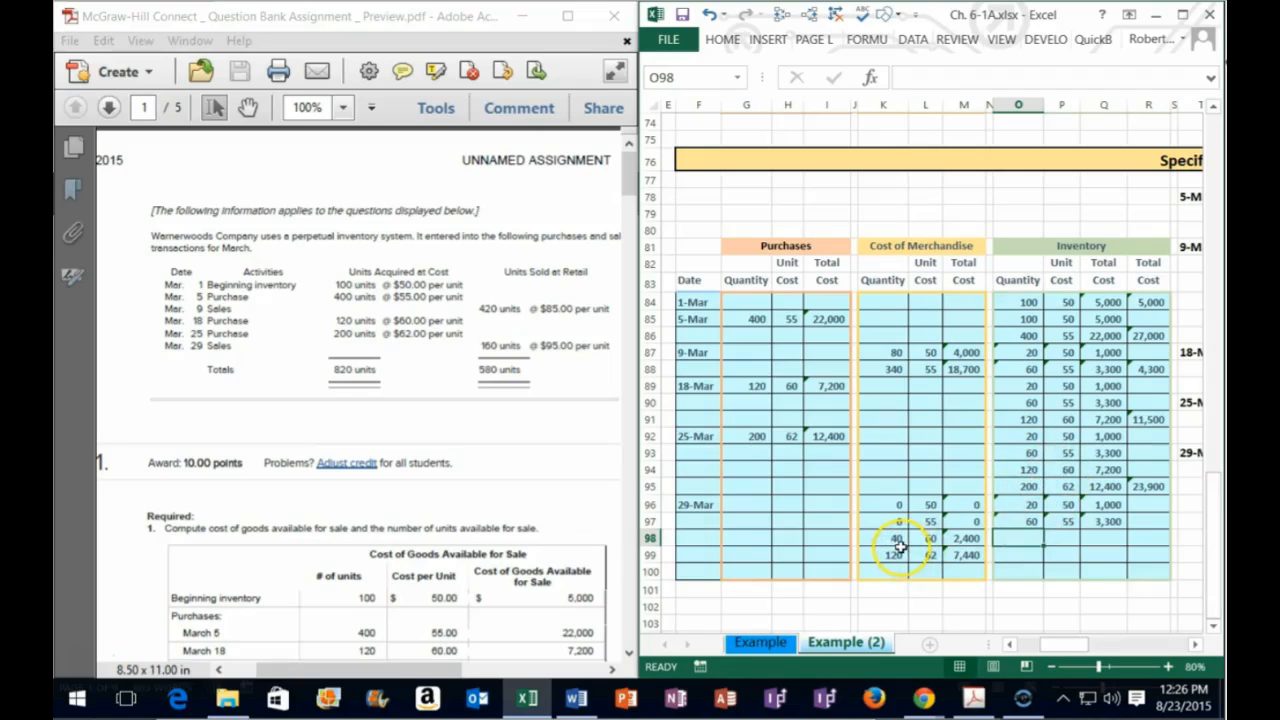
- Calculate the remaining quantity of $60 units in O98 as =O94-K98
text(=)
click(1008, 469)
text(-)
click(889, 538)
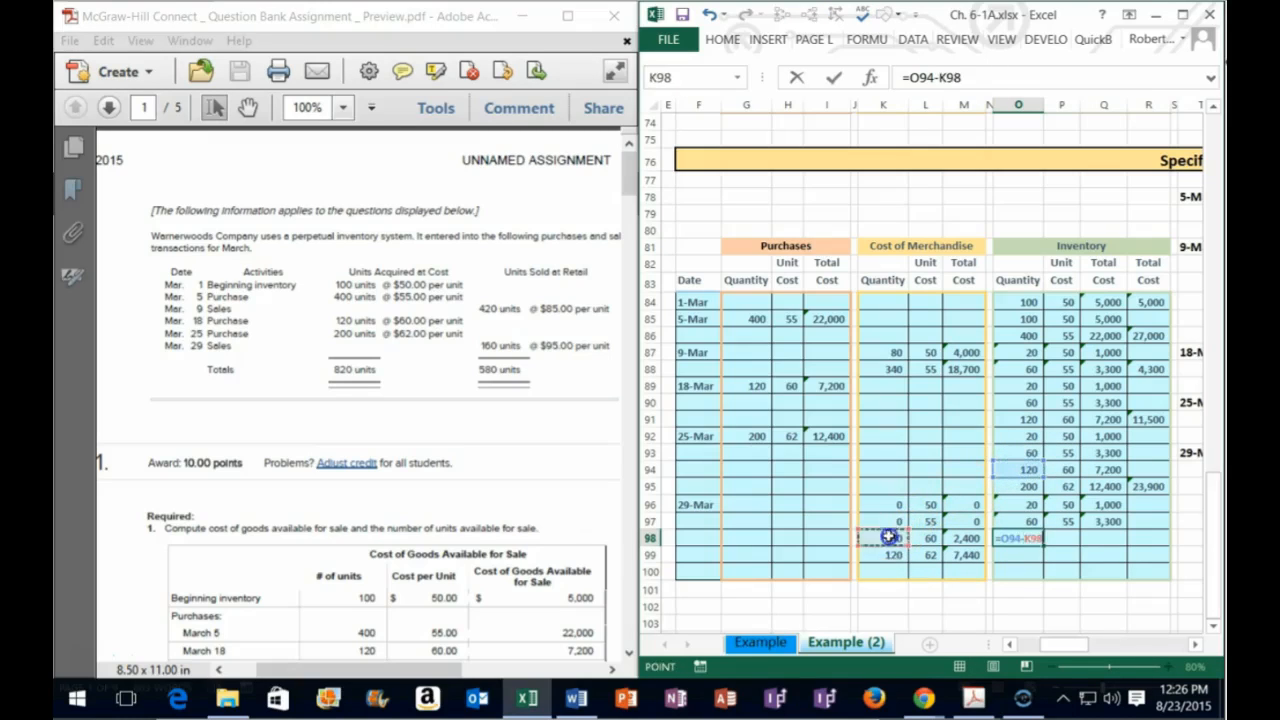
key(Tab)
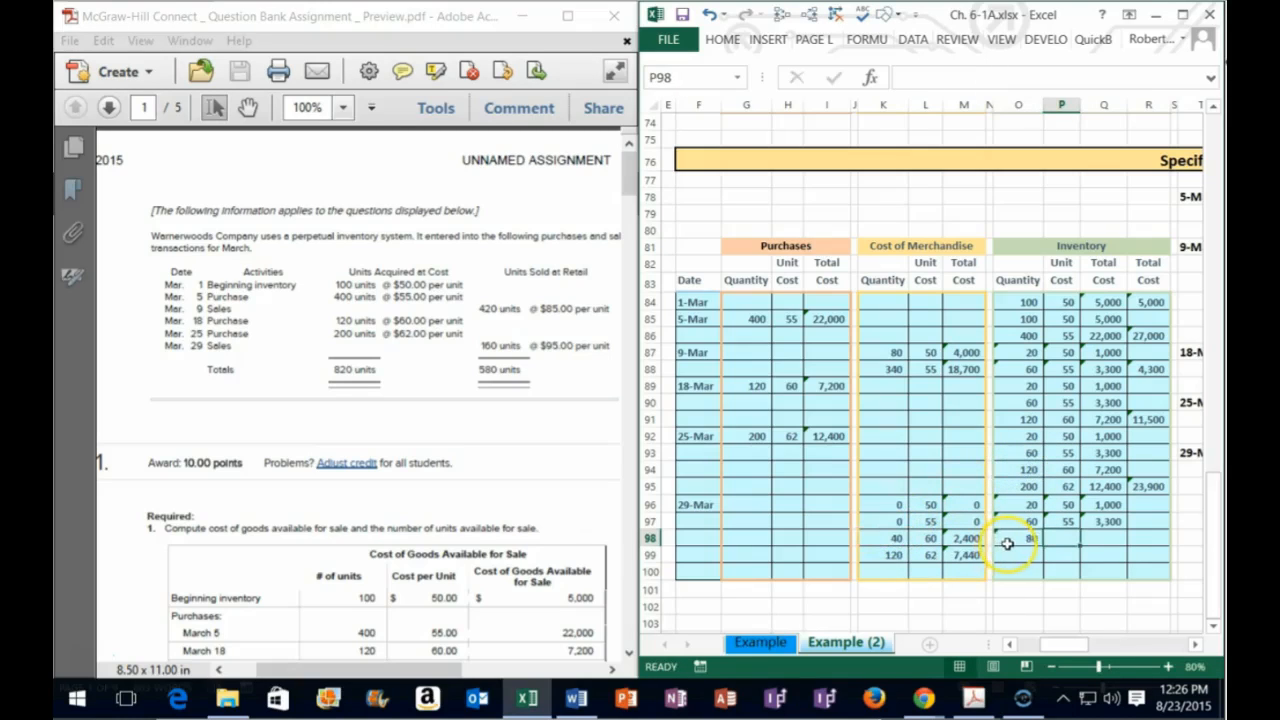
- Link the unit cost in P98 to P94 and calculate the inventory total cost in Q98 as +O98*P98
text(=)
click(1060, 469)
key(Tab)
text(+)
key(Left)
key(Left)
text(*)
key(Left)
key(Return)
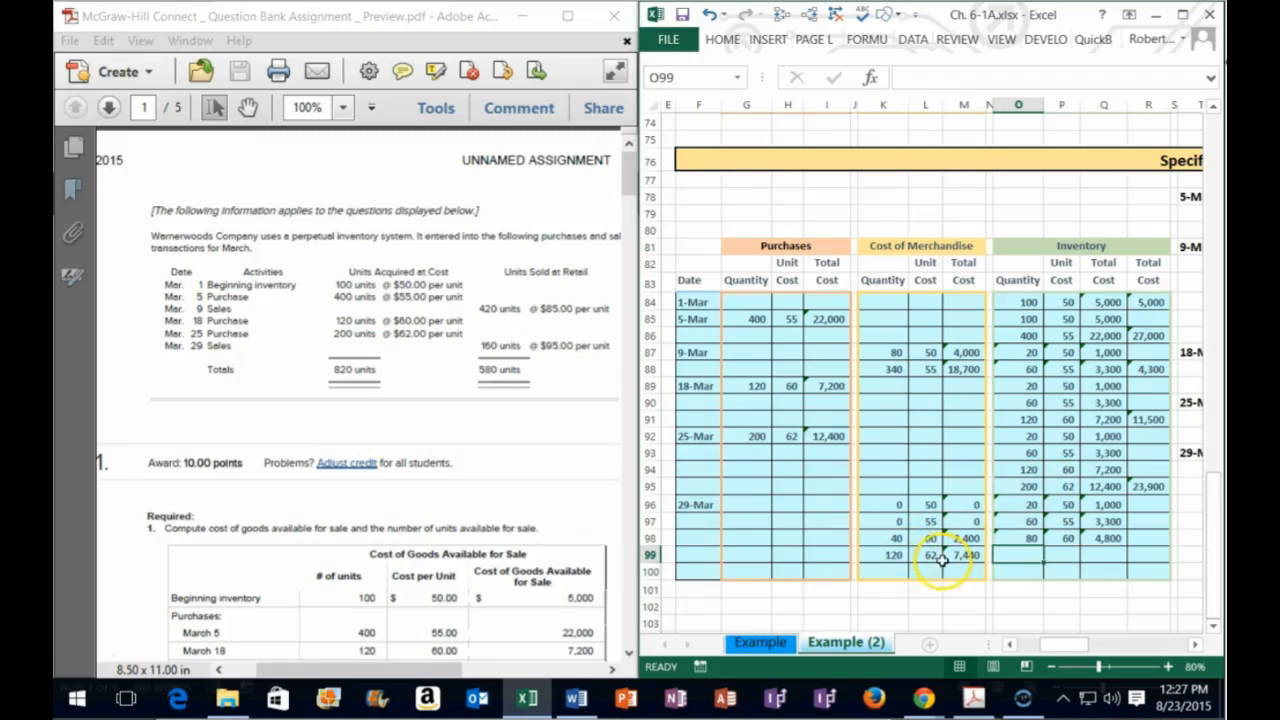
- Calculate the remaining quantity of $62 units in O99 as +O95-K99
text(+)
click(1020, 487)
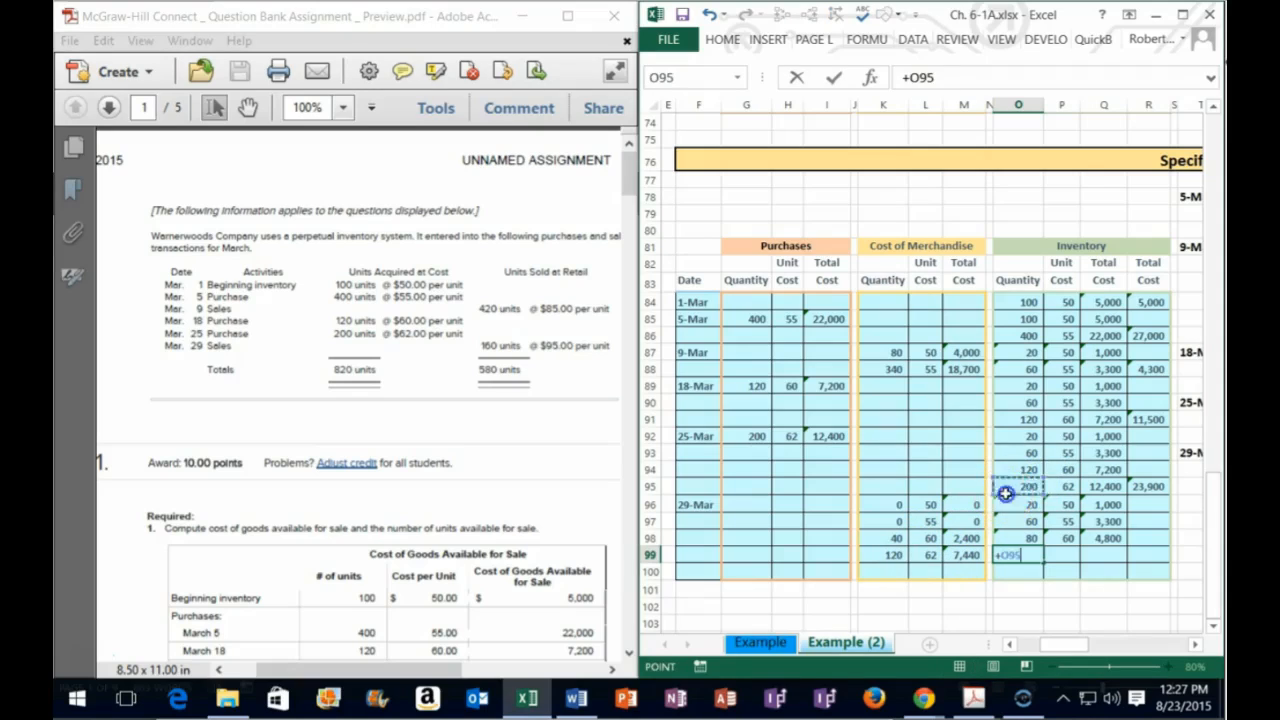
text(-)
click(880, 555)
key(Return)
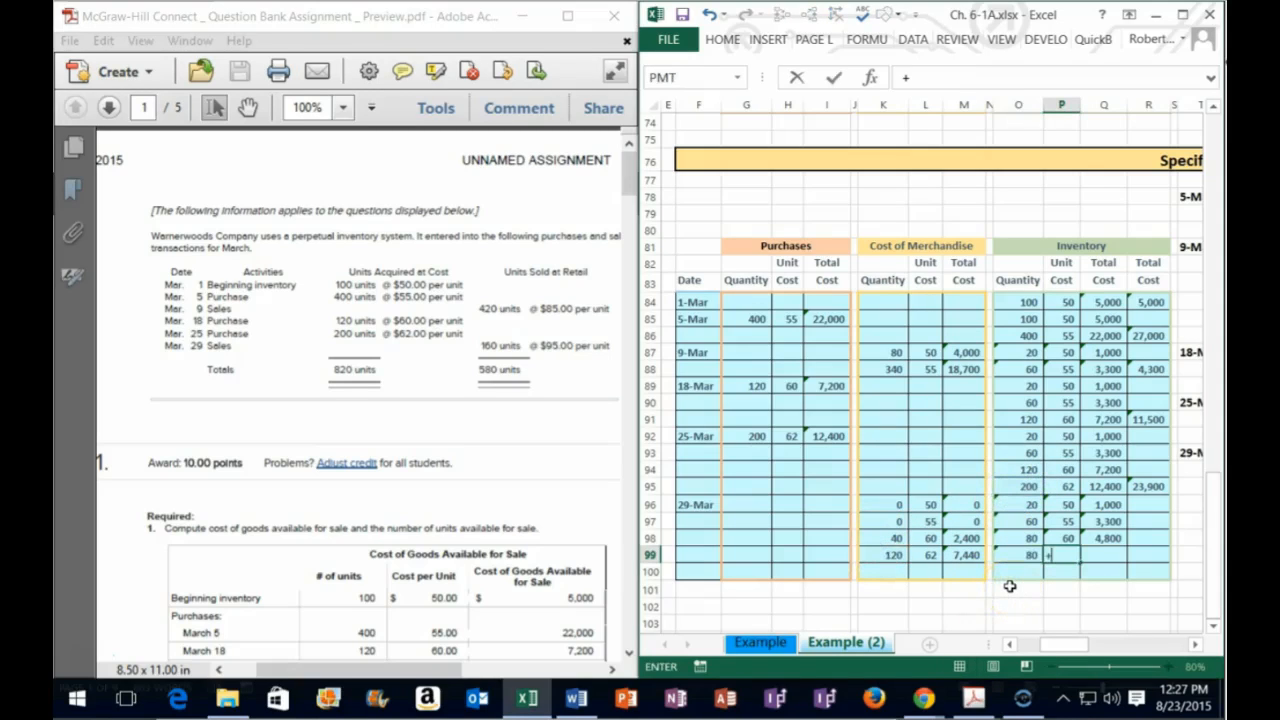
- Link the unit cost in P99 to P95 and calculate the inventory total cost in Q99 as +O99*P99
text(+)
click(1062, 487)
key(Return)
text(+)
key(Left)
key(Left)
text(*)
key(Left)
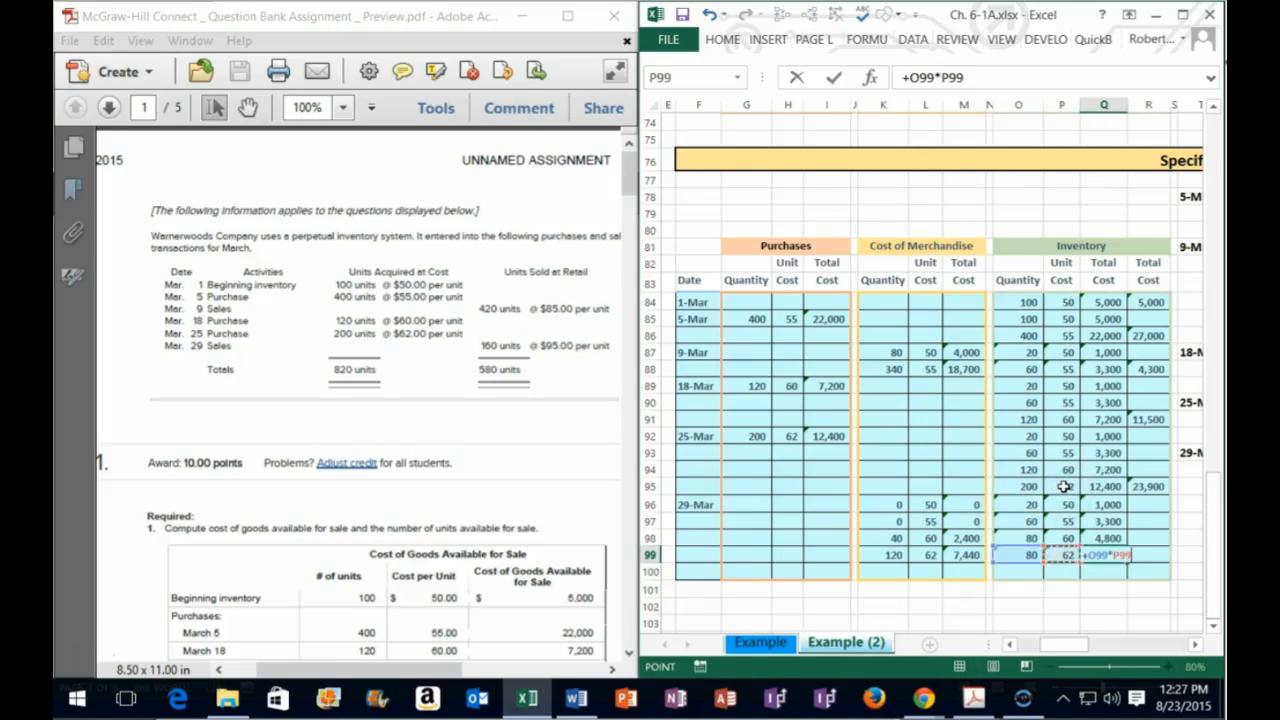
key(Return)
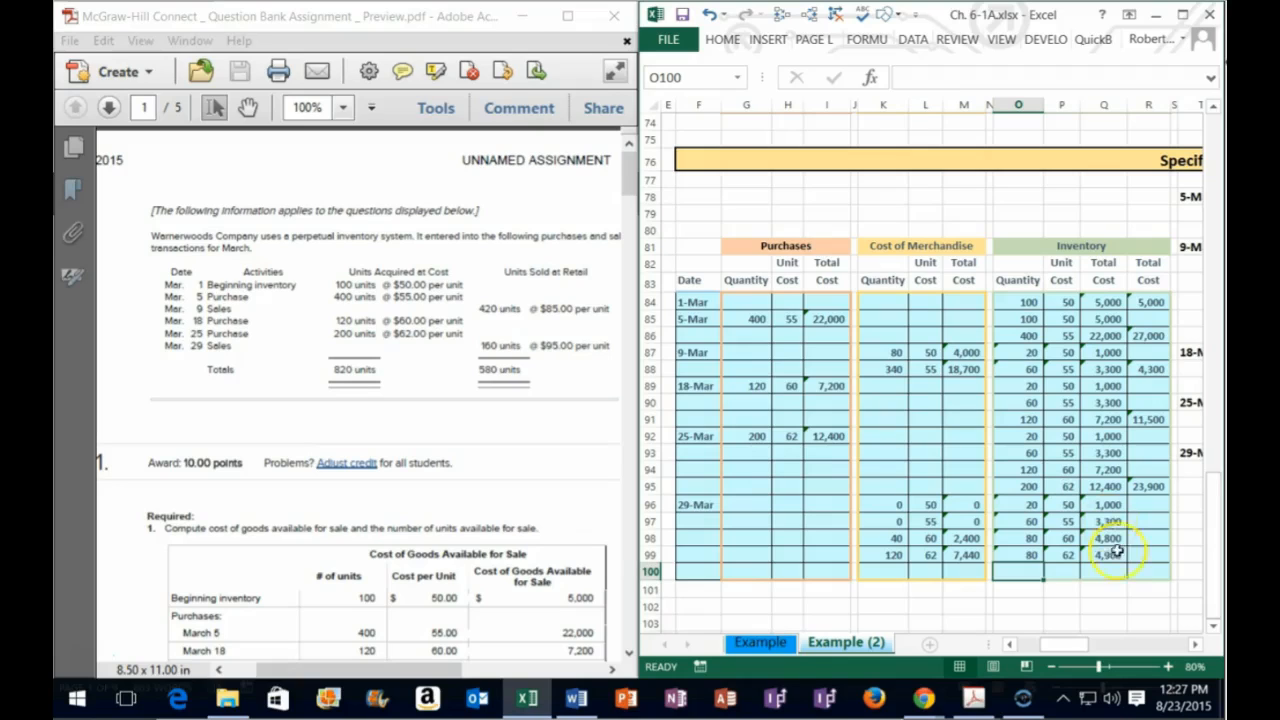
- Total the 29-Mar inventory layers in R99 as the sum of Q96:Q99
drag(1103, 504, 1102, 551)
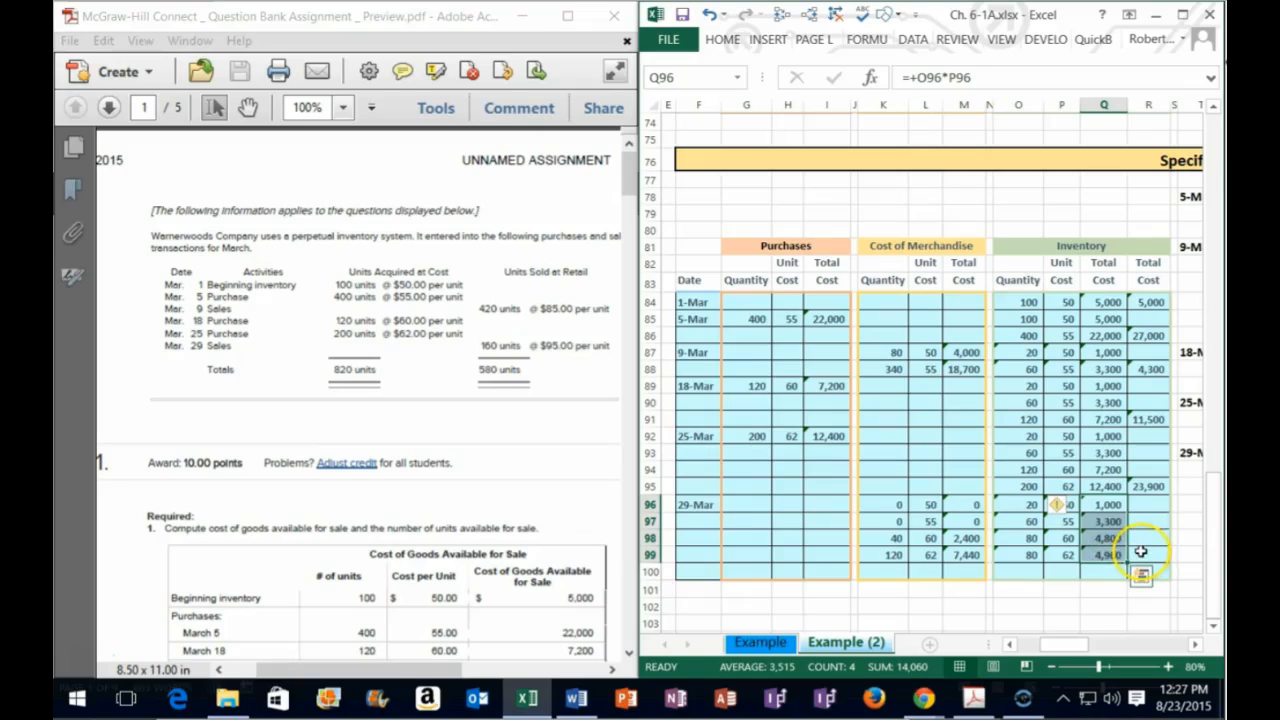
click(1143, 551)
text(=)
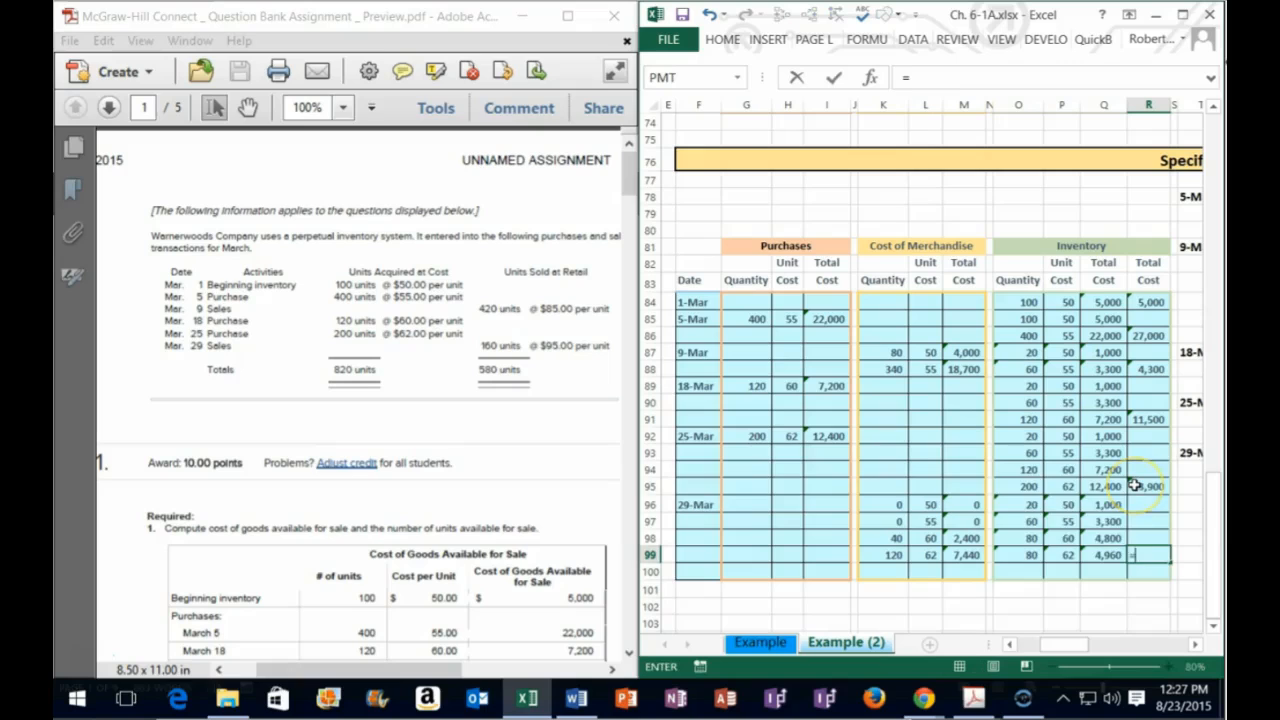
text(sum()
click(1098, 507)
drag(1098, 507, 1095, 553)
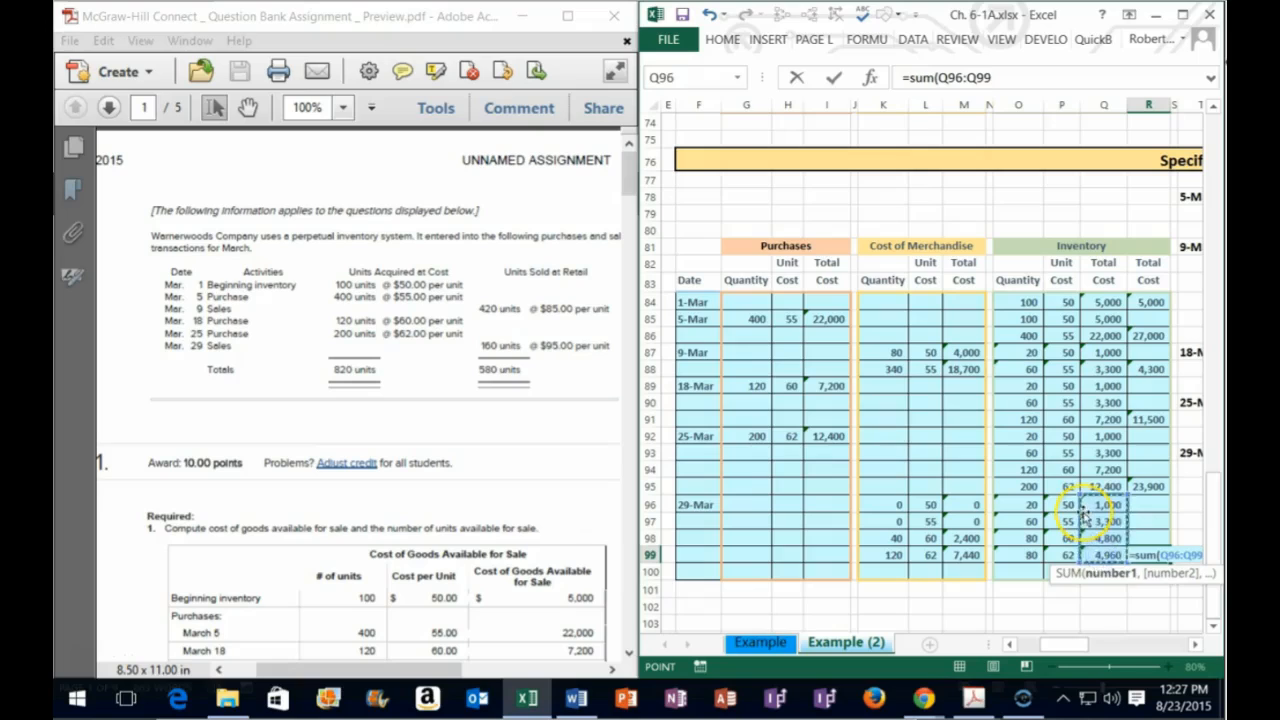
key(Return)
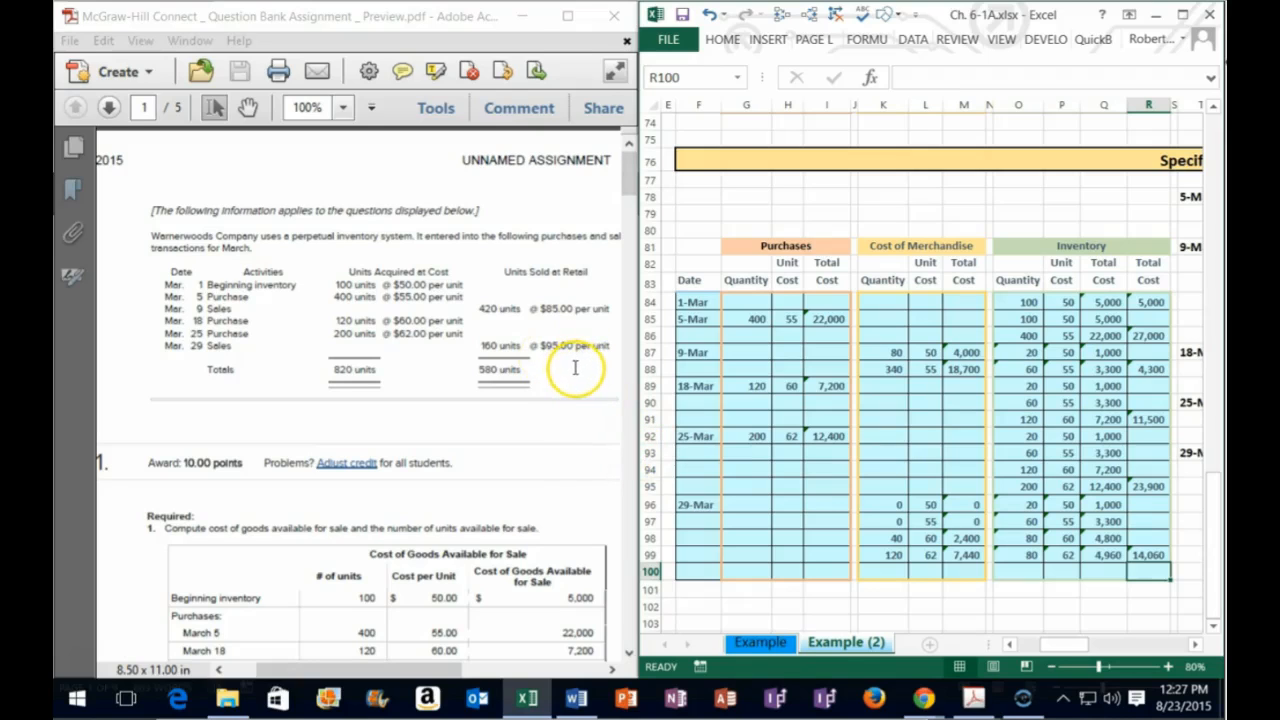
- Maximize the workbook window and enter the 29-Mar Accounts Receivable debit in V93 as =160*95
drag(966, 504, 964, 558)
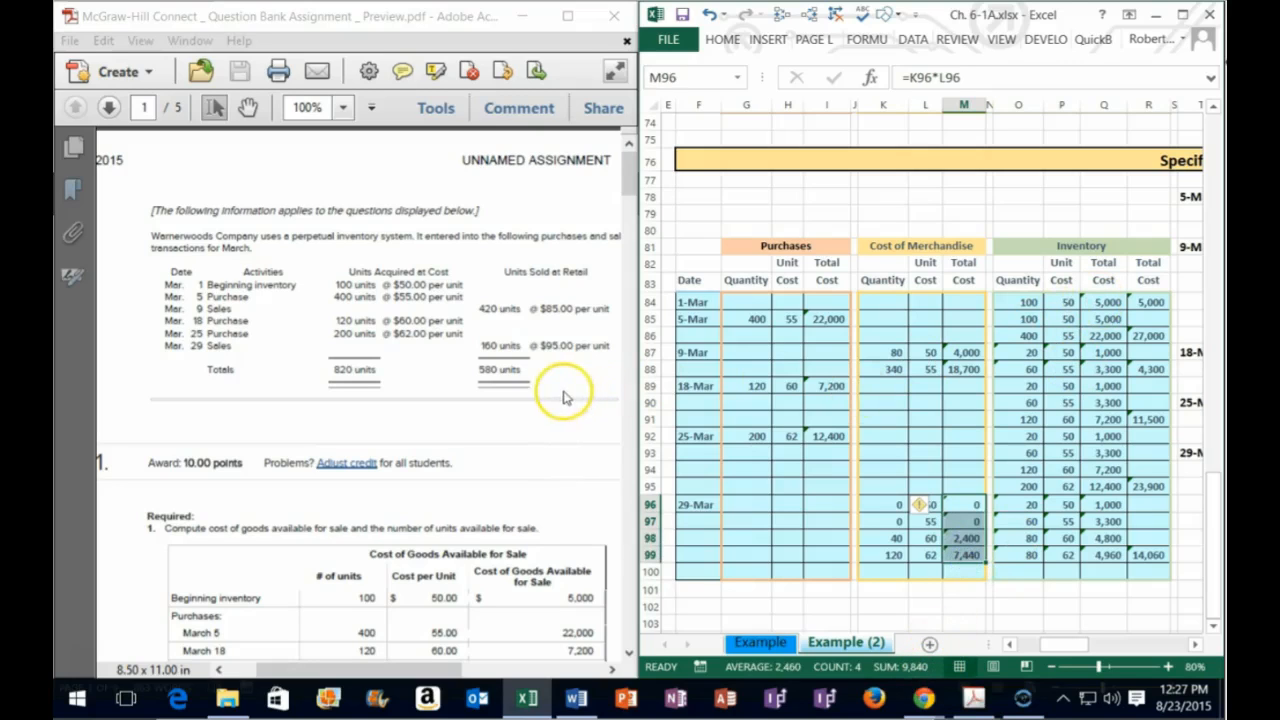
click(1182, 14)
click(777, 455)
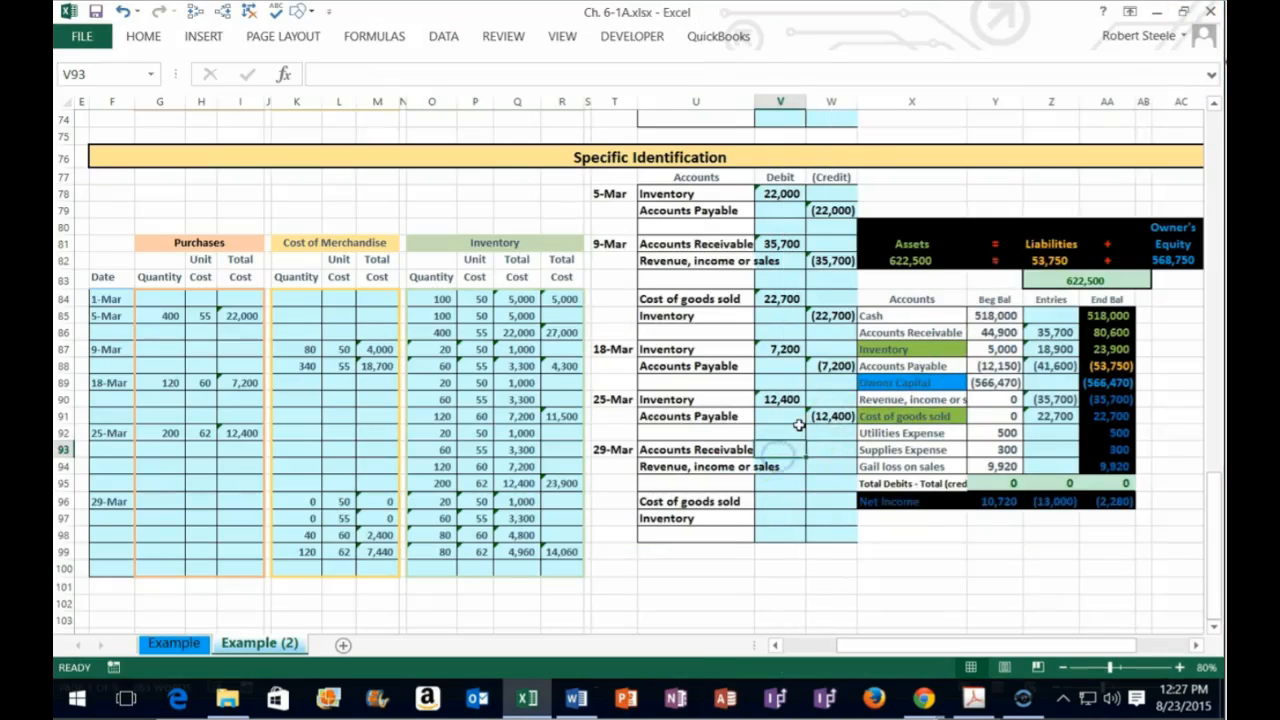
text(=160)
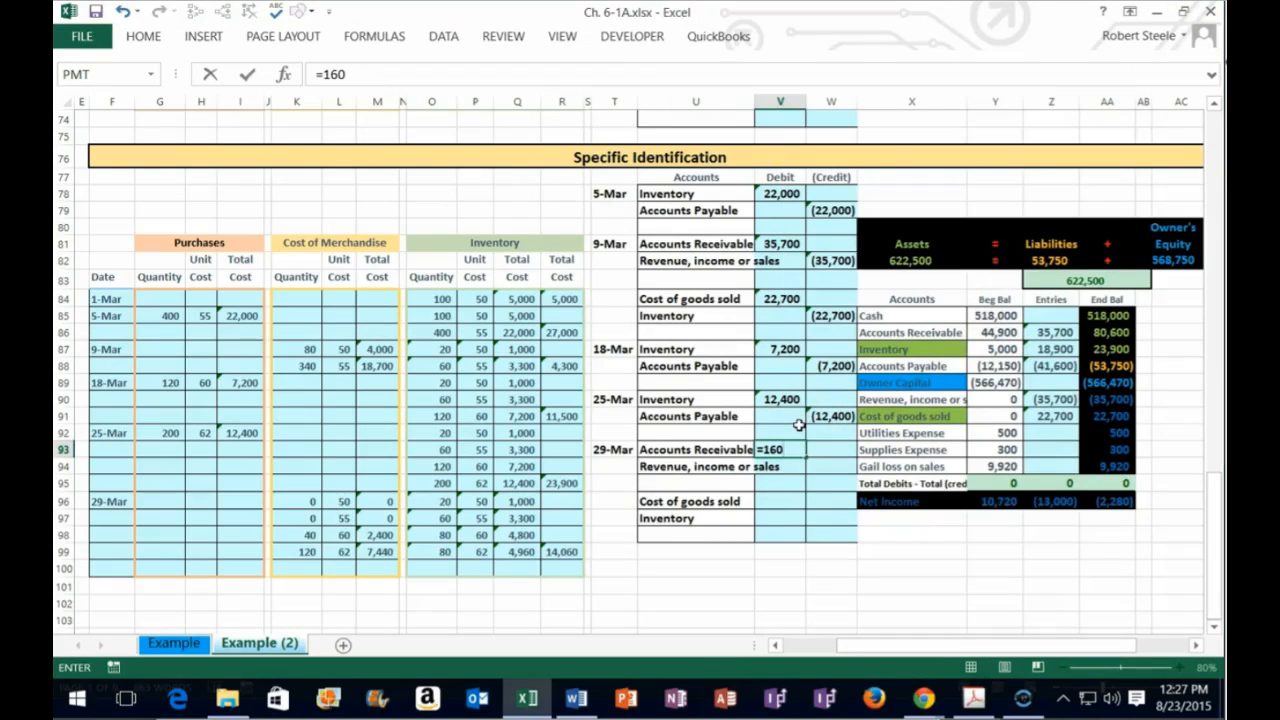
text(*95)
key(Return)
- Enter the 29-Mar revenue credit in W94 as the negative of V93
key(Right)
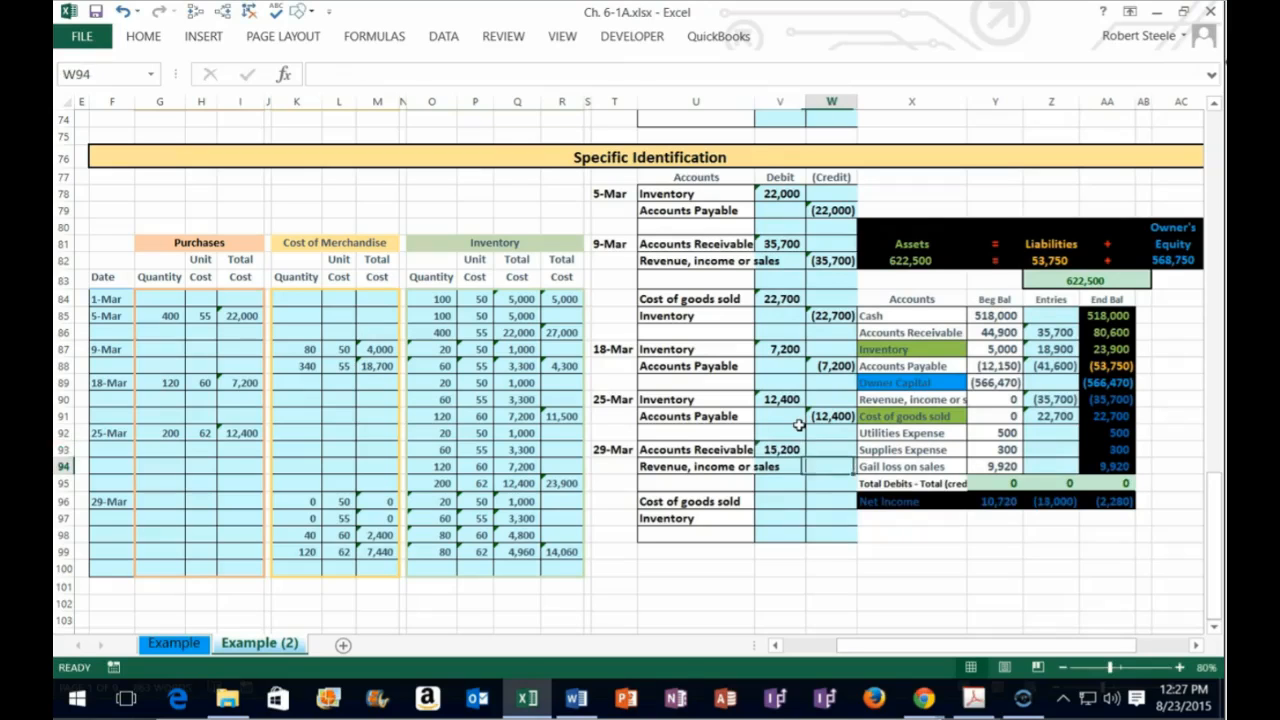
text(-)
key(Left)
key(Up)
key(Return)
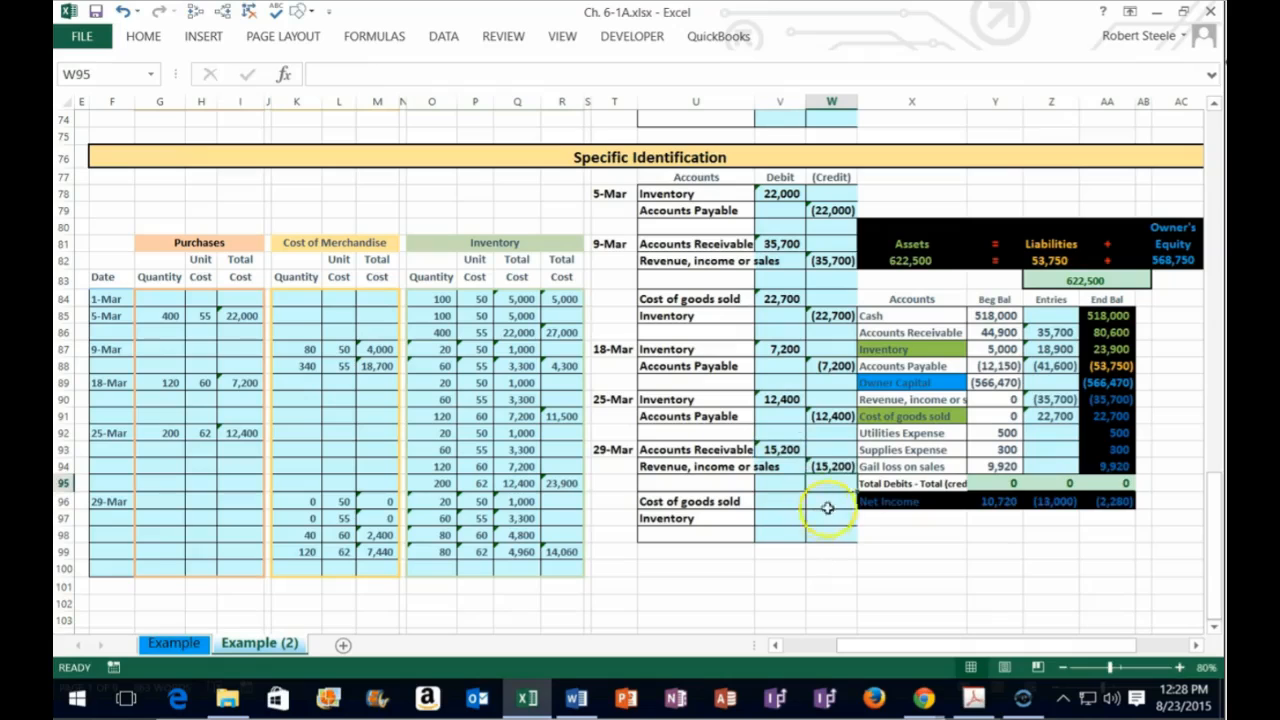
- Post the 29-Mar sale by extending the Accounts Receivable entry in Z86 to =V81+V93 and the revenue entry in Z90 to =W82+W94
double_click(1041, 332)
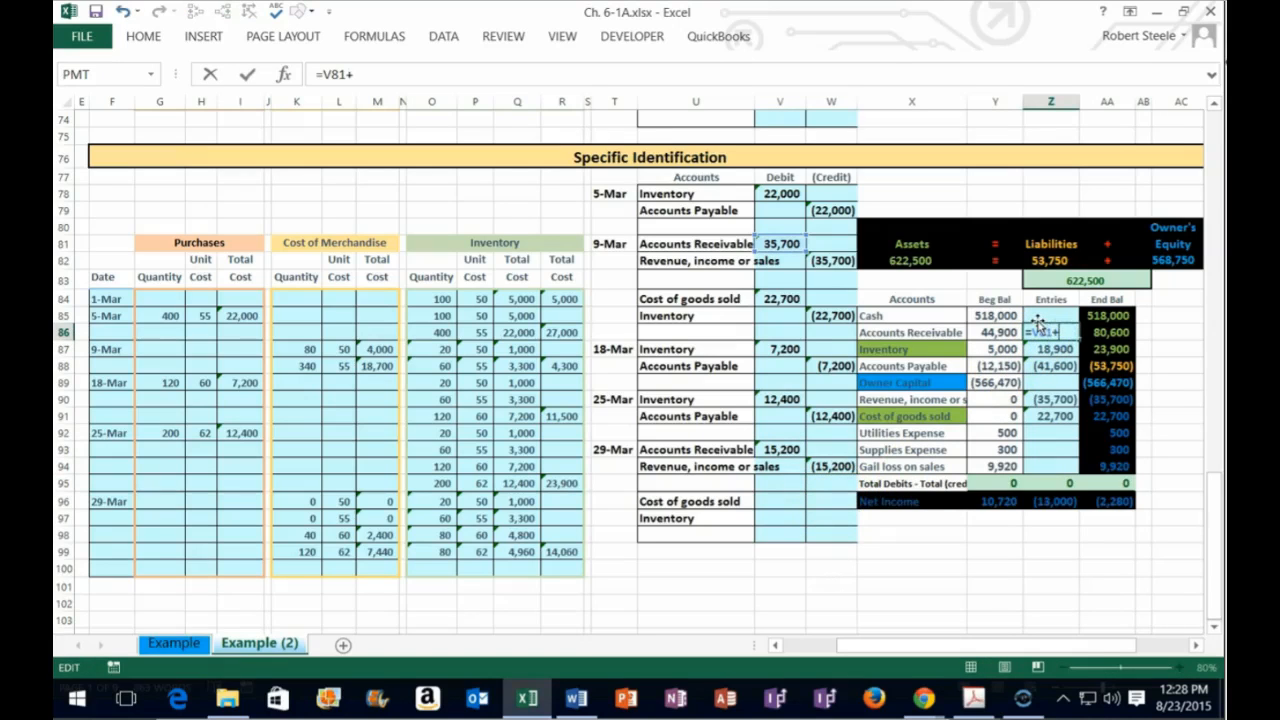
click(783, 449)
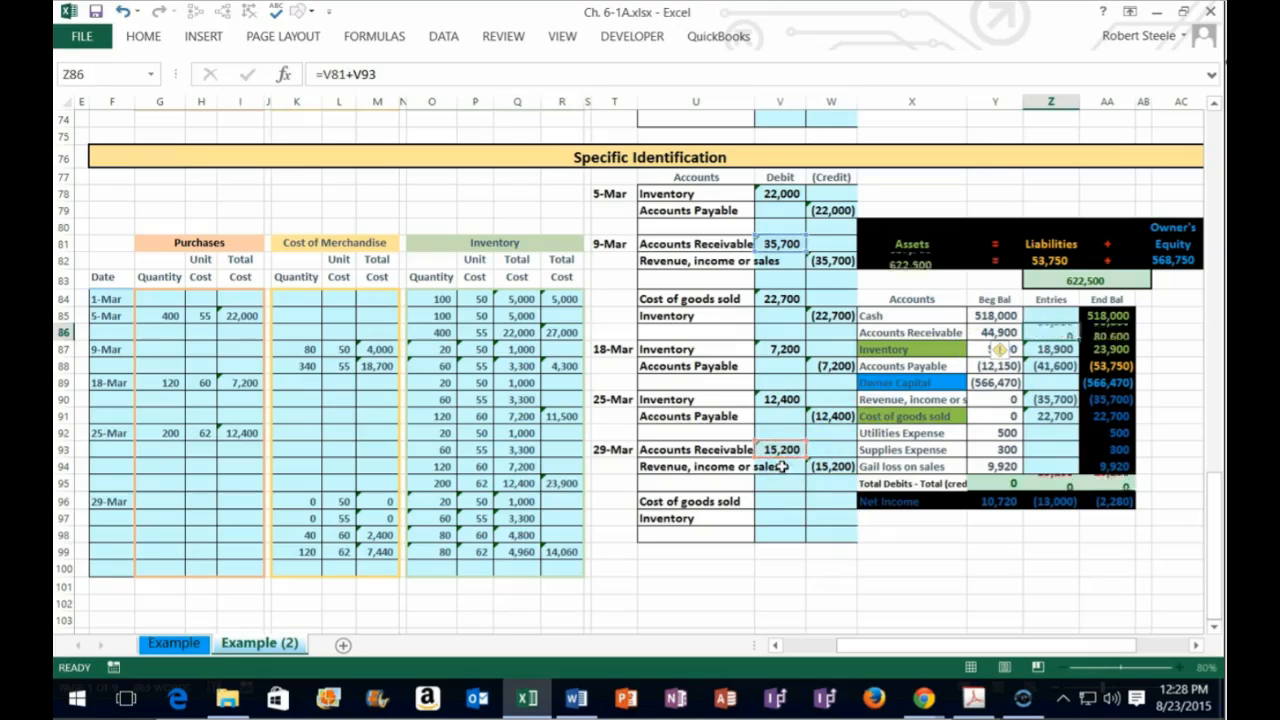
key(Return)
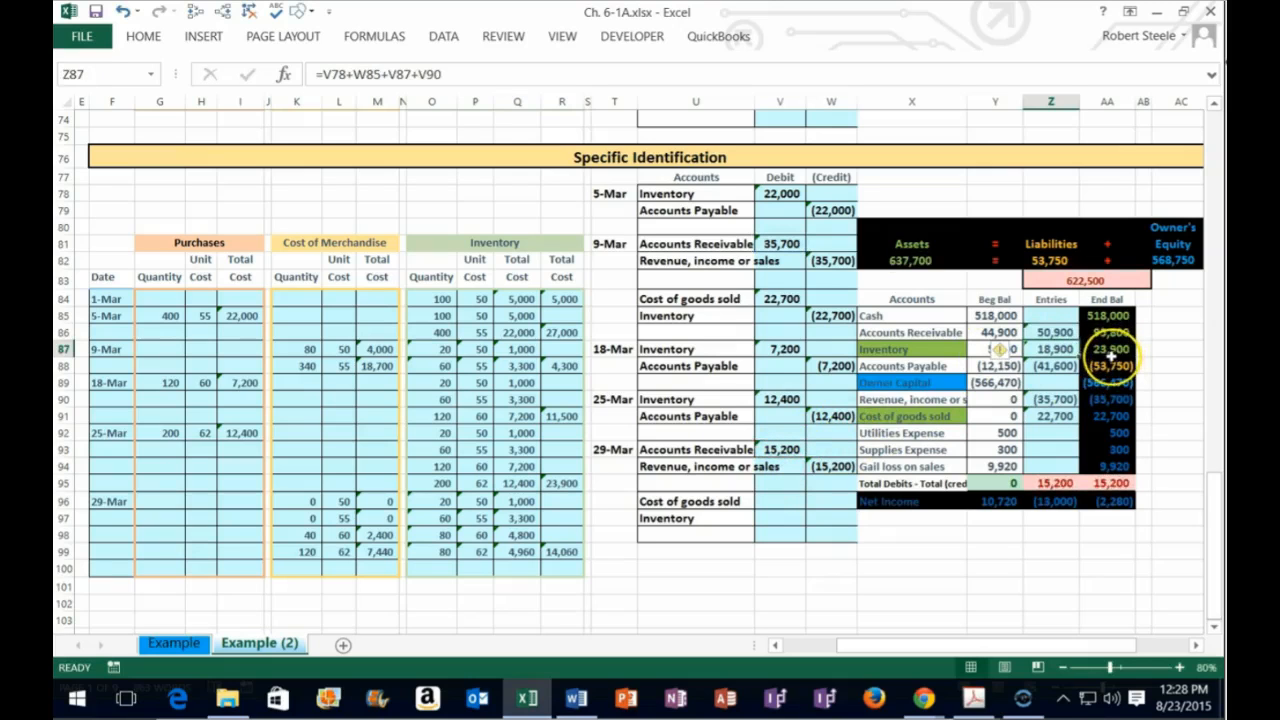
double_click(1043, 399)
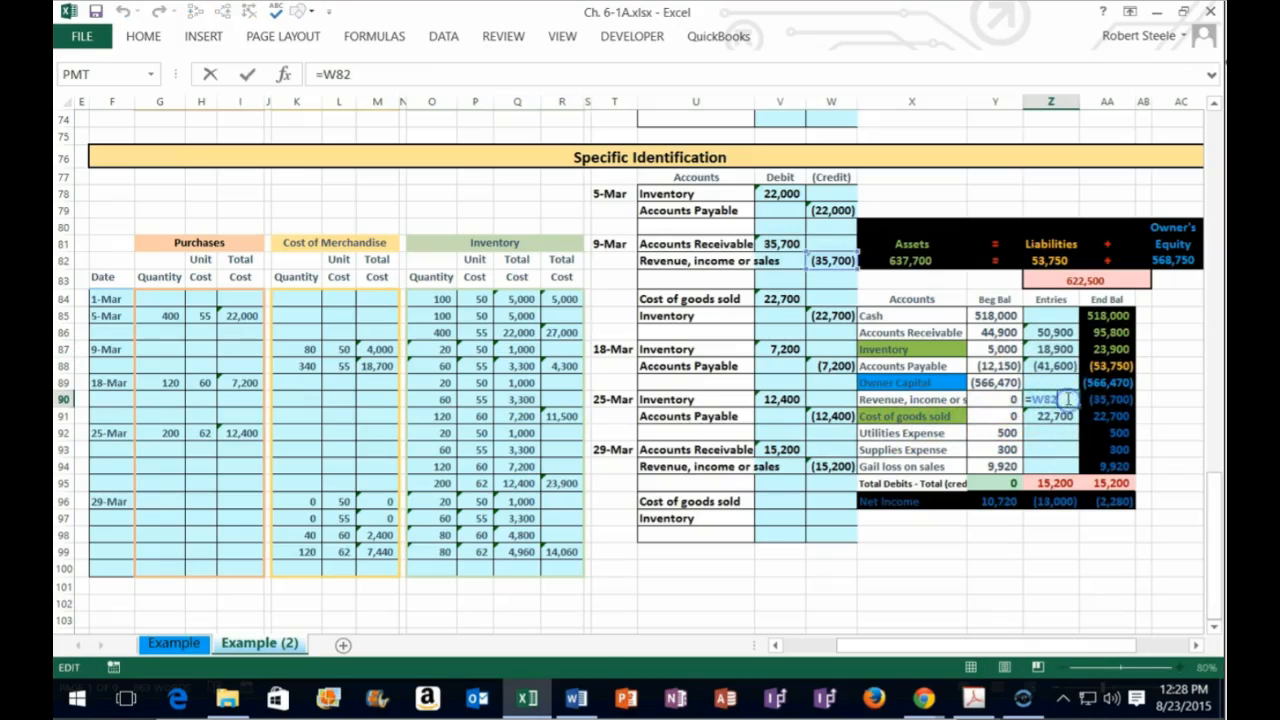
text(+)
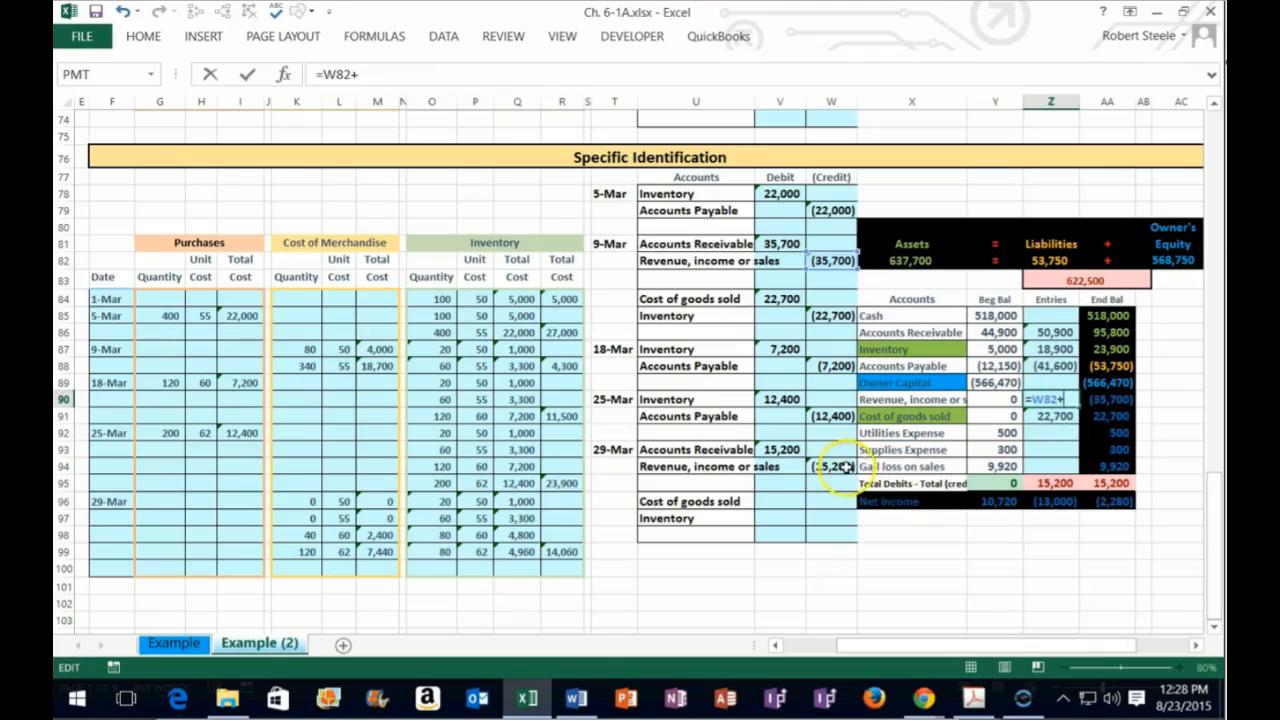
click(830, 466)
key(Return)
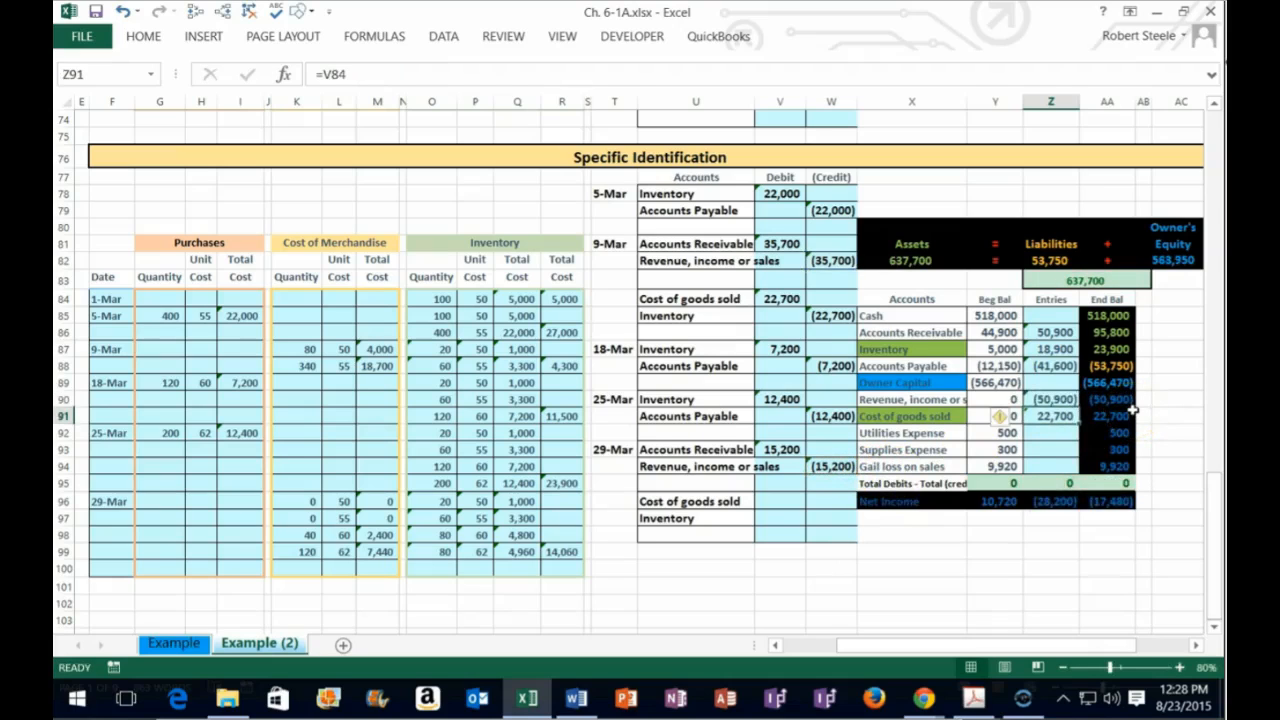
- Record the 29-Mar cost of goods sold debit in V96 as the sum of M96:M99 and the Inventory credit in W97 as -V96
click(772, 501)
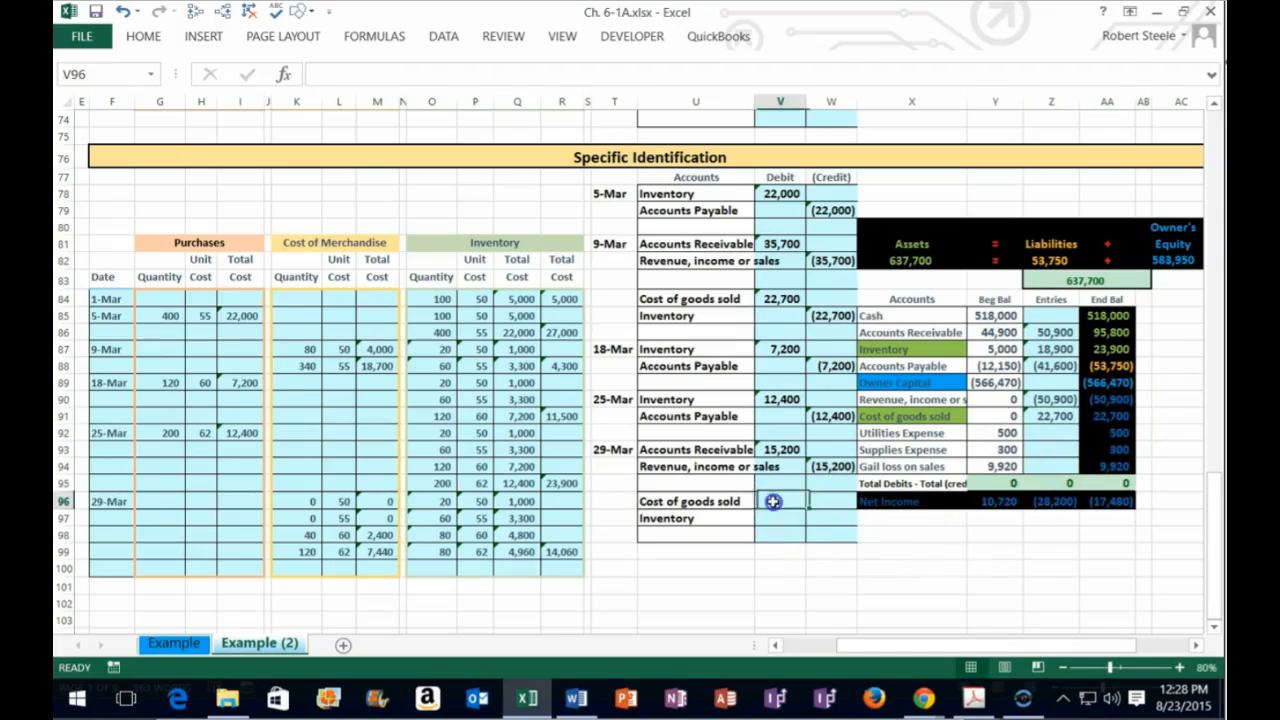
text(=sum()
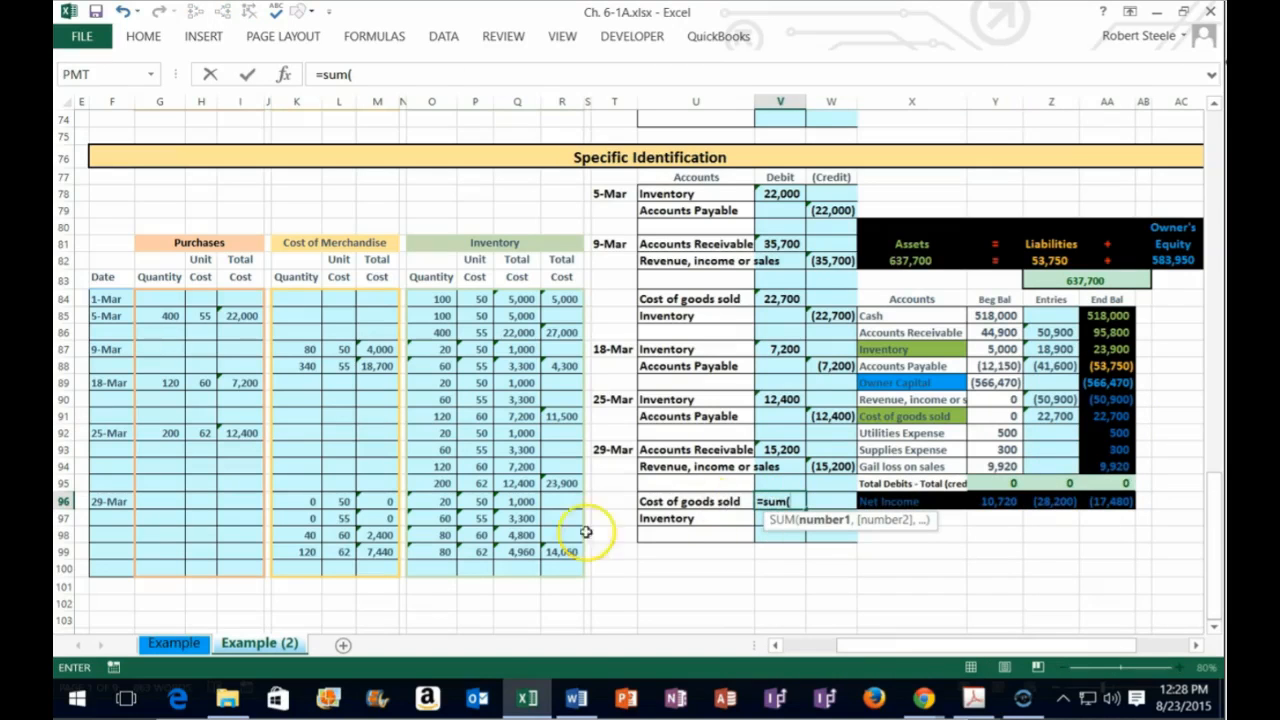
drag(376, 501, 391, 573)
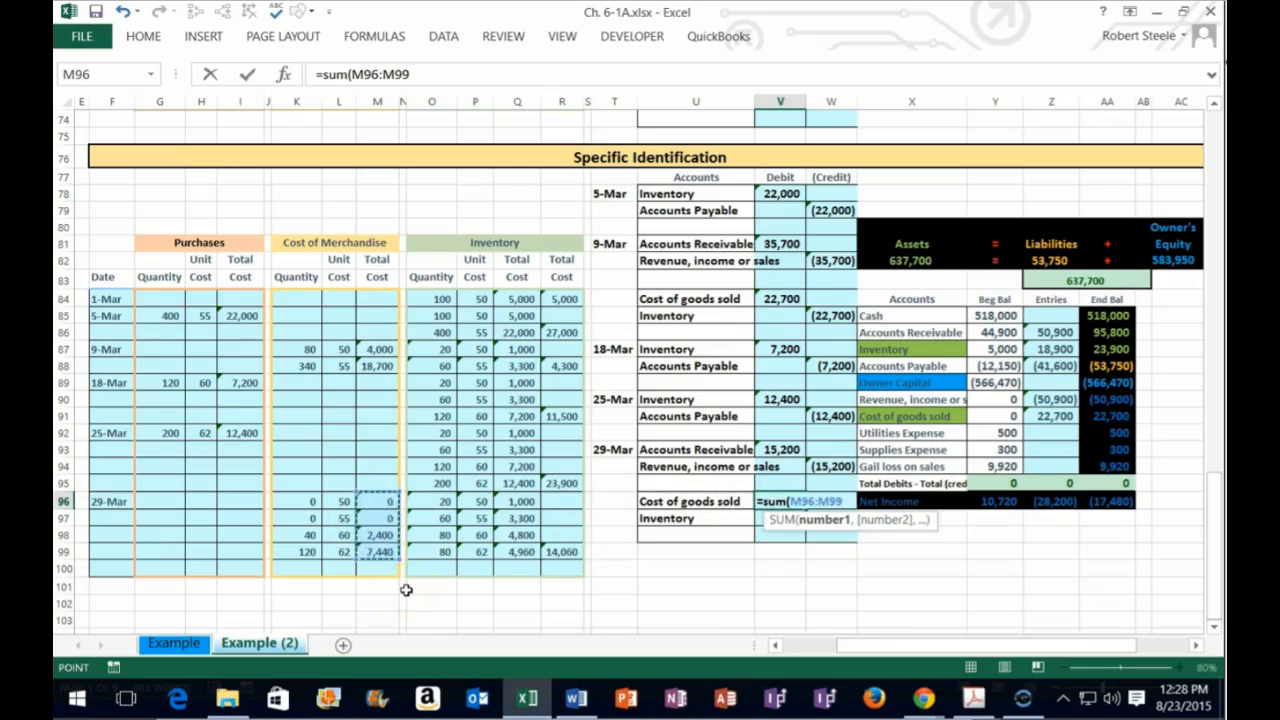
key(Return)
click(831, 517)
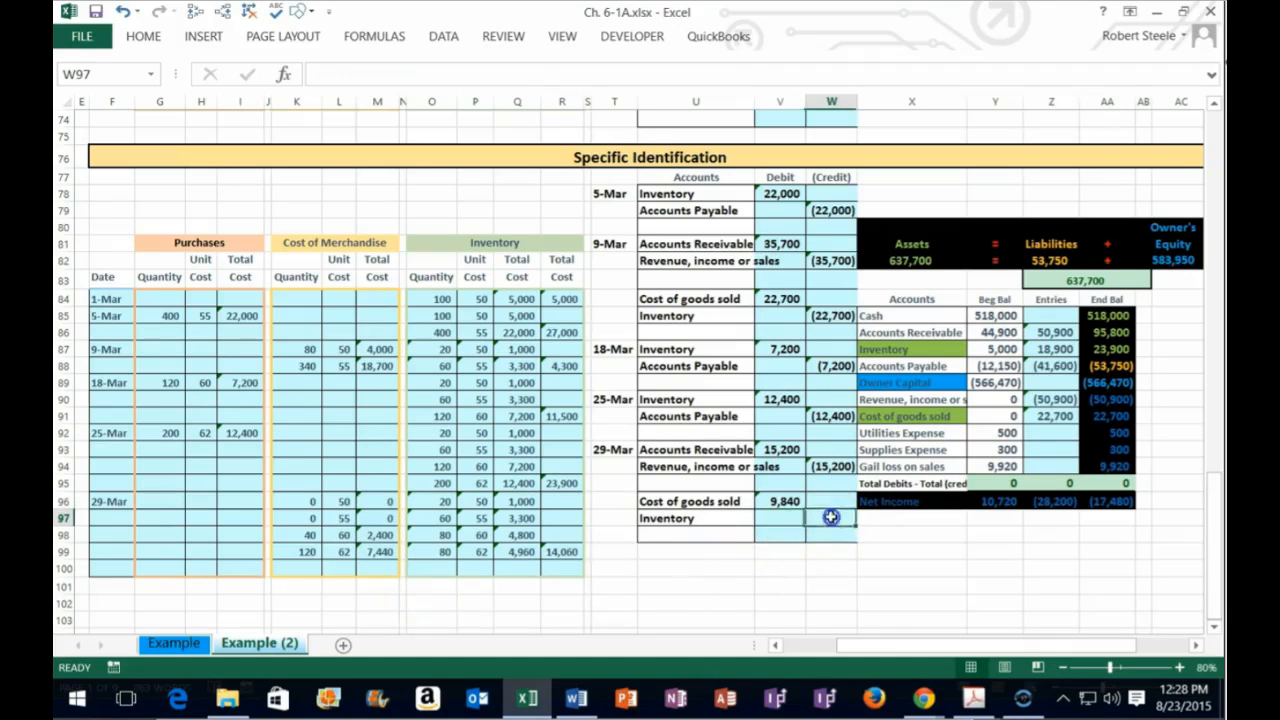
text(=v96)
key(Return)
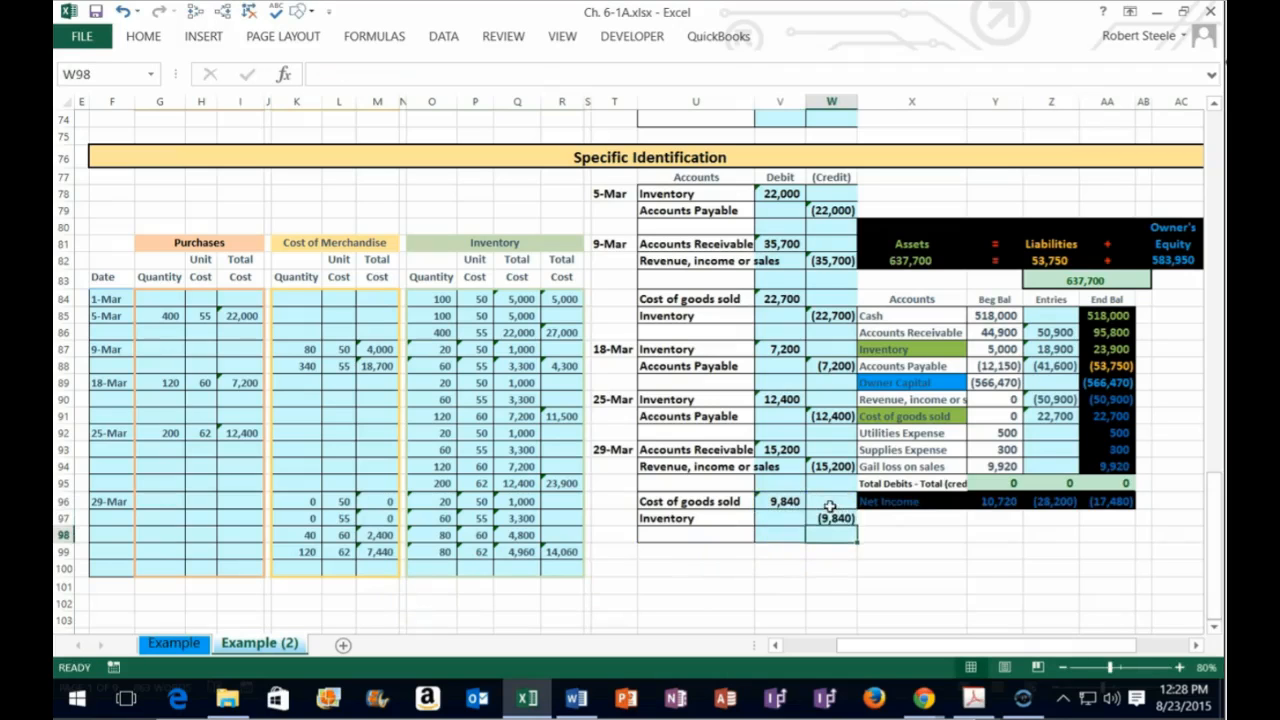
- Post the 29-Mar cost of goods sold by extending the entry in Z91 to =V84+V96
click(779, 501)
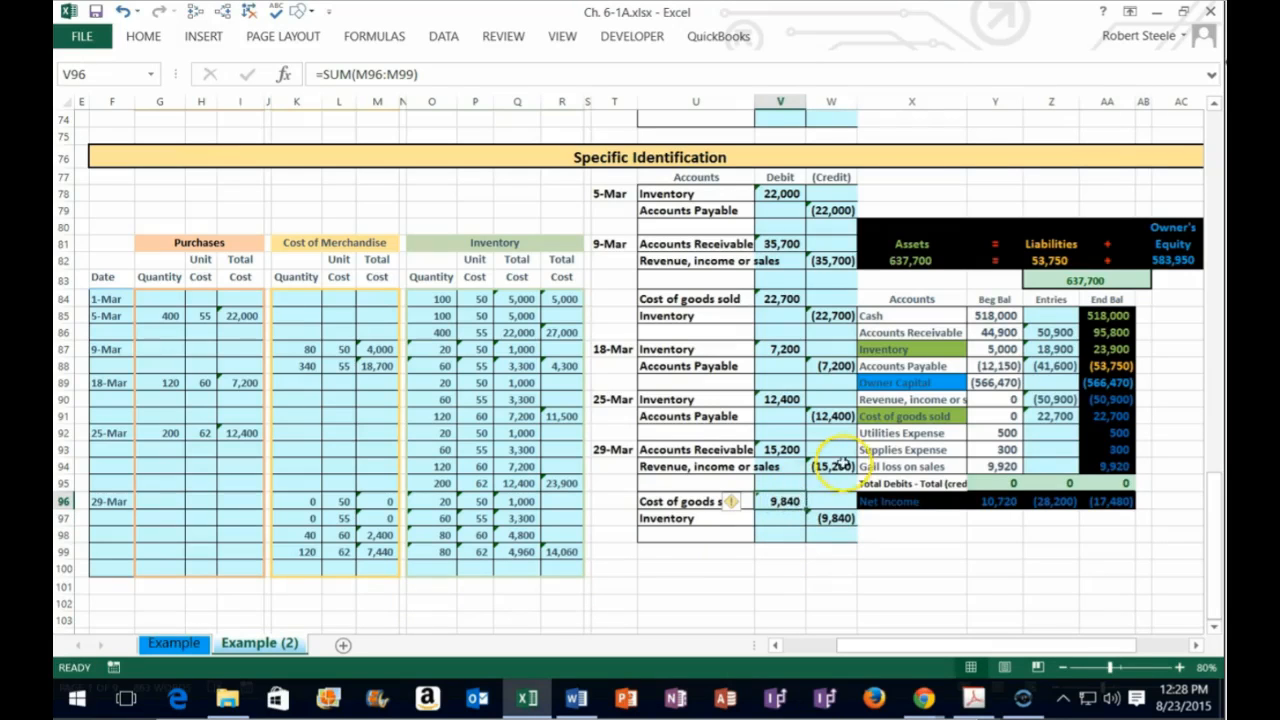
click(1037, 416)
text(=V84)
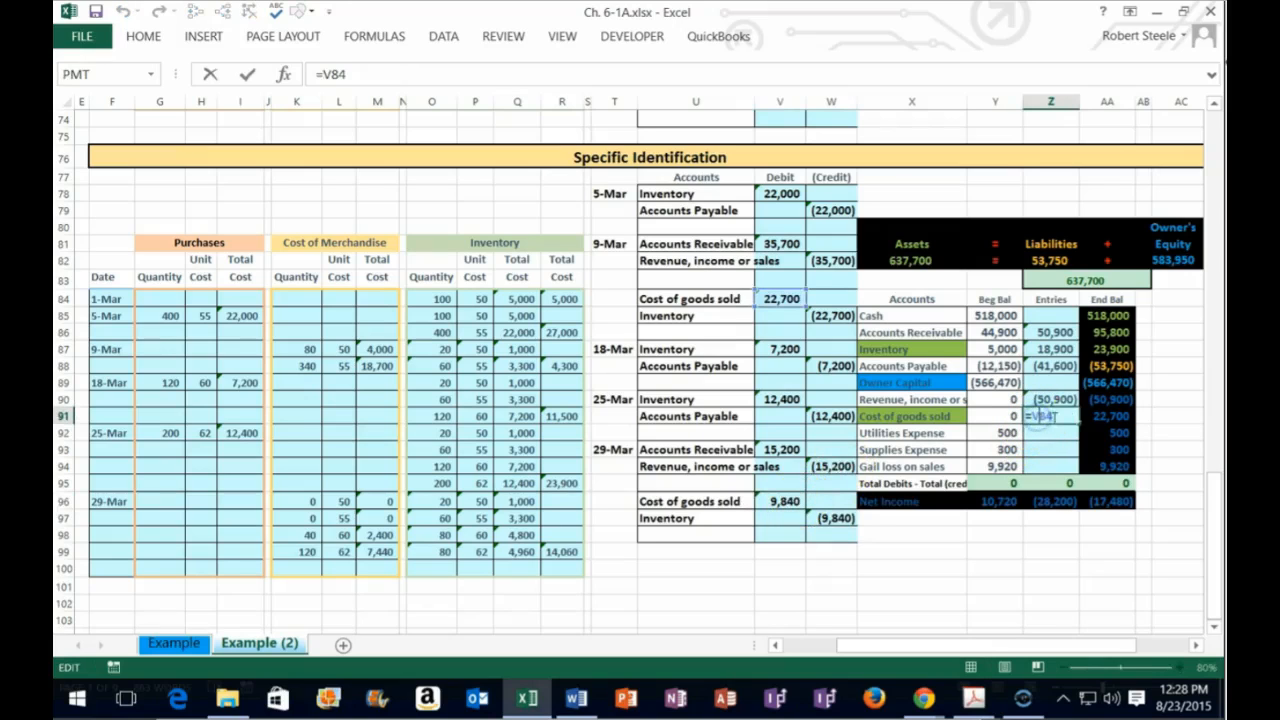
text(+)
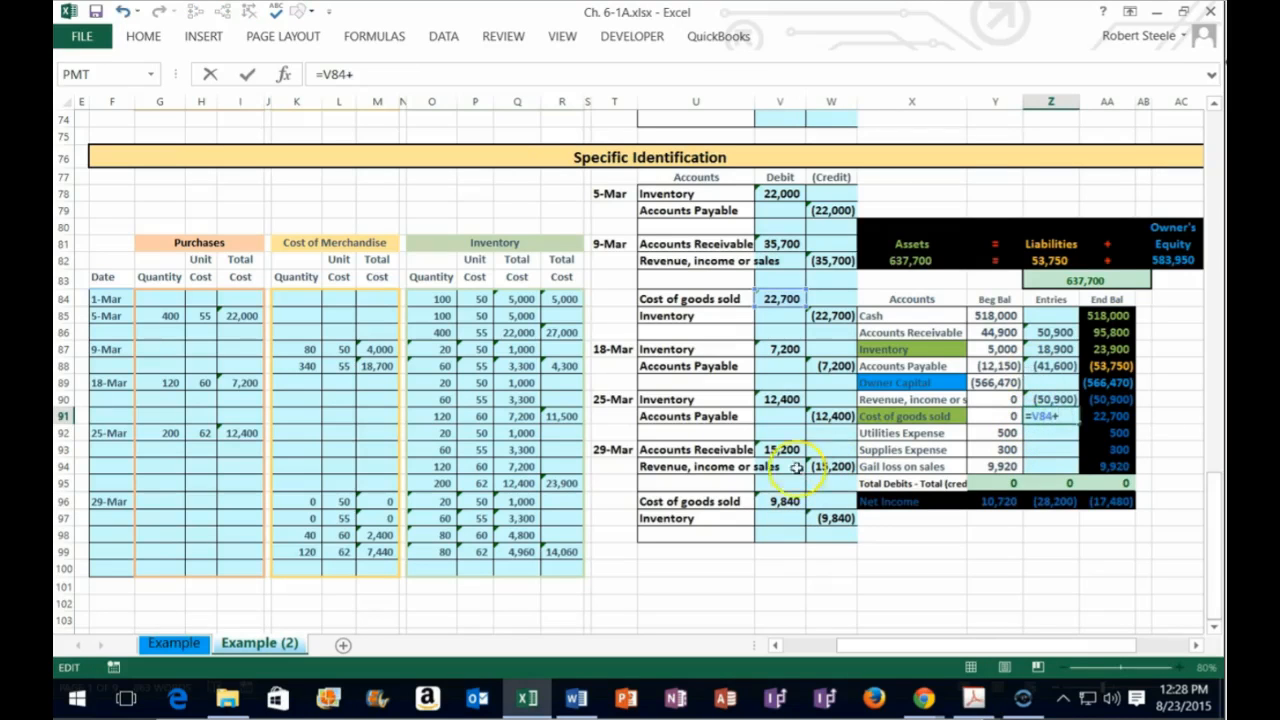
click(780, 501)
key(ctrl+Return)
key(Return)
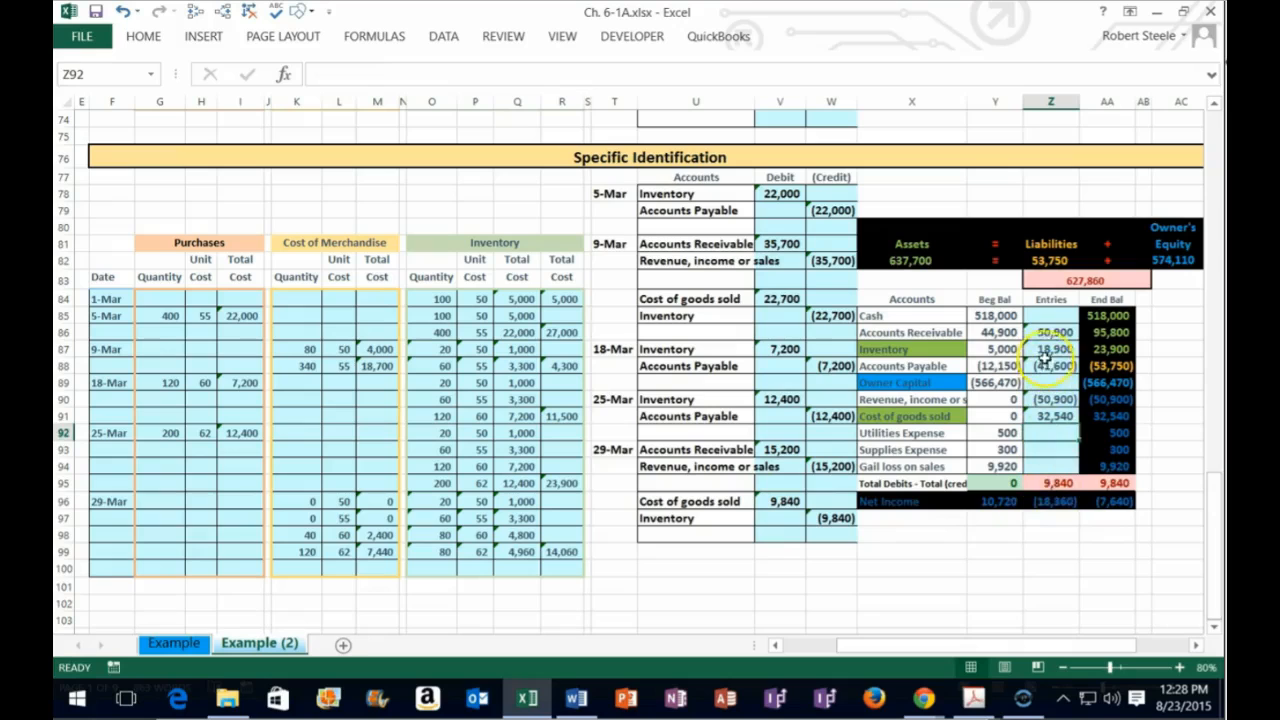
- Add the W97 credit to the Inventory entries formula in Z87 and compare the ending balance in AA87 with the inventory total in R99
click(1043, 348)
double_click(1060, 350)
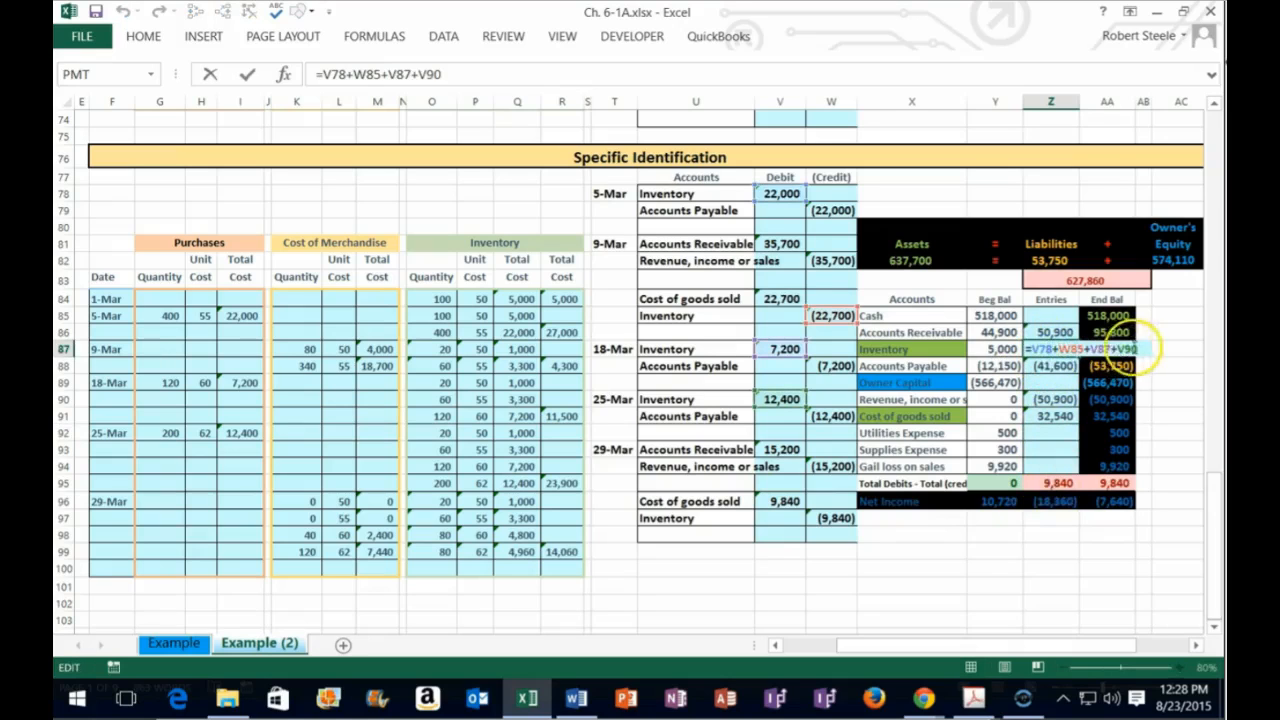
click(835, 518)
key(Return)
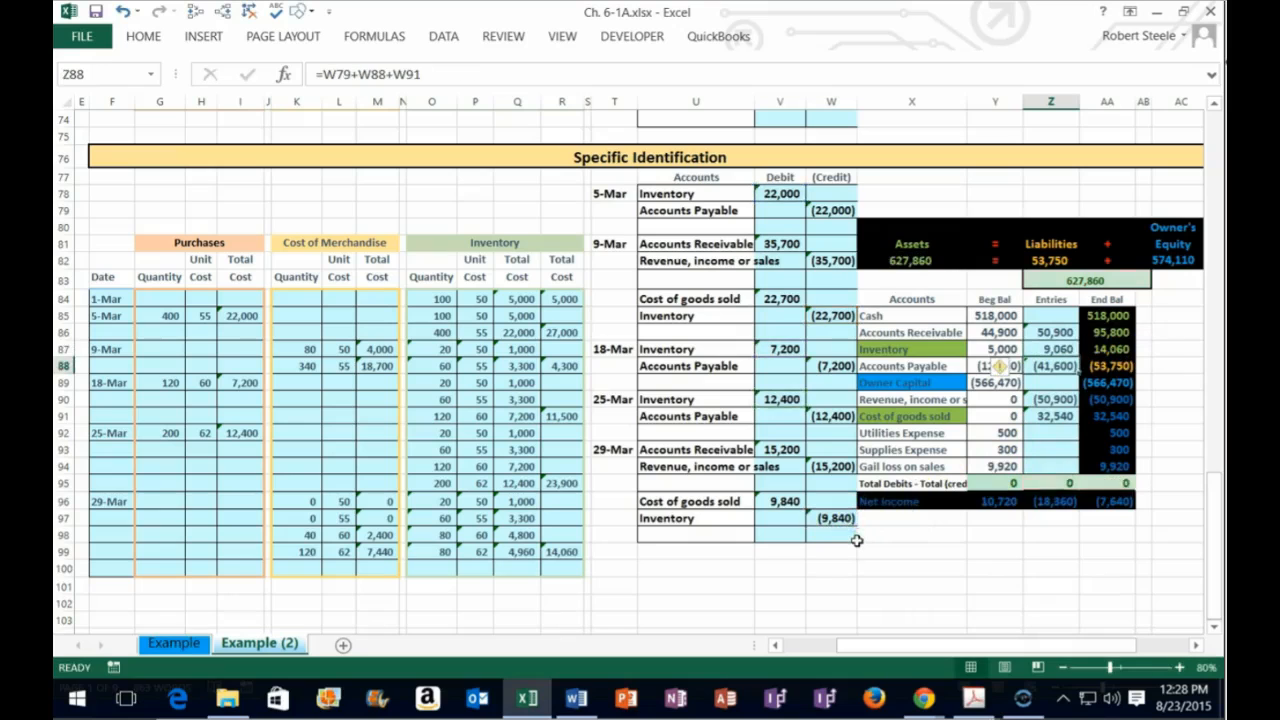
click(1100, 348)
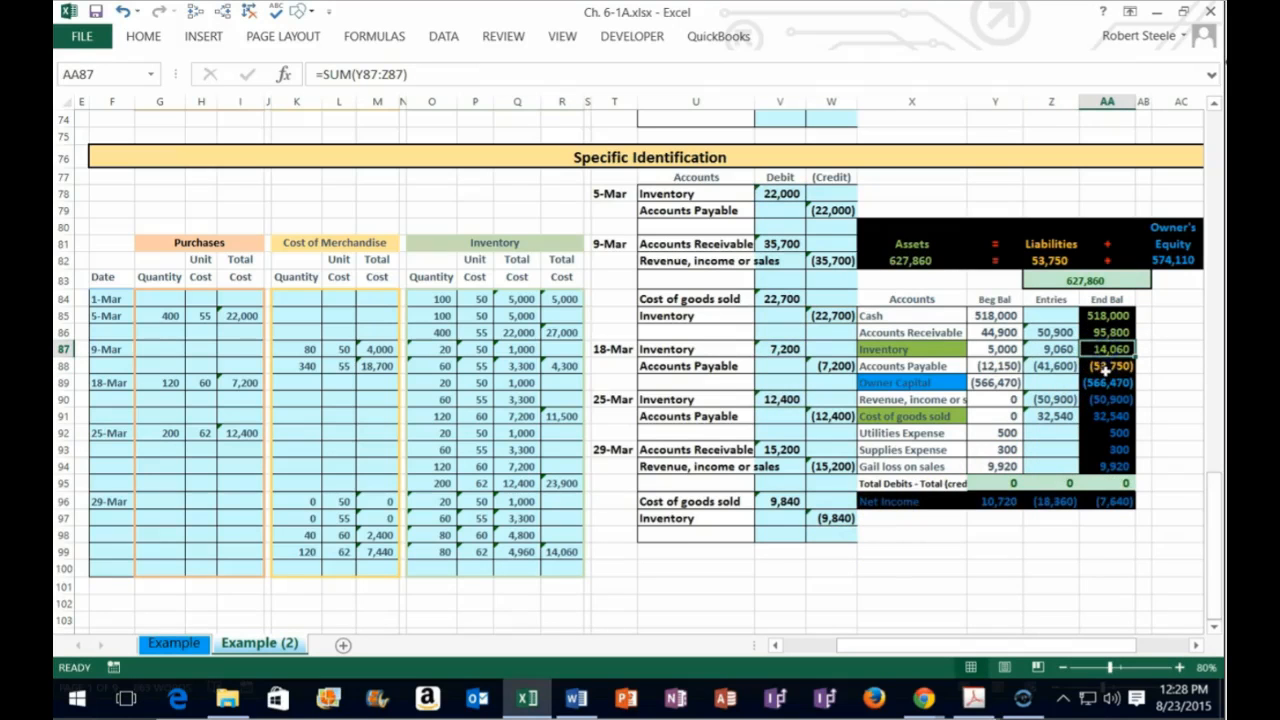
click(563, 552)
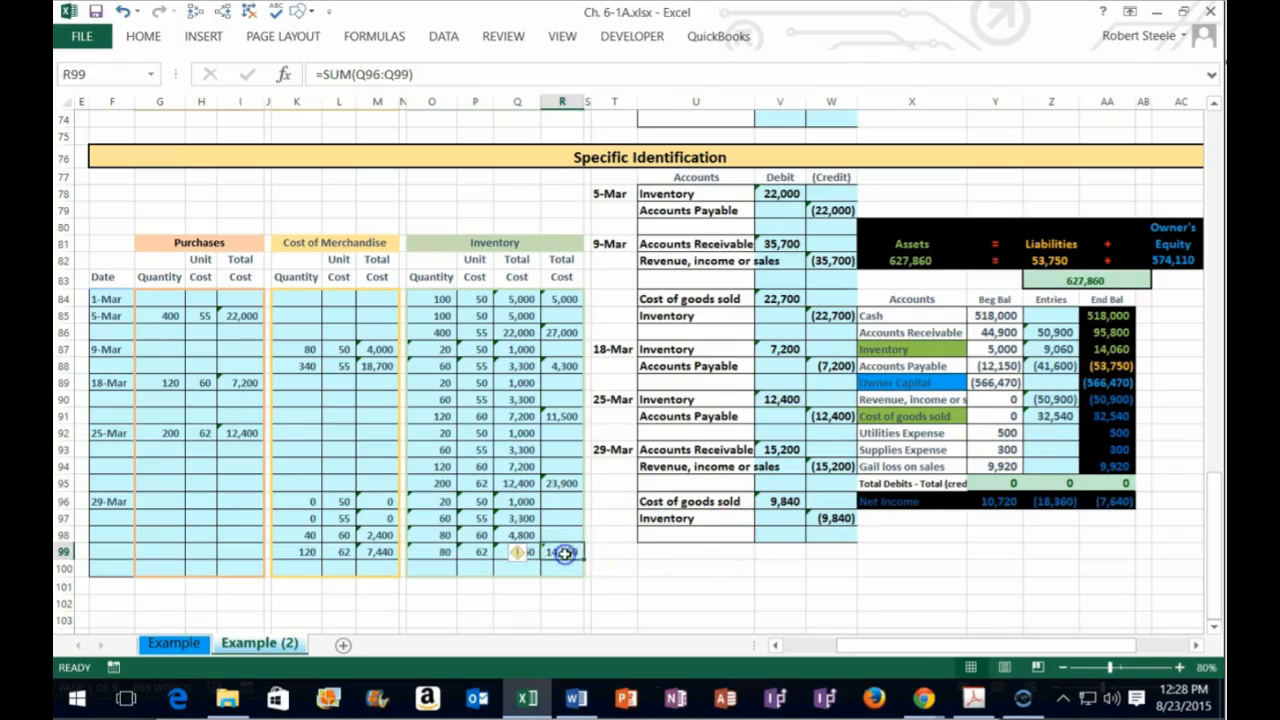